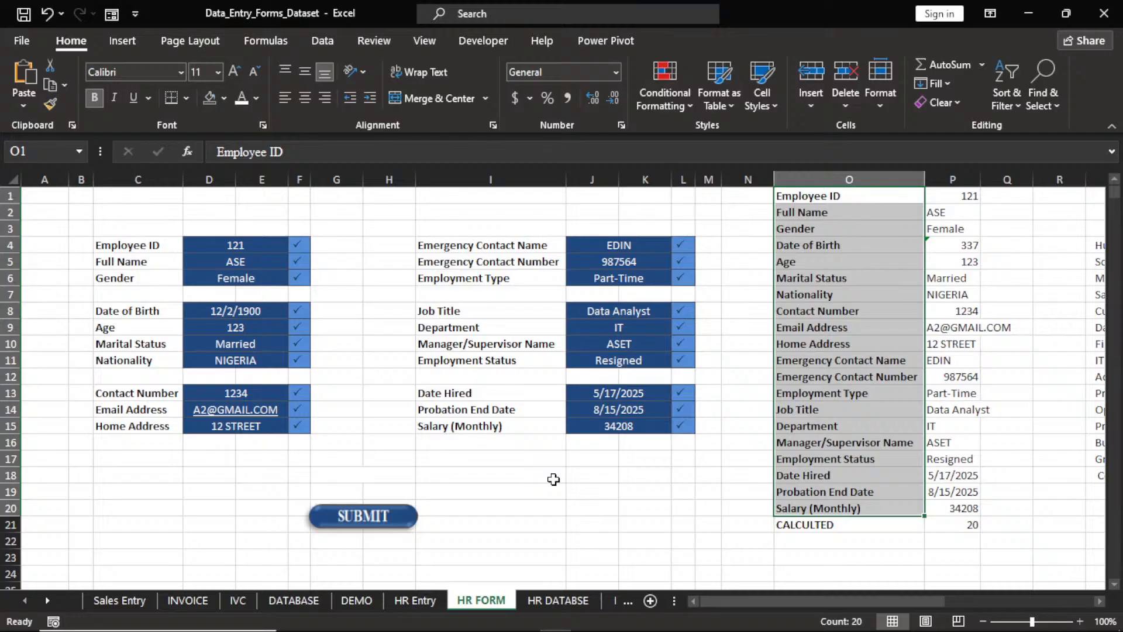
# Copy the twenty field labels in O1:O20 (Employee ID through Salary (Monthly)) on HR FORM.
pyautogui.click(893, 319)
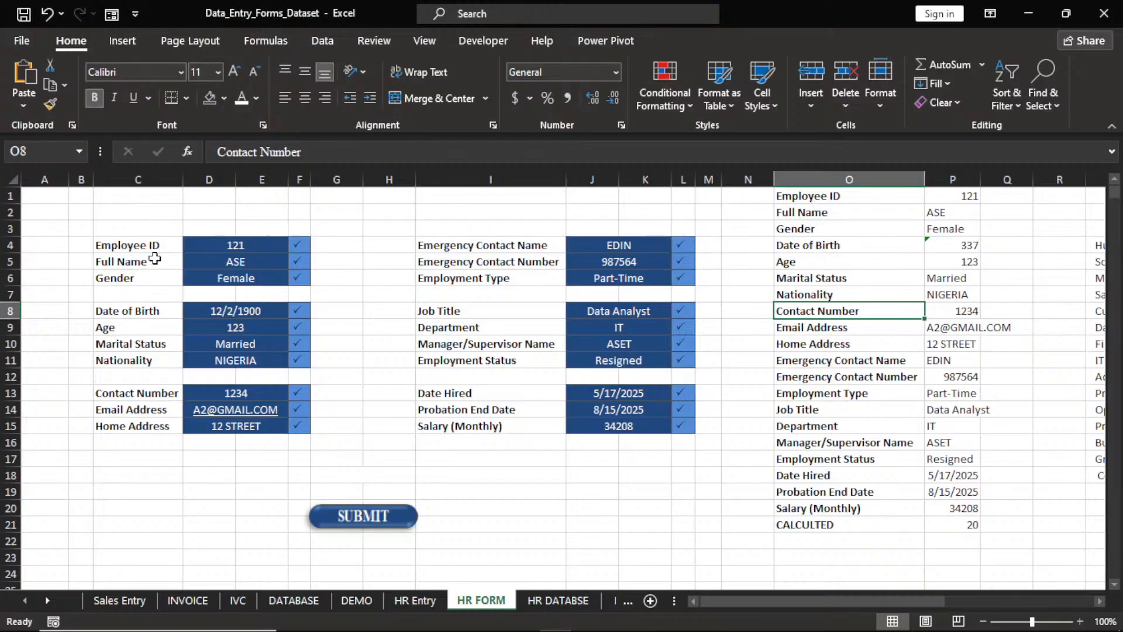
pyautogui.click(561, 603)
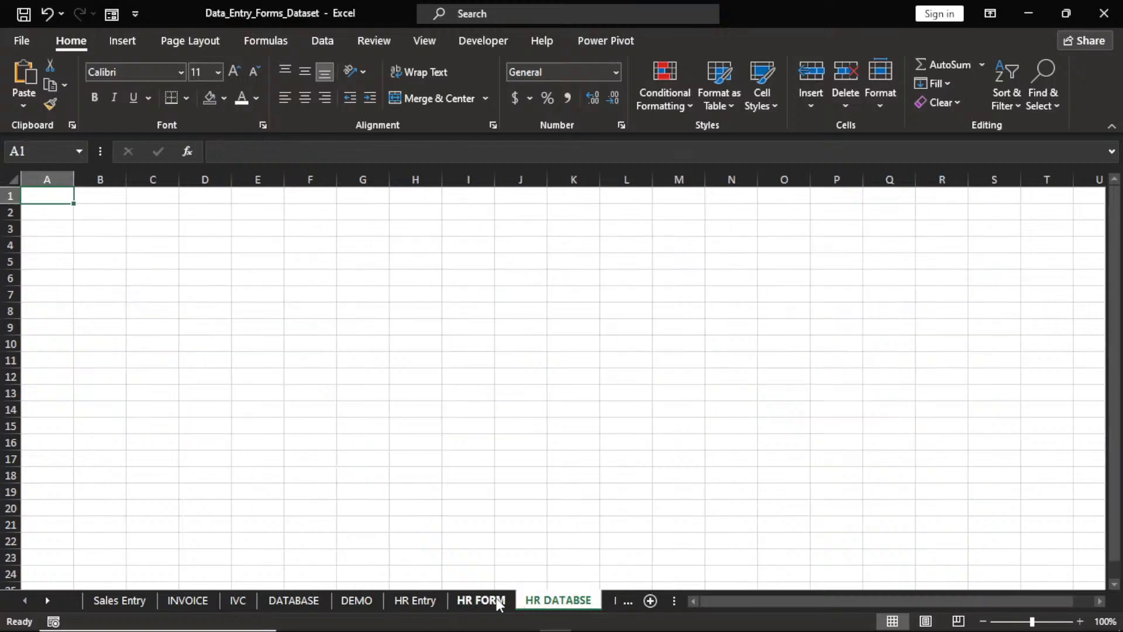
pyautogui.click(483, 604)
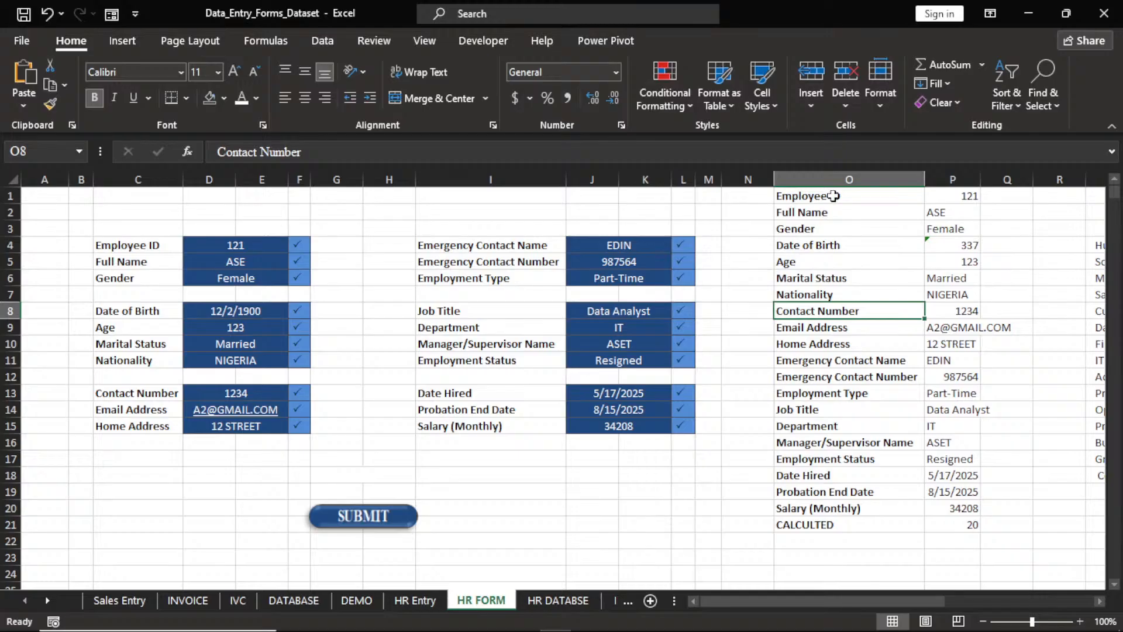
pyautogui.moveTo(833, 196); pyautogui.dragTo(843, 501)
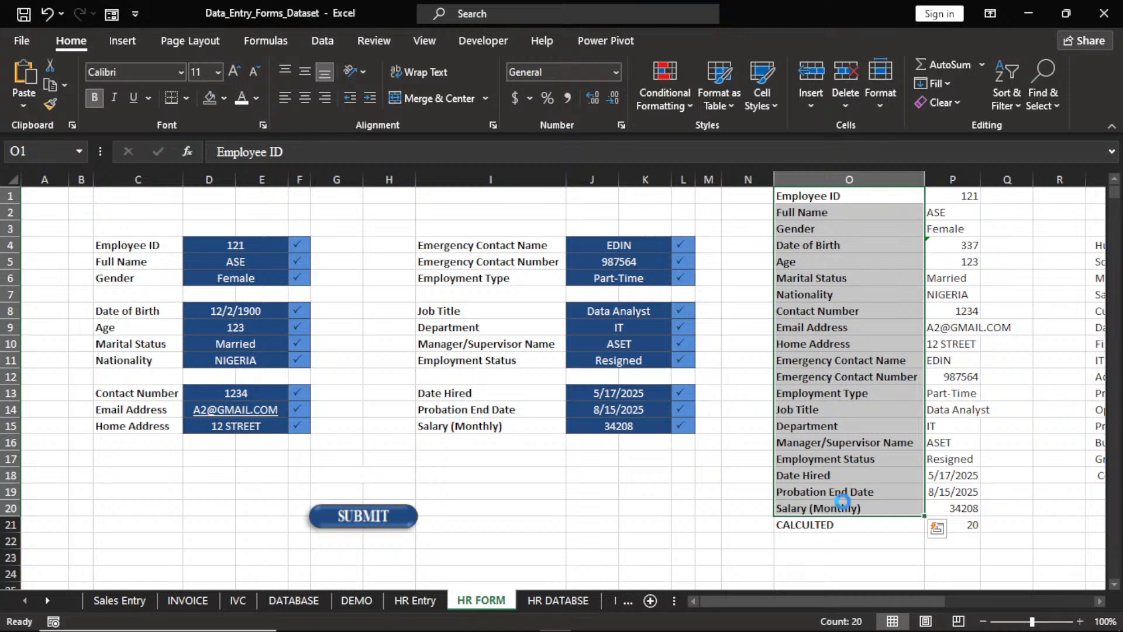
pyautogui.hotkey('ctrl', 'c')
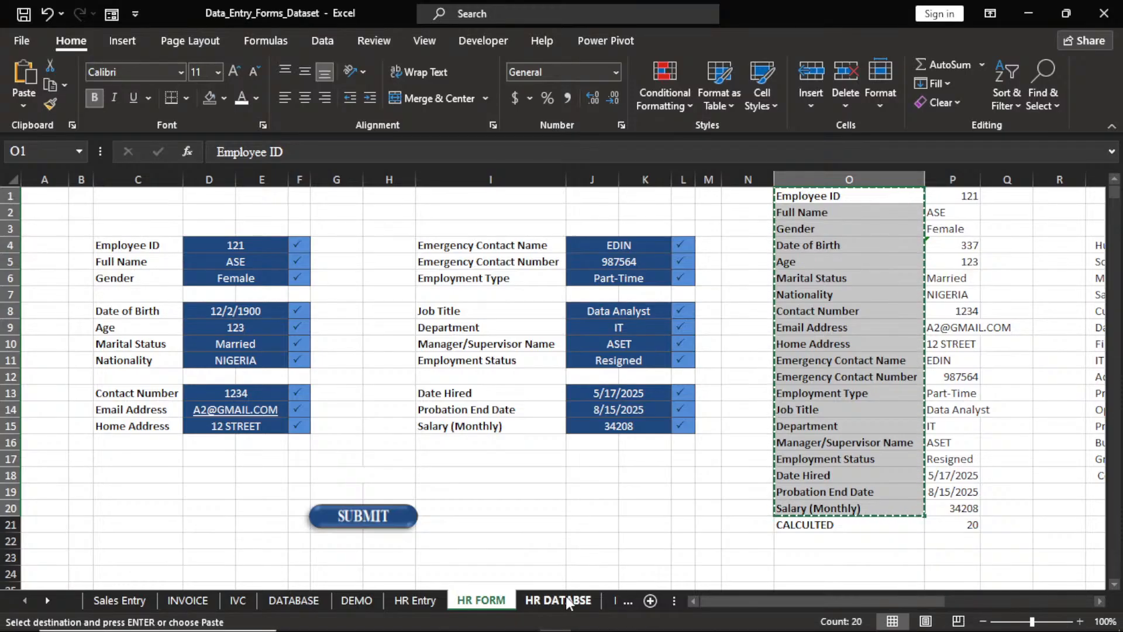
# Paste the labels into HR DATABSE as values, transposed across row 3 starting at C3.
pyautogui.click(559, 600)
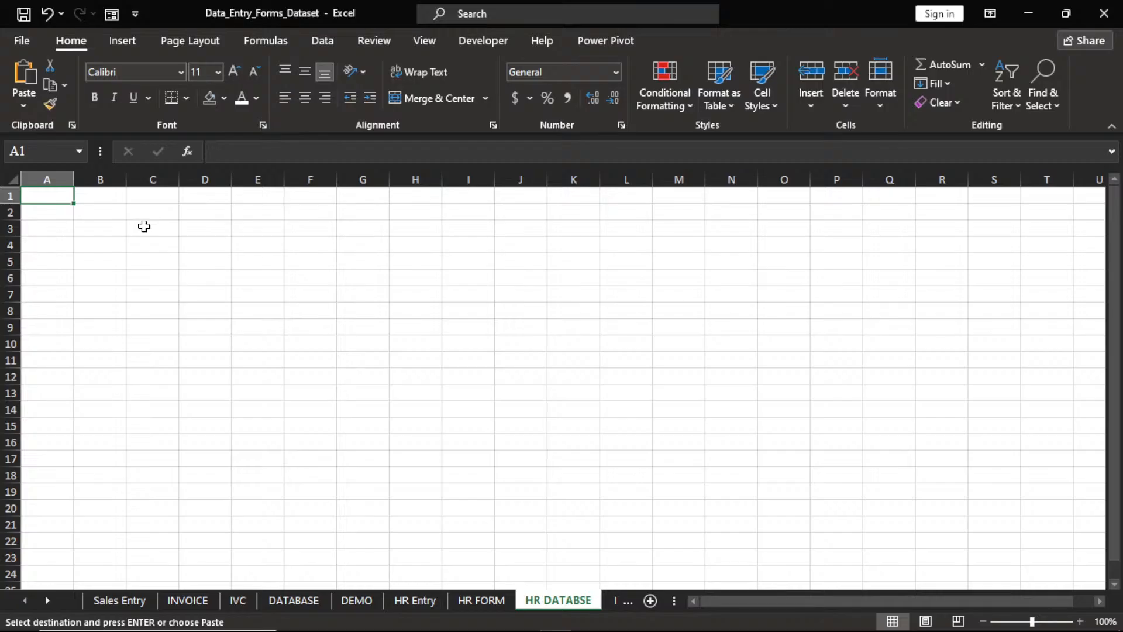
pyautogui.click(144, 226)
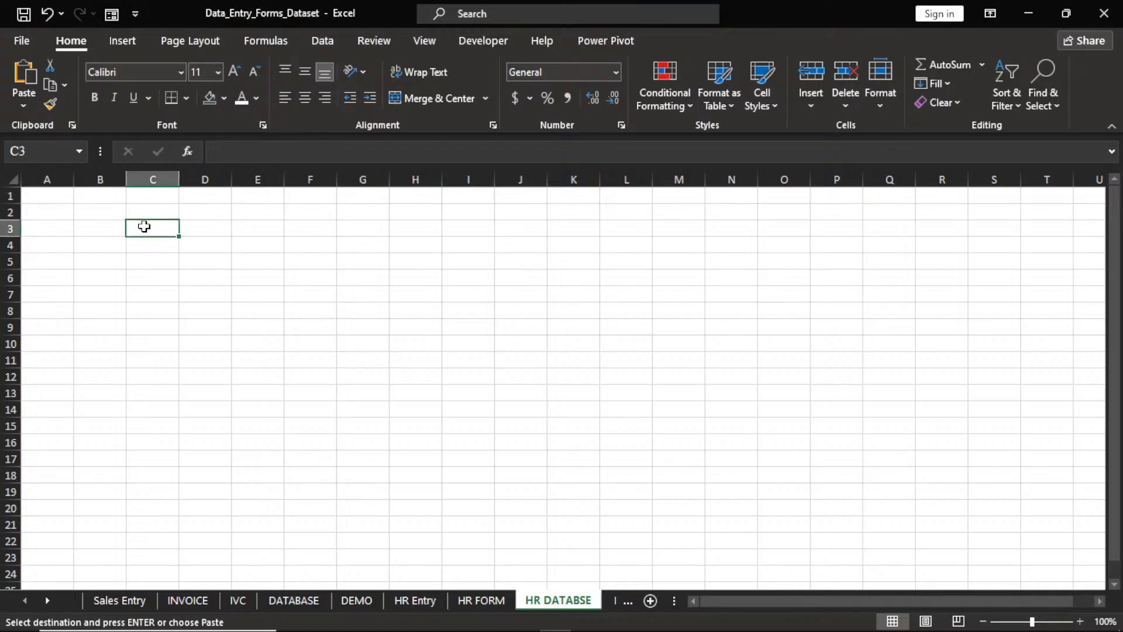
pyautogui.click(23, 106)
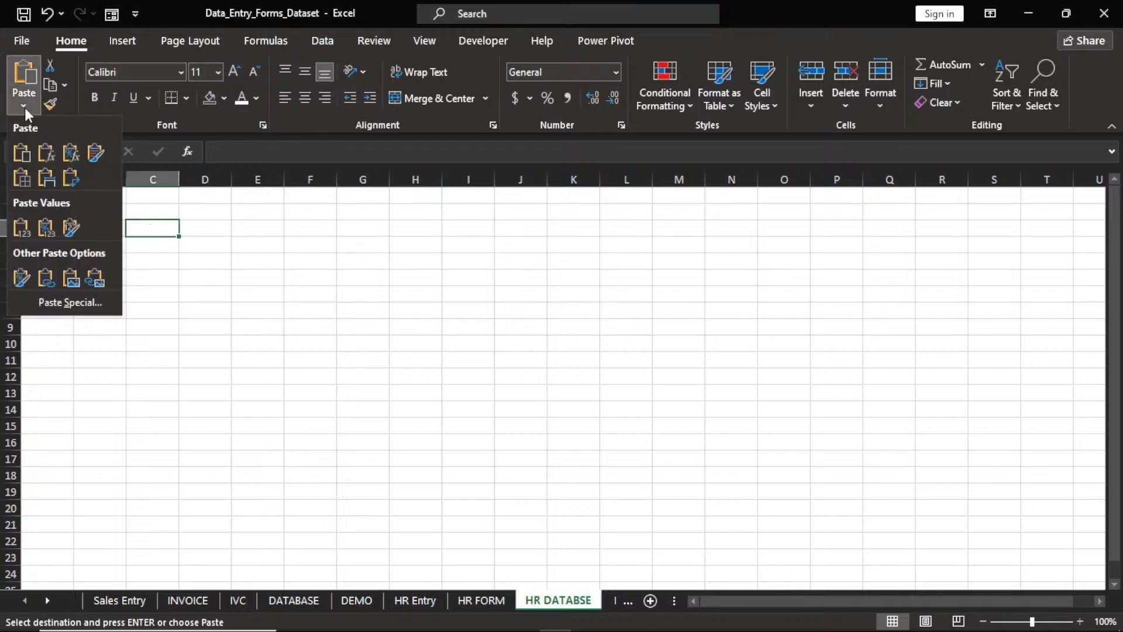
pyautogui.click(50, 303)
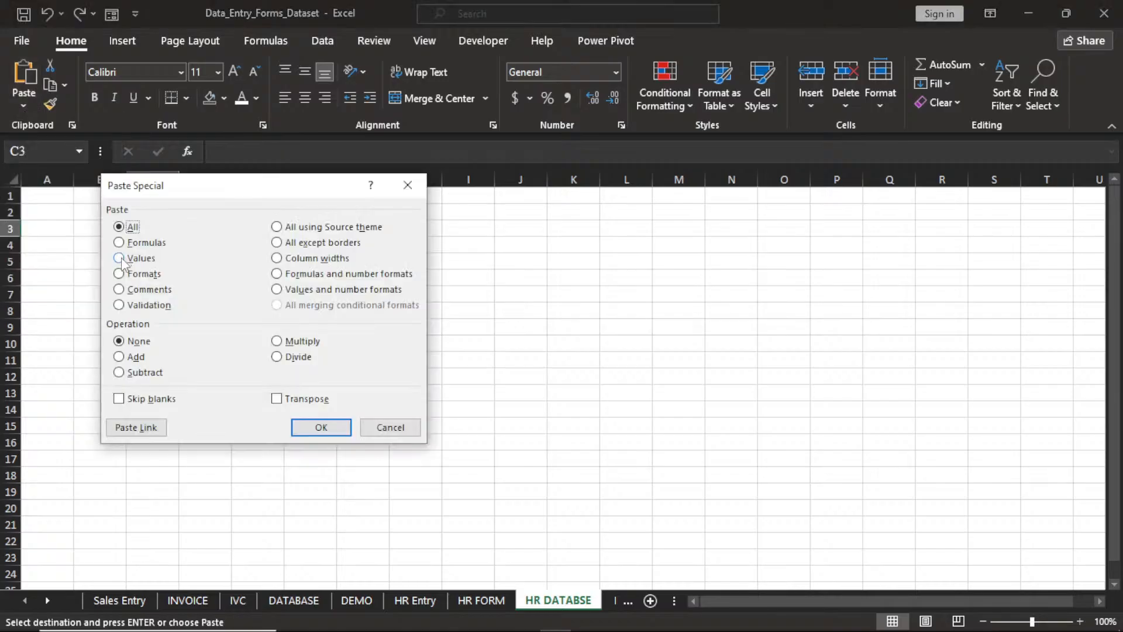
pyautogui.click(121, 260)
pyautogui.click(278, 401)
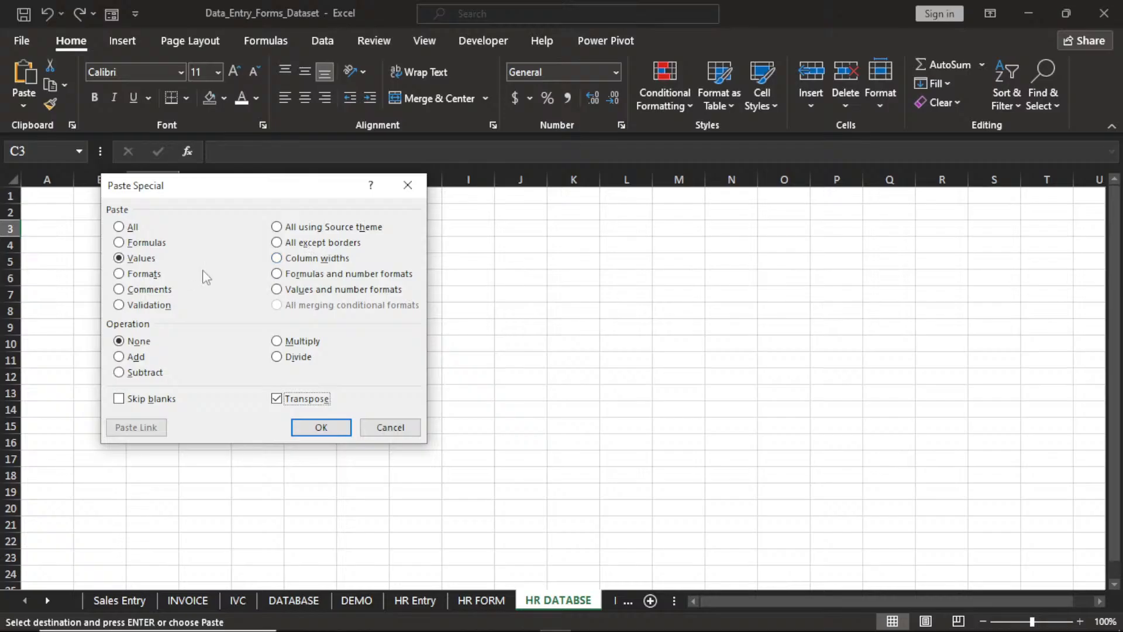
pyautogui.click(310, 430)
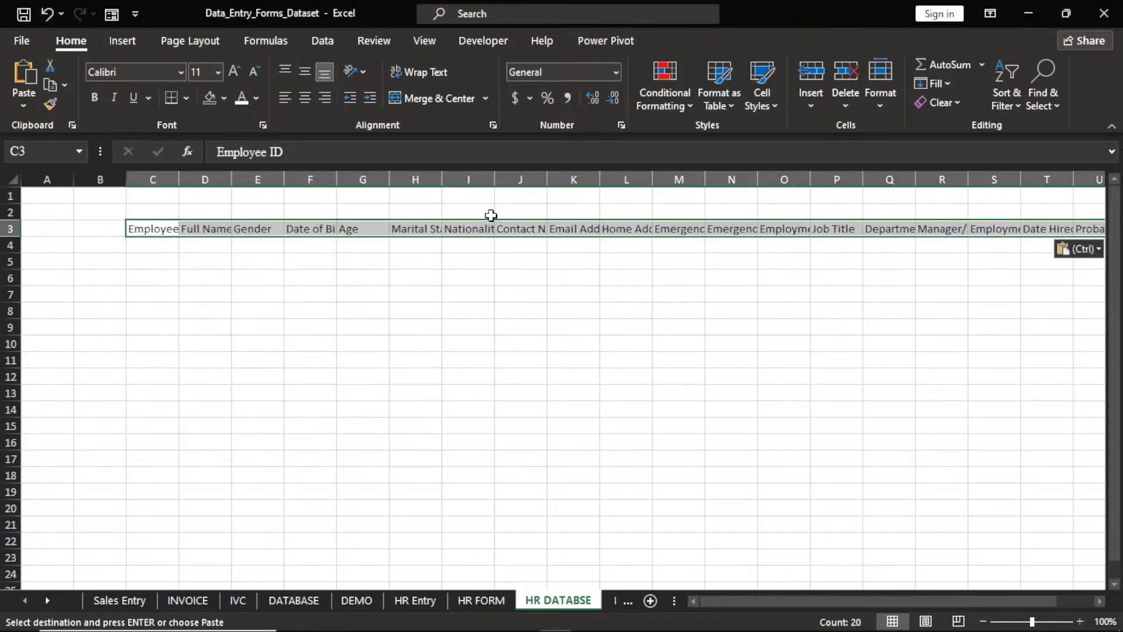
# Auto-fit all HR DATABSE columns to their header labels.
pyautogui.moveTo(237, 182); pyautogui.dragTo(242, 182)
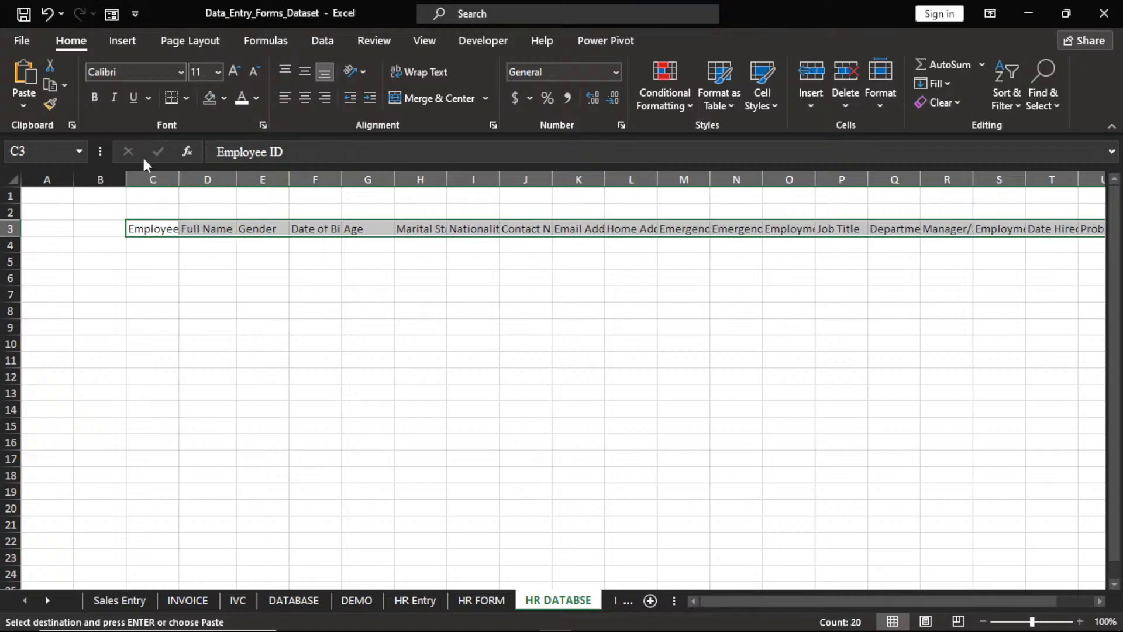
pyautogui.click(11, 174)
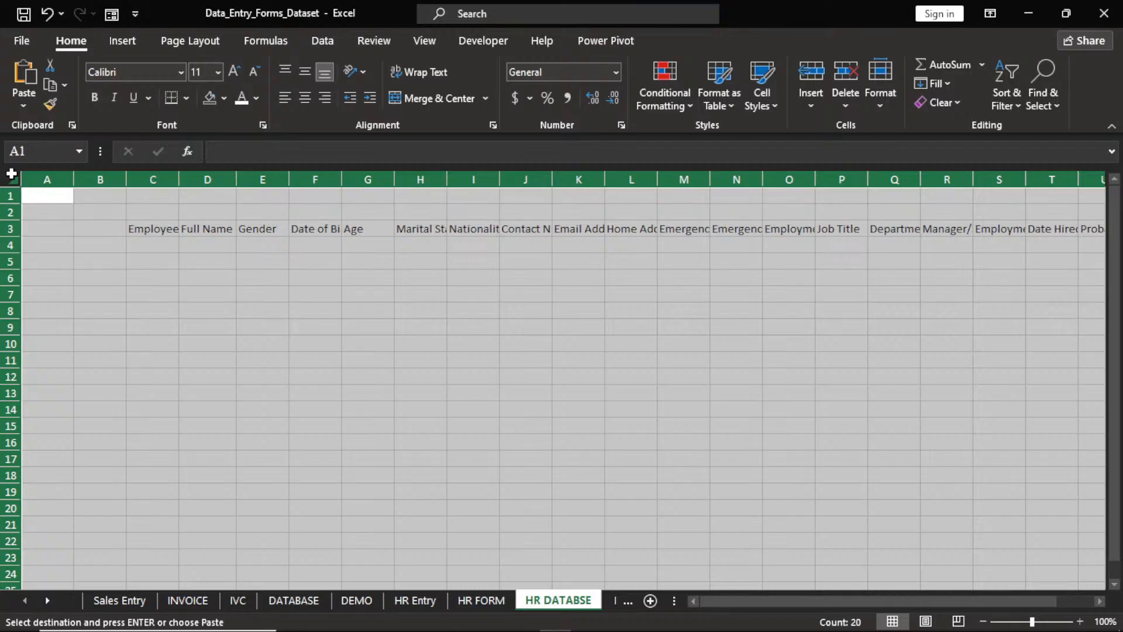
pyautogui.doubleClick(236, 180)
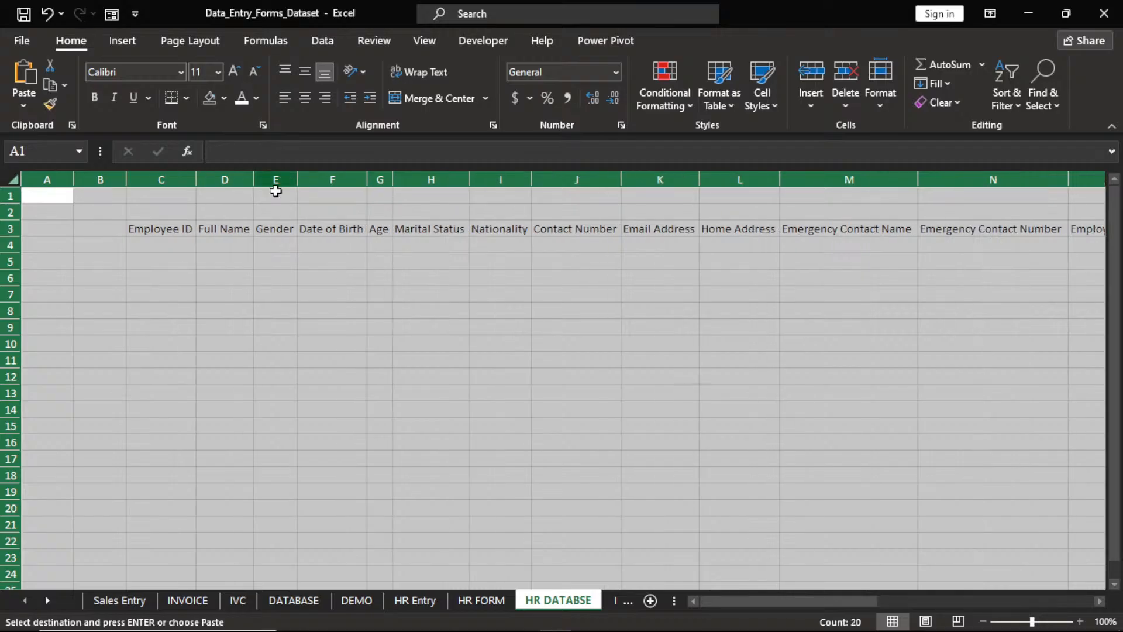
pyautogui.click(267, 202)
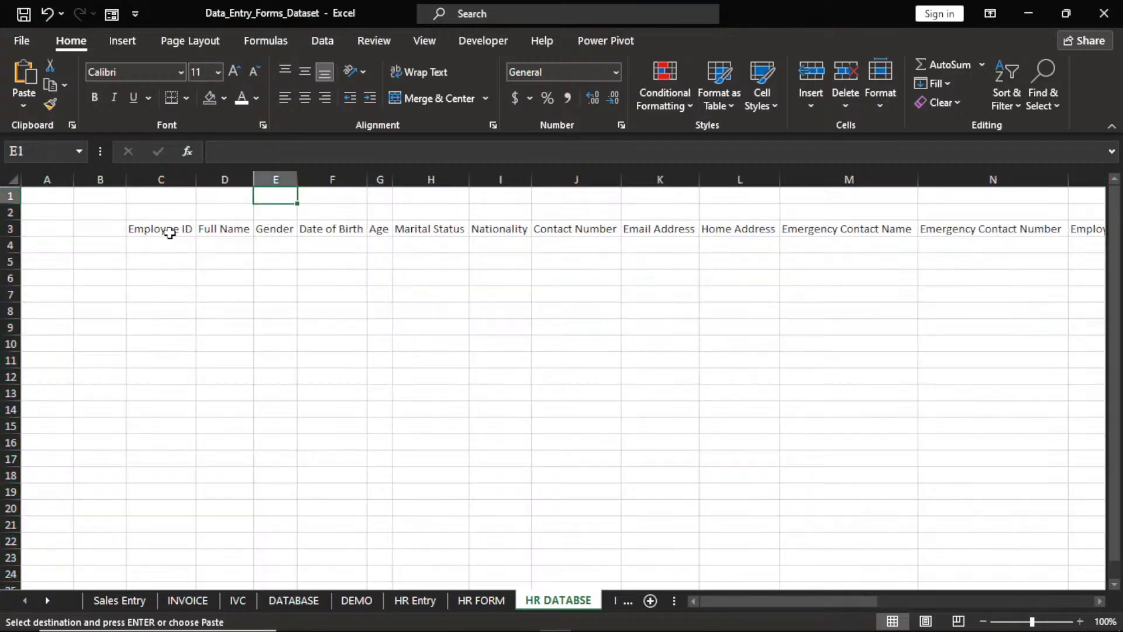
# Make the row 3 headers from C3 bold white text on a dark navy fill.
pyautogui.click(170, 233)
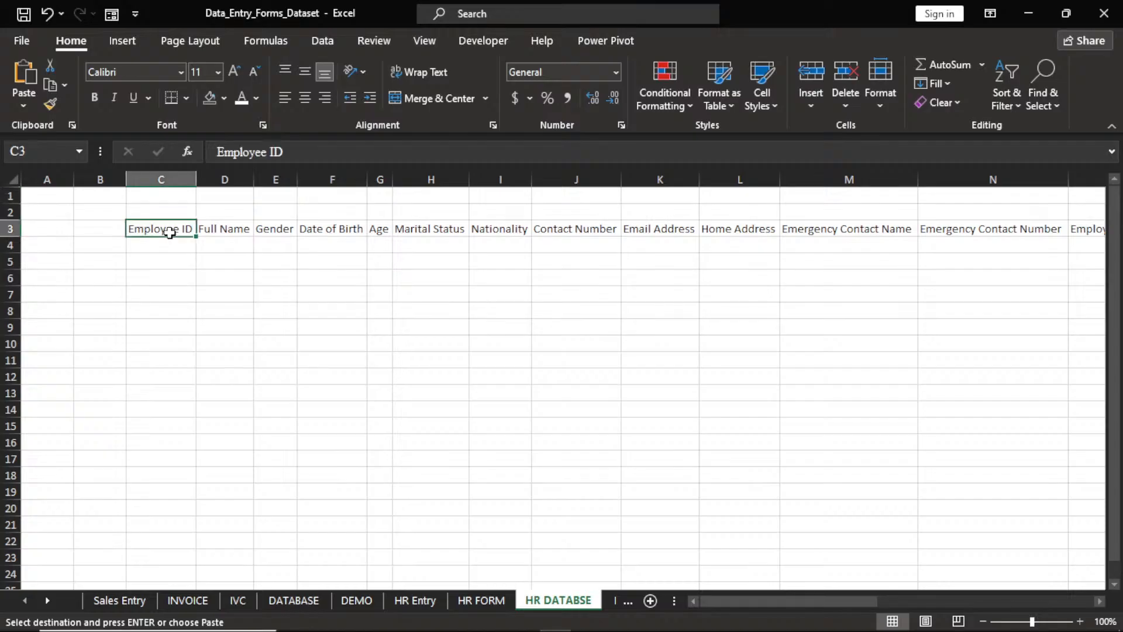
pyautogui.hotkey('ctrl', 'shift', 'Right')
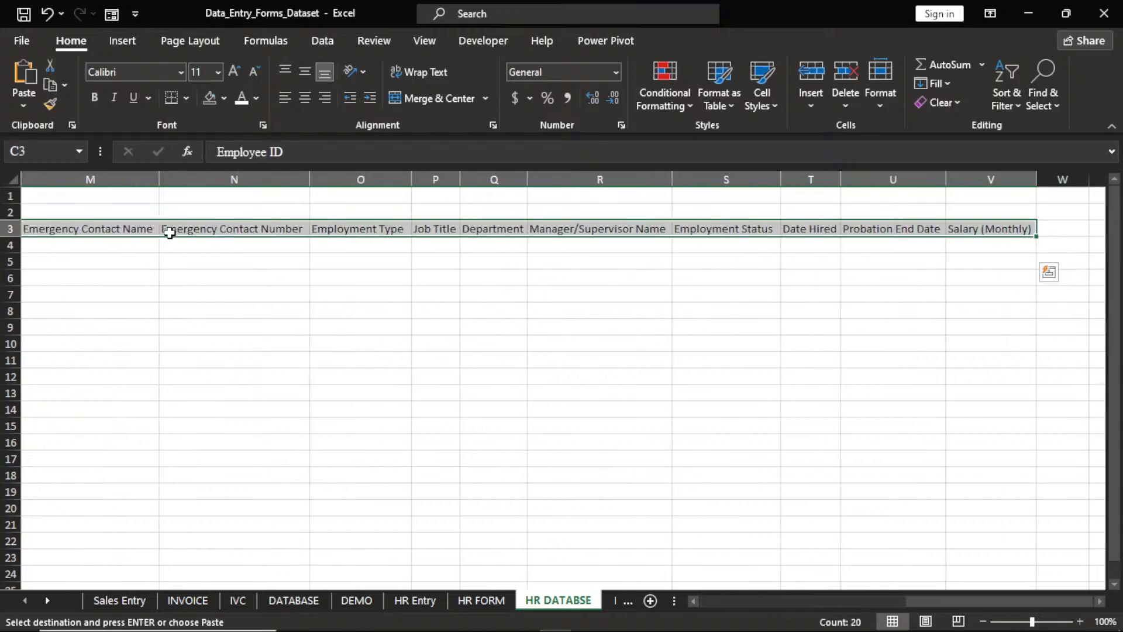
pyautogui.click(96, 98)
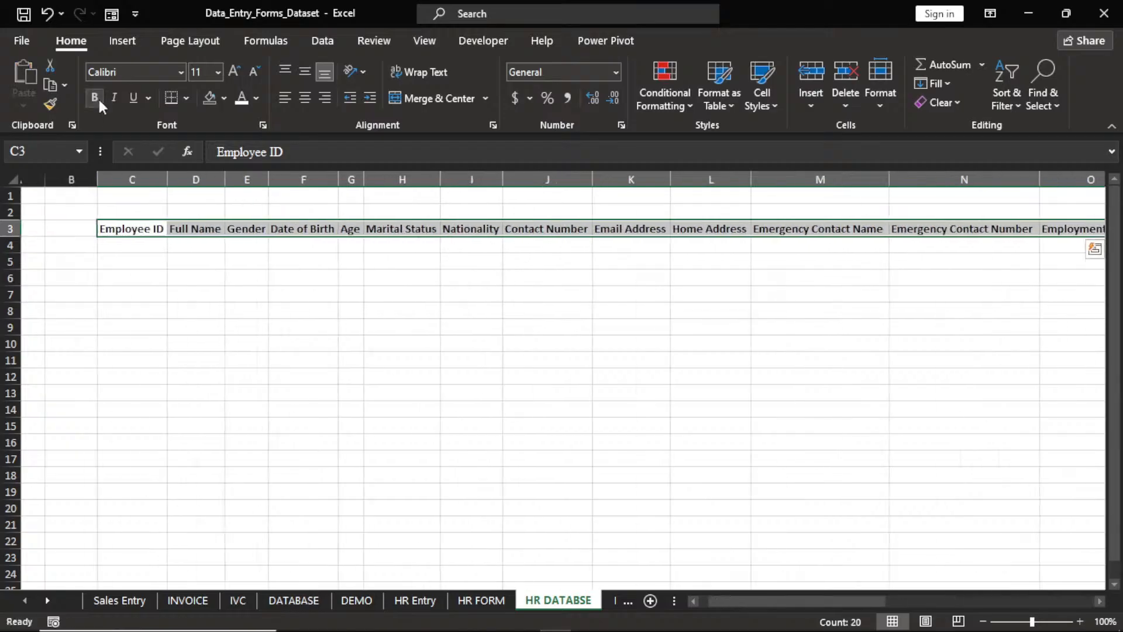
pyautogui.click(257, 96)
pyautogui.click(238, 156)
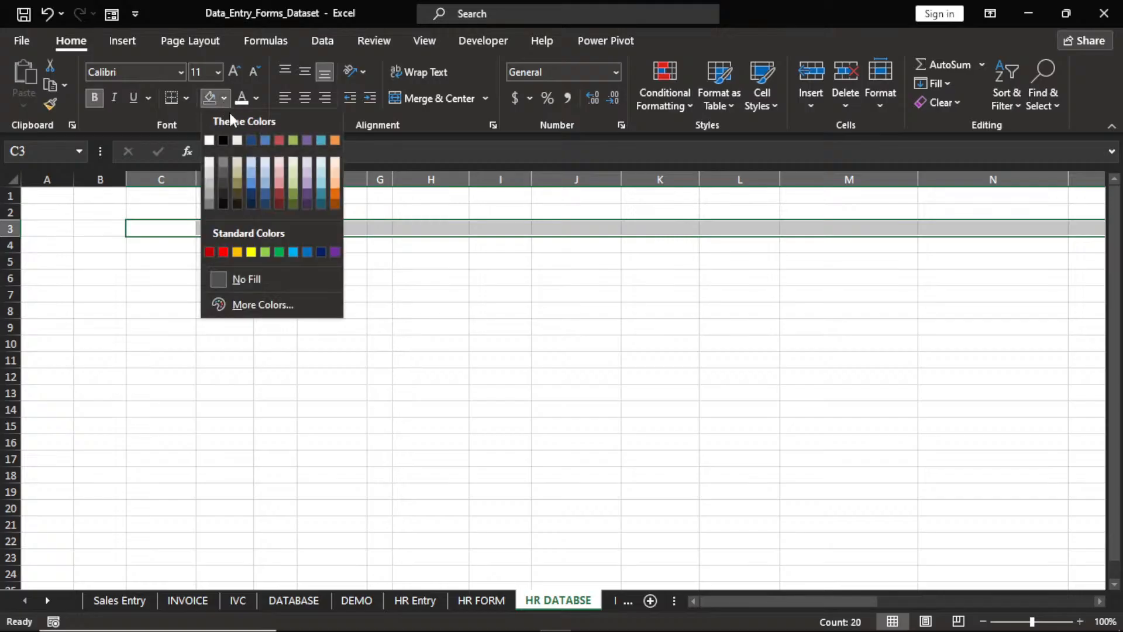
pyautogui.click(251, 140)
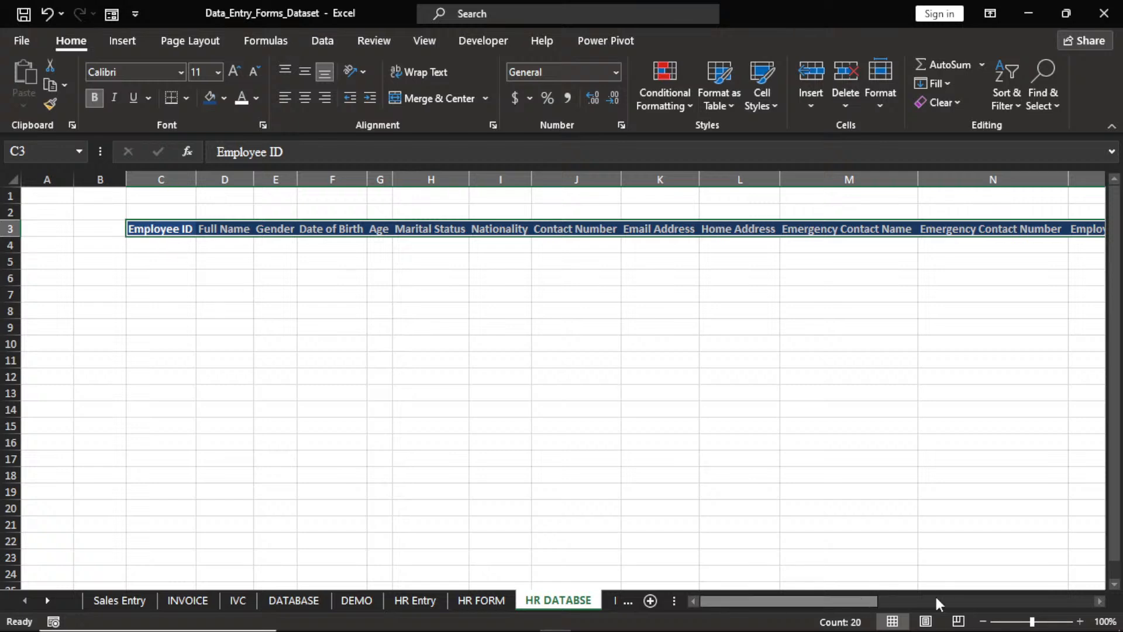
pyautogui.click(1100, 601)
pyautogui.click(1100, 602)
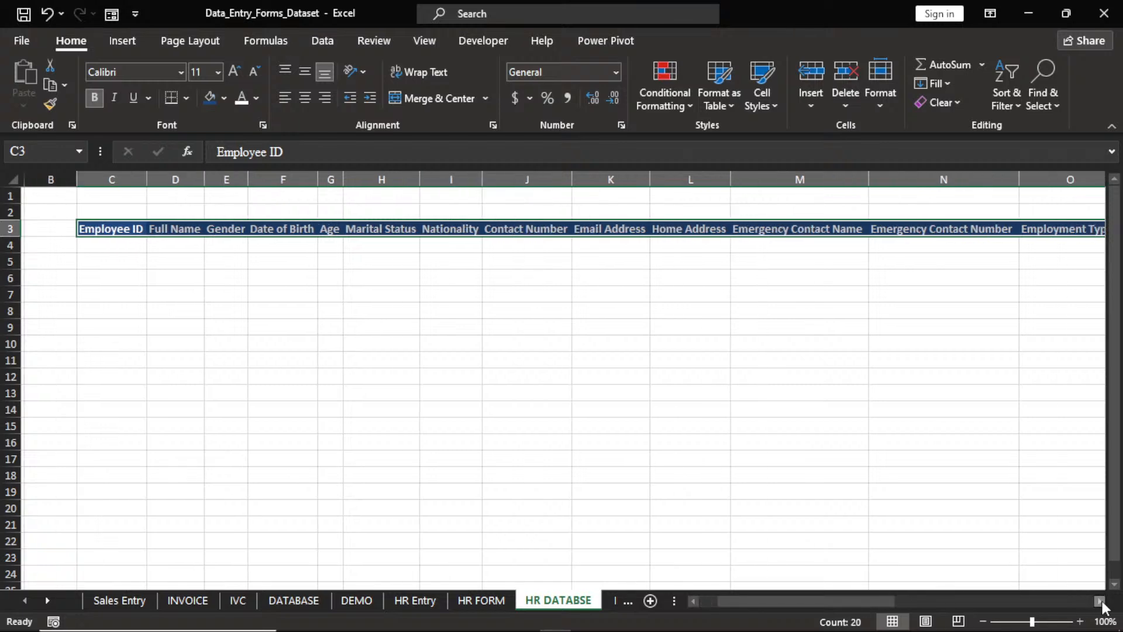
pyautogui.moveTo(1100, 602); pyautogui.dragTo(846, 624)
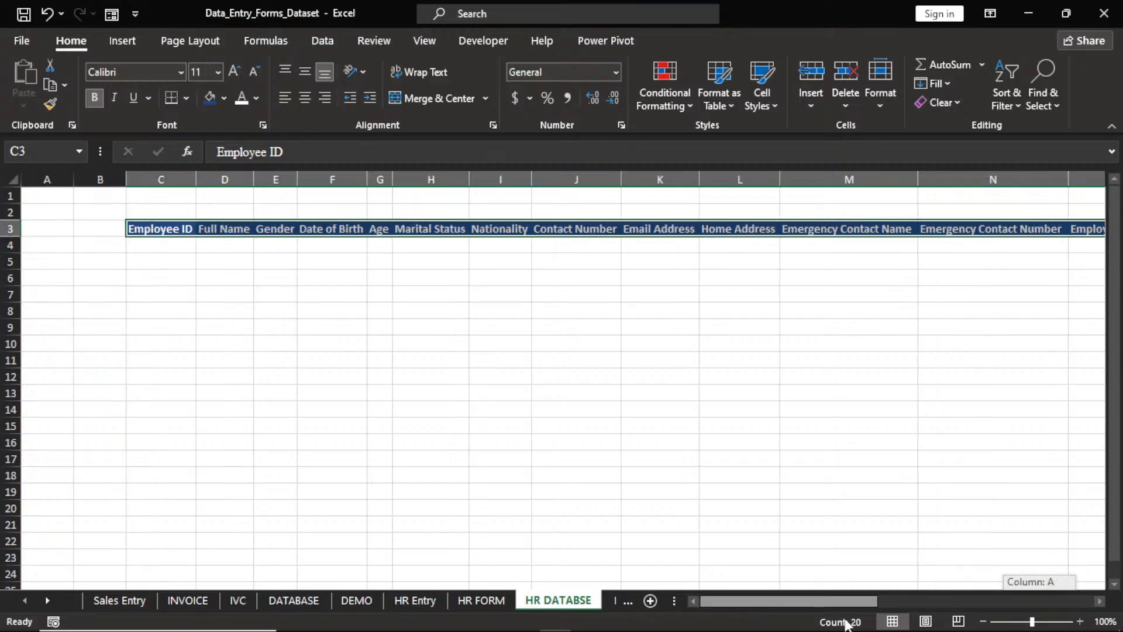
pyautogui.click(599, 524)
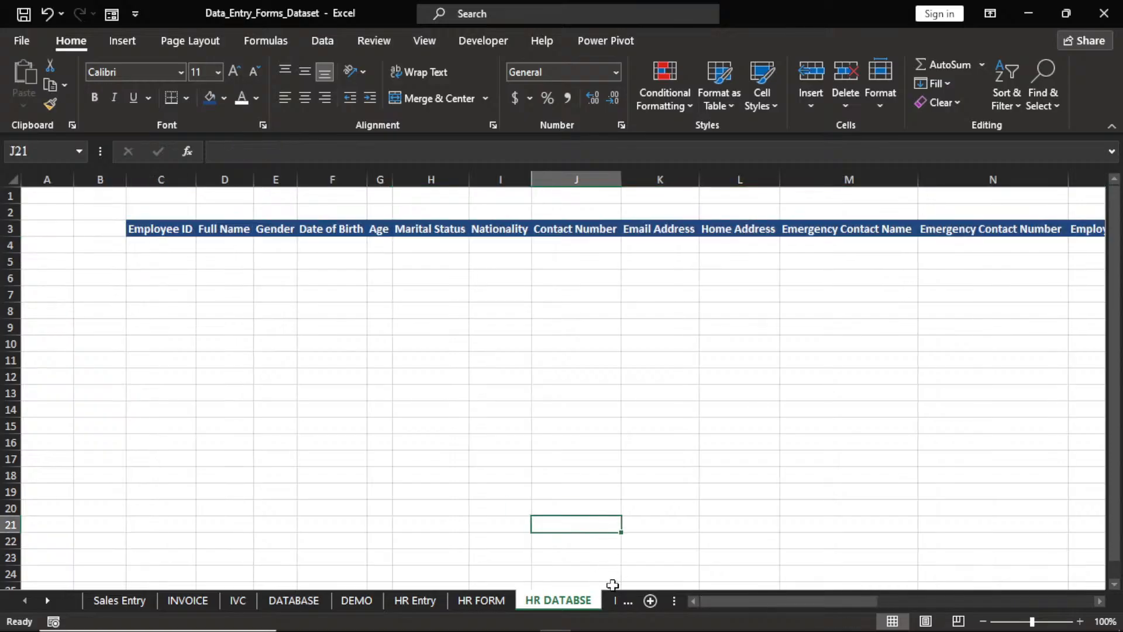
# Add a new worksheet and try naming it DEMO.
pyautogui.click(650, 601)
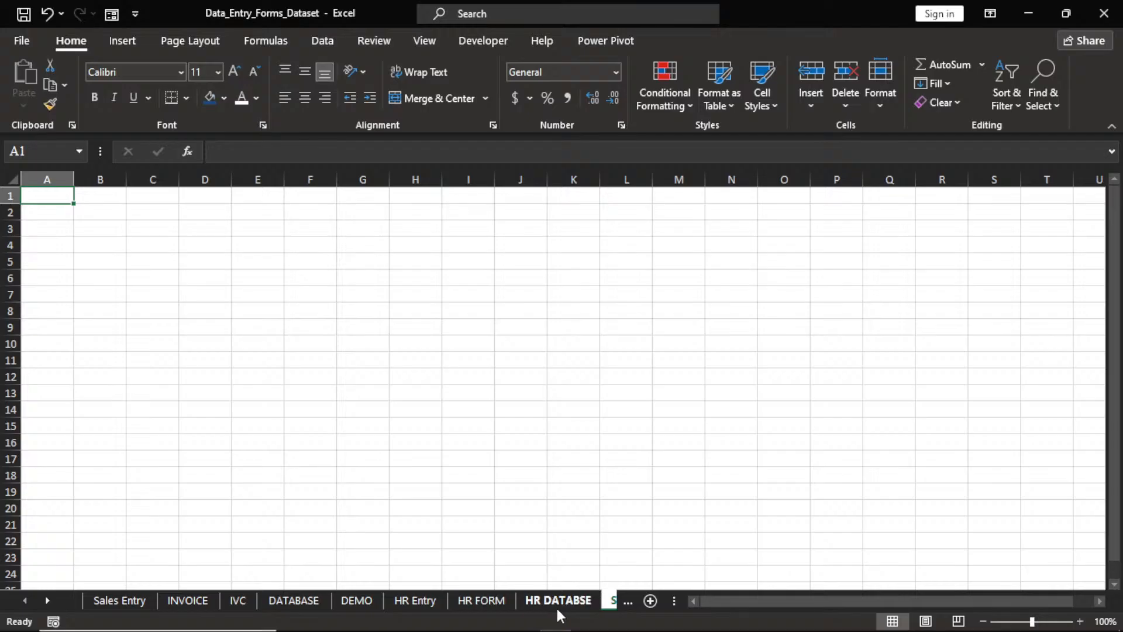
pyautogui.click(627, 601)
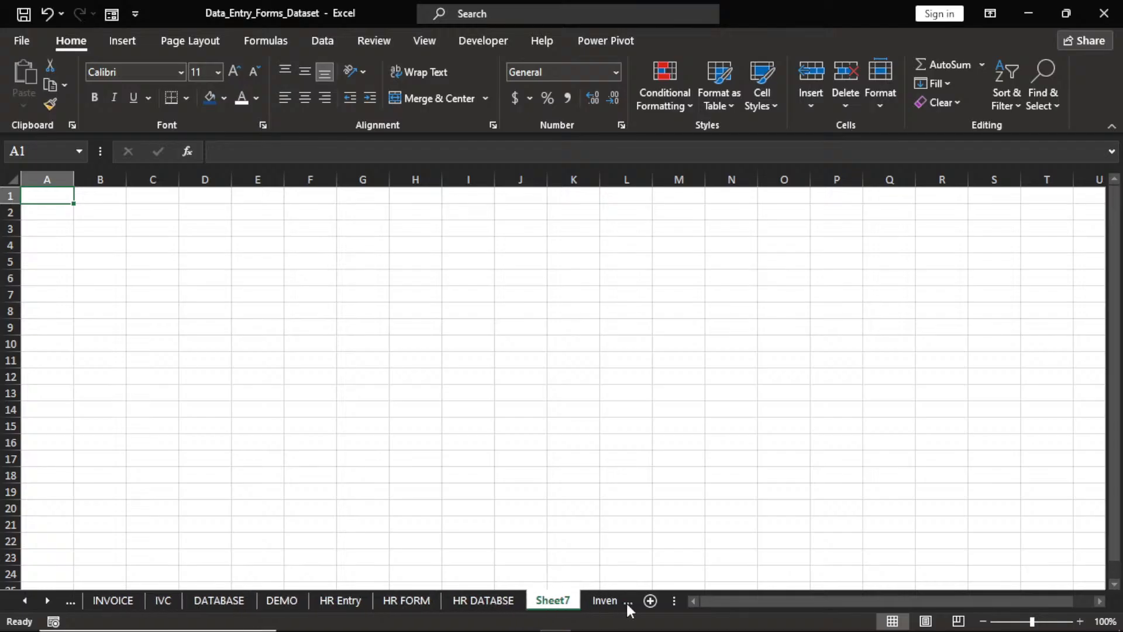
pyautogui.doubleClick(553, 602)
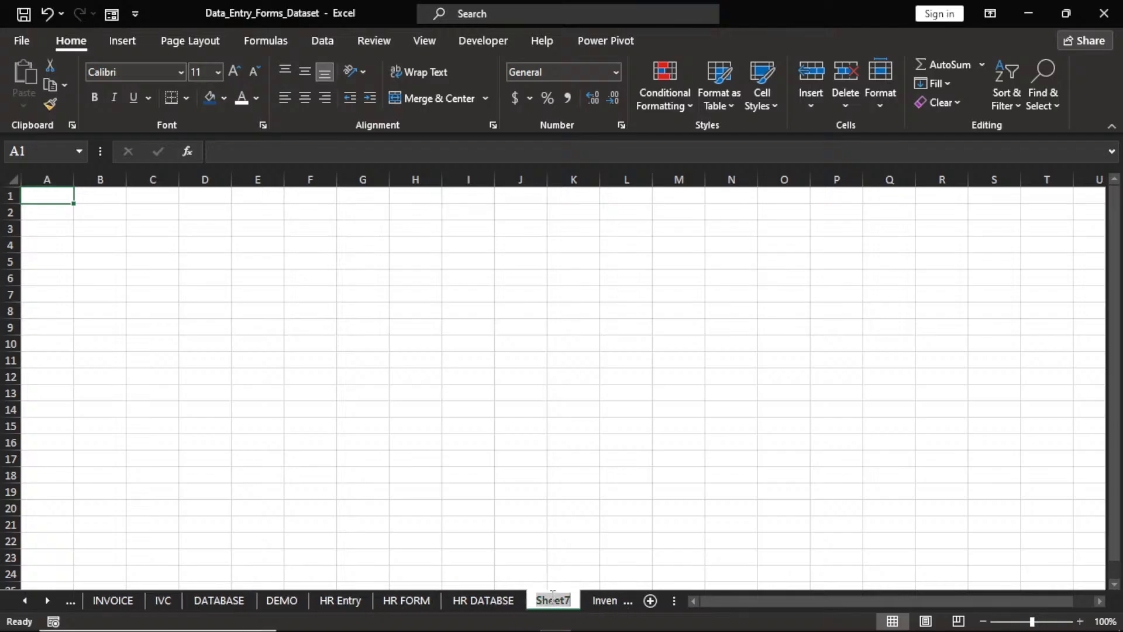
pyautogui.write('DEMO')
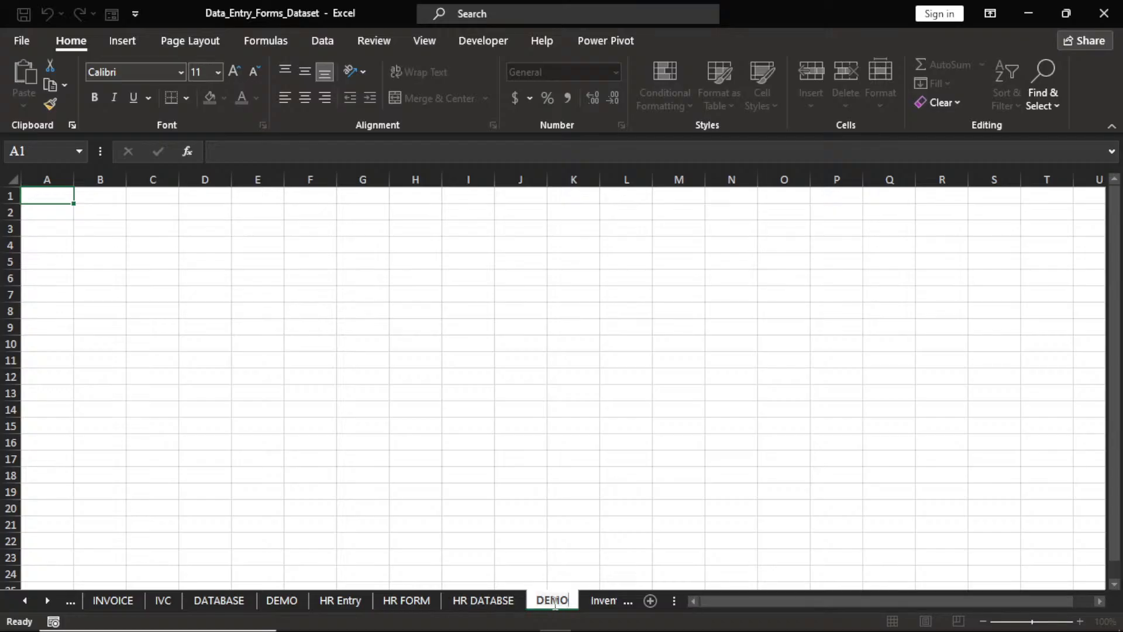
pyautogui.click(490, 602)
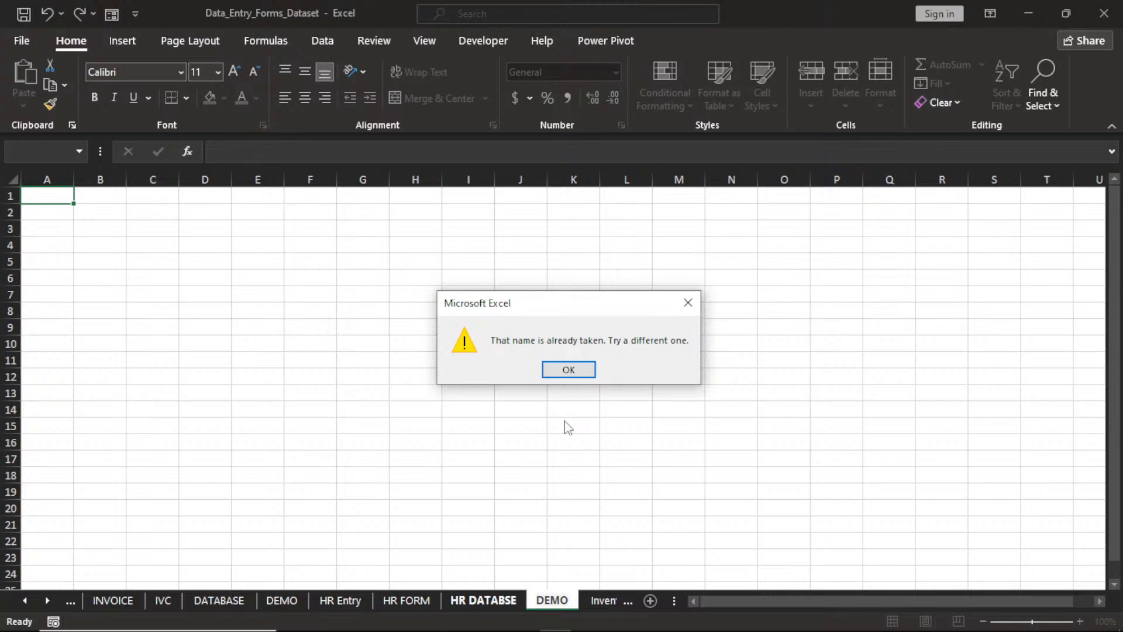
# Dismiss the name-taken warning, rename the sheet DEMO 2, and return to HR DATABSE.
pyautogui.click(569, 369)
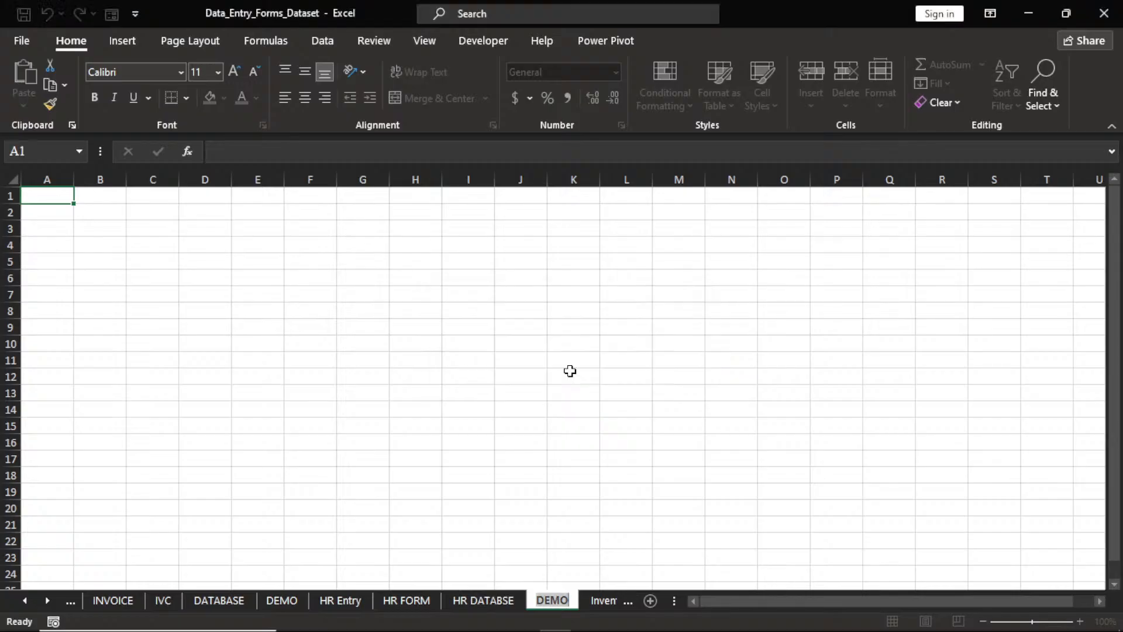
pyautogui.click(570, 371)
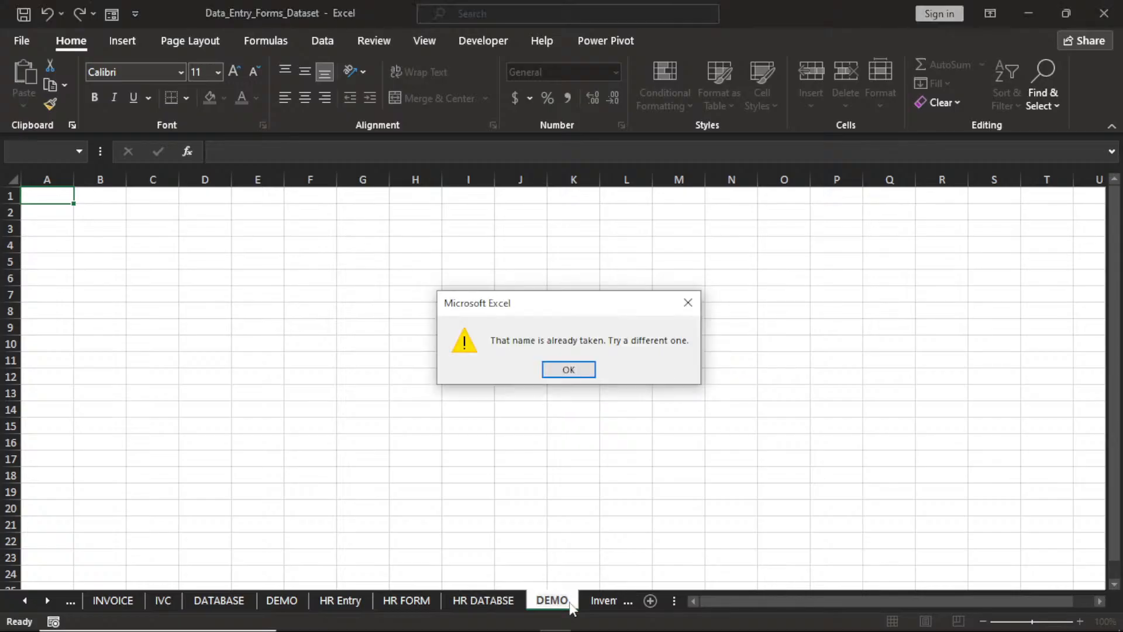
pyautogui.click(572, 370)
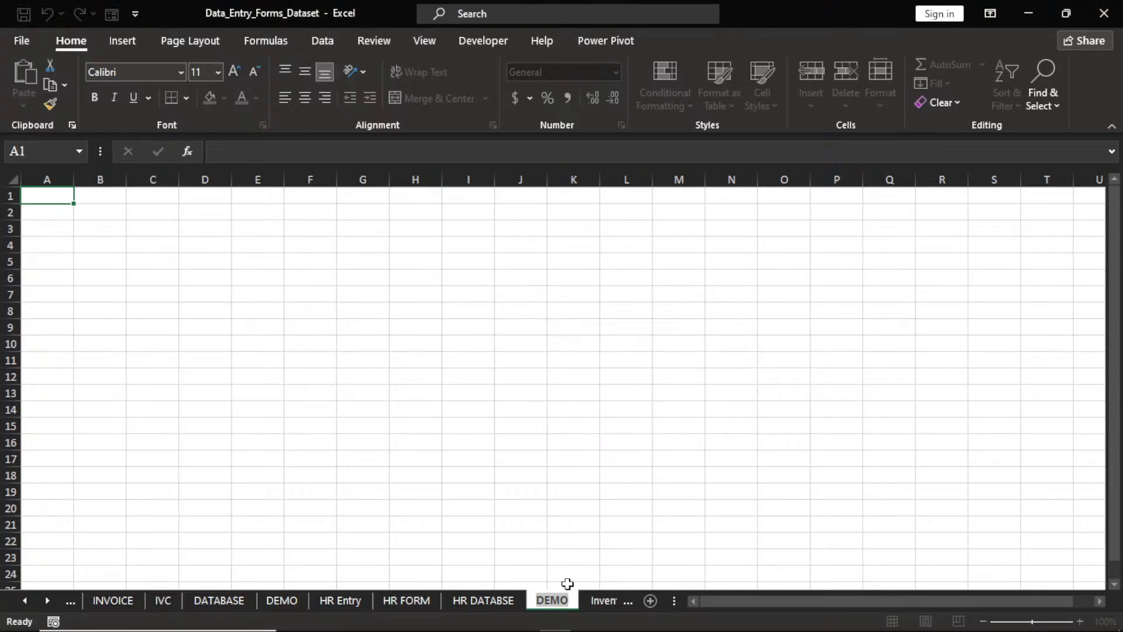
pyautogui.click(566, 597)
pyautogui.write('2')
pyautogui.press('Return')
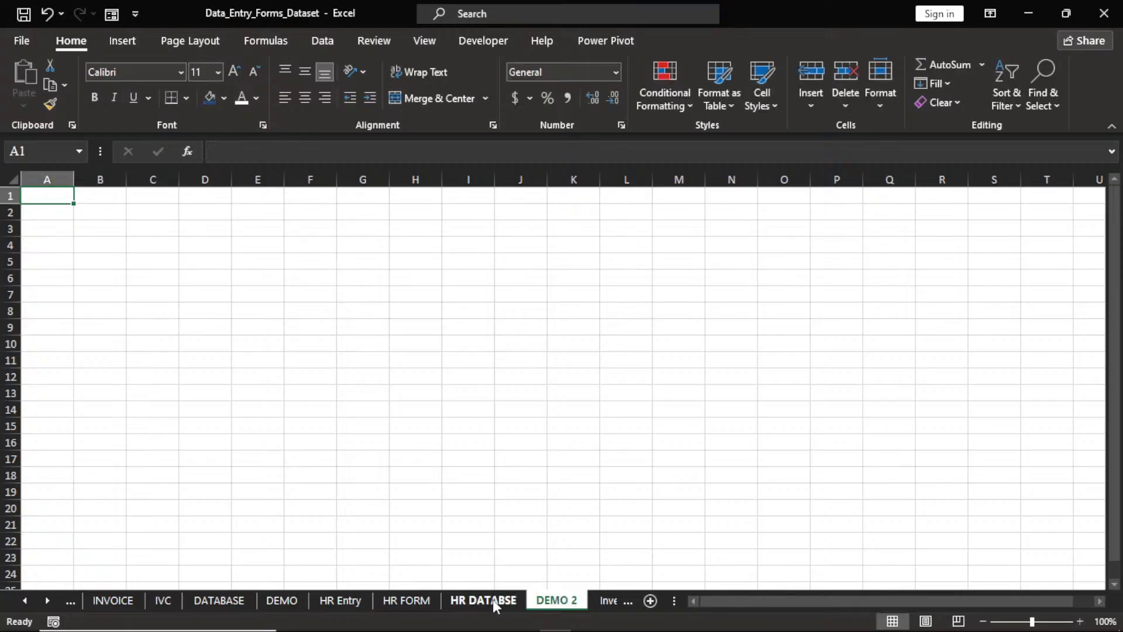
pyautogui.click(482, 600)
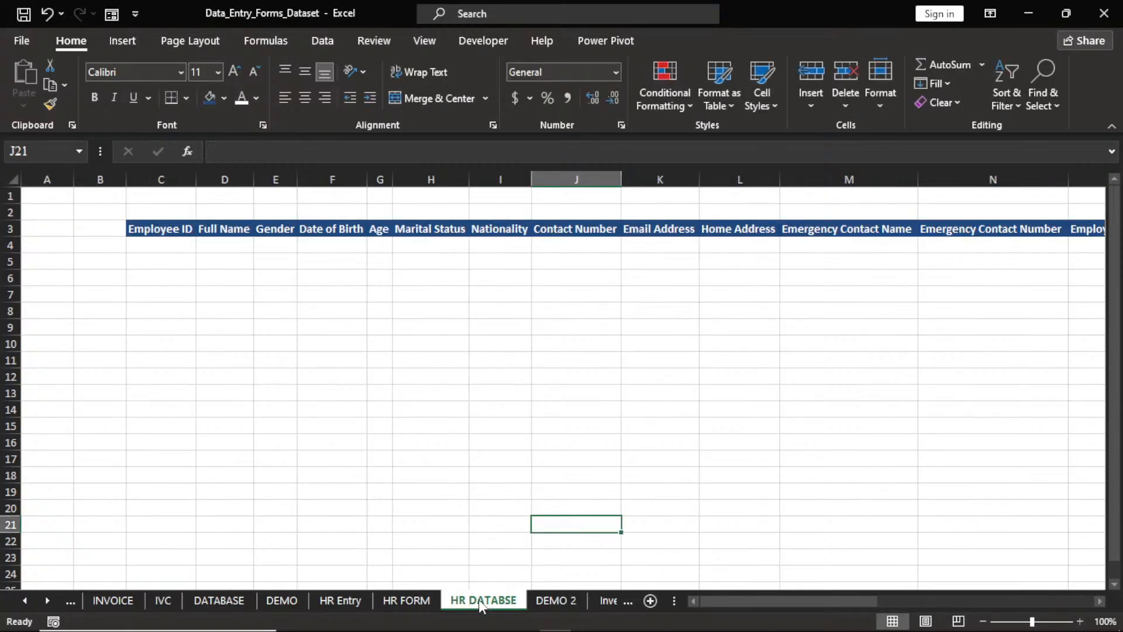
# On HR FORM, zoom to 110%, auto-fit column P, and show the Developer tools.
pyautogui.hotkey('ctrl', 'pageup')
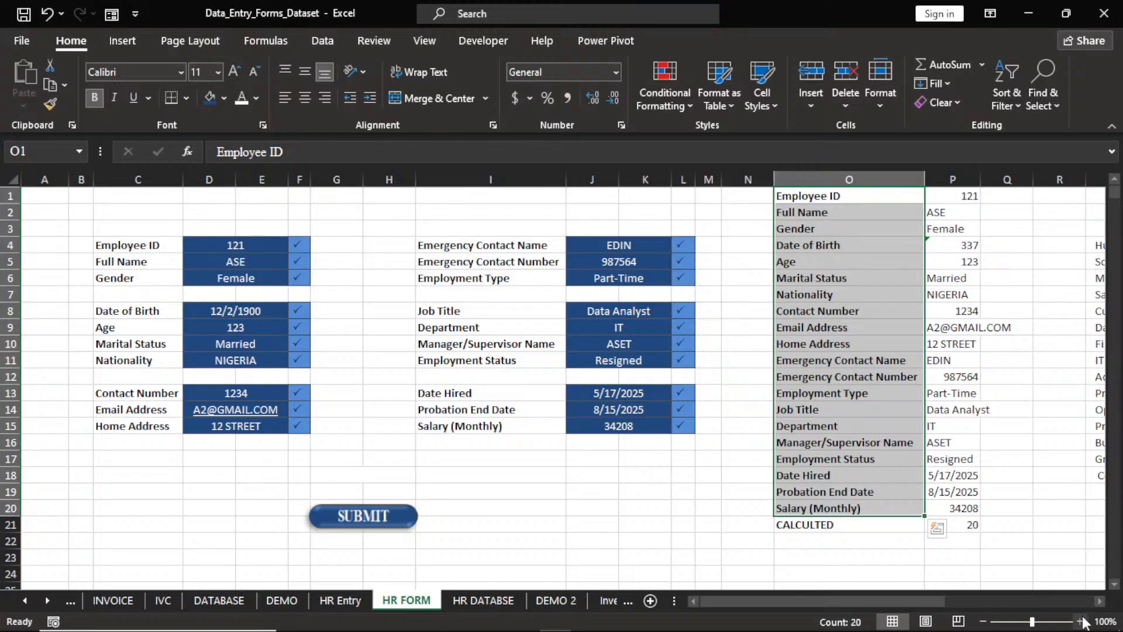
pyautogui.click(1080, 622)
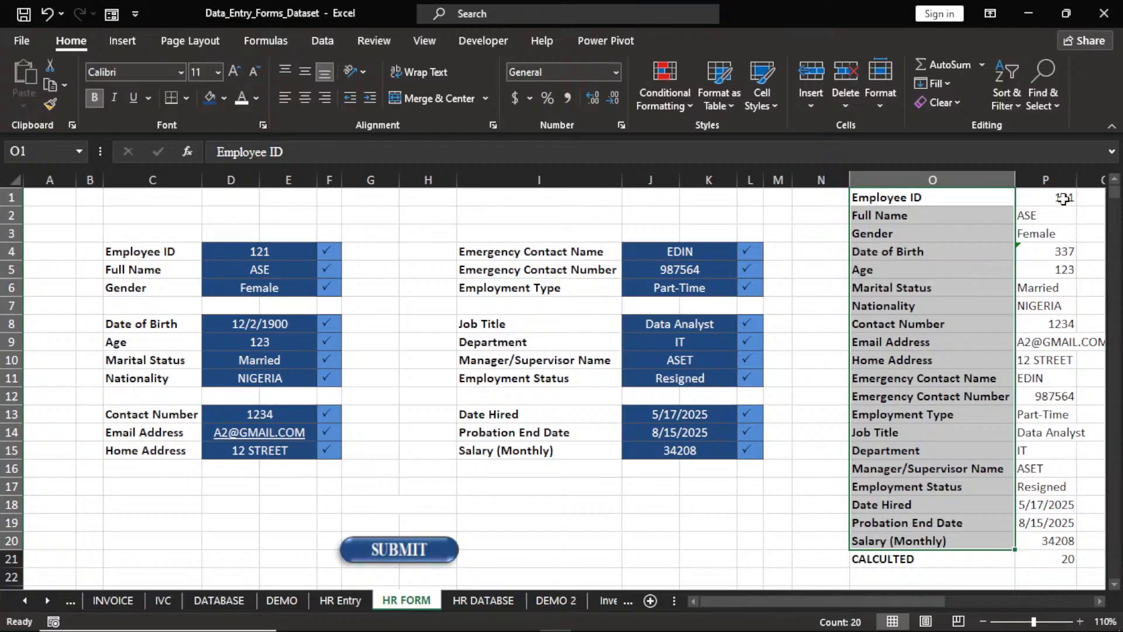
pyautogui.doubleClick(1076, 179)
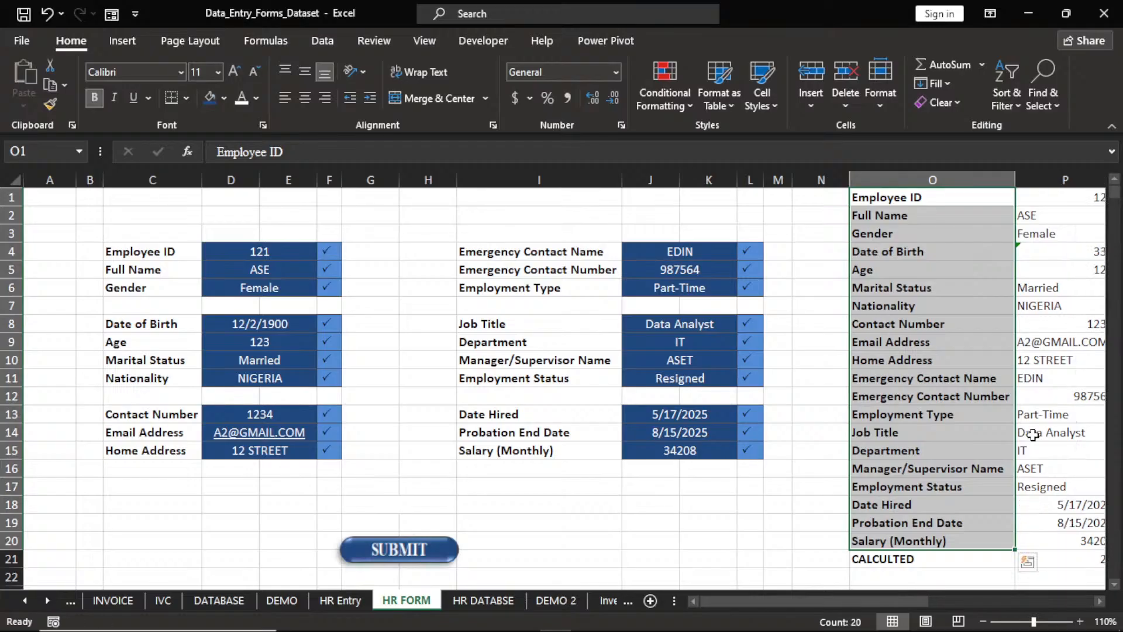
pyautogui.click(1099, 601)
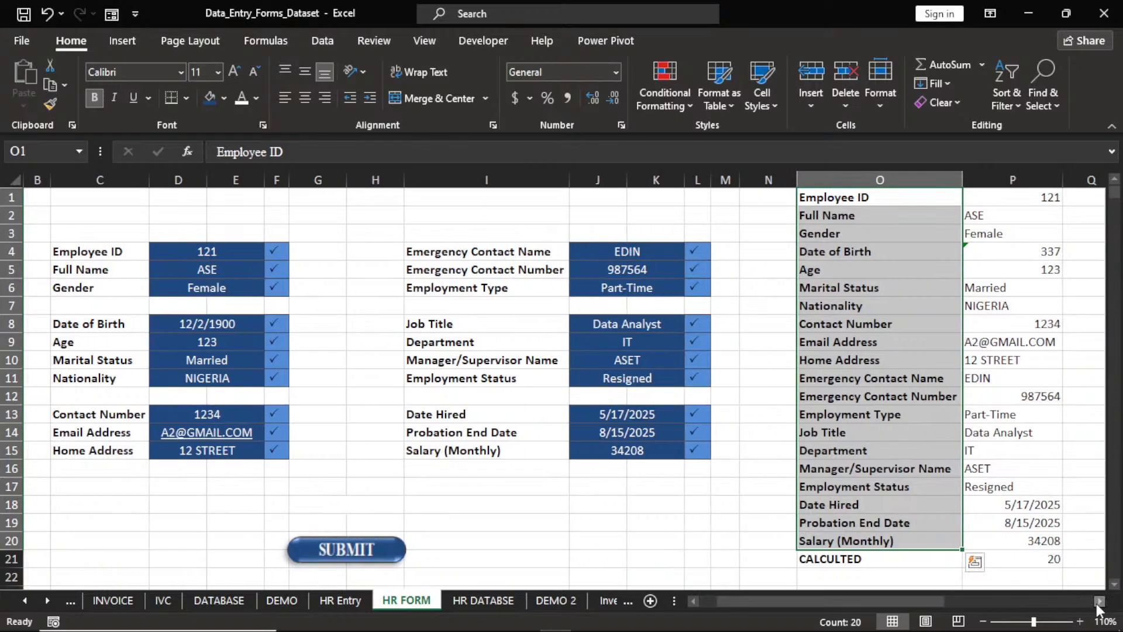
pyautogui.click(474, 41)
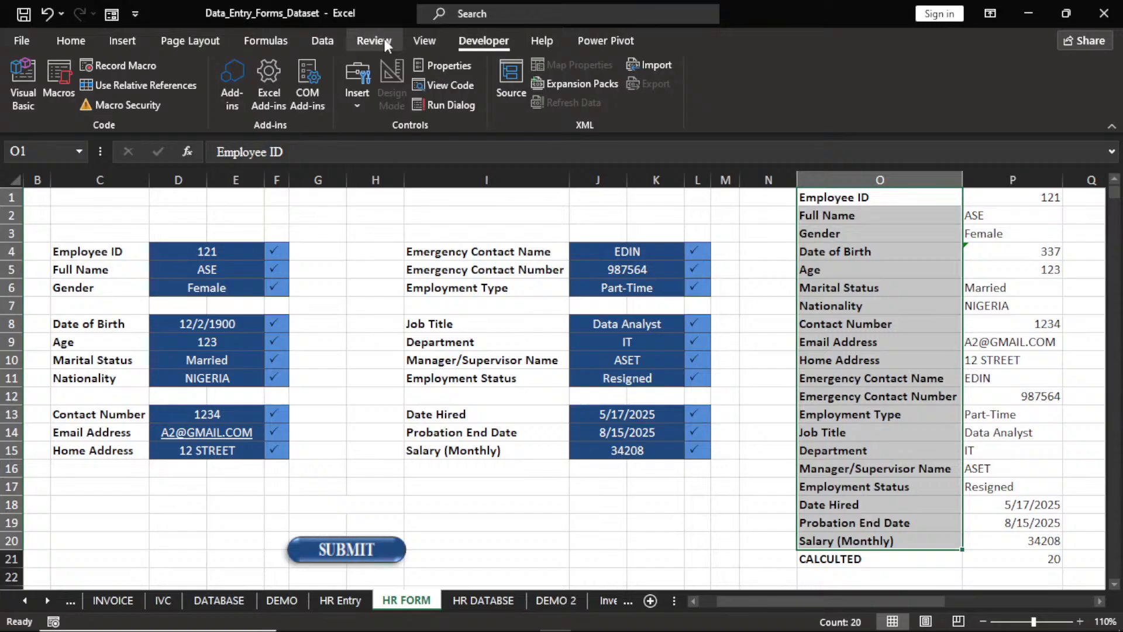
pyautogui.rightClick(415, 40)
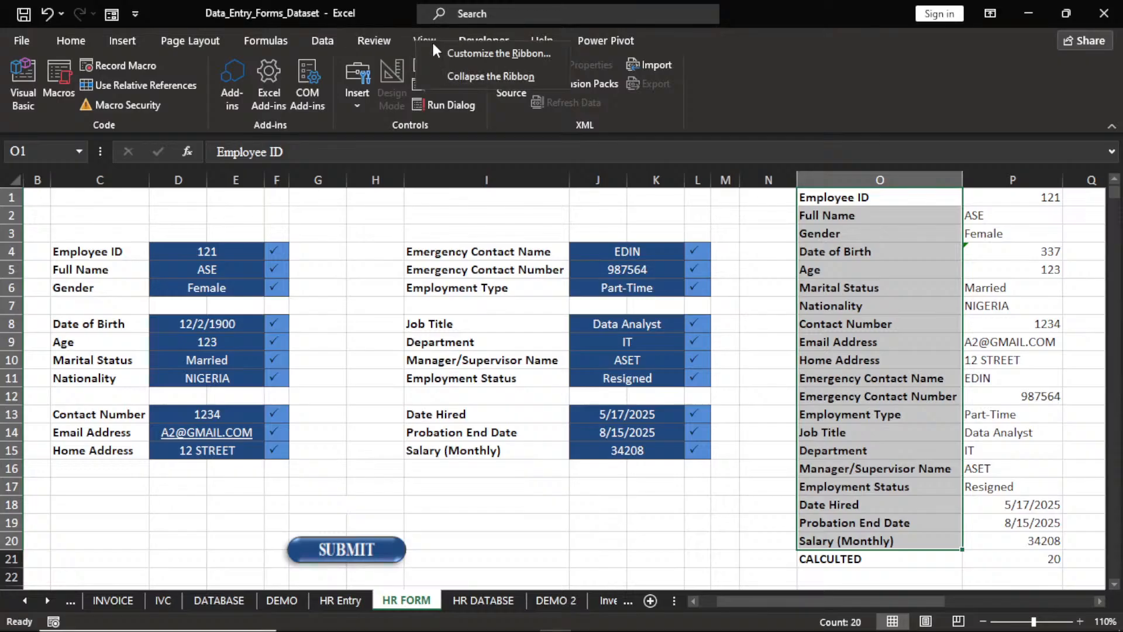
pyautogui.click(481, 54)
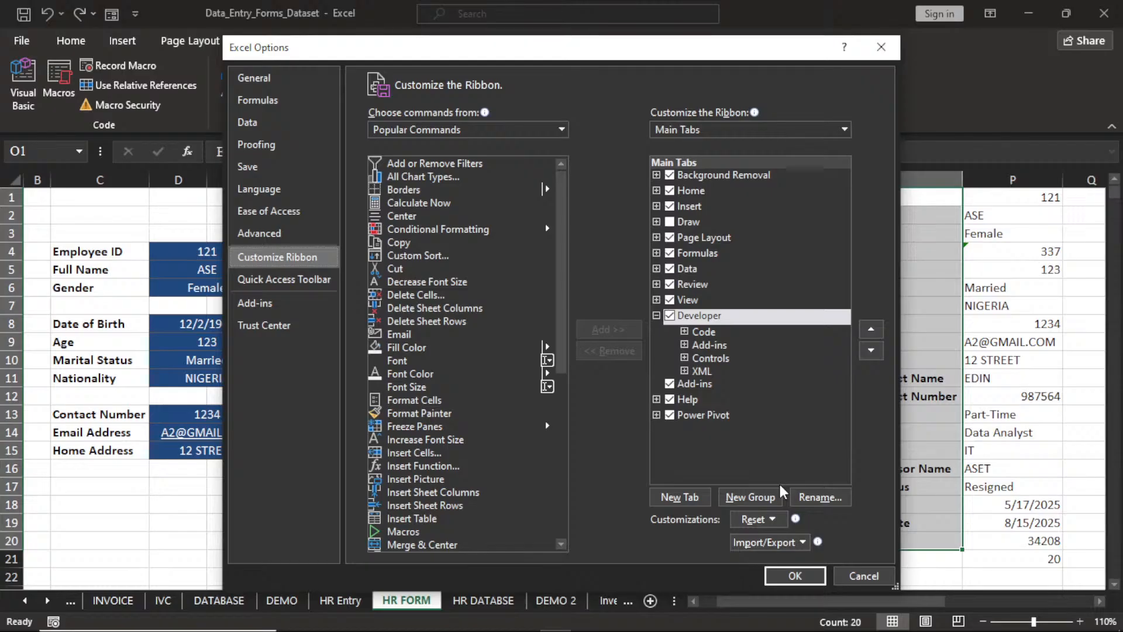
pyautogui.click(881, 47)
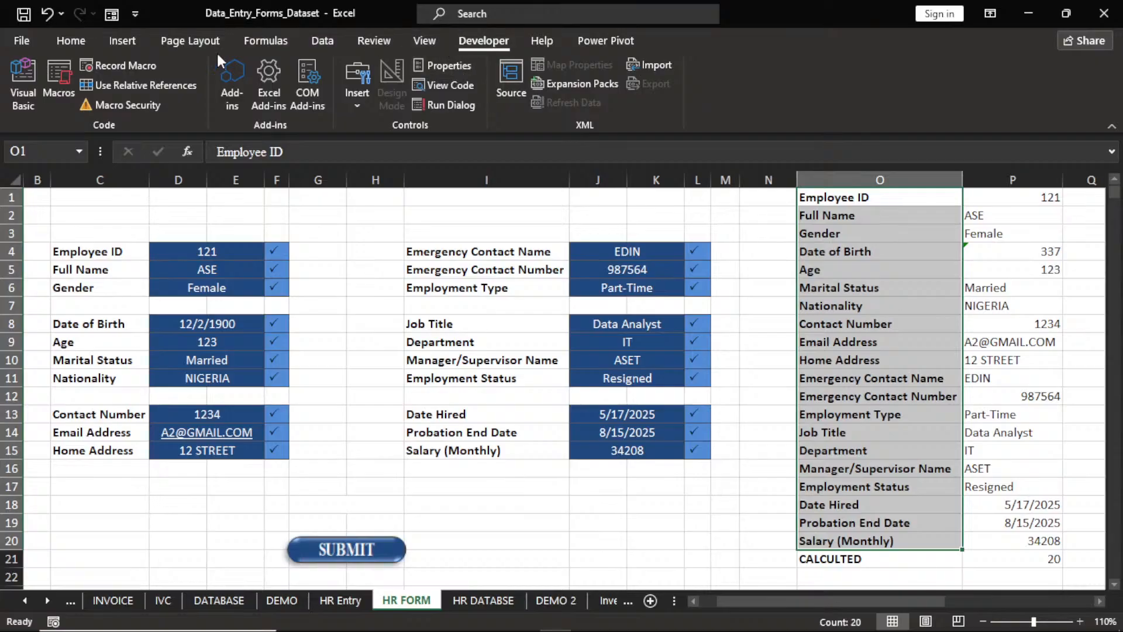
# Start recording a macro named HR.
pyautogui.click(131, 63)
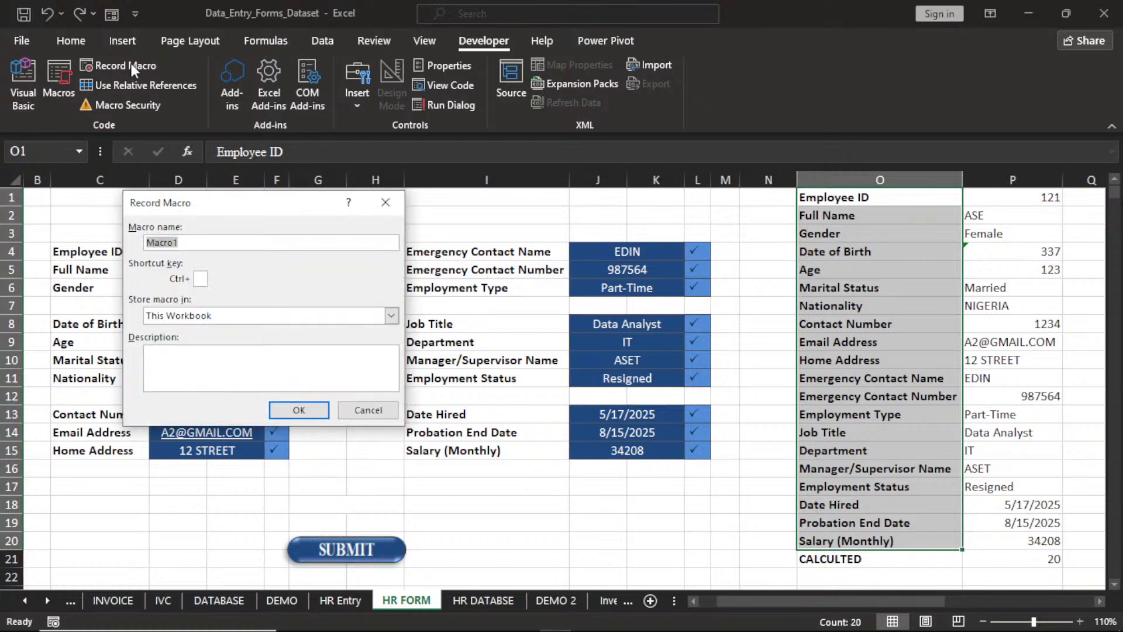
pyautogui.write('HR')
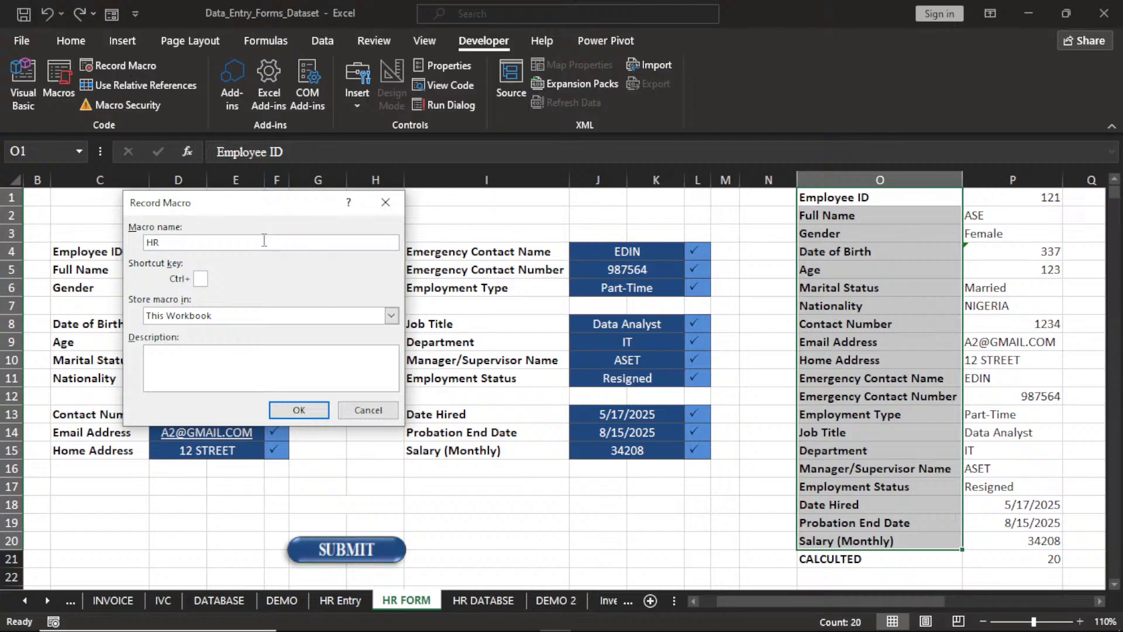
pyautogui.click(298, 411)
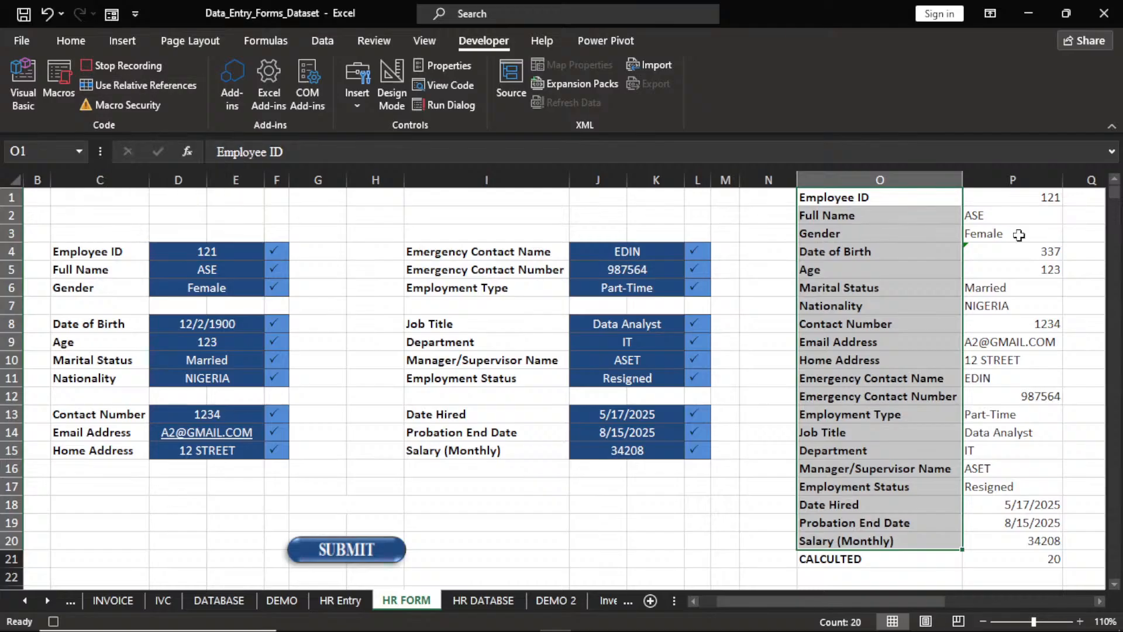
# Copy the form values in P1:P20 and go to the DEMO 2 sheet.
pyautogui.moveTo(1012, 198); pyautogui.dragTo(1055, 542)
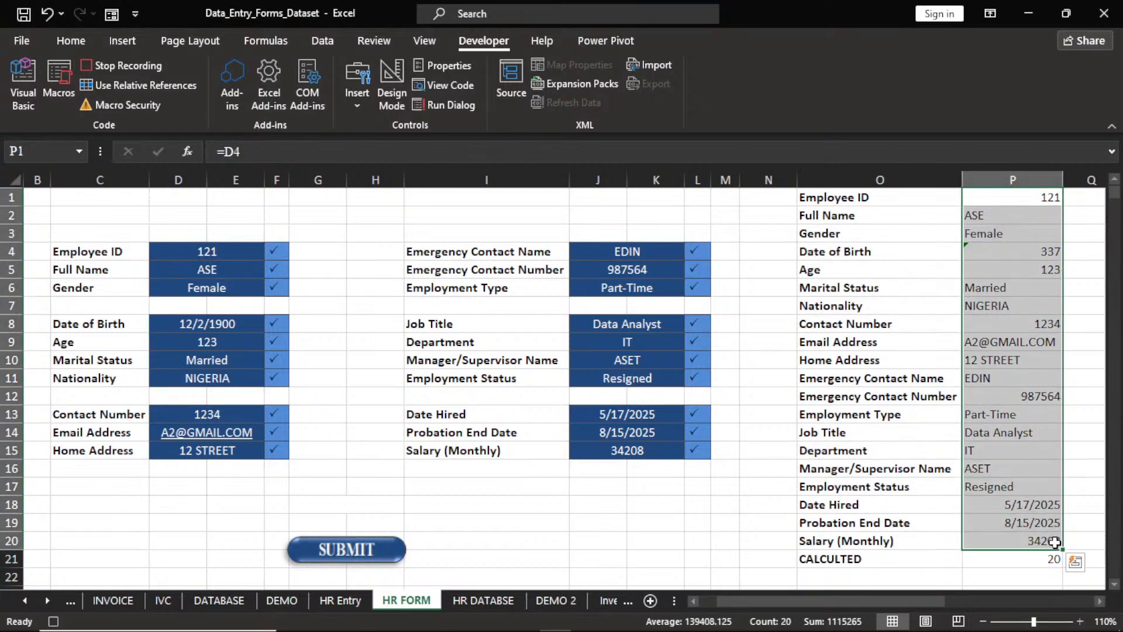
pyautogui.hotkey('ctrl', 'c')
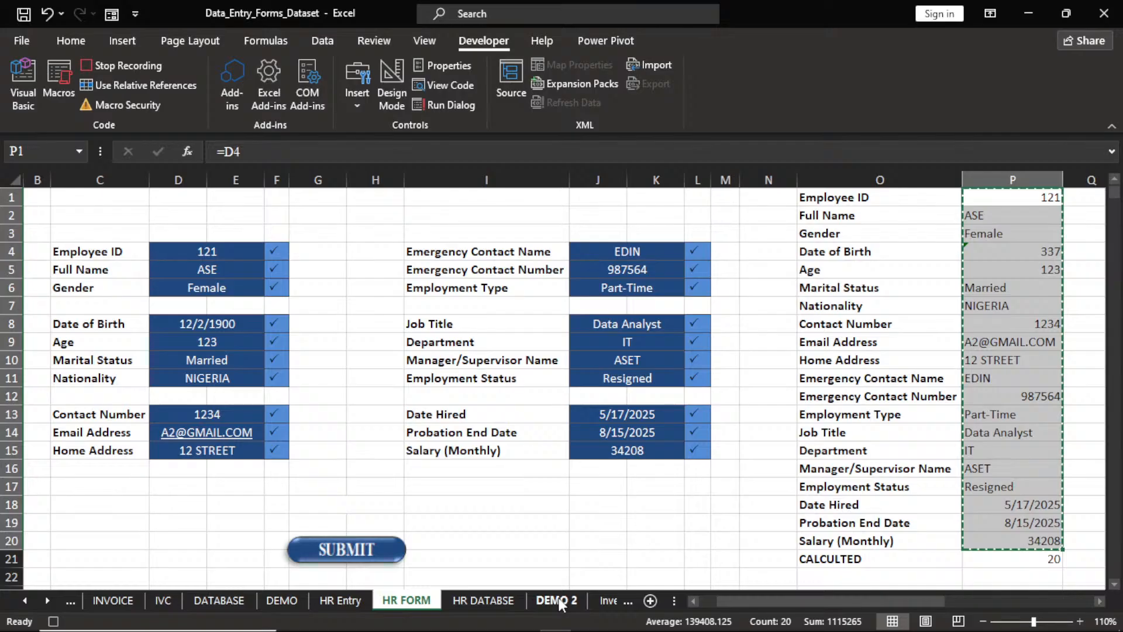
pyautogui.click(557, 601)
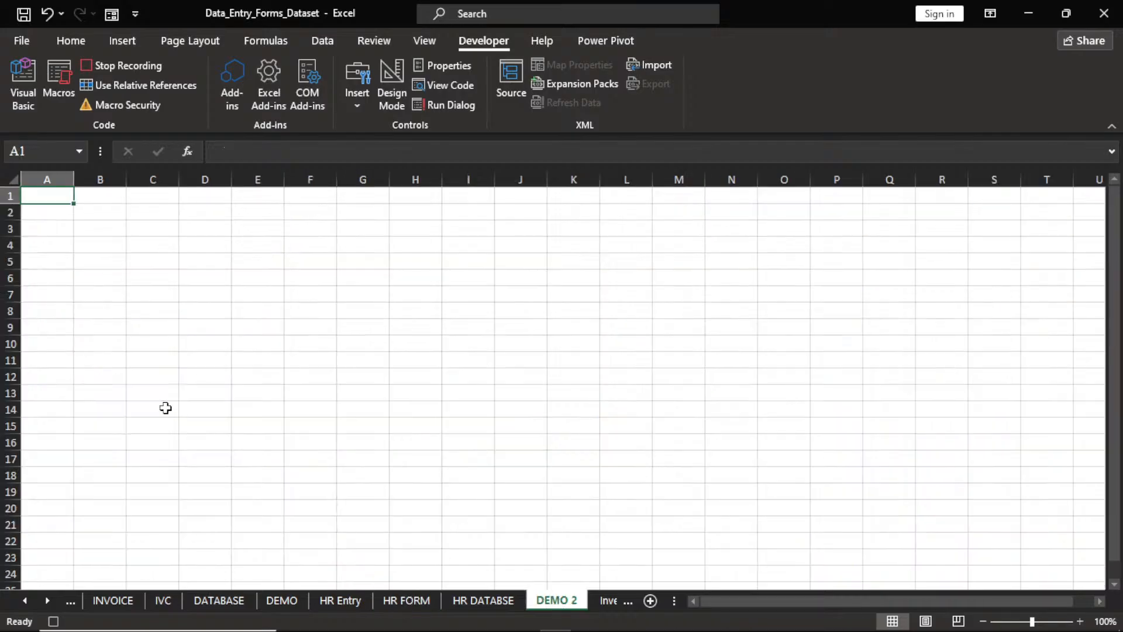
# Paste the copied form values into DEMO 2 as values, transposed across row 3 from B3.
pyautogui.click(98, 230)
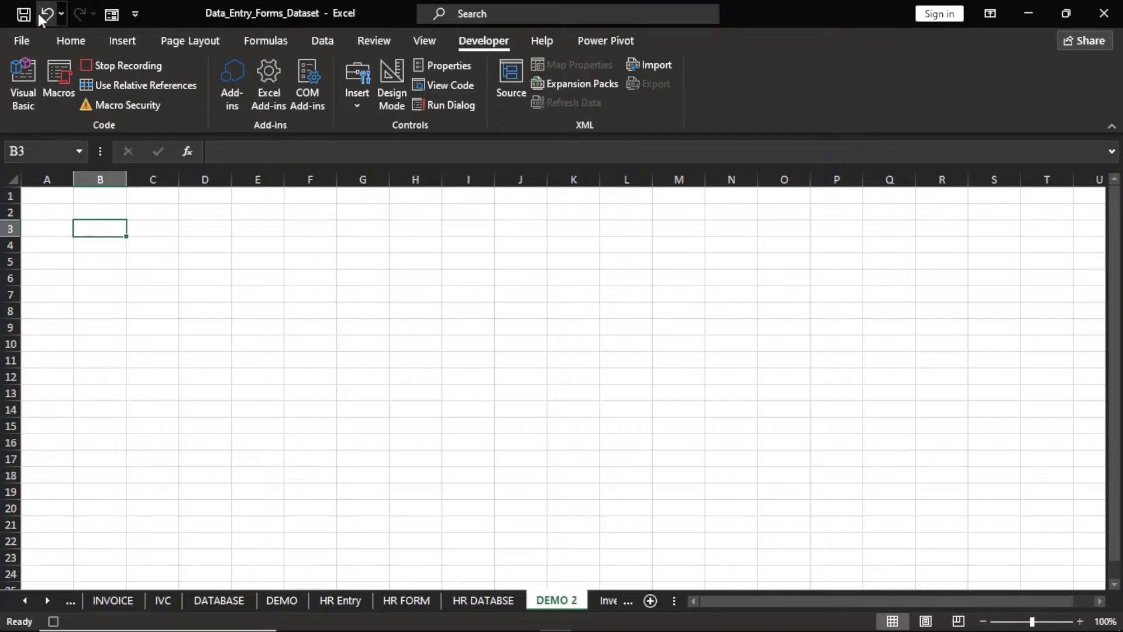
pyautogui.click(65, 46)
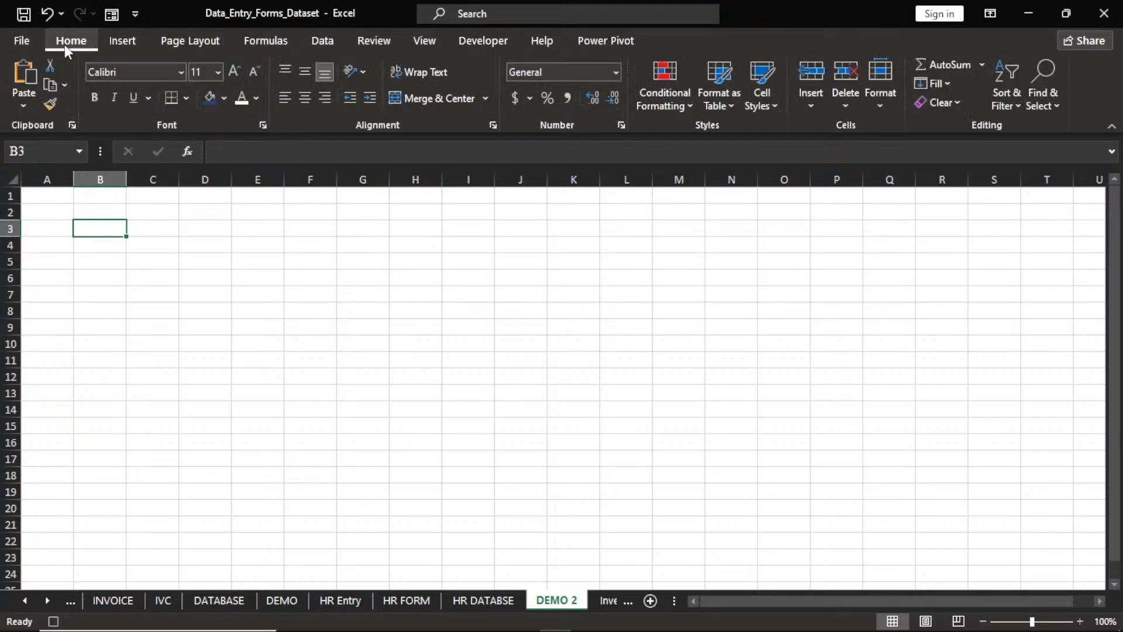
pyautogui.click(23, 105)
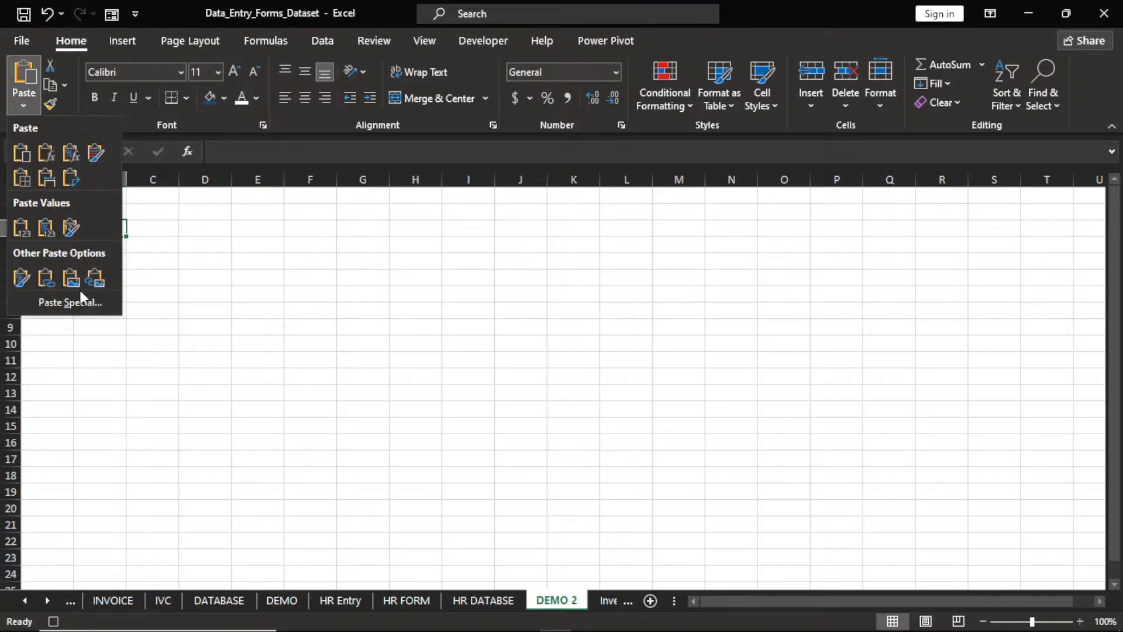
pyautogui.click(78, 305)
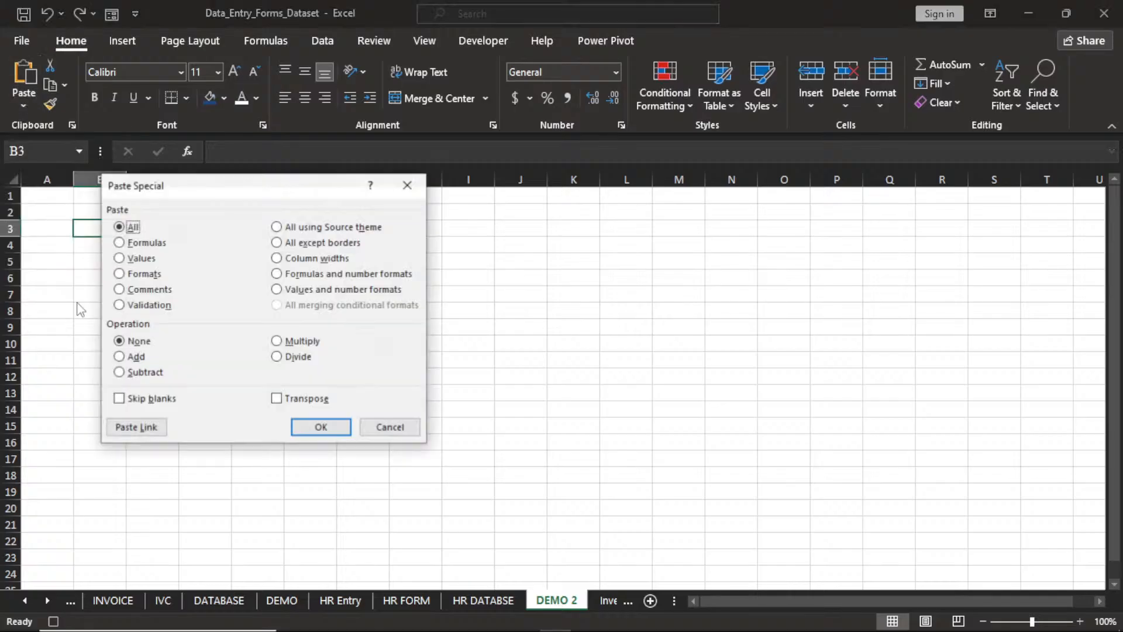
pyautogui.click(119, 259)
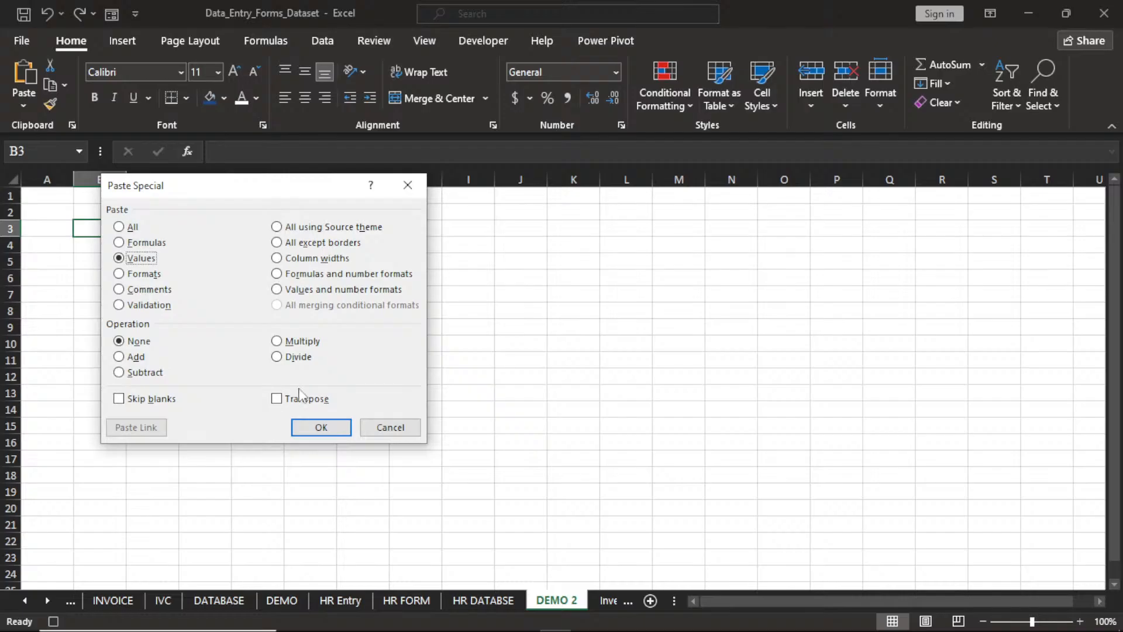
pyautogui.click(278, 399)
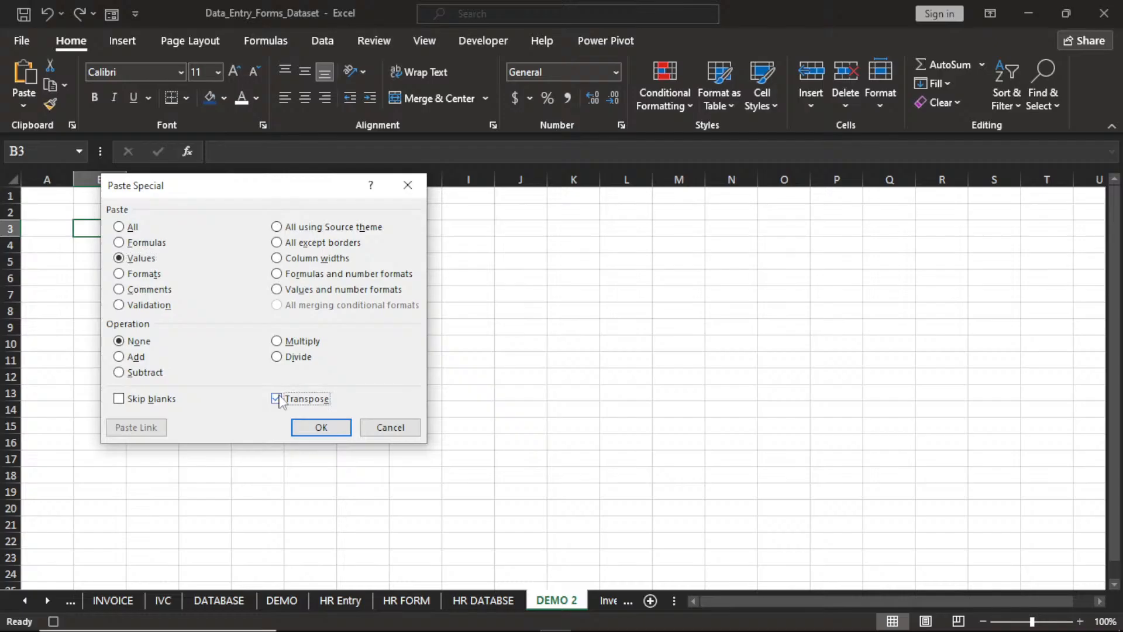
pyautogui.click(322, 428)
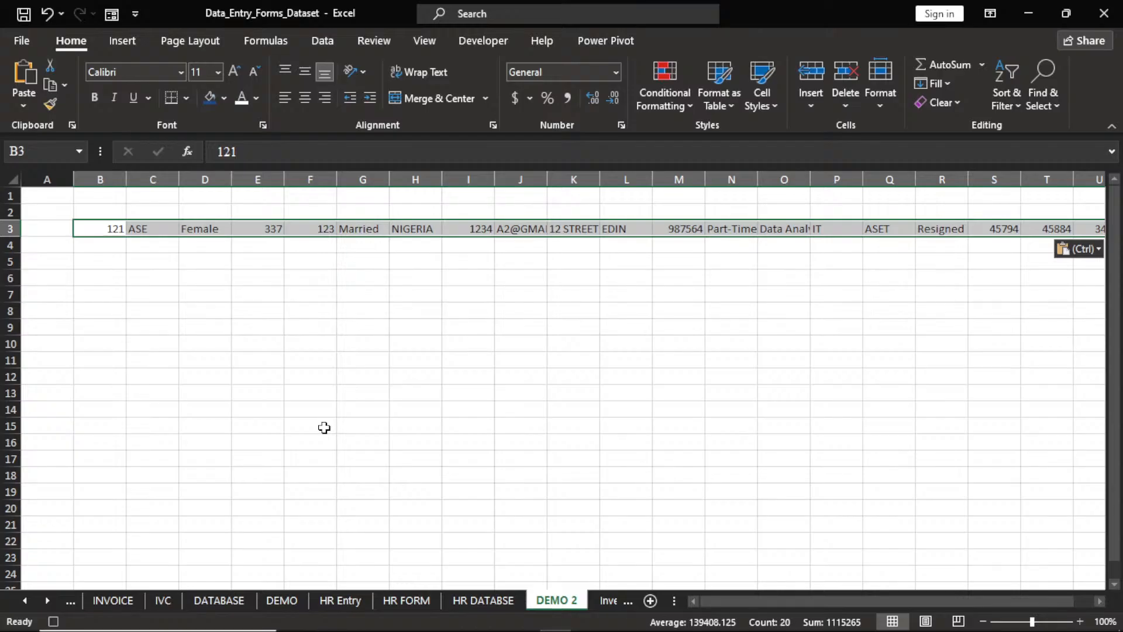
# Copy the value row and insert it at C4 on HR DATABSE, shifting cells down.
pyautogui.hotkey('ctrl', 'c')
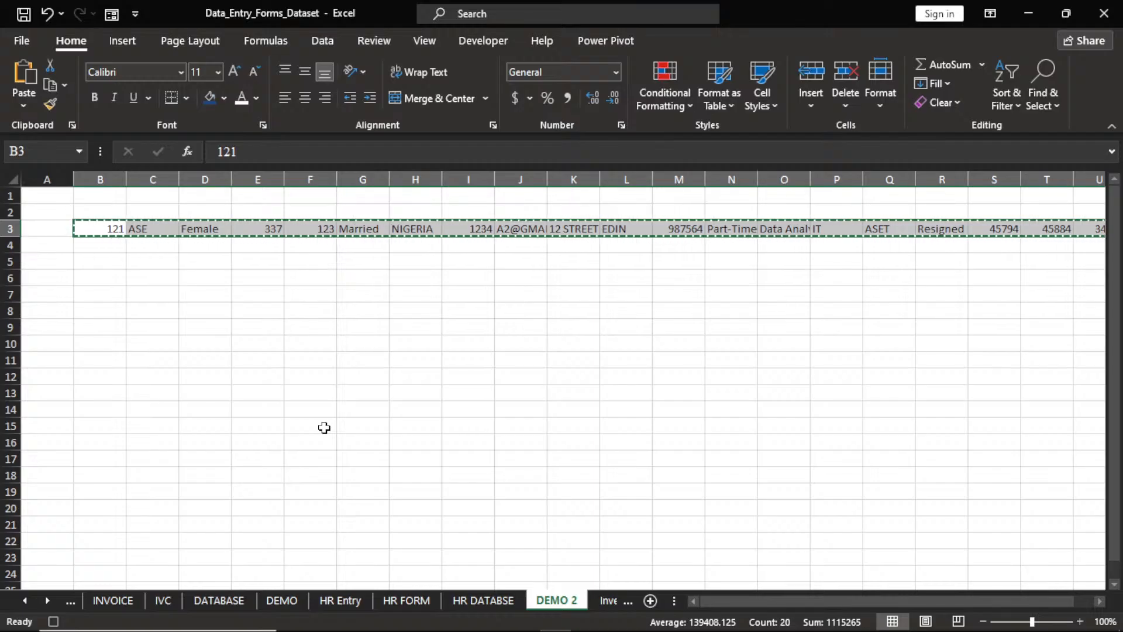
pyautogui.click(479, 600)
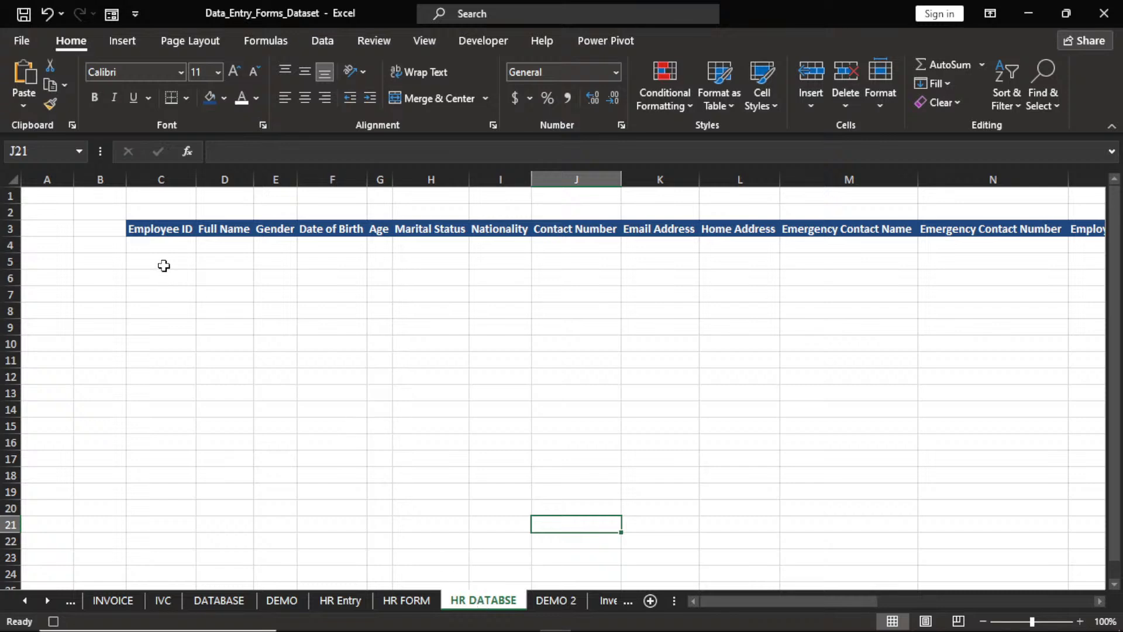
pyautogui.click(149, 245)
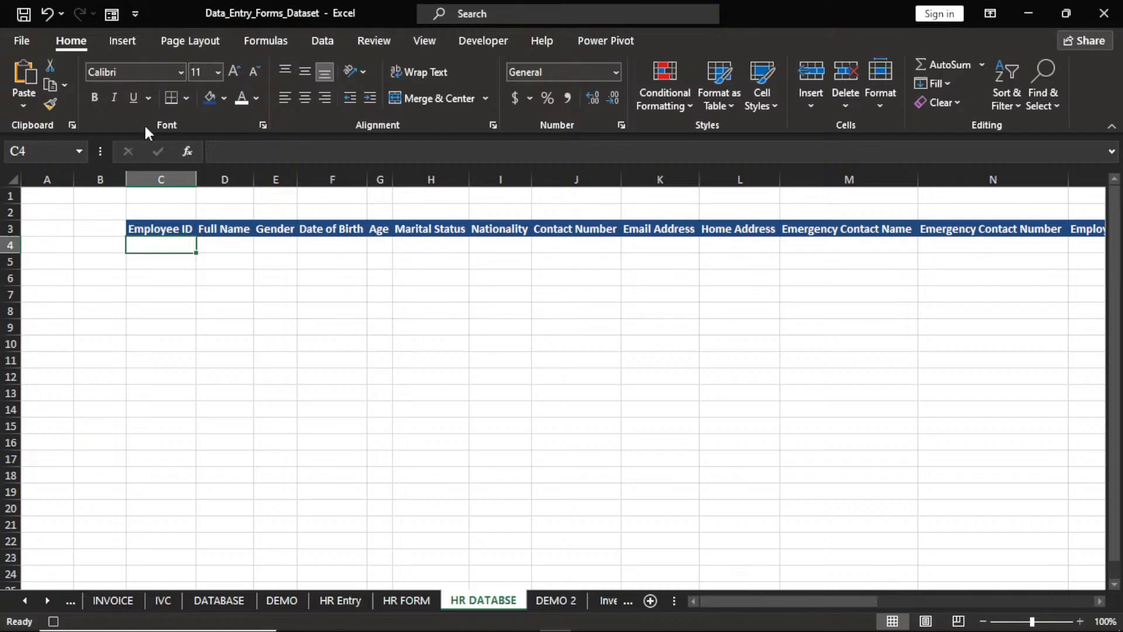
pyautogui.click(811, 107)
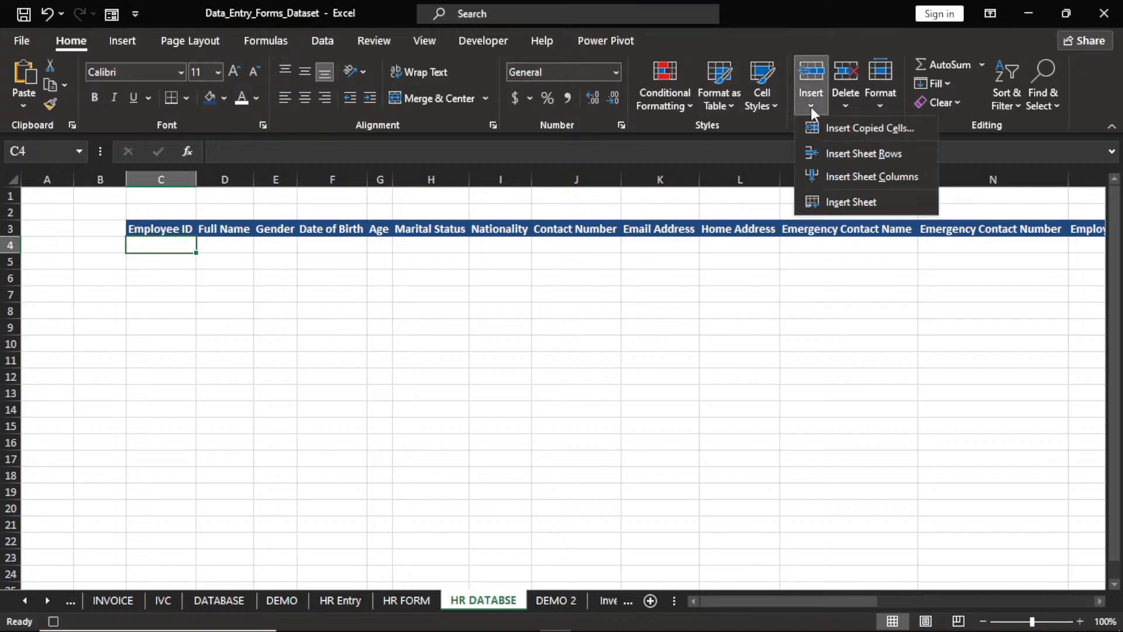
pyautogui.click(837, 130)
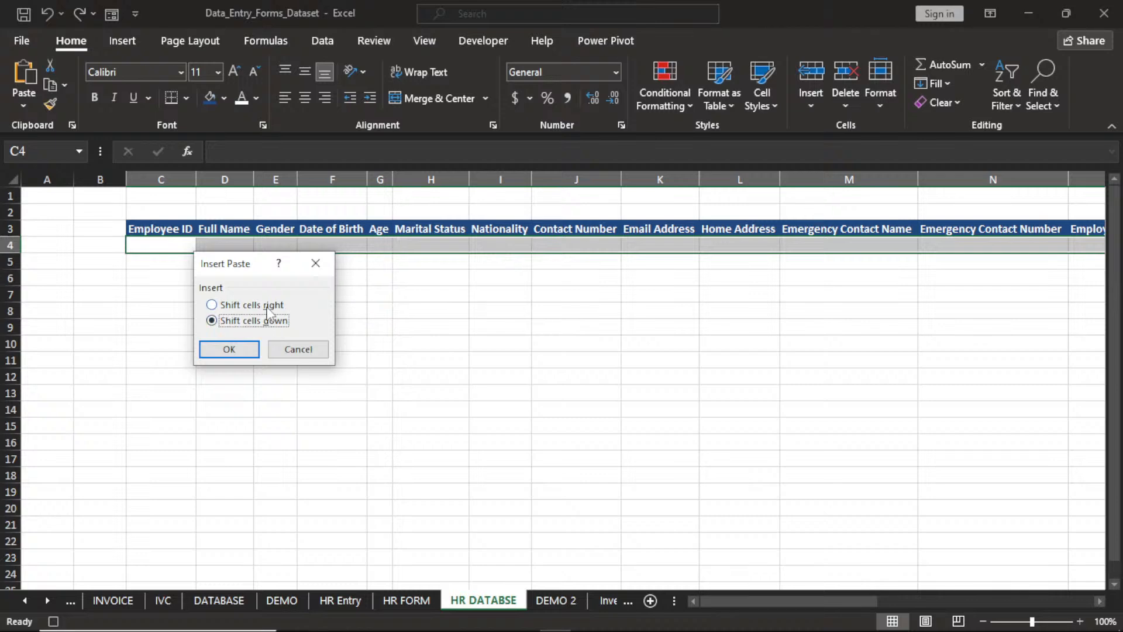
pyautogui.click(212, 305)
pyautogui.click(212, 322)
pyautogui.click(231, 349)
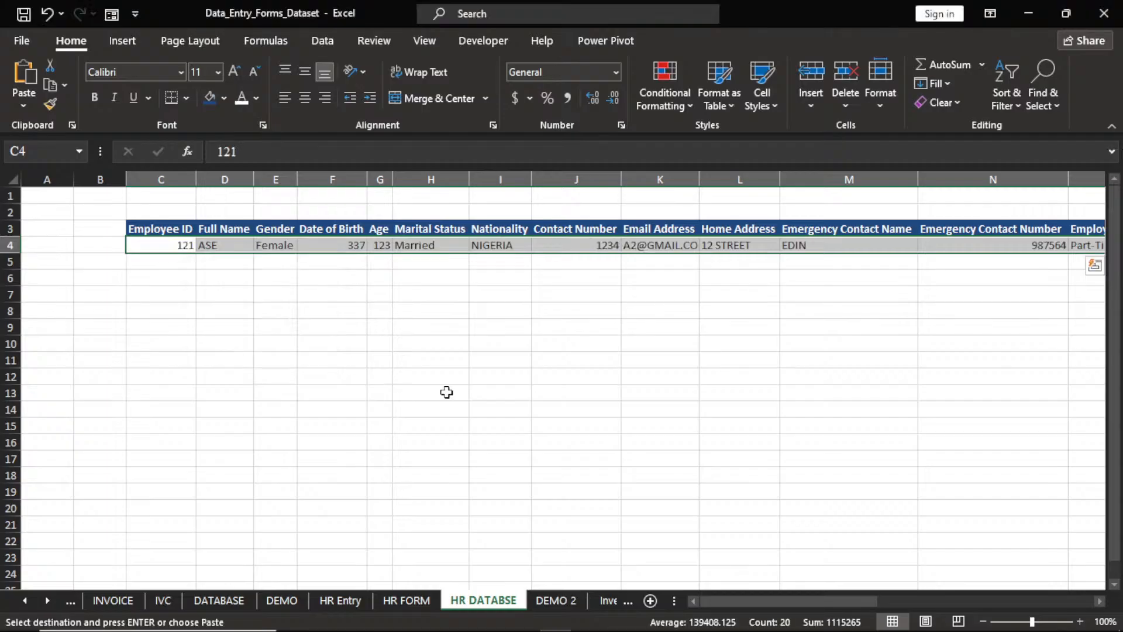
# Format the Date of Birth column as Short Date.
pyautogui.click(1101, 602)
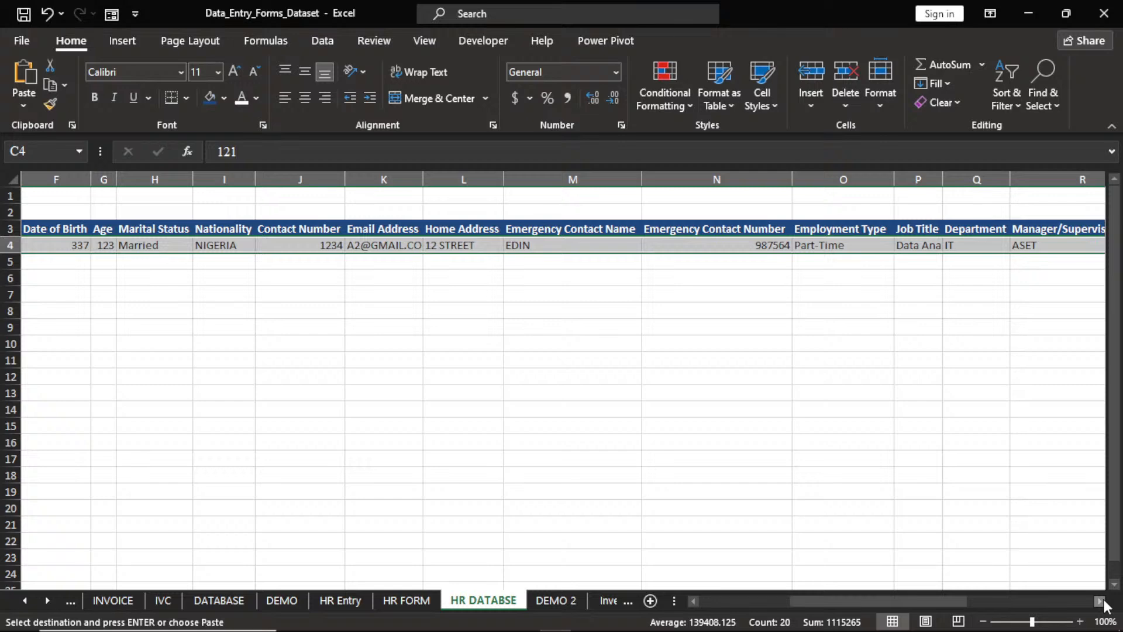
pyautogui.moveTo(945, 603); pyautogui.dragTo(883, 603)
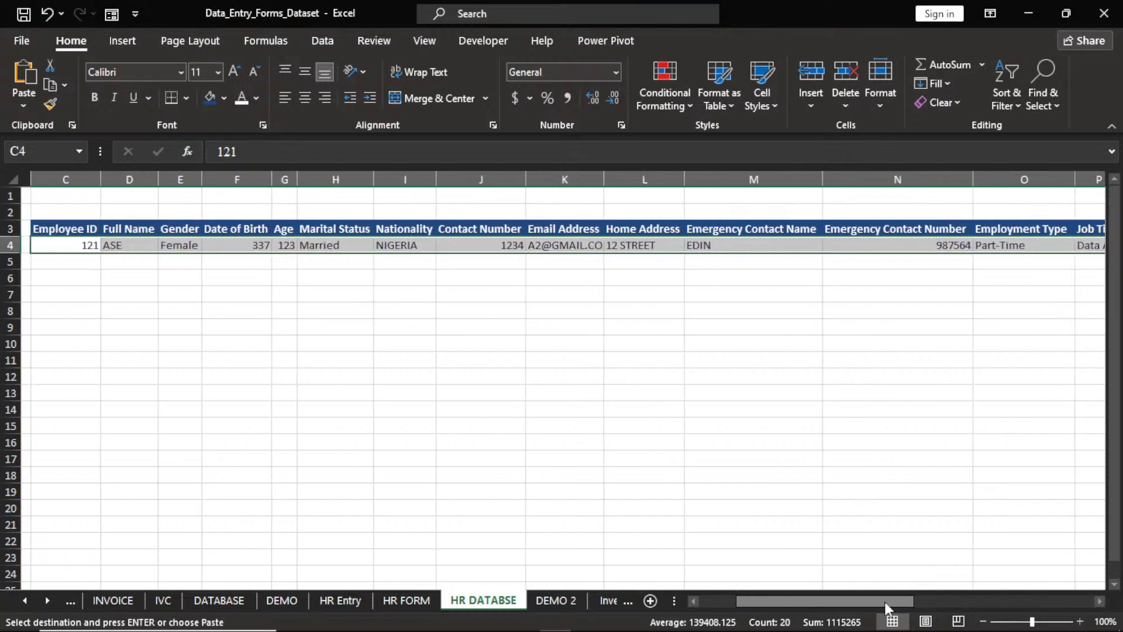
pyautogui.click(213, 180)
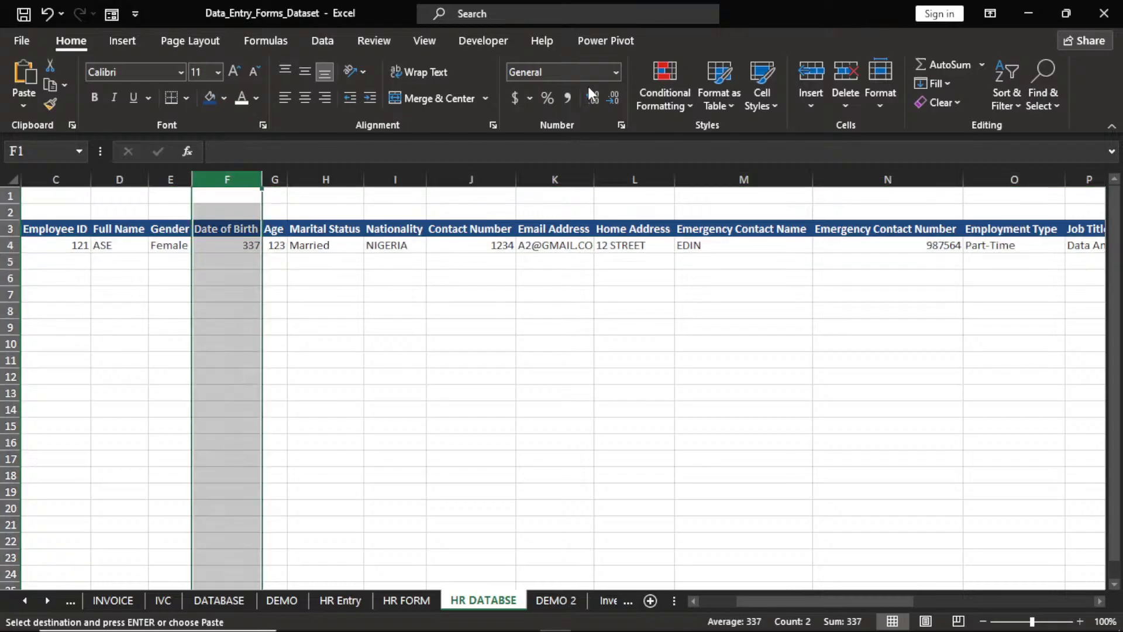
pyautogui.click(617, 73)
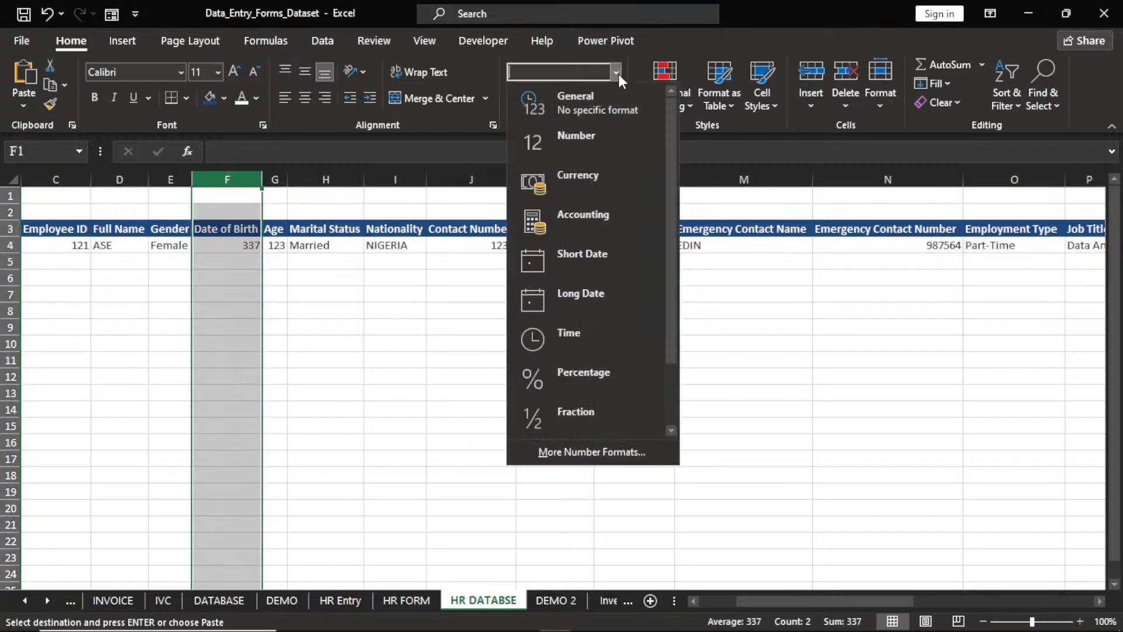
pyautogui.click(580, 253)
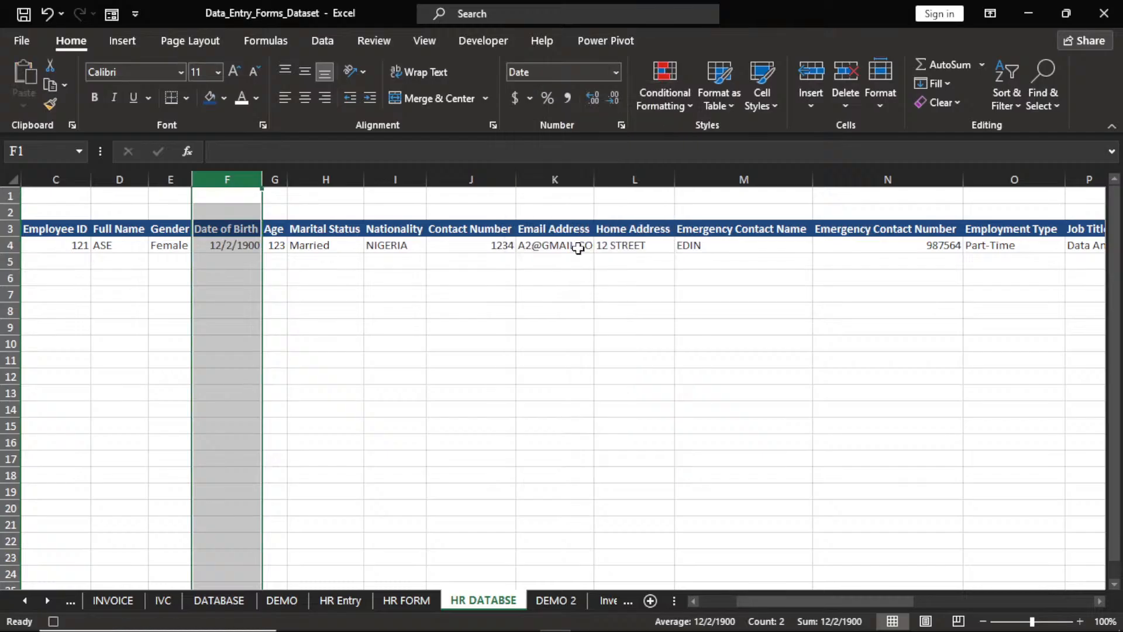
# Format the Date Hired column as Short Date.
pyautogui.click(1099, 602)
pyautogui.click(1099, 602)
pyautogui.click(1099, 602)
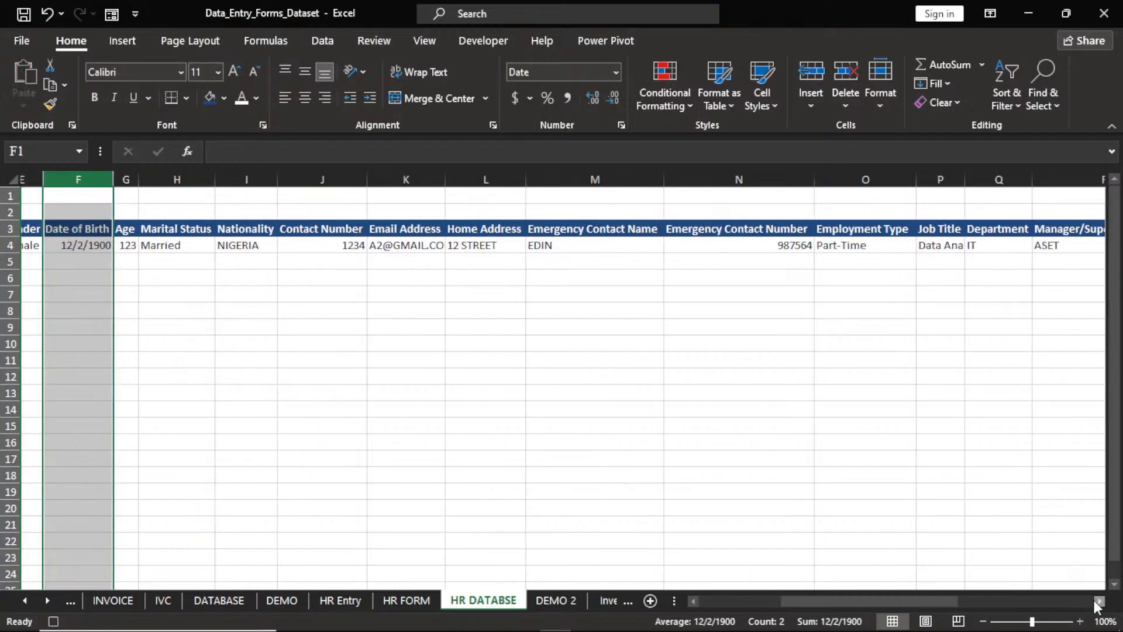
pyautogui.click(1099, 602)
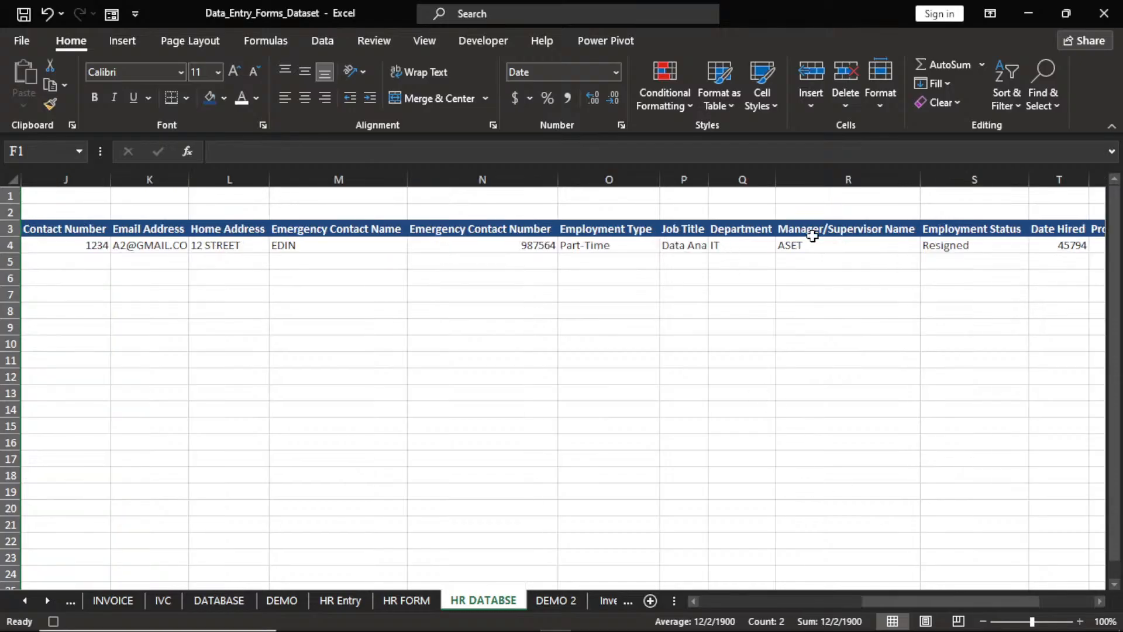
pyautogui.click(1057, 170)
pyautogui.click(1057, 172)
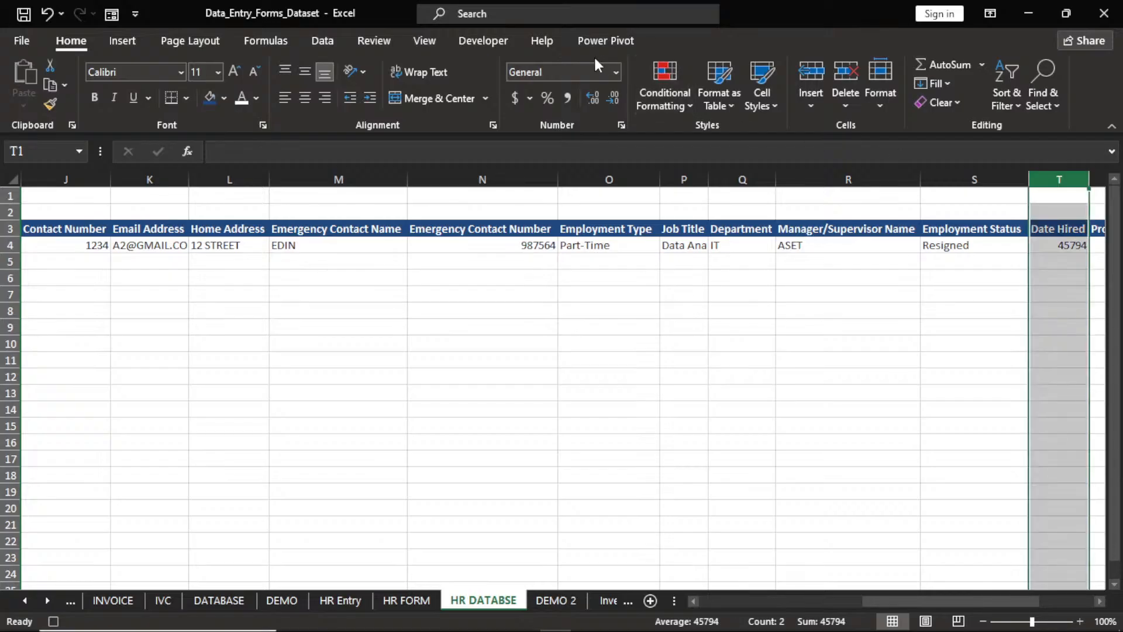
pyautogui.click(617, 72)
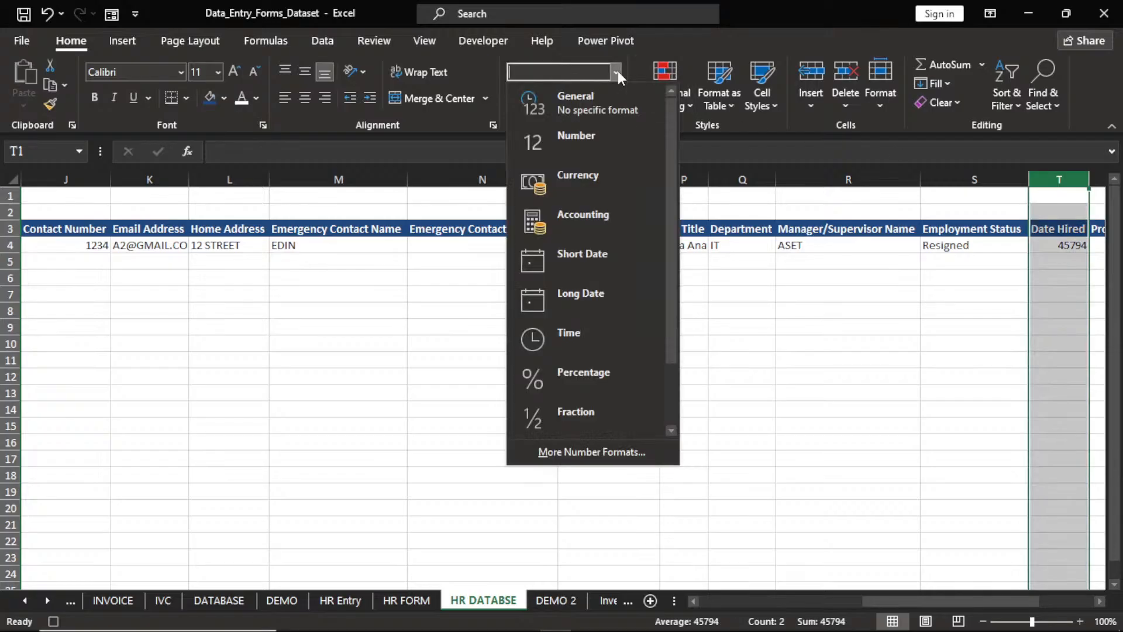
pyautogui.click(582, 257)
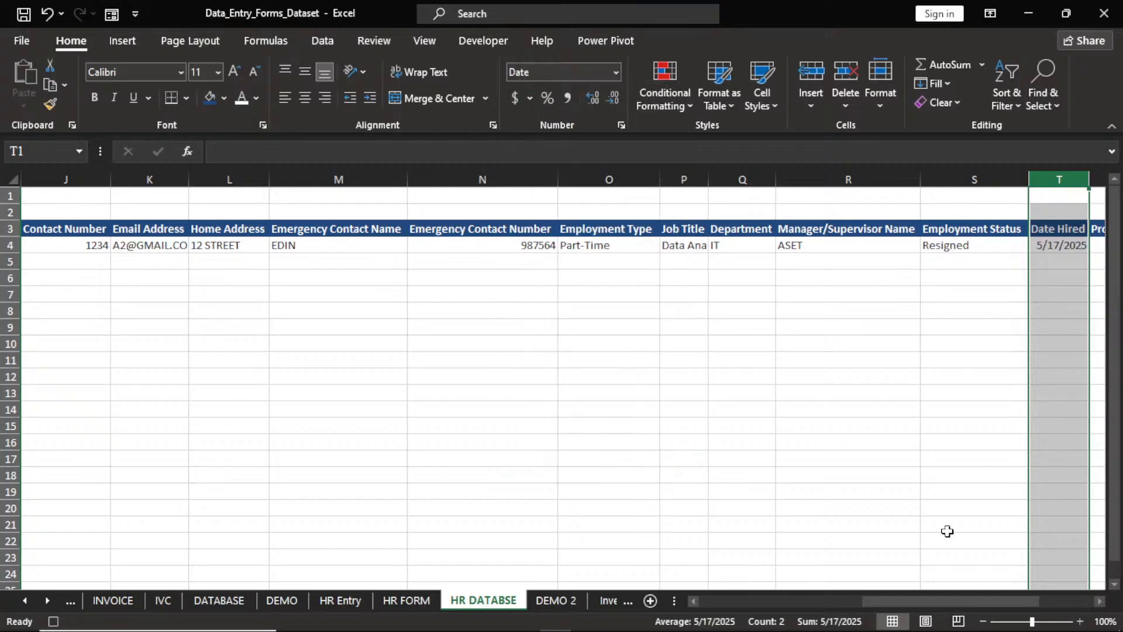
# Format the Probation End Date column as Short Date, showing 8/15/2025.
pyautogui.click(1099, 601)
pyautogui.click(1102, 601)
pyautogui.click(1102, 601)
pyautogui.click(1102, 601)
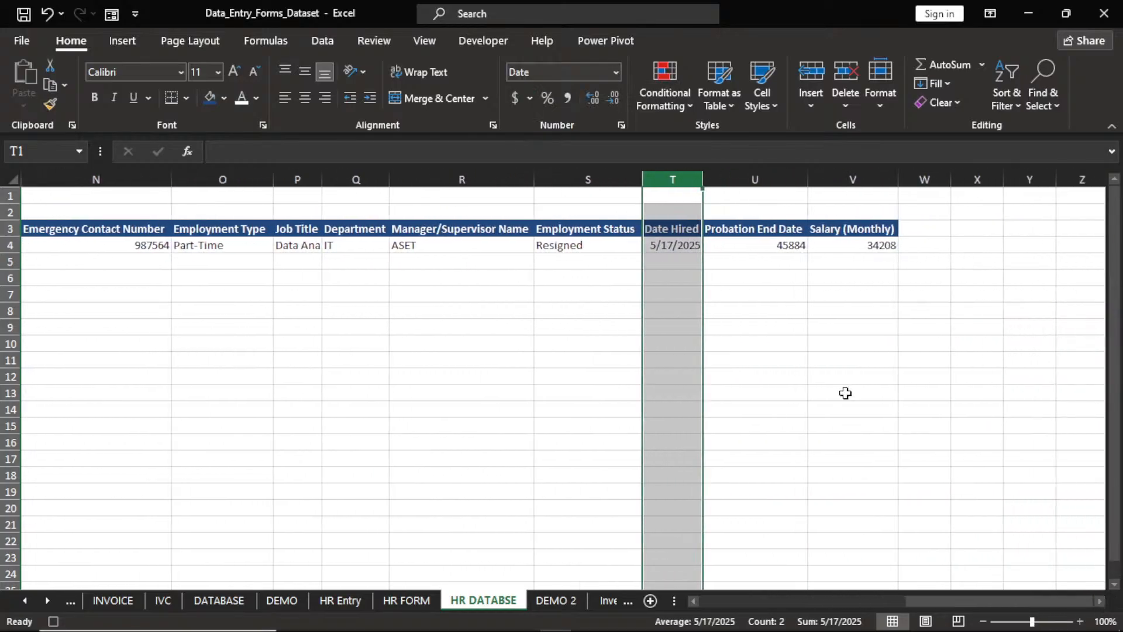
pyautogui.click(773, 180)
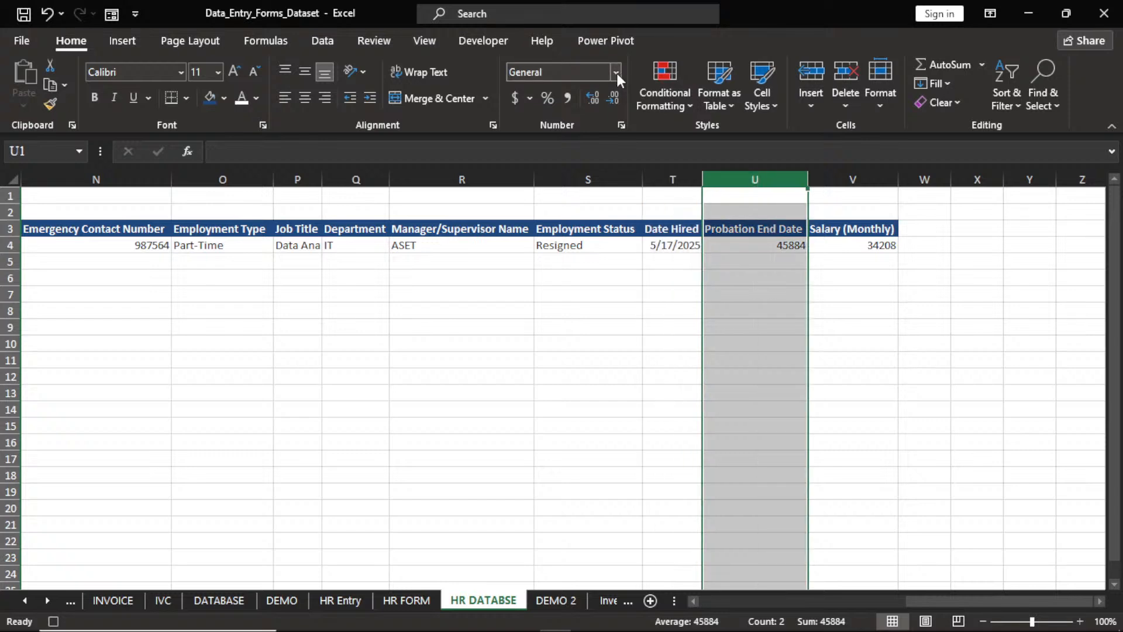
pyautogui.click(617, 73)
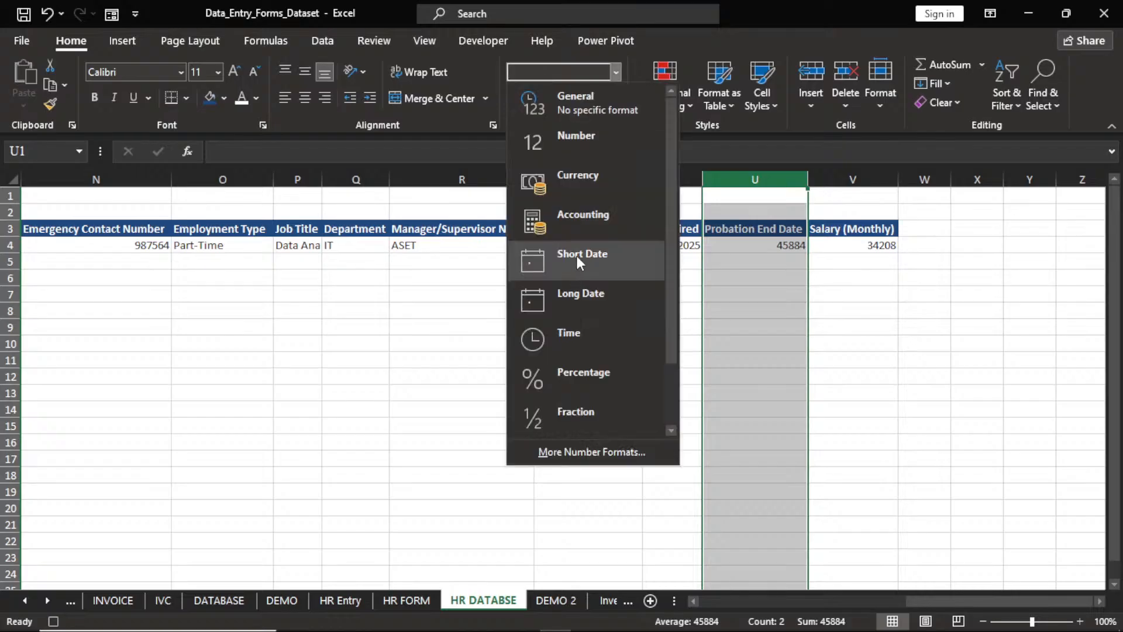
pyautogui.click(576, 255)
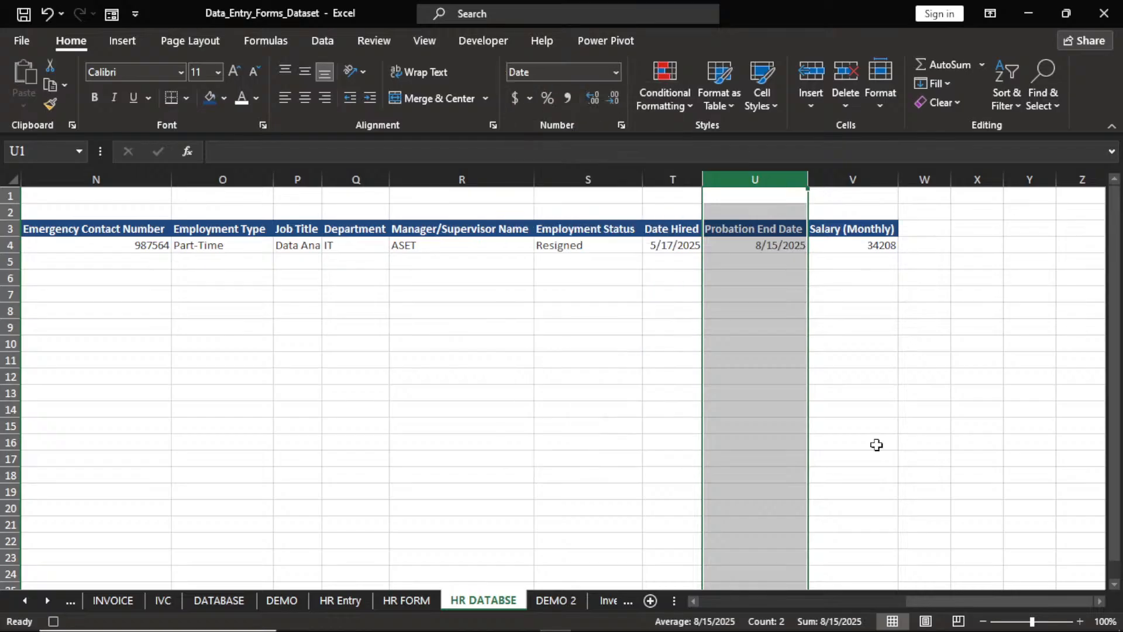
pyautogui.moveTo(970, 598); pyautogui.dragTo(753, 619)
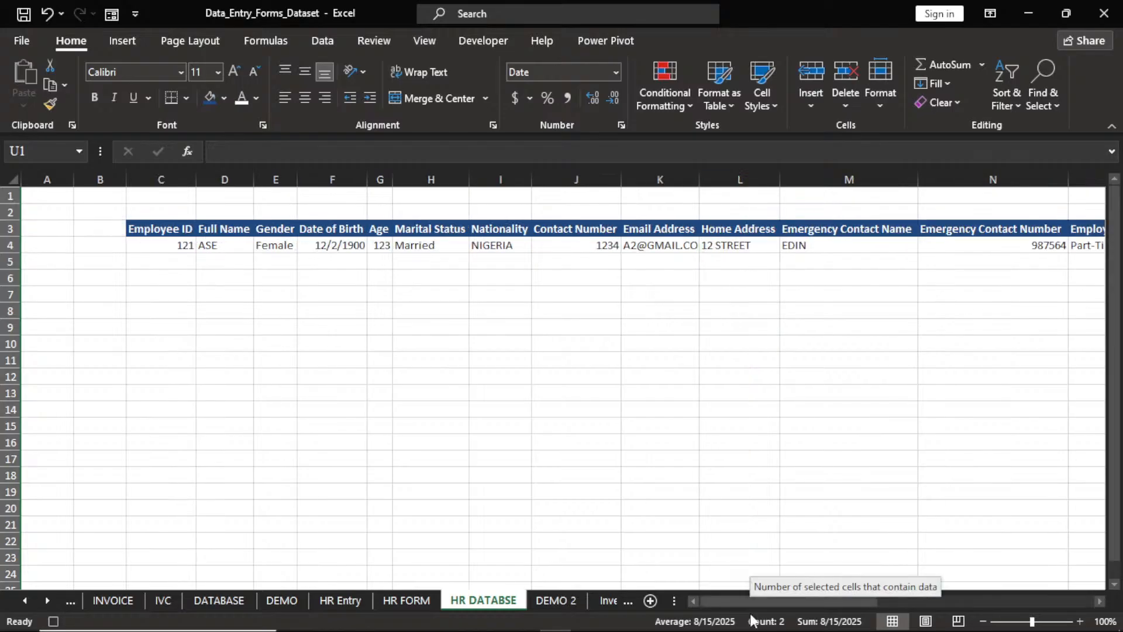
# On HR FORM, clear the left-column entries from Employee ID through Home Address.
pyautogui.click(406, 601)
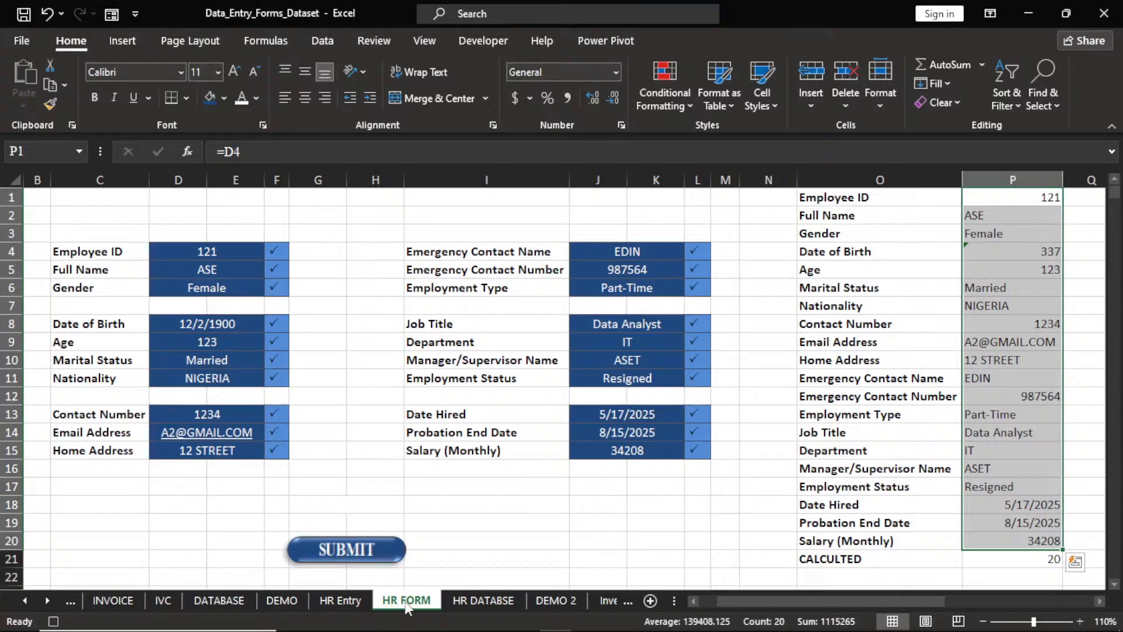
pyautogui.click(223, 252)
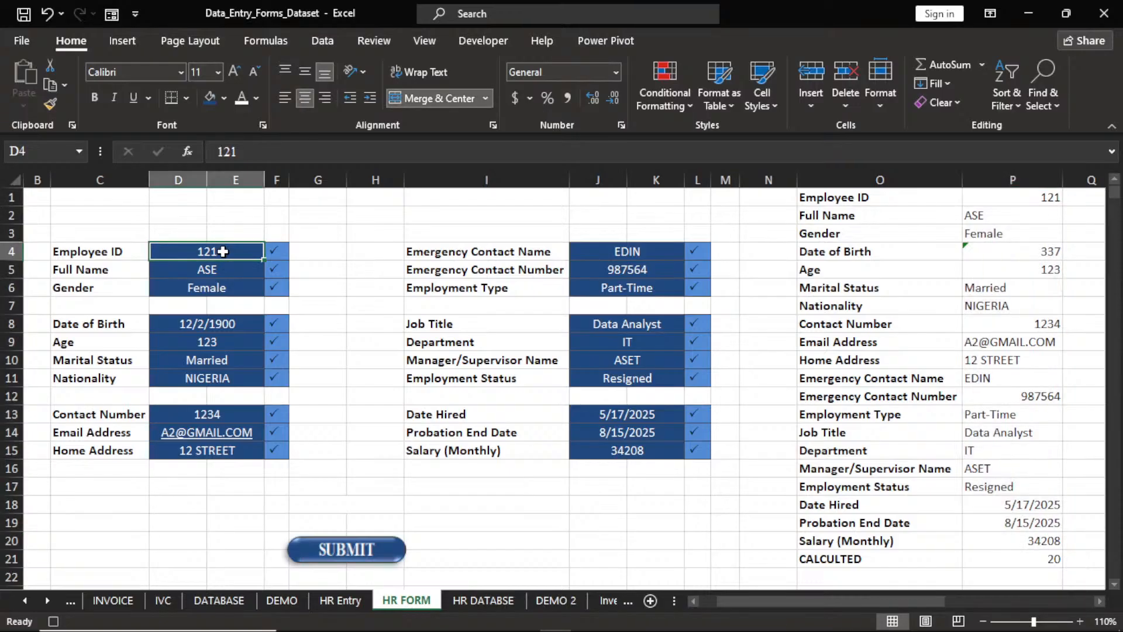
pyautogui.press('Delete')
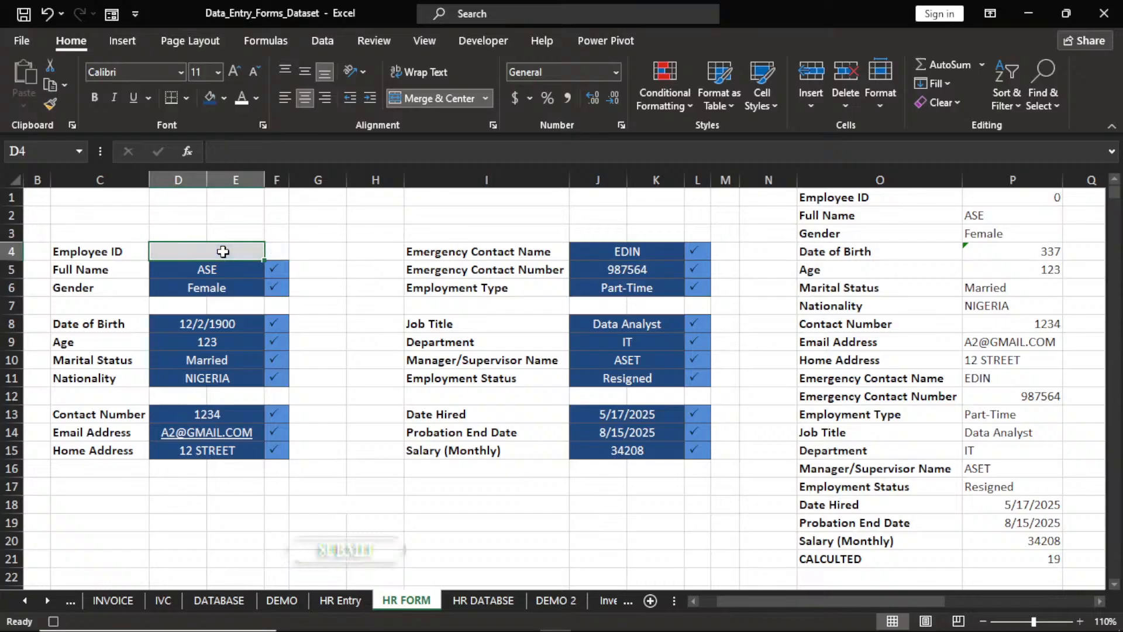
pyautogui.press('Return')
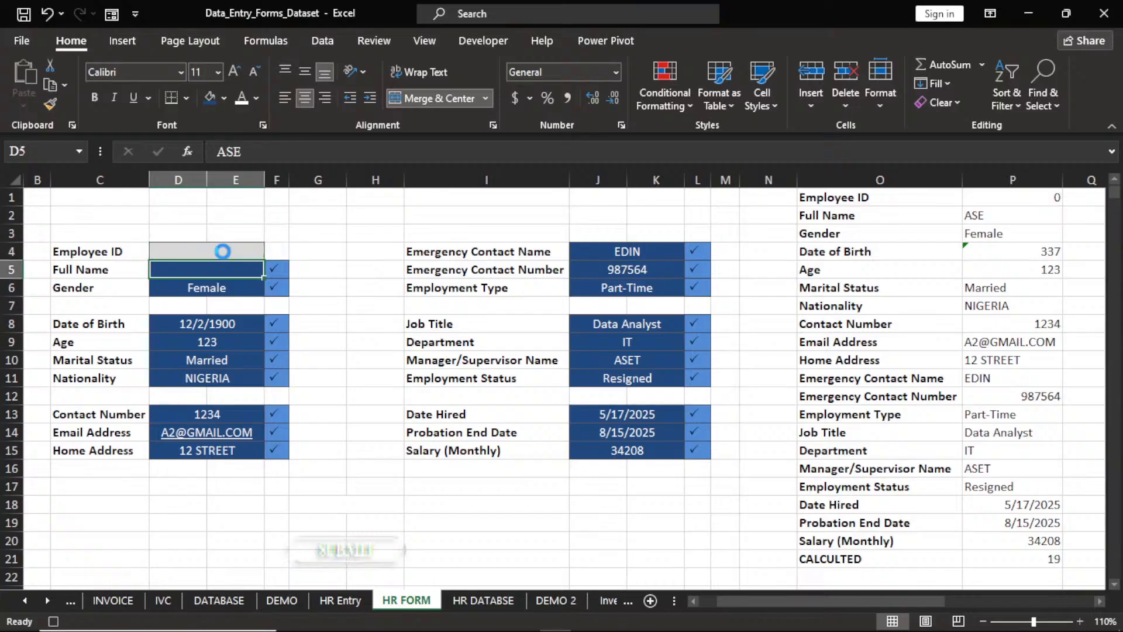
pyautogui.press('Return')
pyautogui.press('Delete')
pyautogui.press('Return')
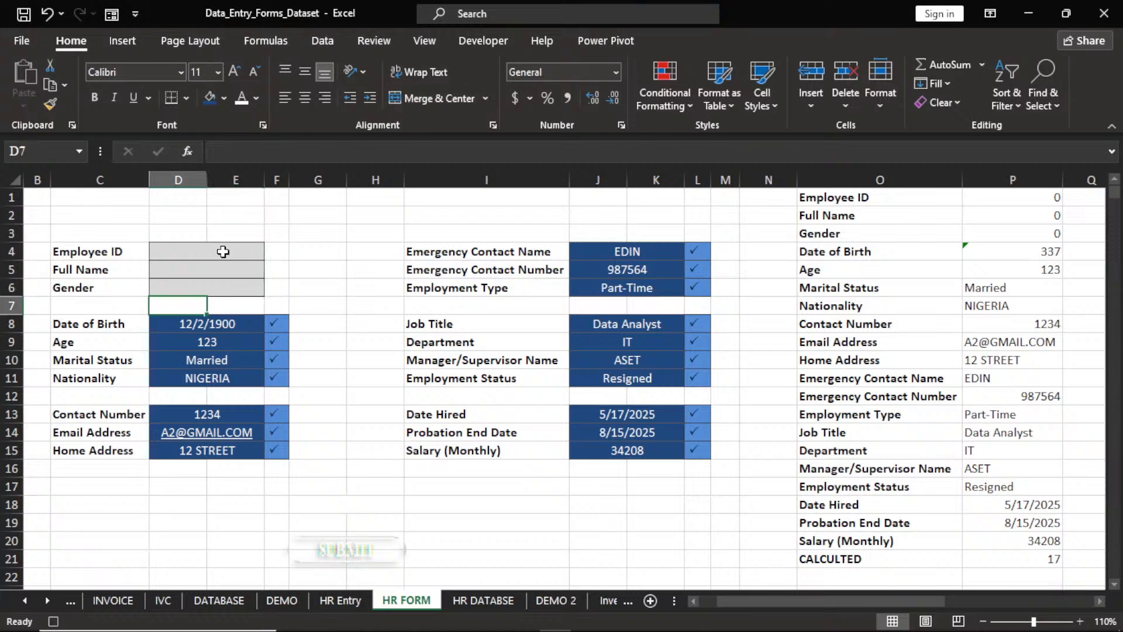
pyautogui.press('Return')
pyautogui.press('Delete')
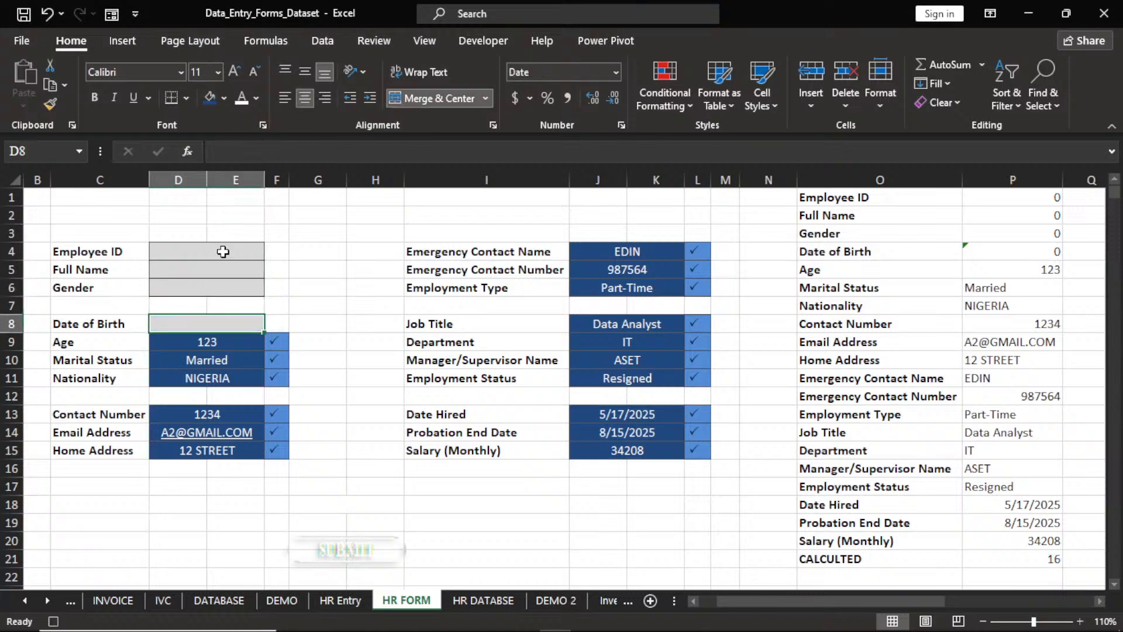
pyautogui.press('Return')
pyautogui.press('Delete')
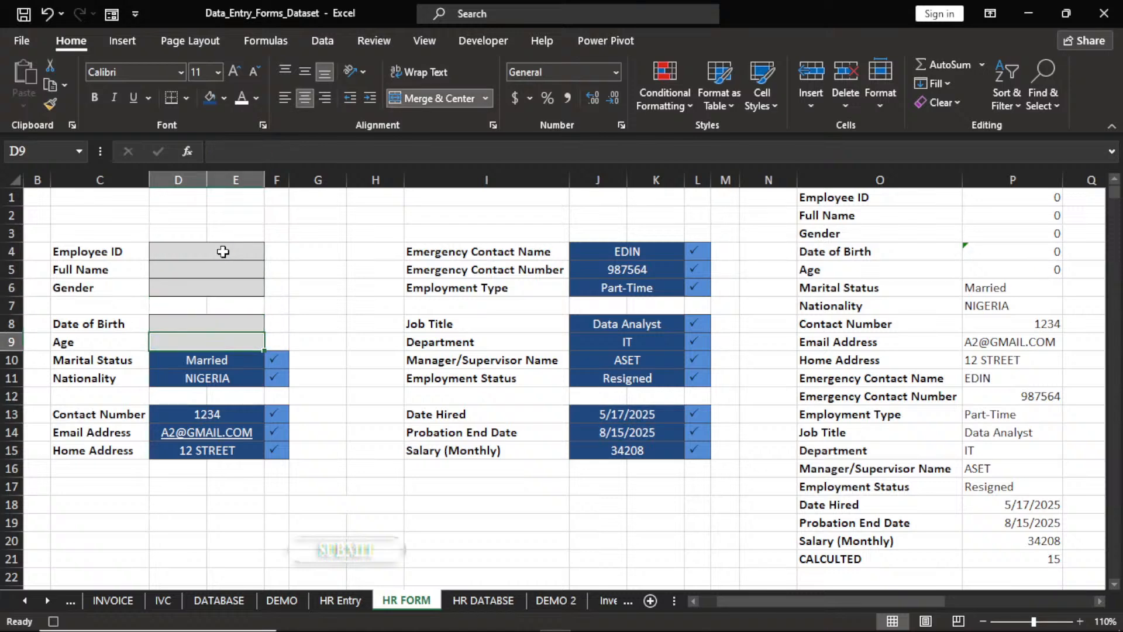
pyautogui.press('Return')
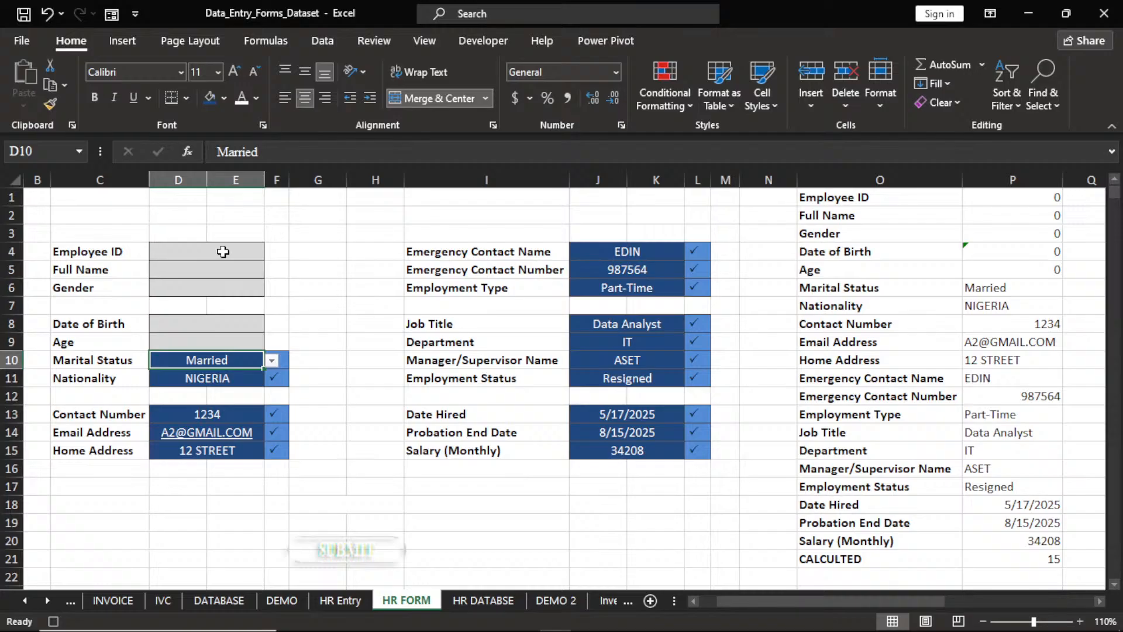
pyautogui.press('Delete')
pyautogui.press('Return')
pyautogui.press('Delete')
pyautogui.press('Return')
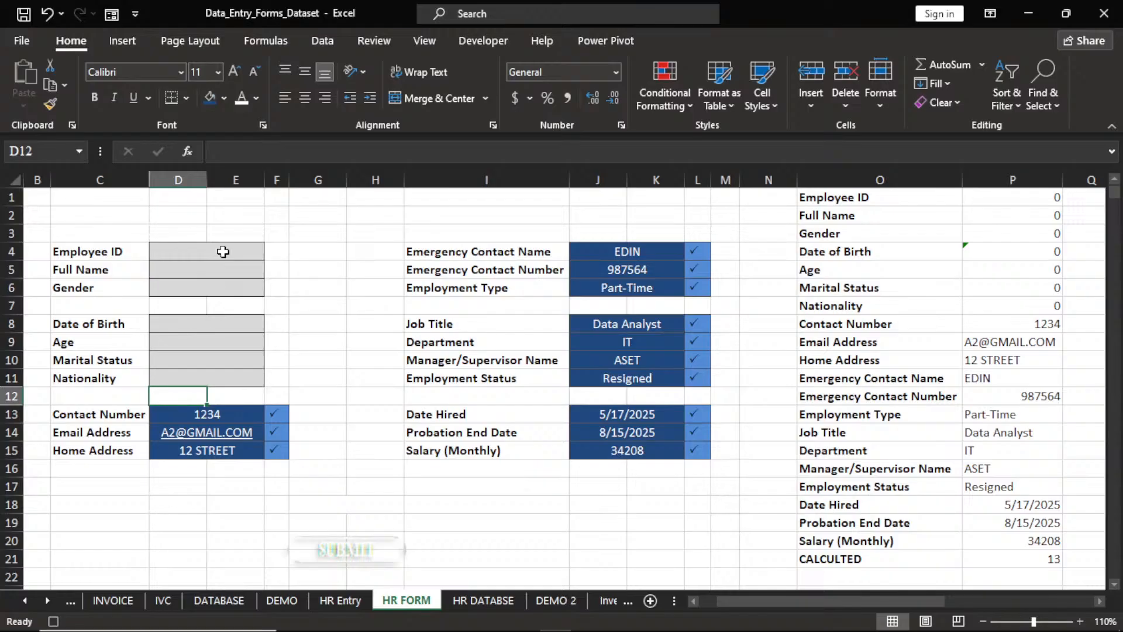
pyautogui.press('Return')
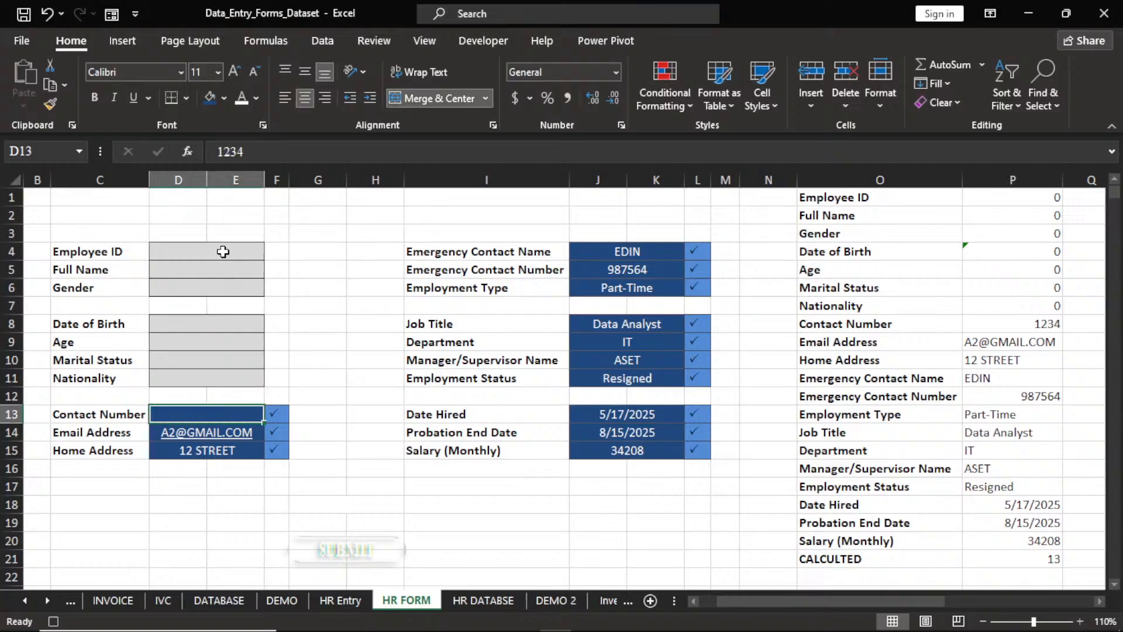
pyautogui.press('Delete')
pyautogui.press('Return')
pyautogui.press('Delete')
pyautogui.press('Return')
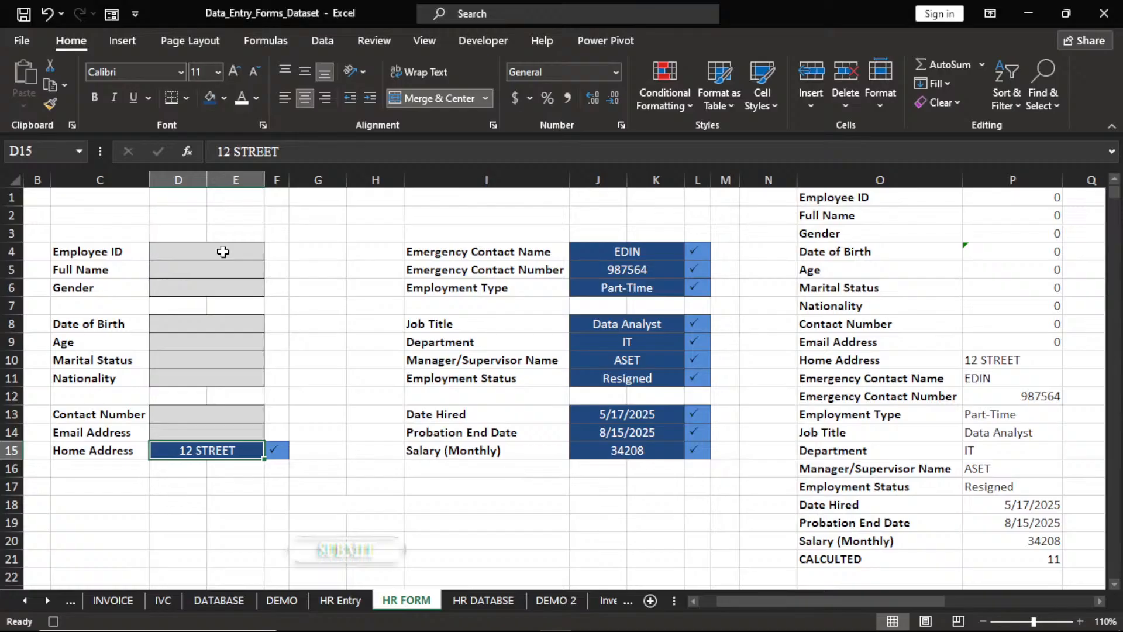
pyautogui.press('Delete')
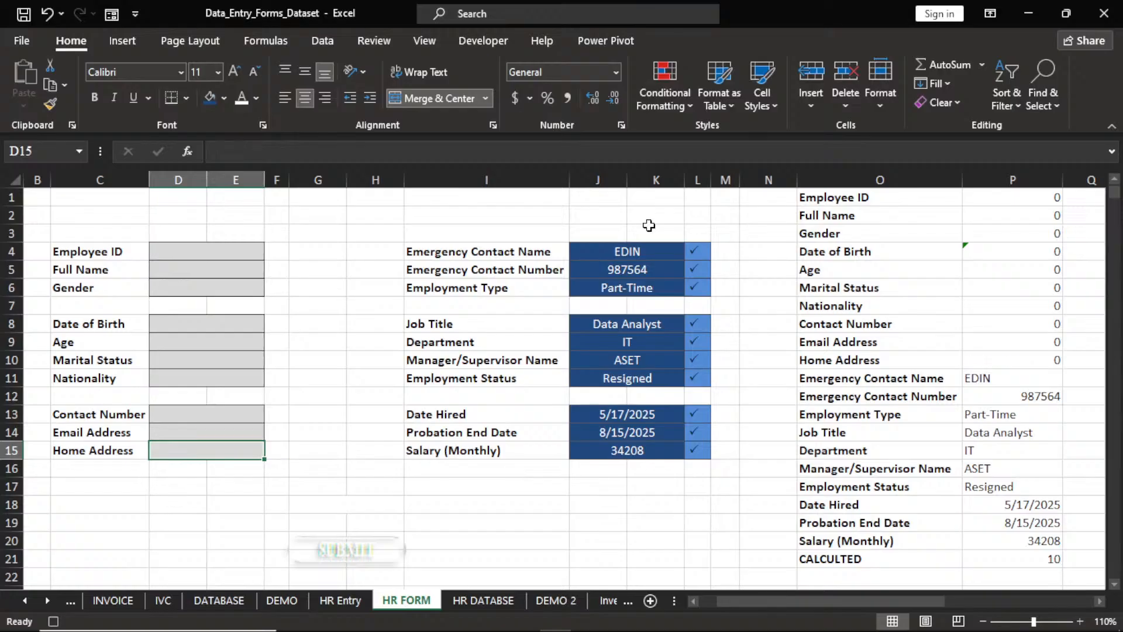
# Clear the right-column entries from Emergency Contact Name to Salary, keeping both dates, then reselect D4.
pyautogui.click(634, 251)
pyautogui.press('Delete')
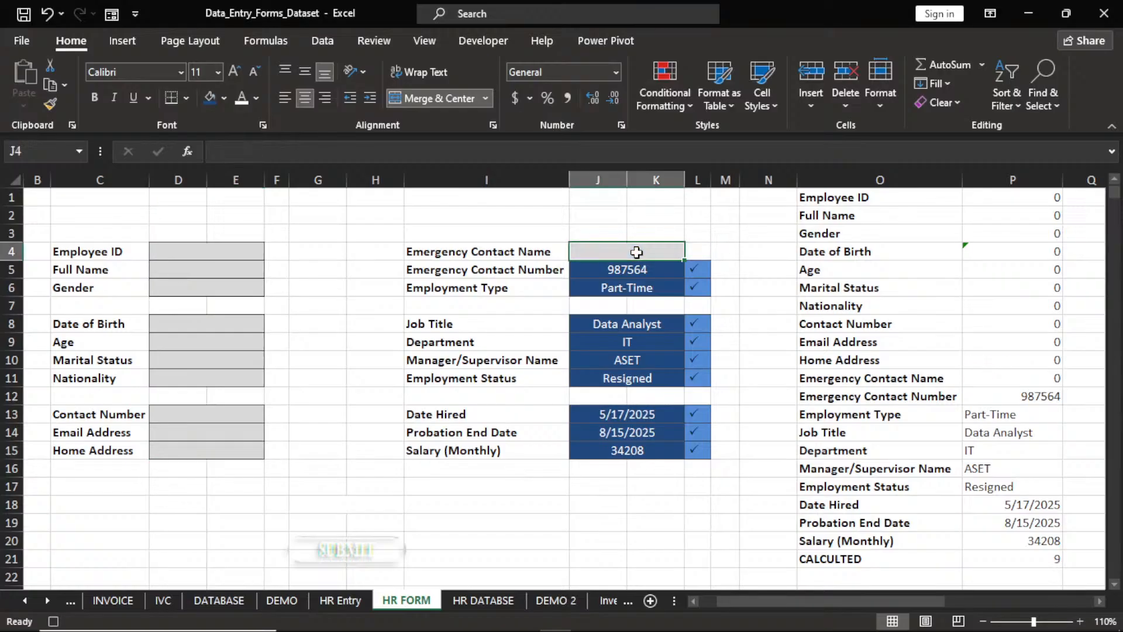
pyautogui.press('Return')
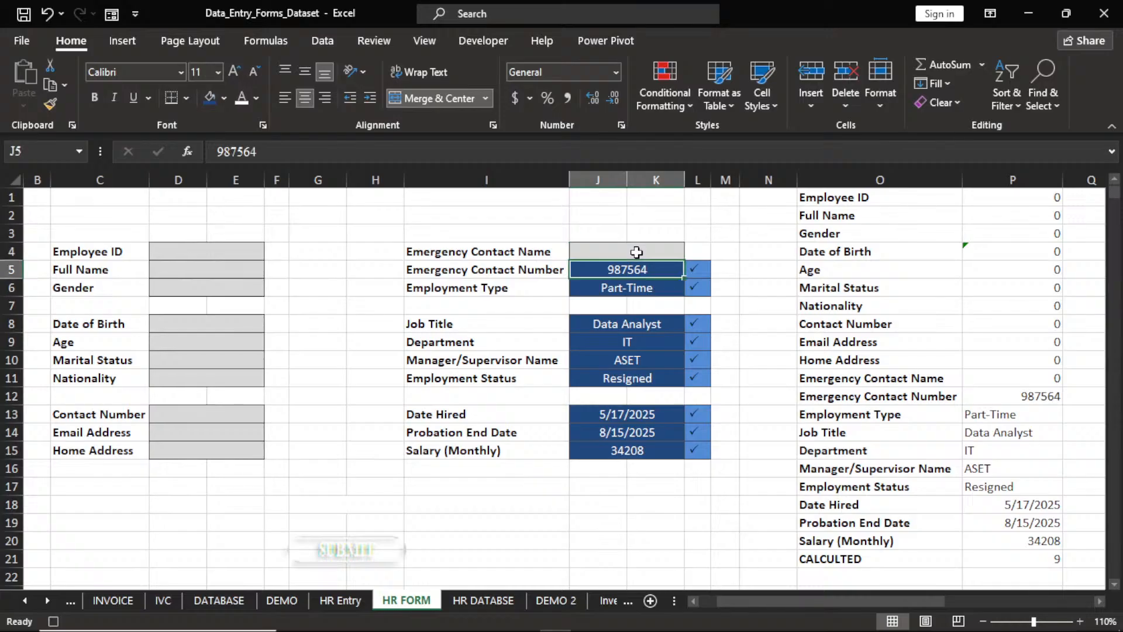
pyautogui.press('Delete')
pyautogui.press('Return')
pyautogui.press('Delete')
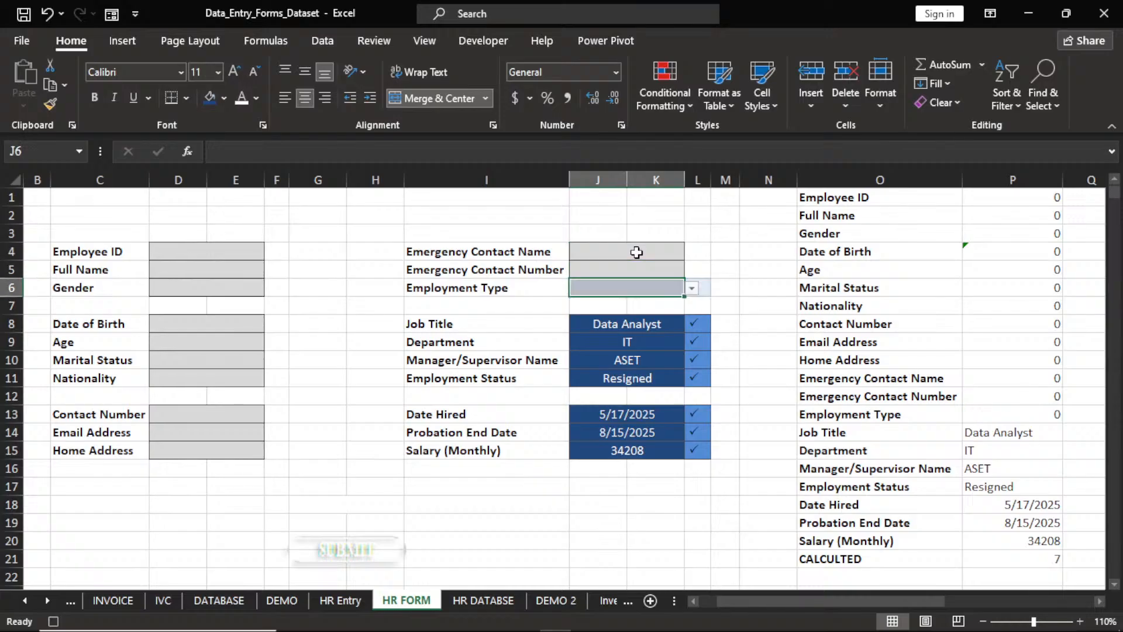
pyautogui.press('Return')
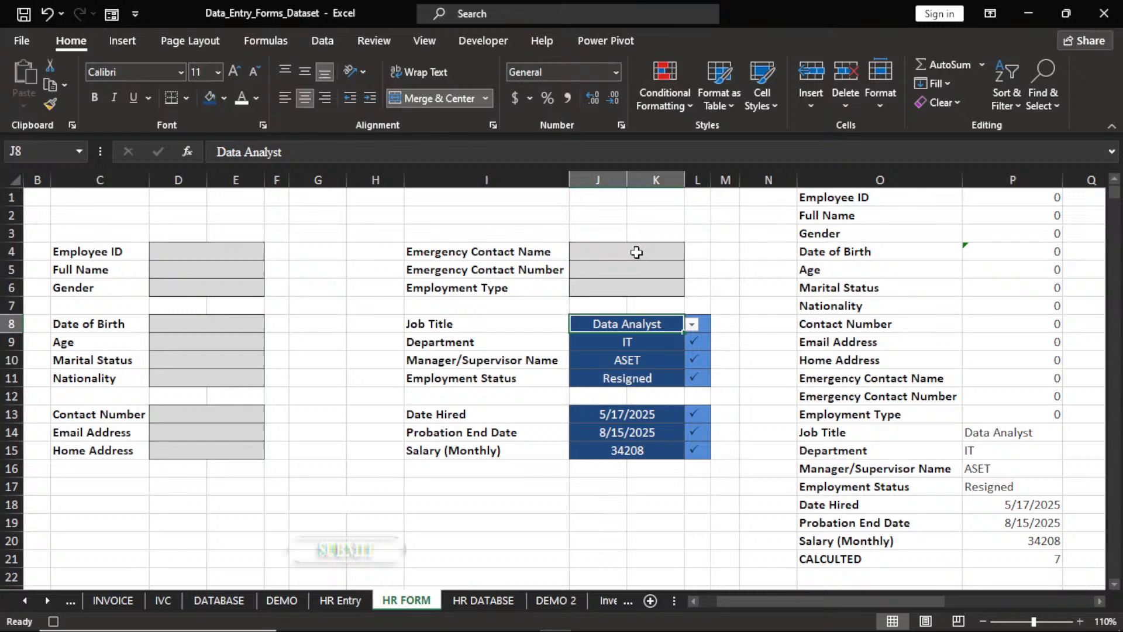
pyautogui.press('Delete')
pyautogui.press('Return')
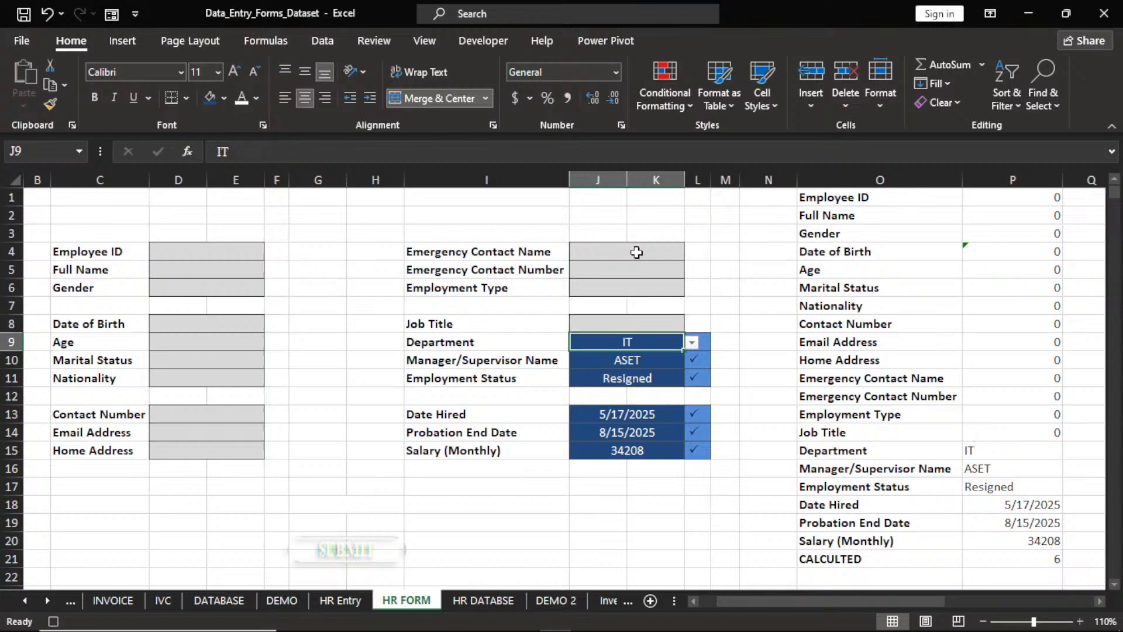
pyautogui.press('Delete')
pyautogui.press('Return')
pyautogui.press('Delete')
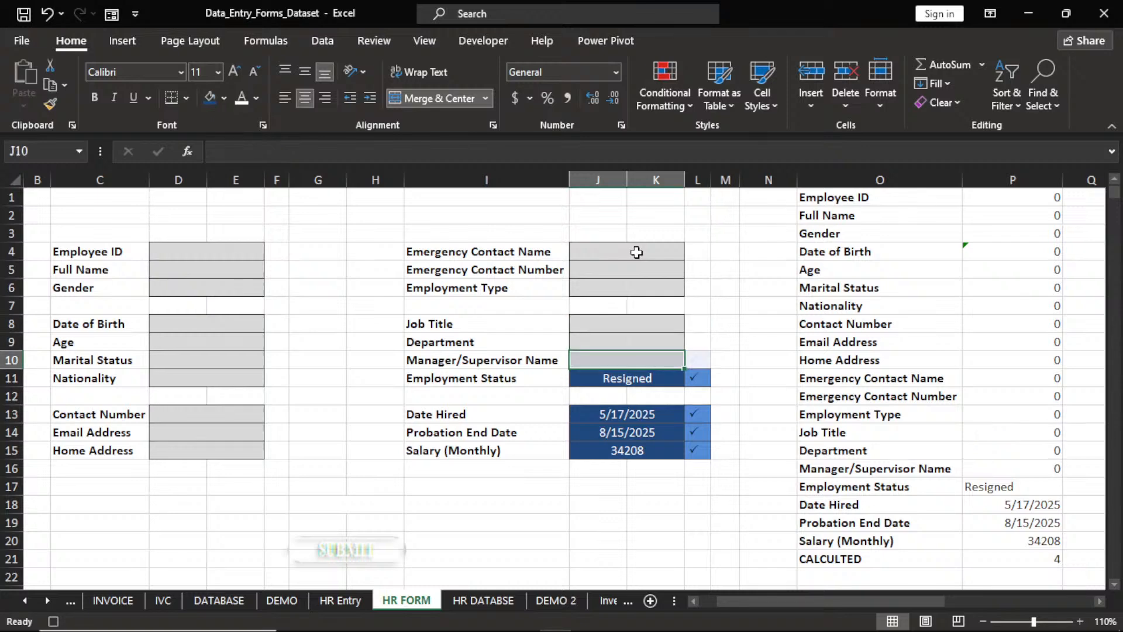
pyautogui.press('Return')
pyautogui.press('Delete')
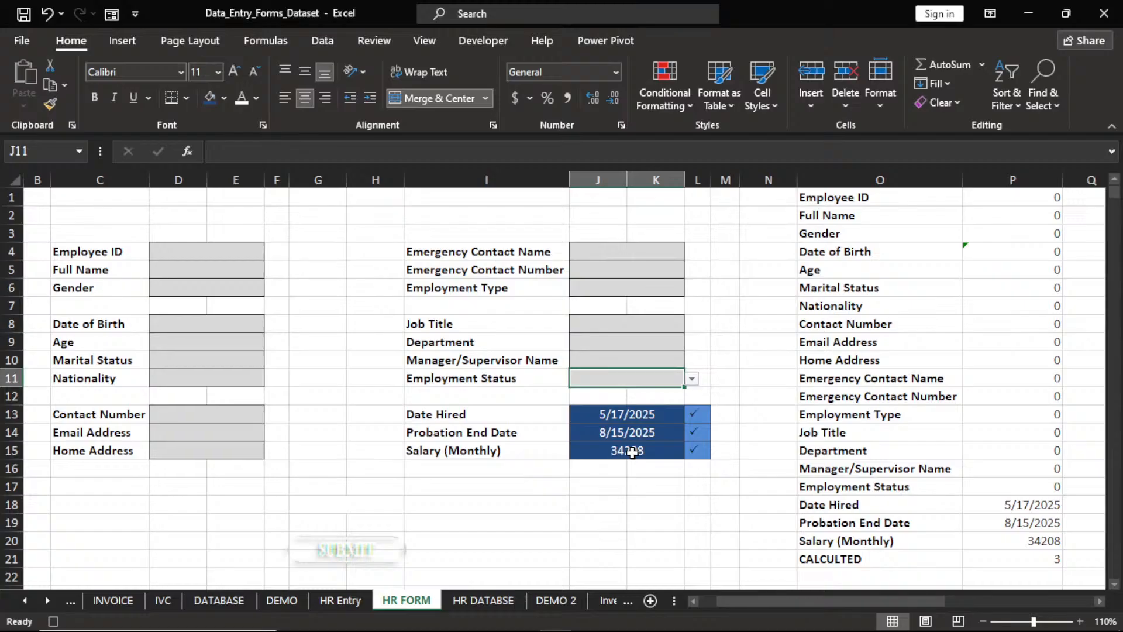
pyautogui.click(632, 453)
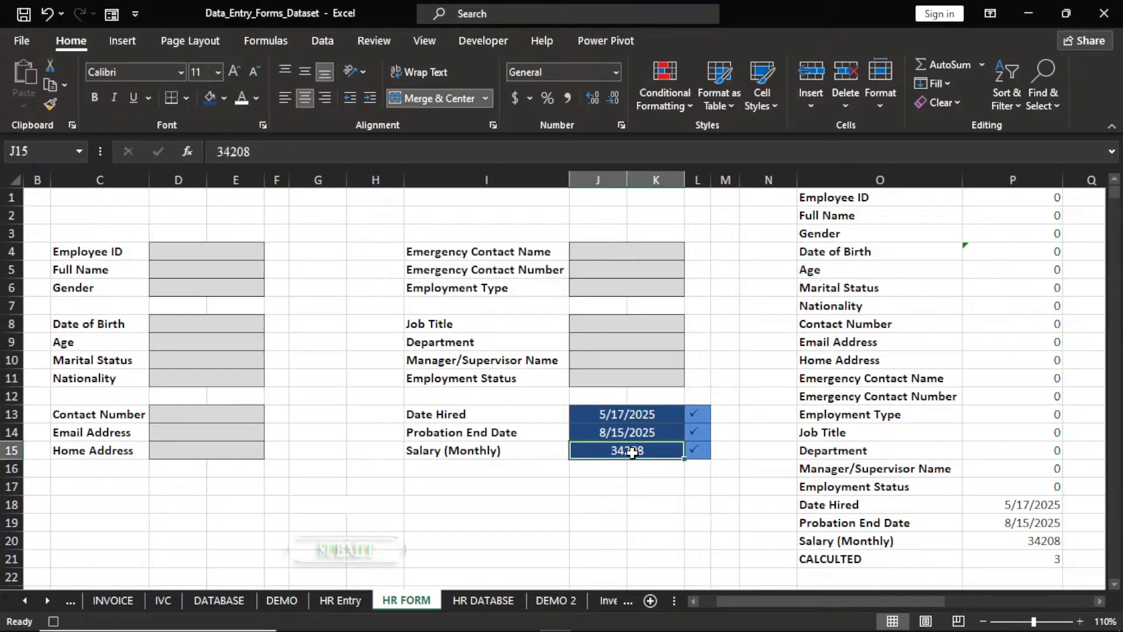
pyautogui.press('Delete')
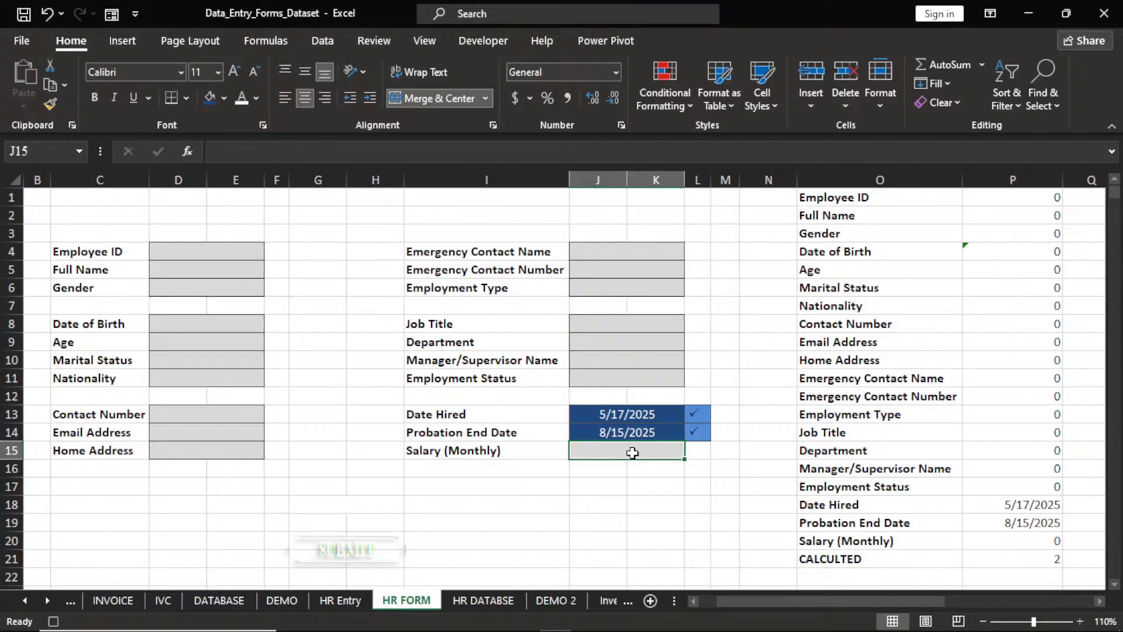
pyautogui.click(214, 253)
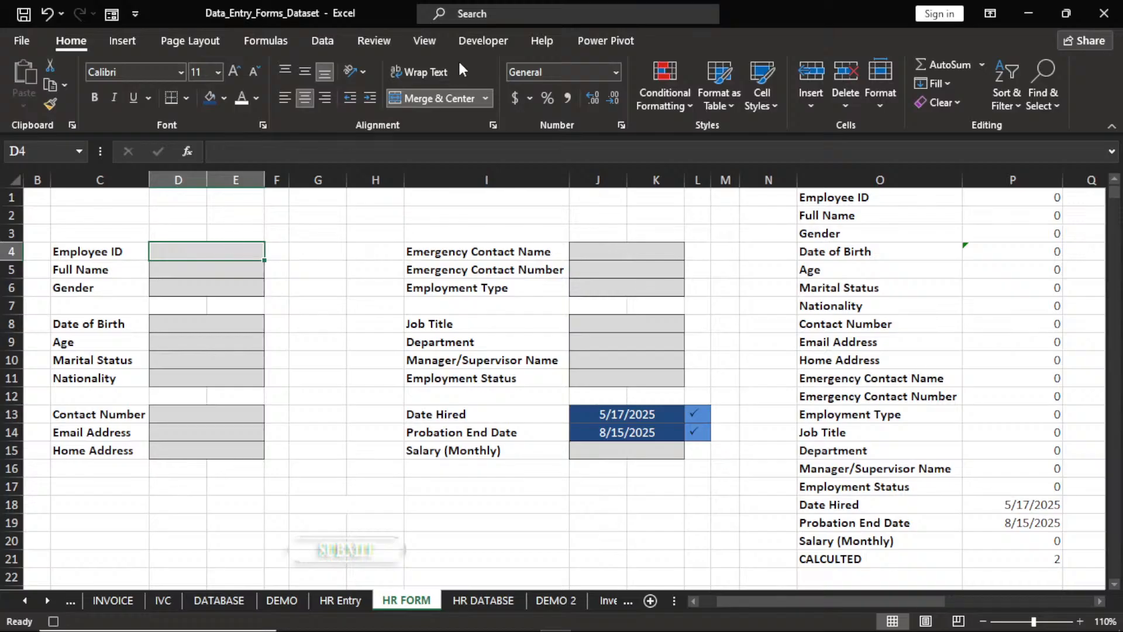
# Stop the HR macro recording from the Developer tab and scroll back to column A.
pyautogui.click(488, 44)
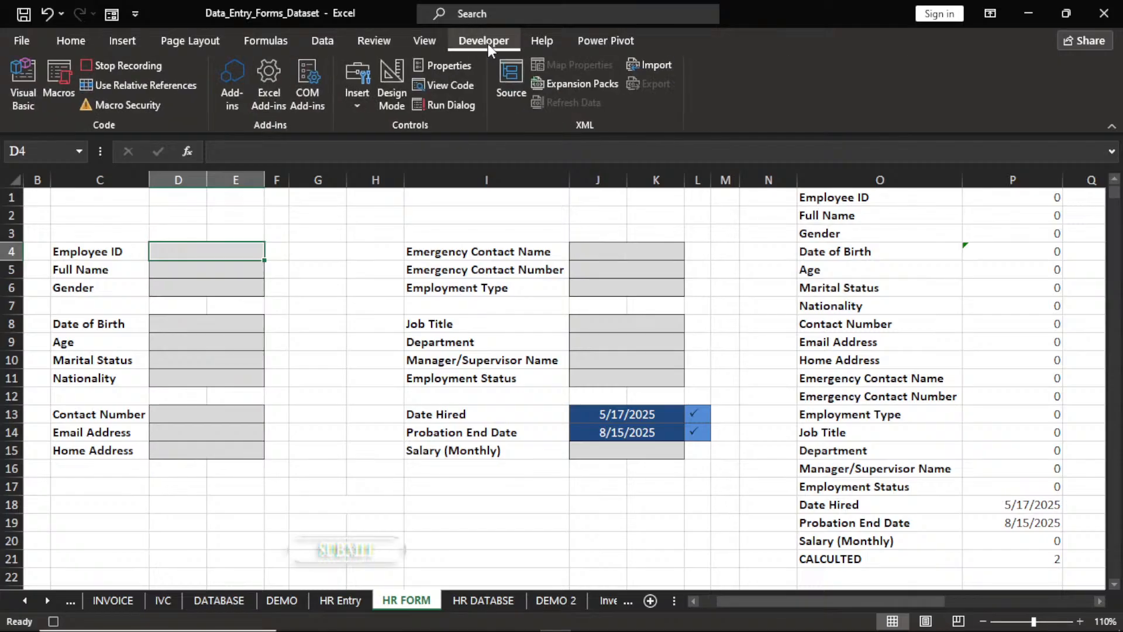
pyautogui.click(114, 64)
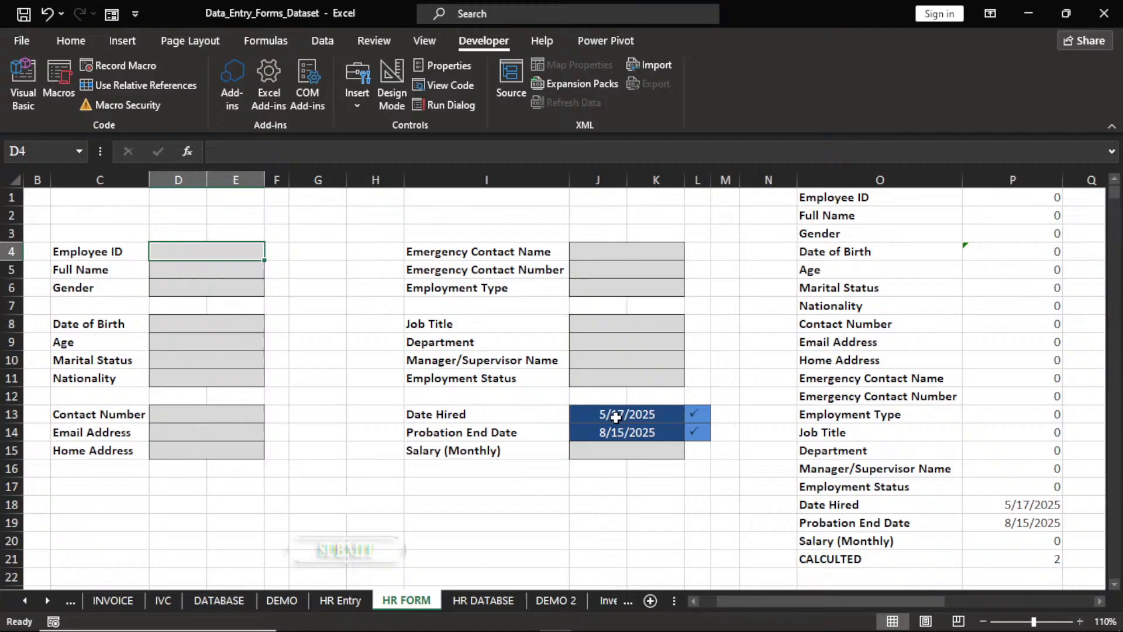
pyautogui.click(693, 601)
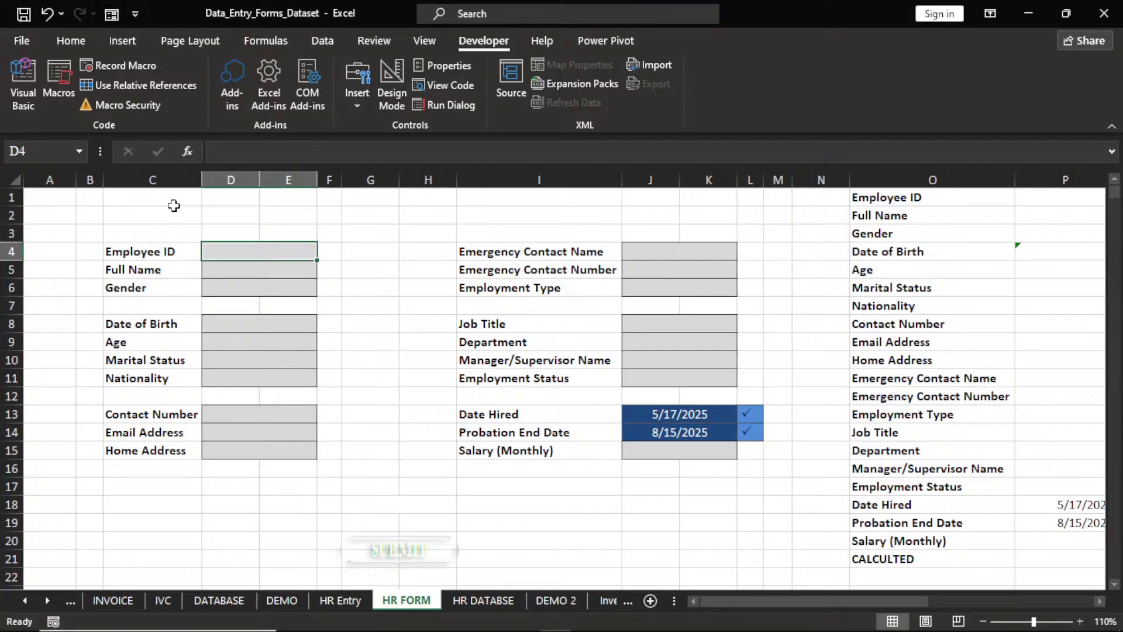
# Merge and center D1:J1 and enter the title 'ABC LIMITED'.
pyautogui.moveTo(217, 199); pyautogui.dragTo(662, 204)
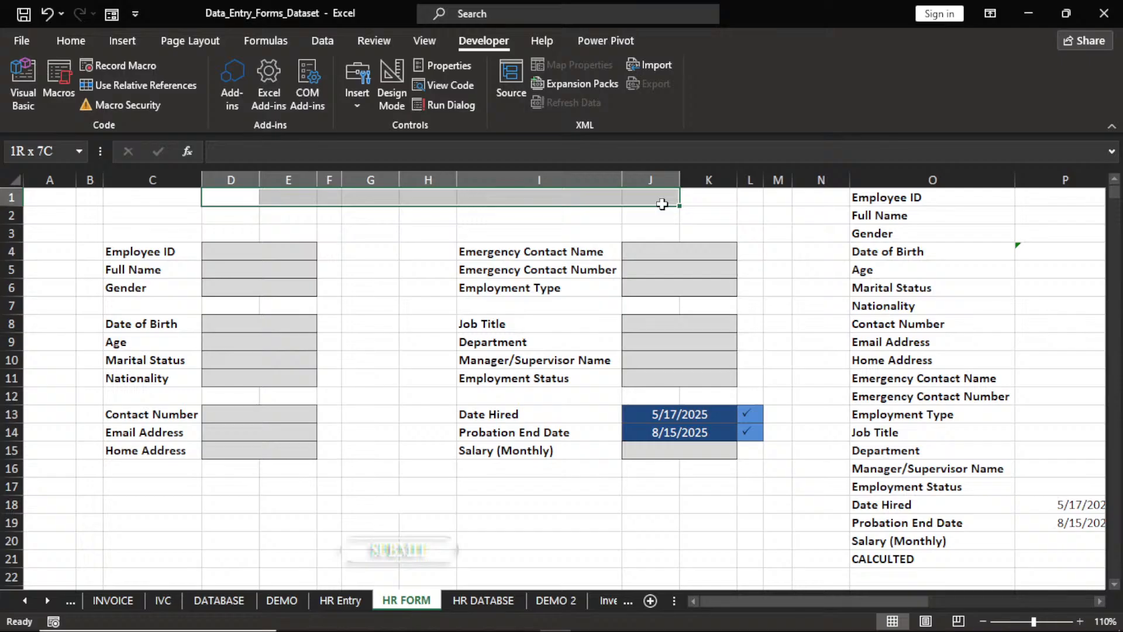
pyautogui.moveTo(662, 204); pyautogui.dragTo(662, 205)
pyautogui.click(70, 44)
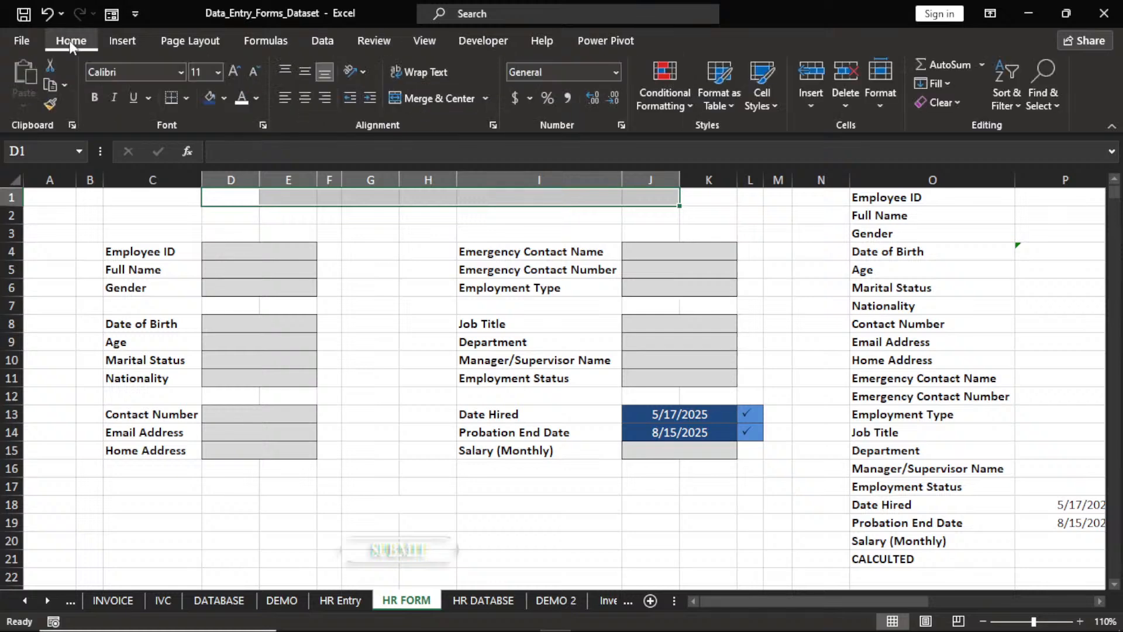
pyautogui.click(421, 98)
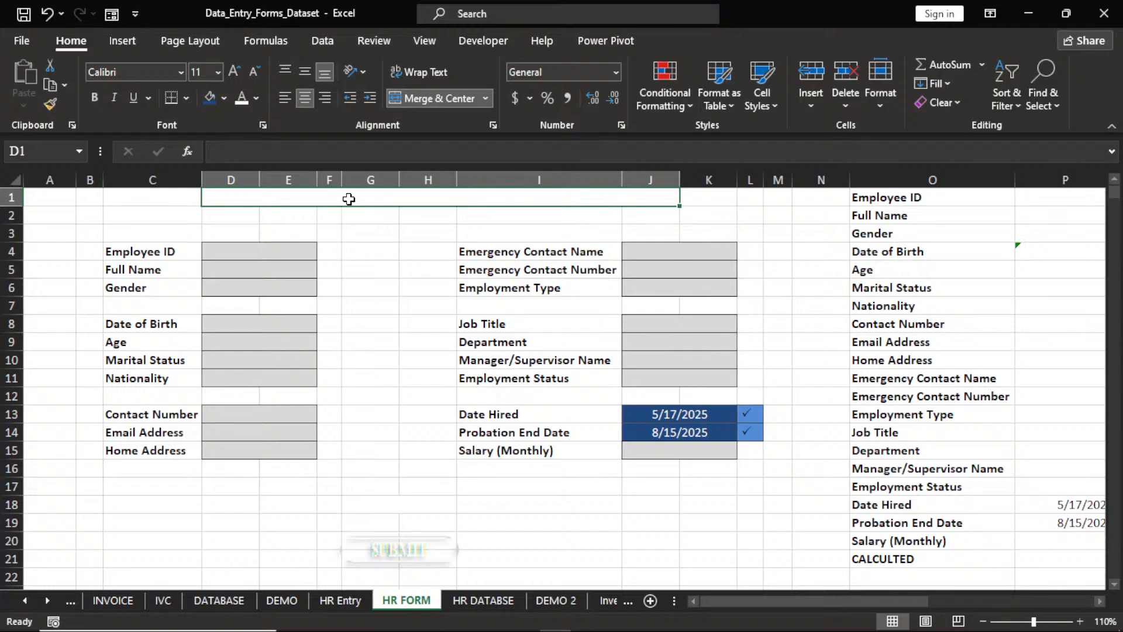
pyautogui.write('ABC')
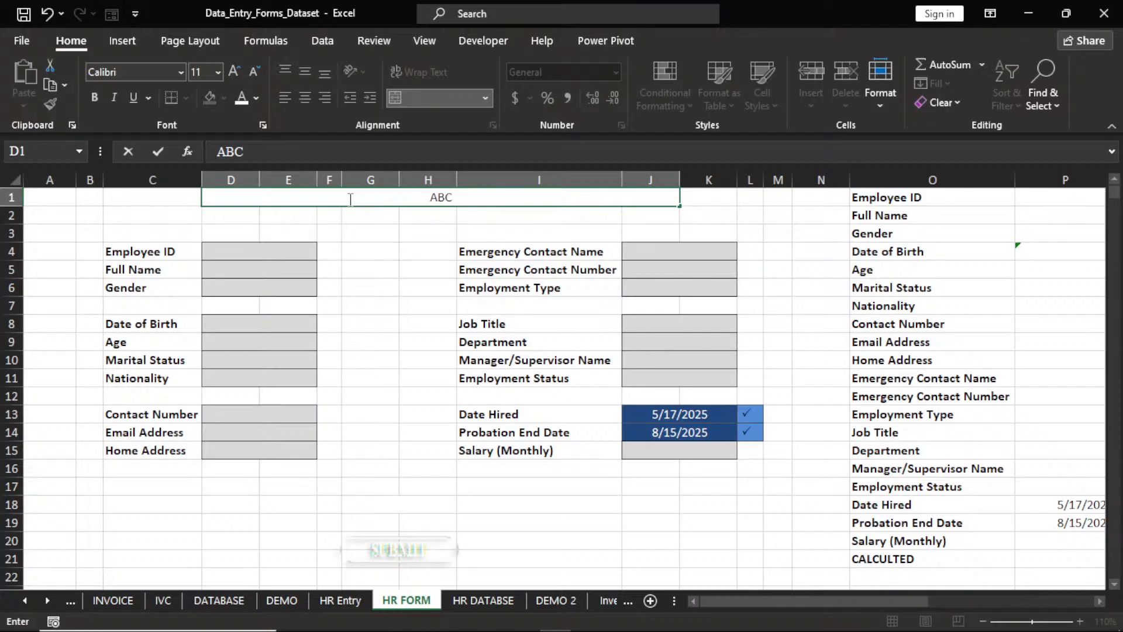
pyautogui.write(' LIMITED')
pyautogui.click(359, 217)
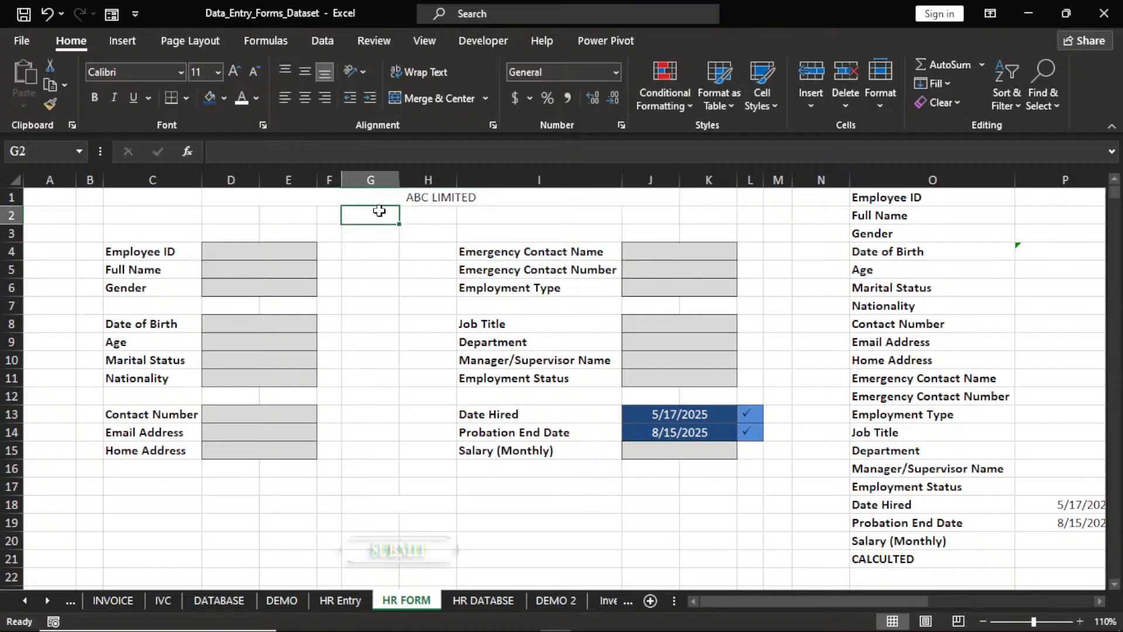
# Give the title a dark blue fill, white text and Times New Roman font.
pyautogui.click(378, 200)
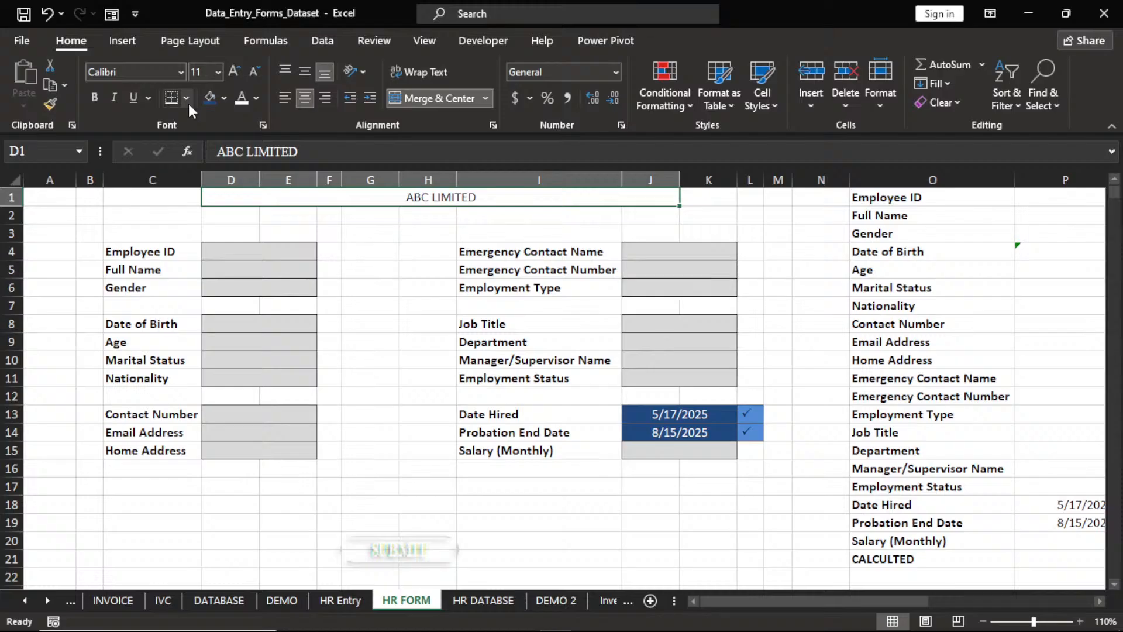
pyautogui.click(217, 100)
pyautogui.click(242, 99)
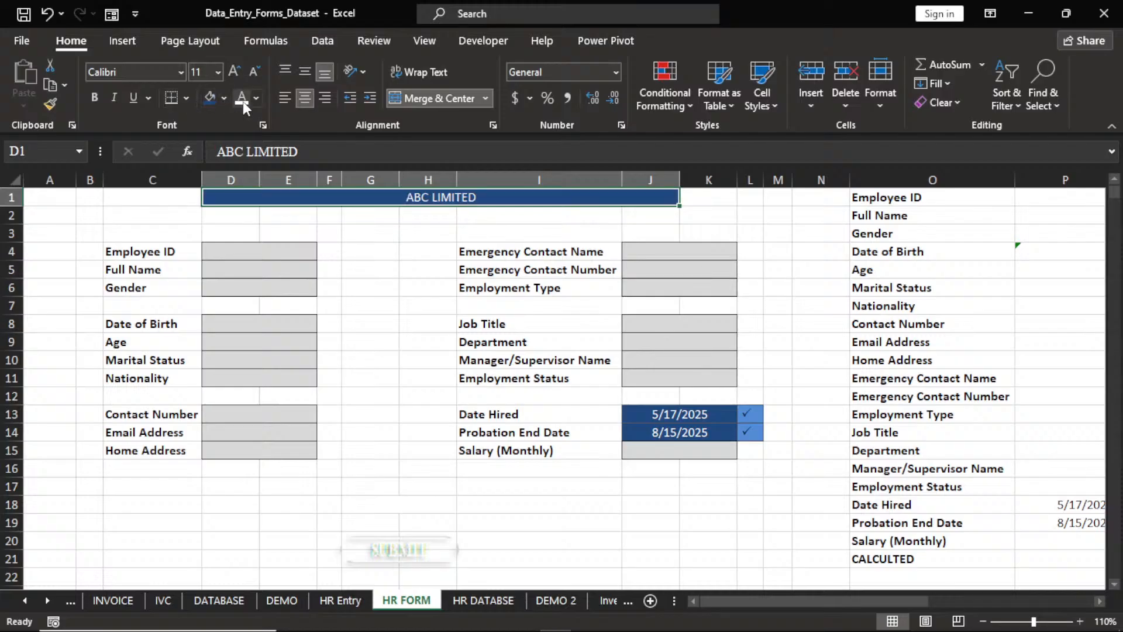
pyautogui.click(183, 72)
pyautogui.write('Times New Roman')
pyautogui.press('Return')
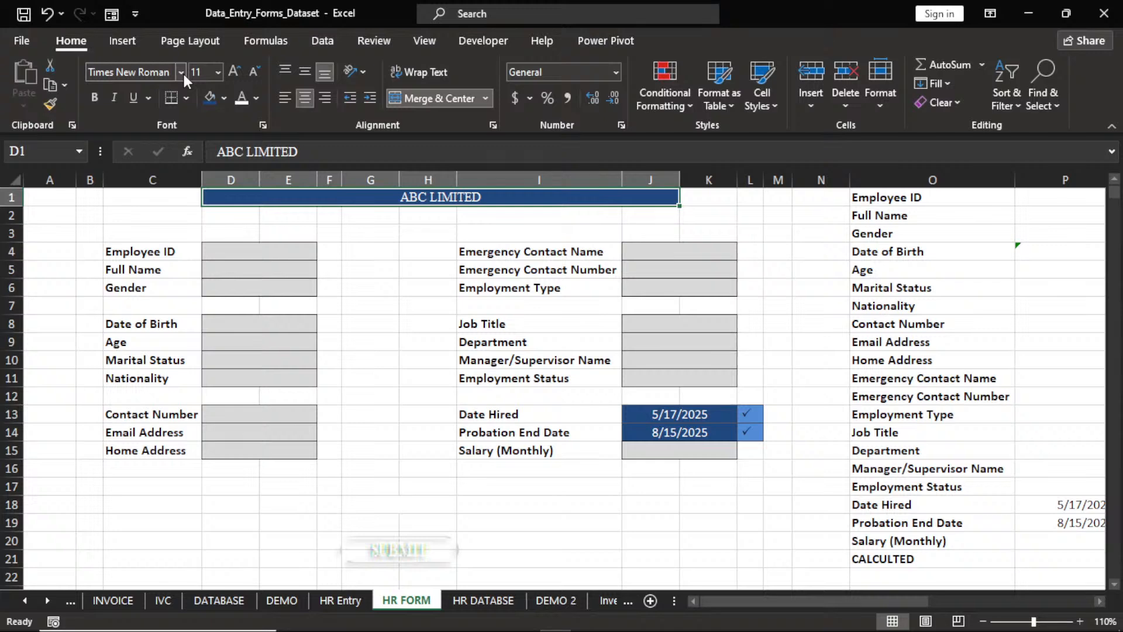
# Enlarge the title font to 36 pt and center it vertically in row 1.
pyautogui.click(234, 76)
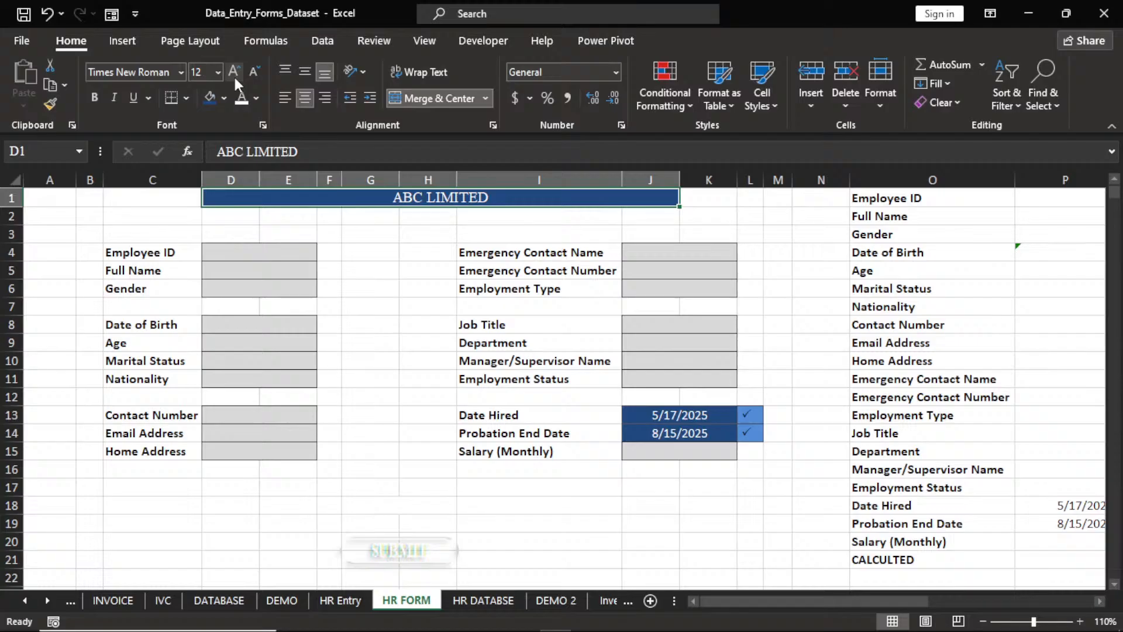
pyautogui.click(234, 77)
pyautogui.click(234, 76)
pyautogui.click(234, 76)
pyautogui.click(234, 76)
pyautogui.click(234, 76)
pyautogui.click(234, 76)
pyautogui.click(234, 76)
pyautogui.click(234, 76)
pyautogui.click(234, 76)
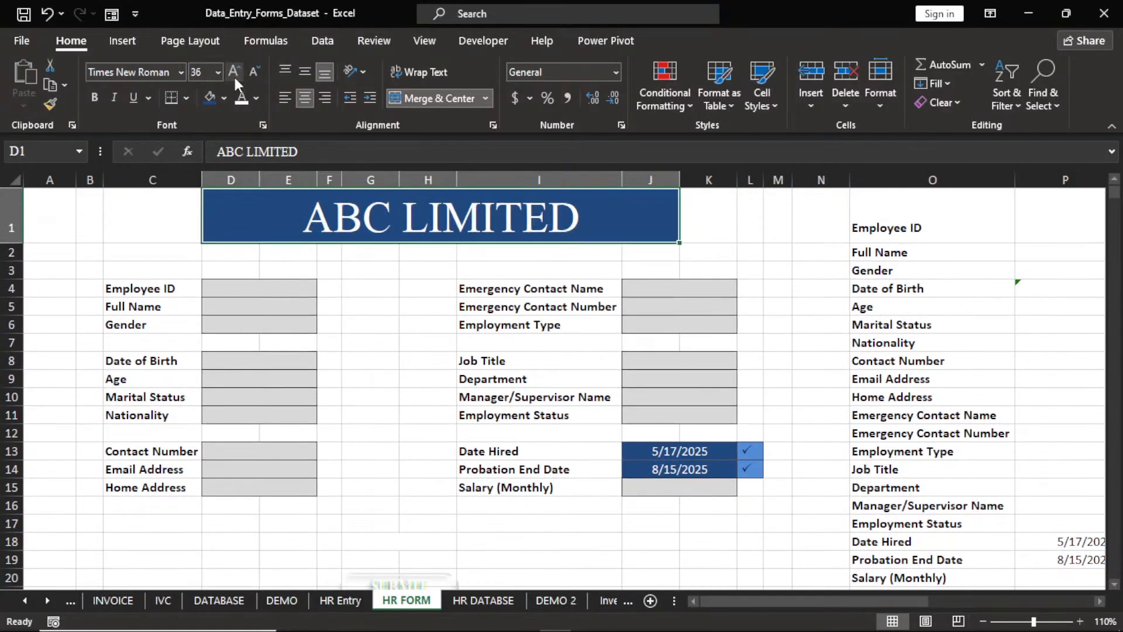
pyautogui.click(305, 73)
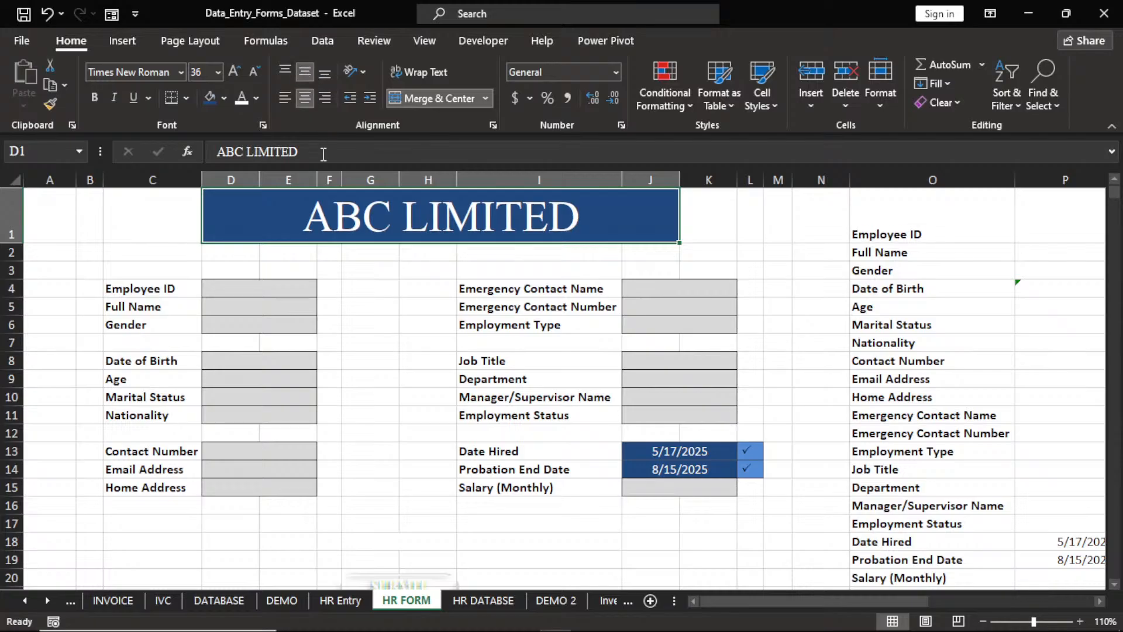
pyautogui.click(305, 253)
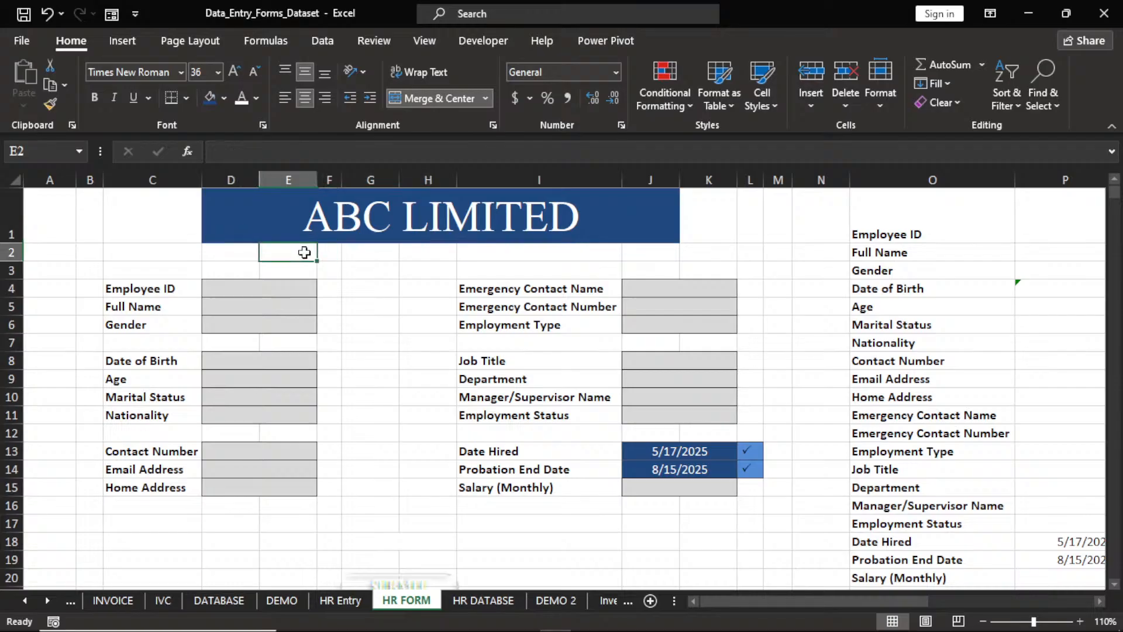
# Merge E2:I2 and enter the subtitle 'EMPLOYEE PROFILE FORM'.
pyautogui.moveTo(305, 253); pyautogui.dragTo(585, 252)
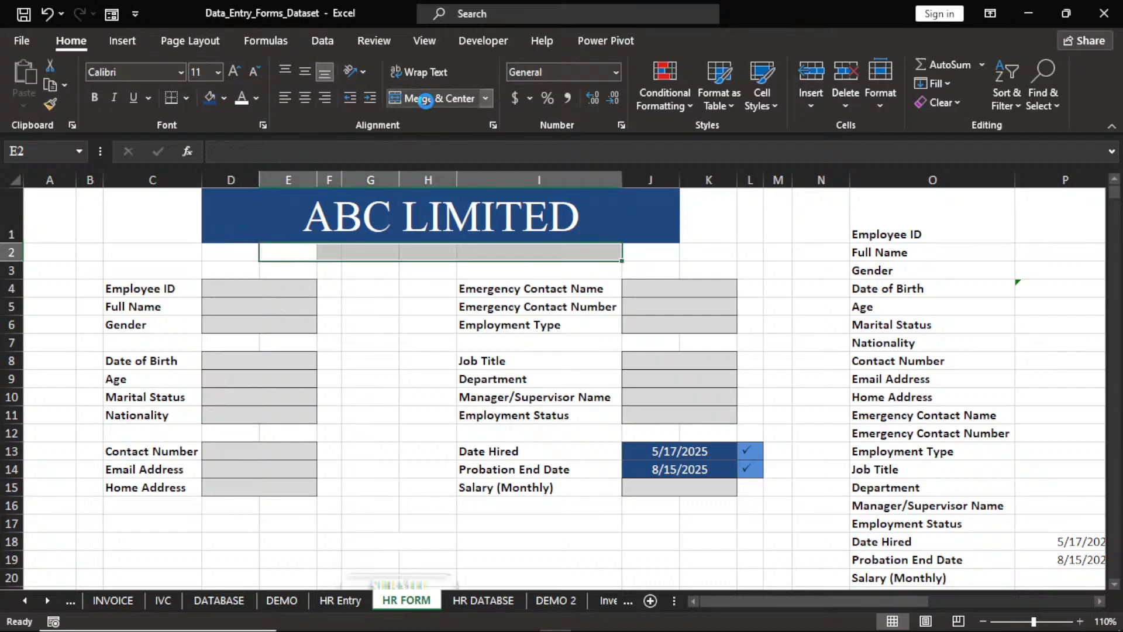
pyautogui.click(426, 98)
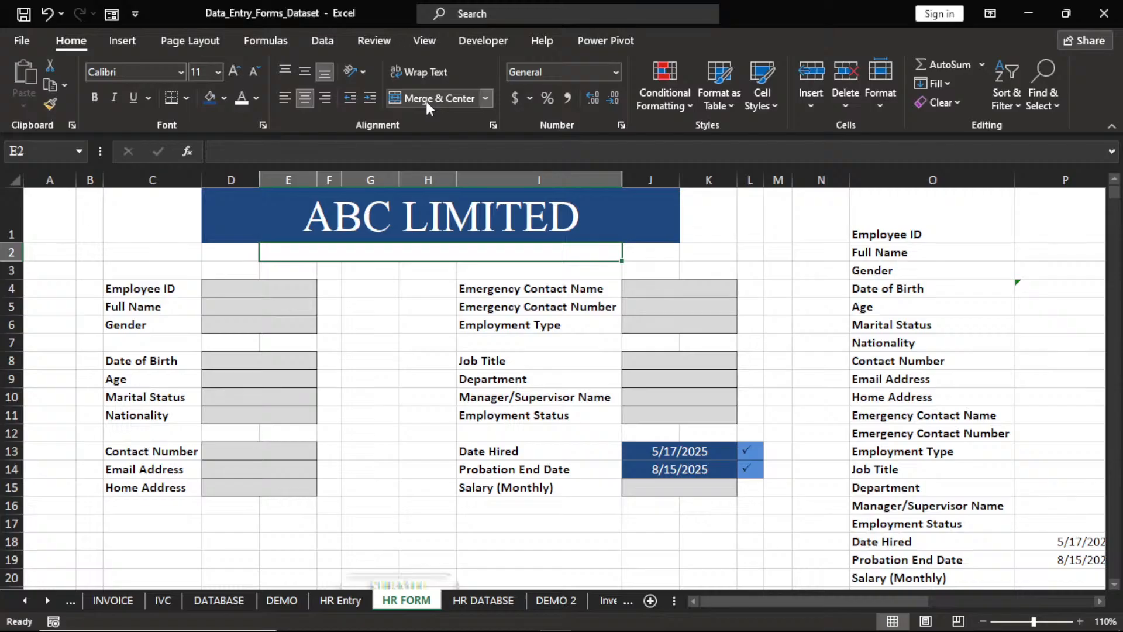
pyautogui.write('EM')
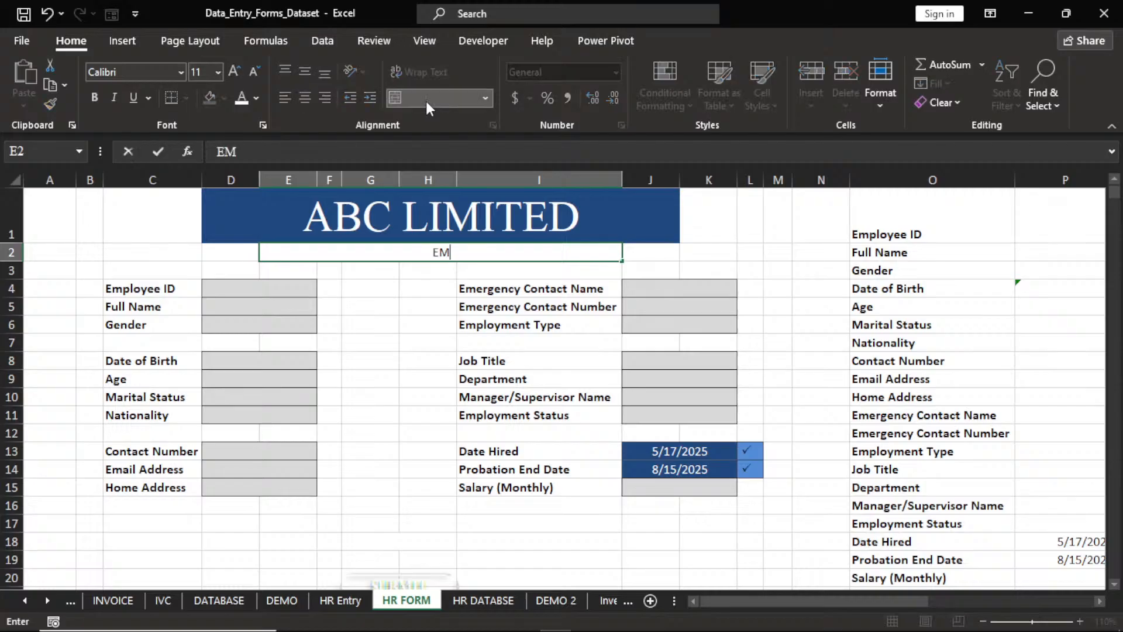
pyautogui.write('PLOYEE PROFIL')
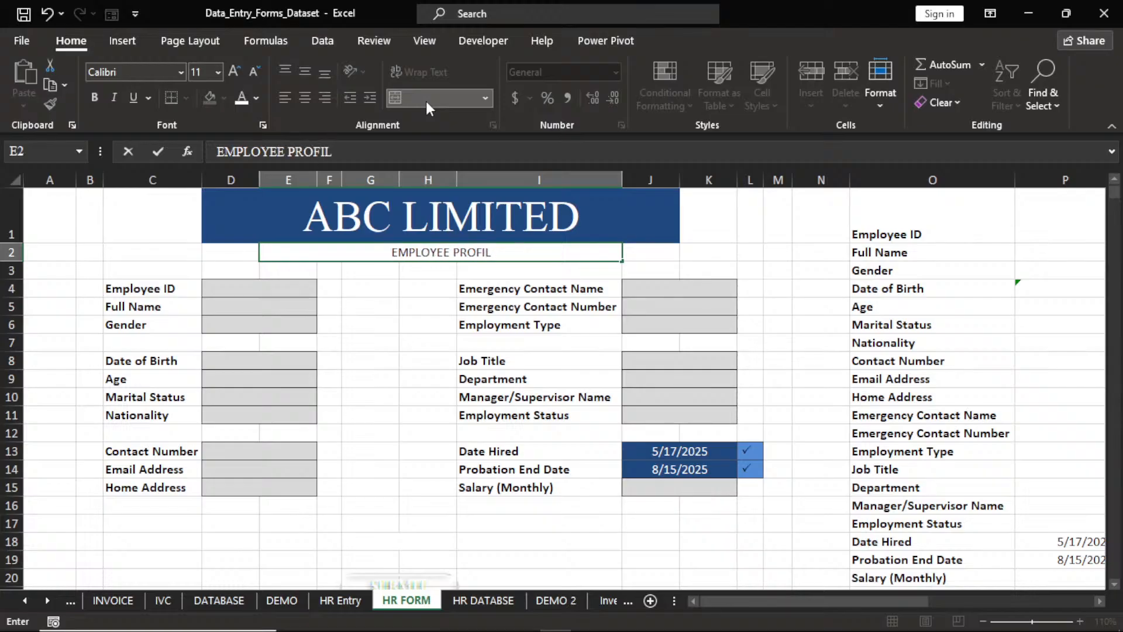
pyautogui.write('E FORM')
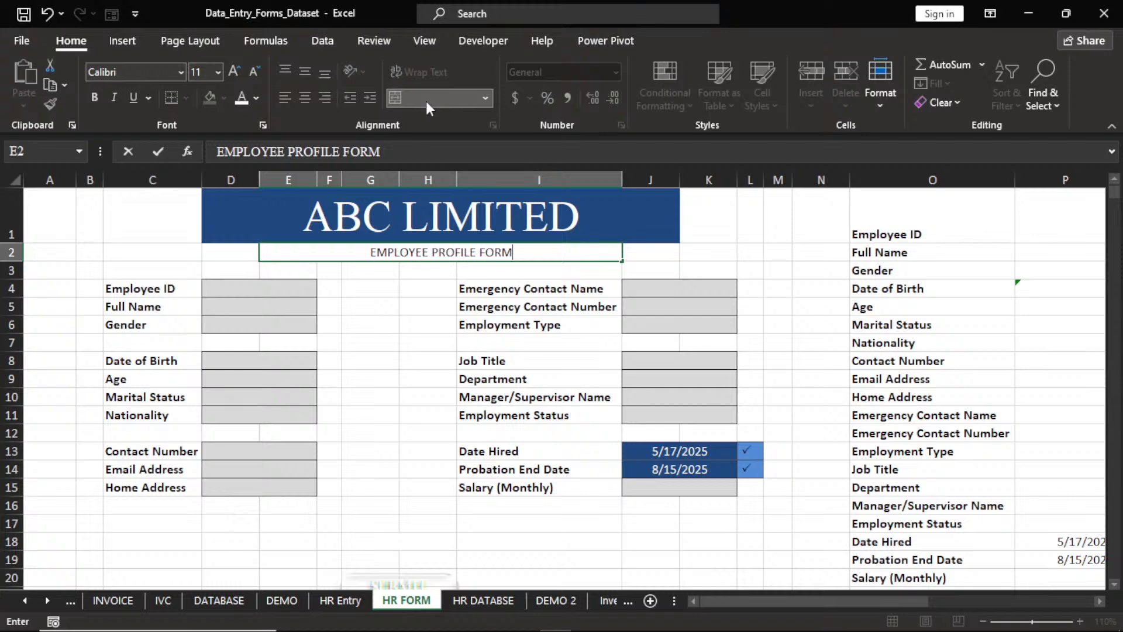
pyautogui.hotkey('ctrl', 'Return')
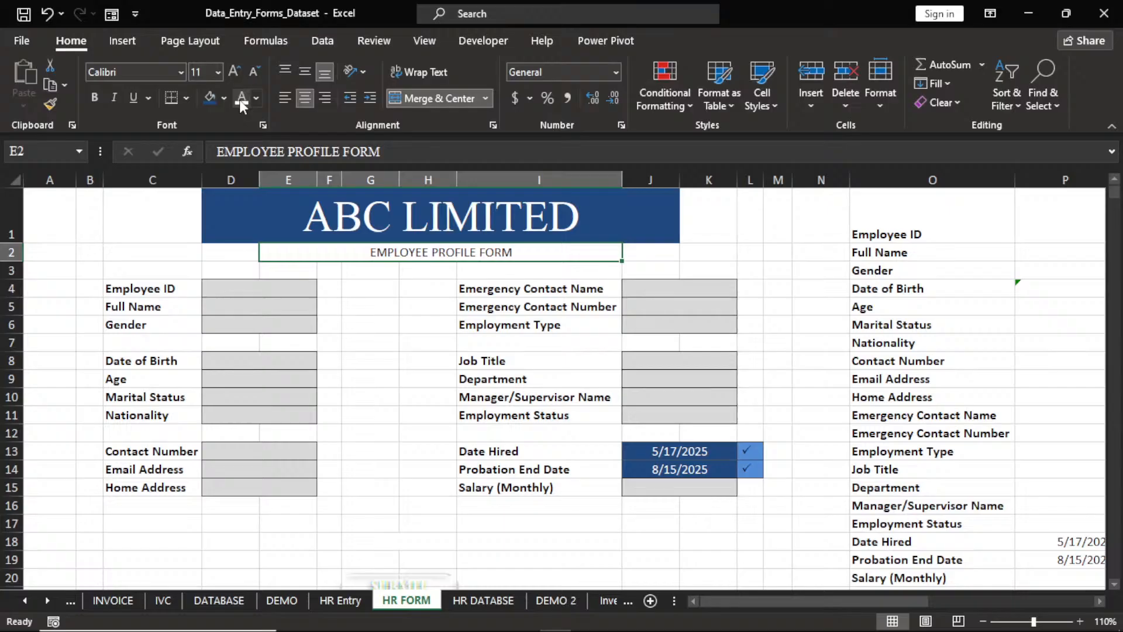
# Give the subtitle a Dark Blue, Text 2, Lighter 40% fill with black Times New Roman text.
pyautogui.click(224, 98)
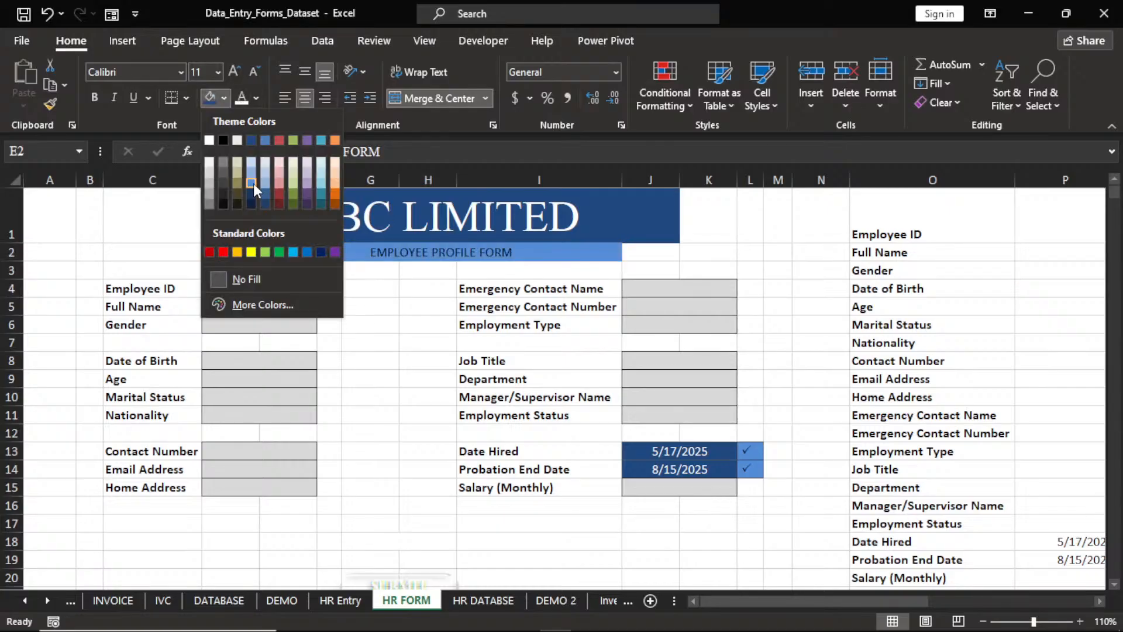
pyautogui.click(251, 183)
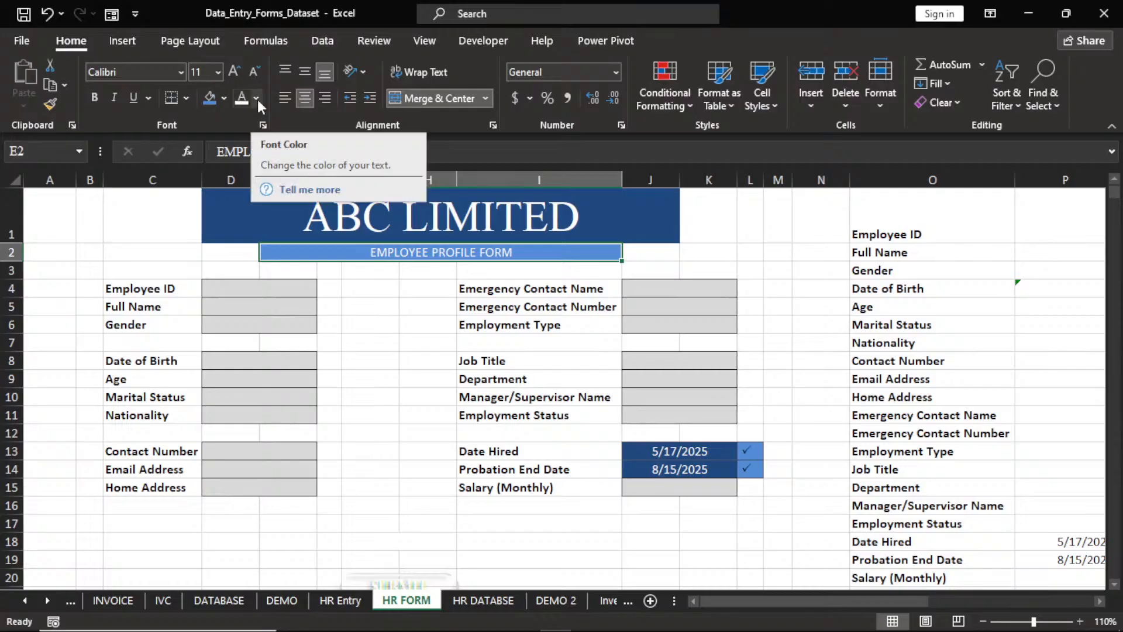
pyautogui.click(258, 100)
pyautogui.click(258, 157)
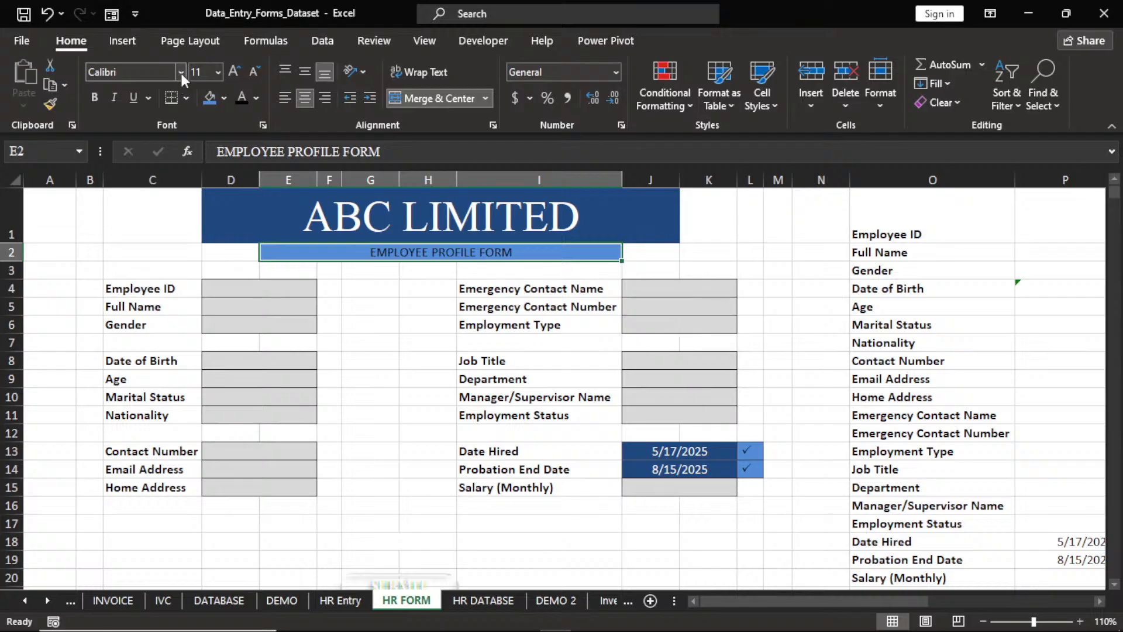
pyautogui.click(181, 72)
pyautogui.write('Times New Roman')
pyautogui.press('Return')
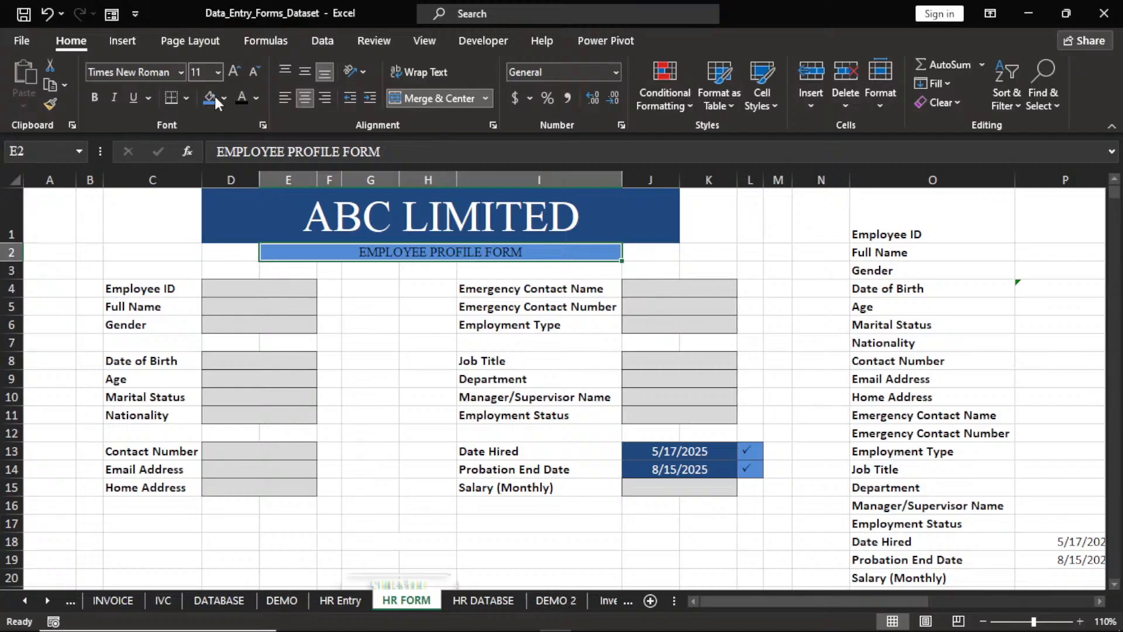
pyautogui.click(388, 288)
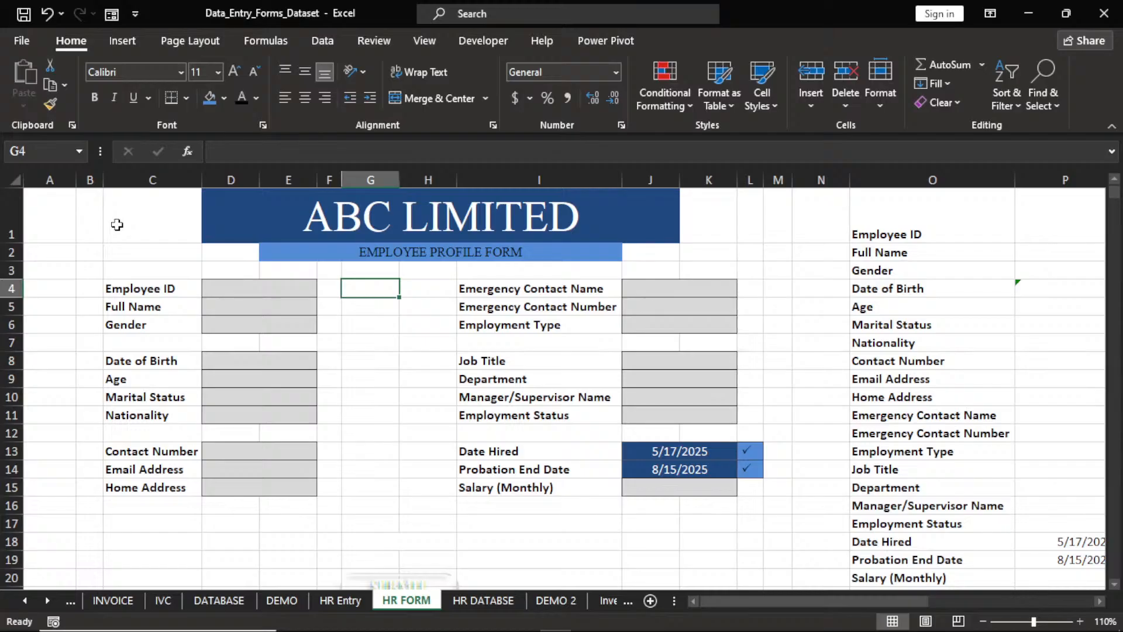
# Frame the form block B1:M20 with a heavy dark blue outline border.
pyautogui.moveTo(122, 209); pyautogui.dragTo(446, 395)
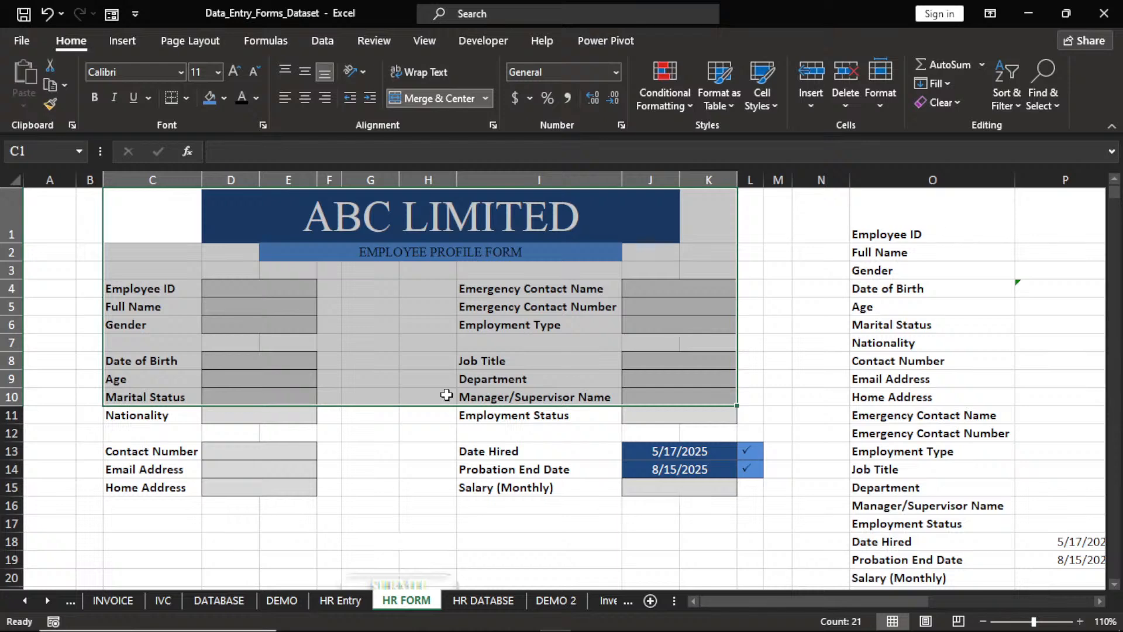
pyautogui.moveTo(91, 225); pyautogui.dragTo(776, 526)
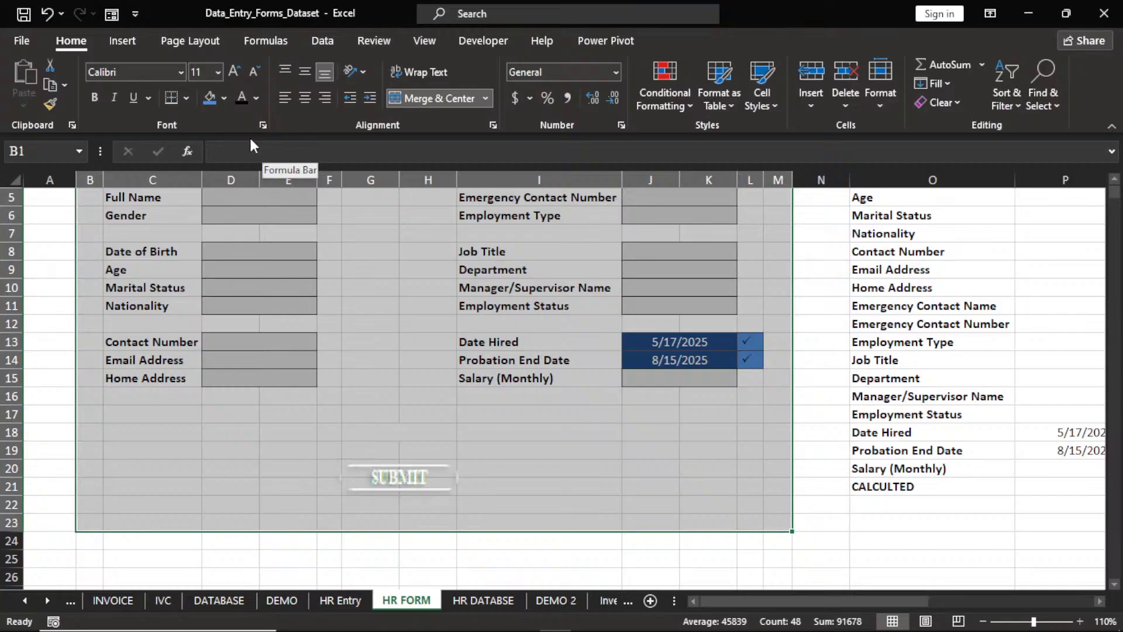
pyautogui.click(188, 98)
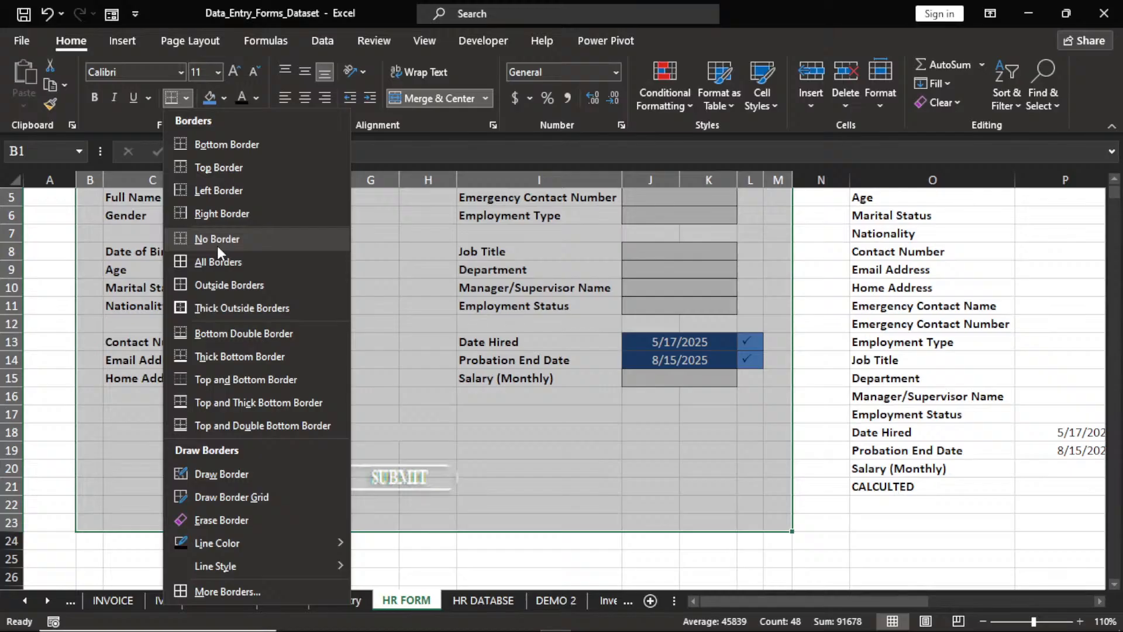
pyautogui.click(230, 285)
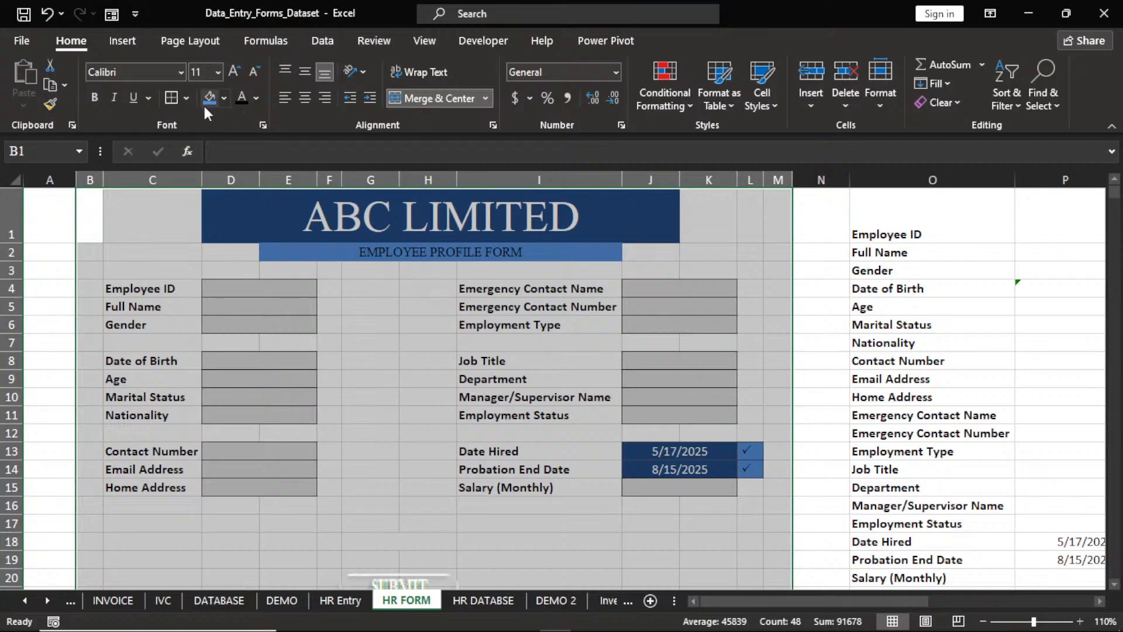
pyautogui.click(188, 97)
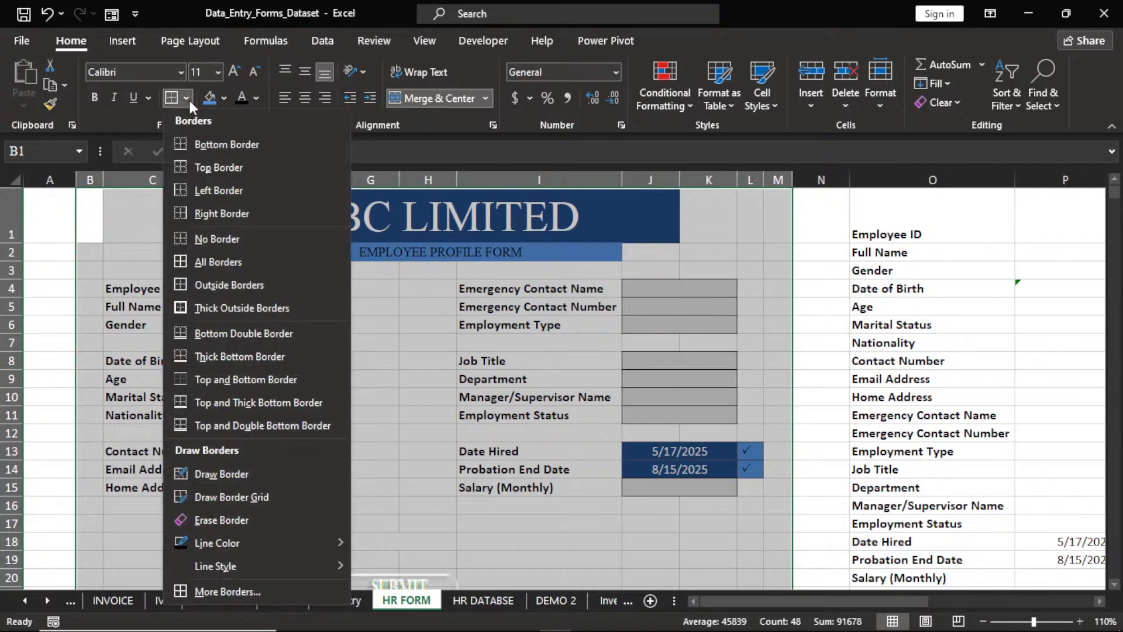
pyautogui.click(246, 590)
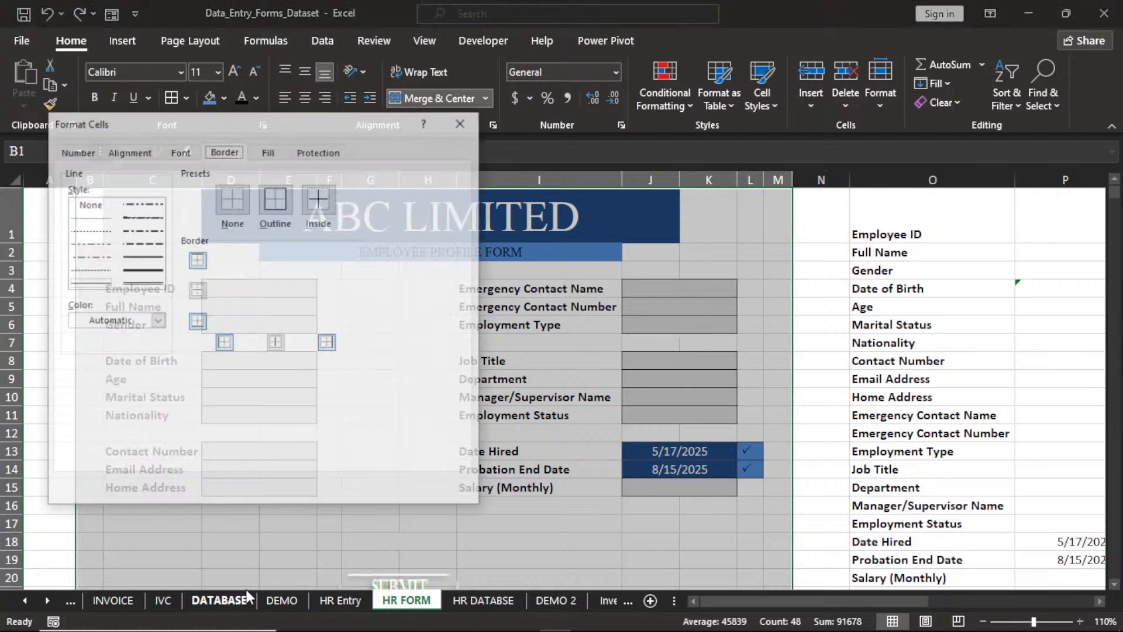
pyautogui.click(154, 275)
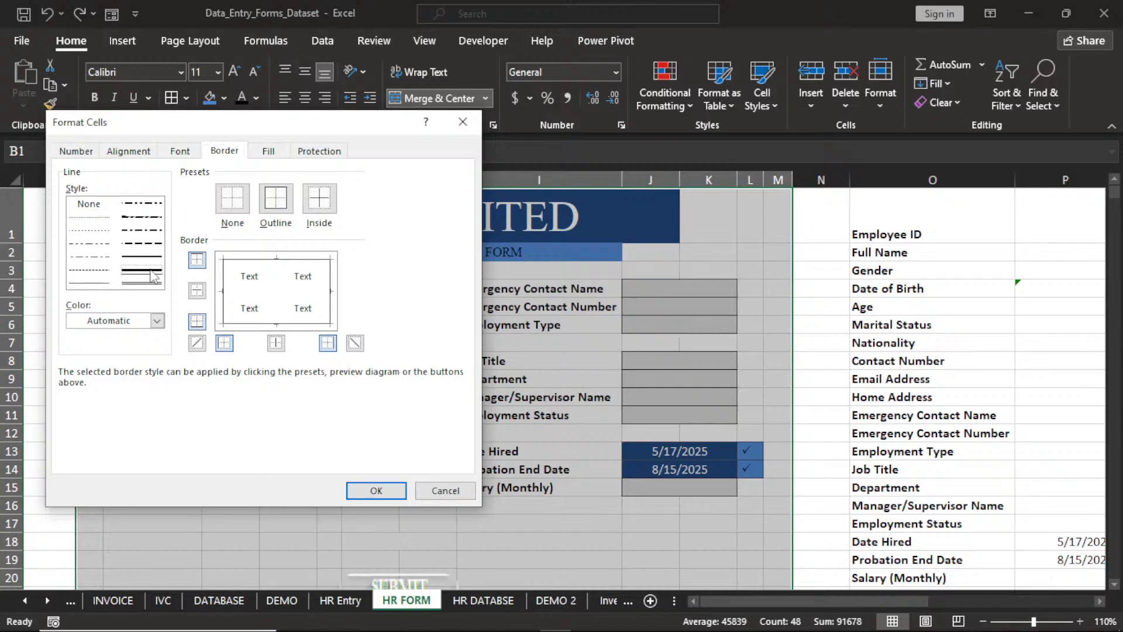
pyautogui.click(276, 198)
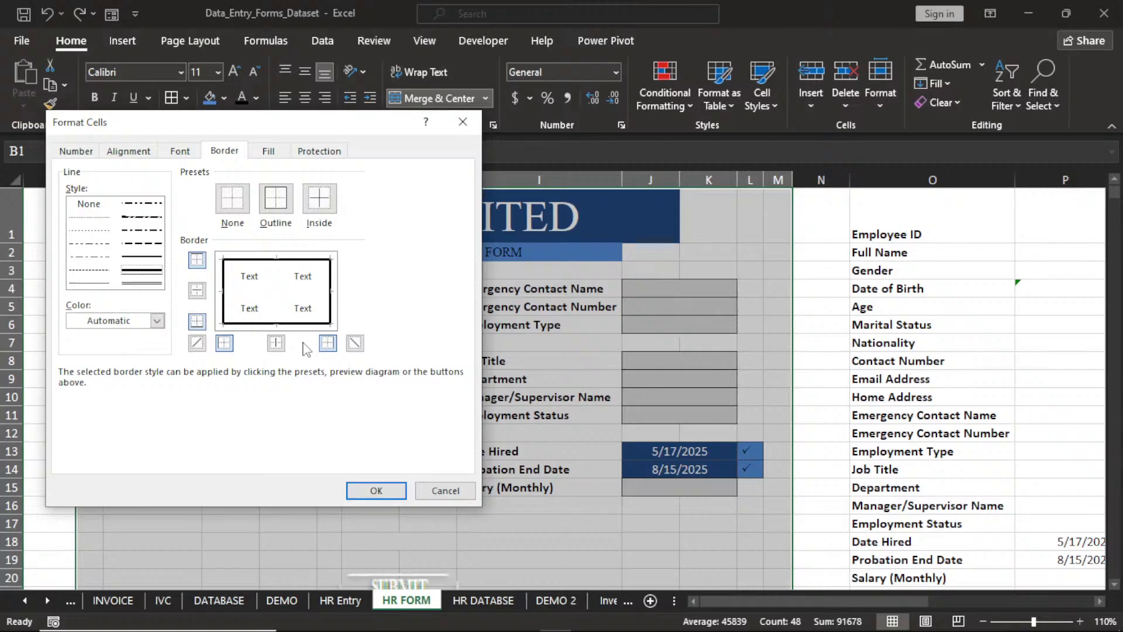
pyautogui.click(155, 321)
pyautogui.click(117, 387)
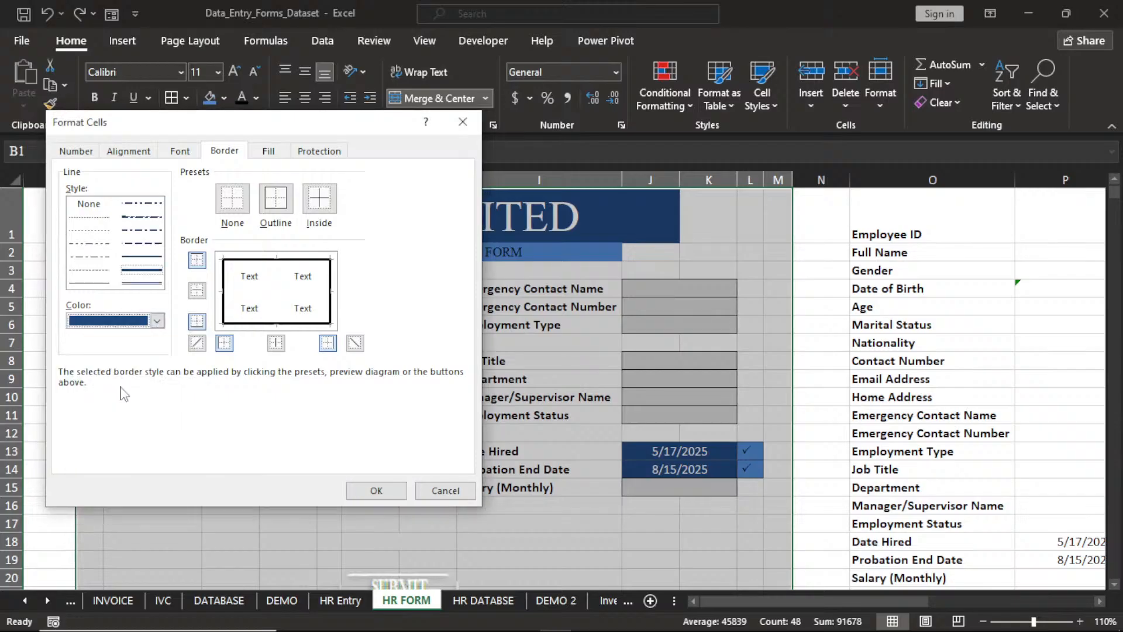
pyautogui.click(275, 202)
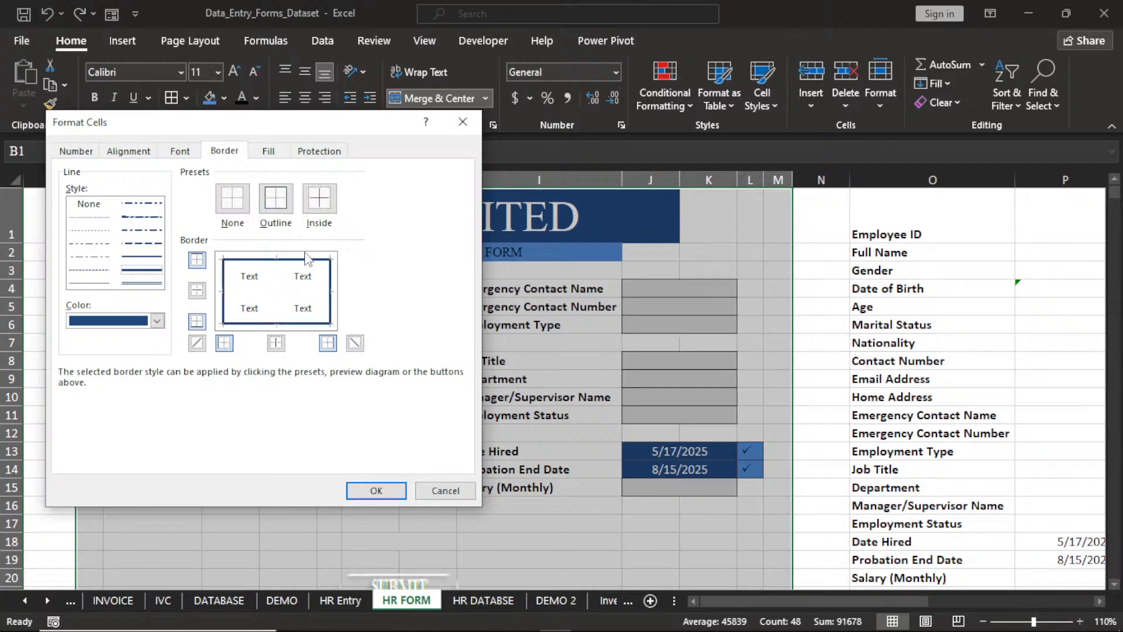
pyautogui.click(374, 489)
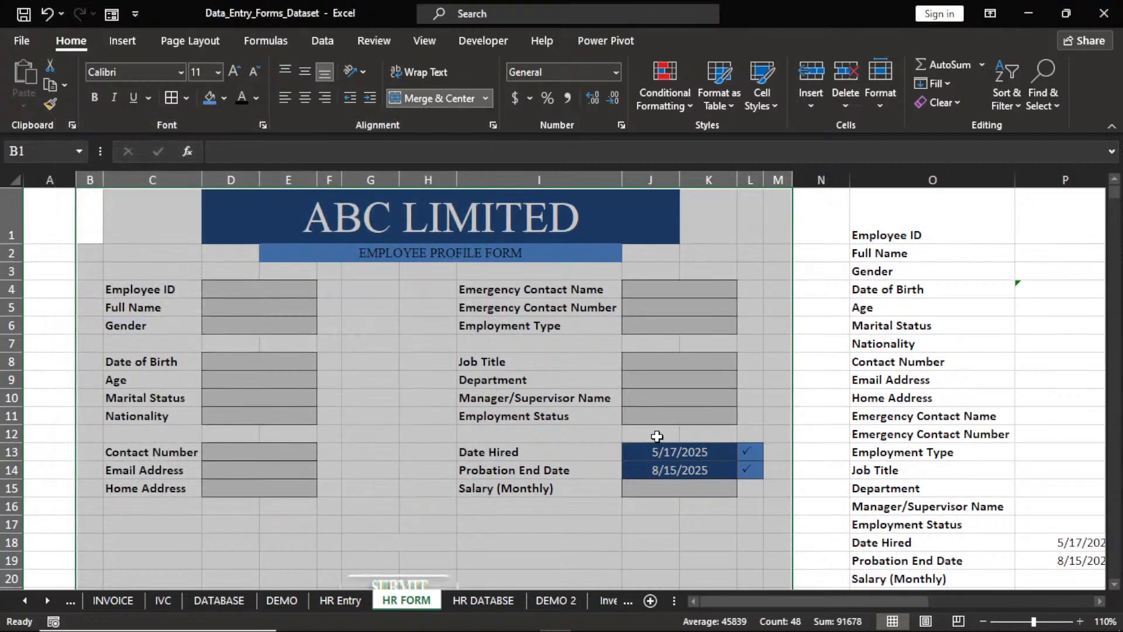
pyautogui.click(821, 416)
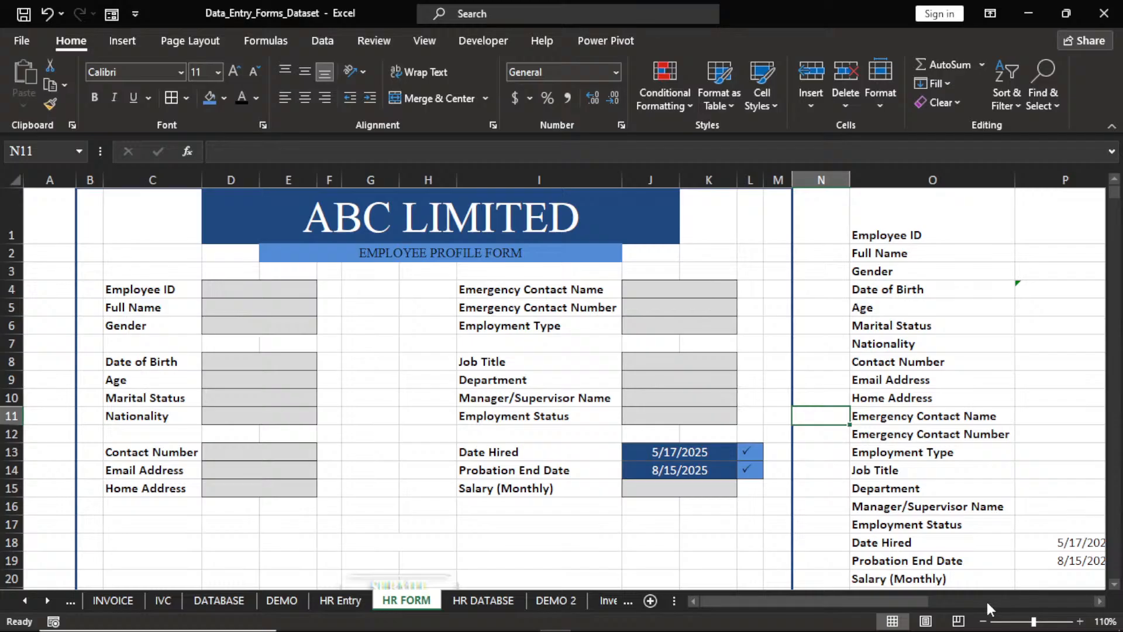
pyautogui.click(983, 621)
pyautogui.click(983, 621)
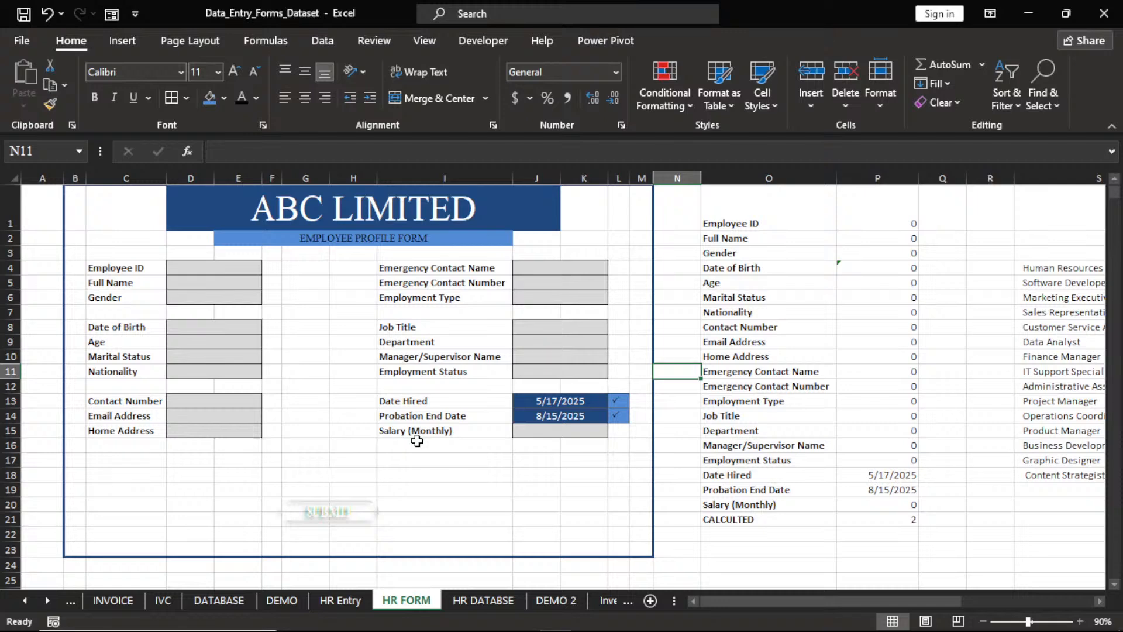
pyautogui.click(45, 176)
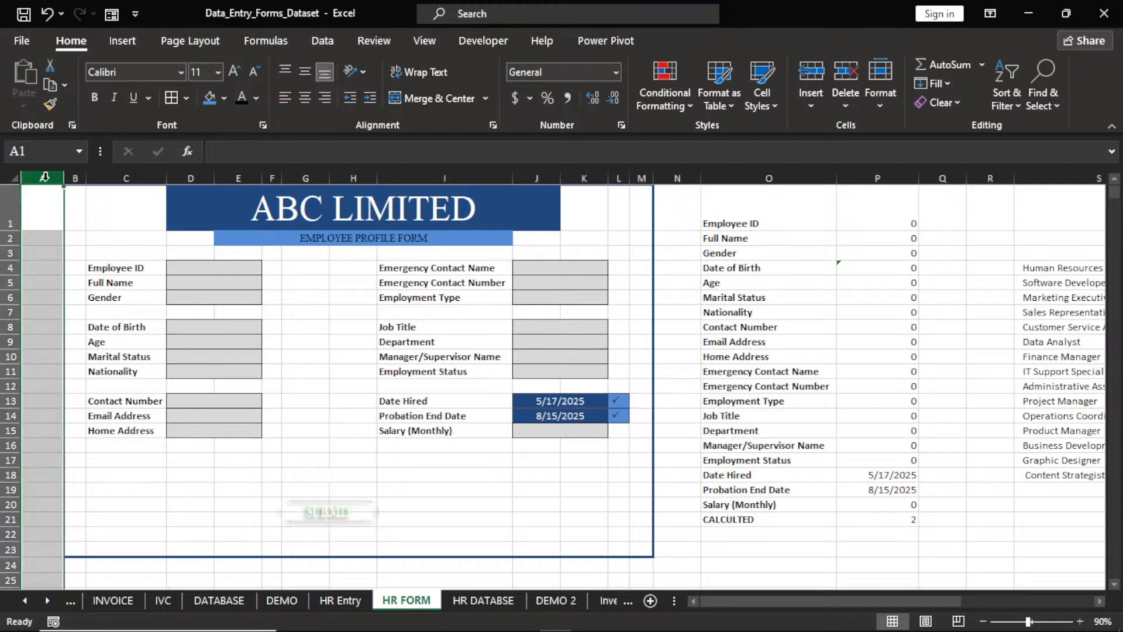
pyautogui.moveTo(75, 192); pyautogui.dragTo(609, 547)
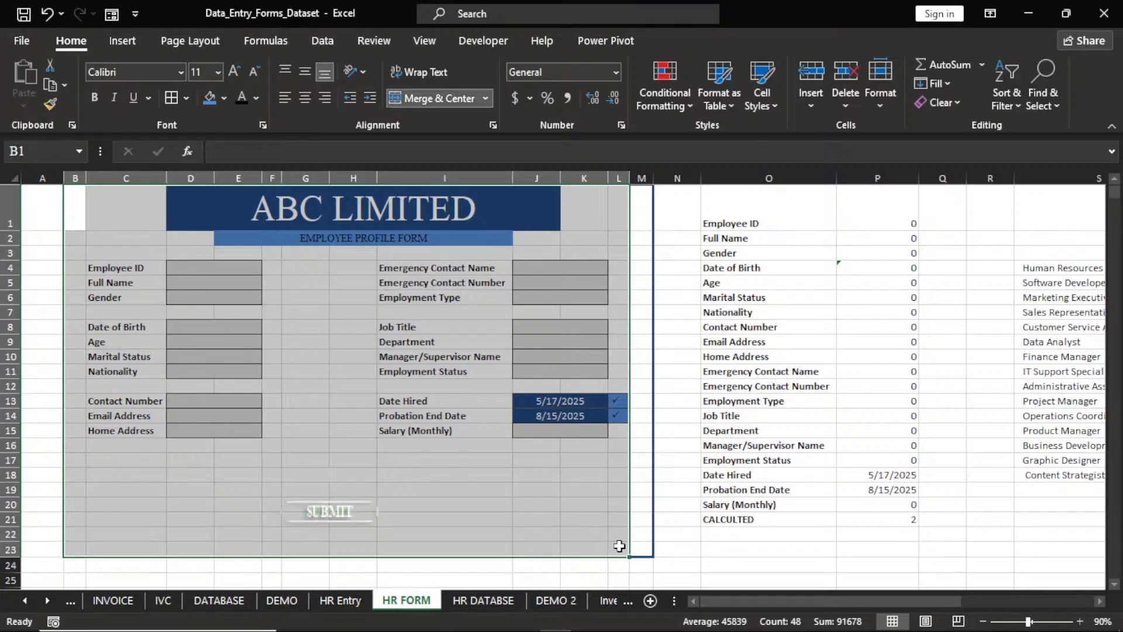
pyautogui.click(677, 548)
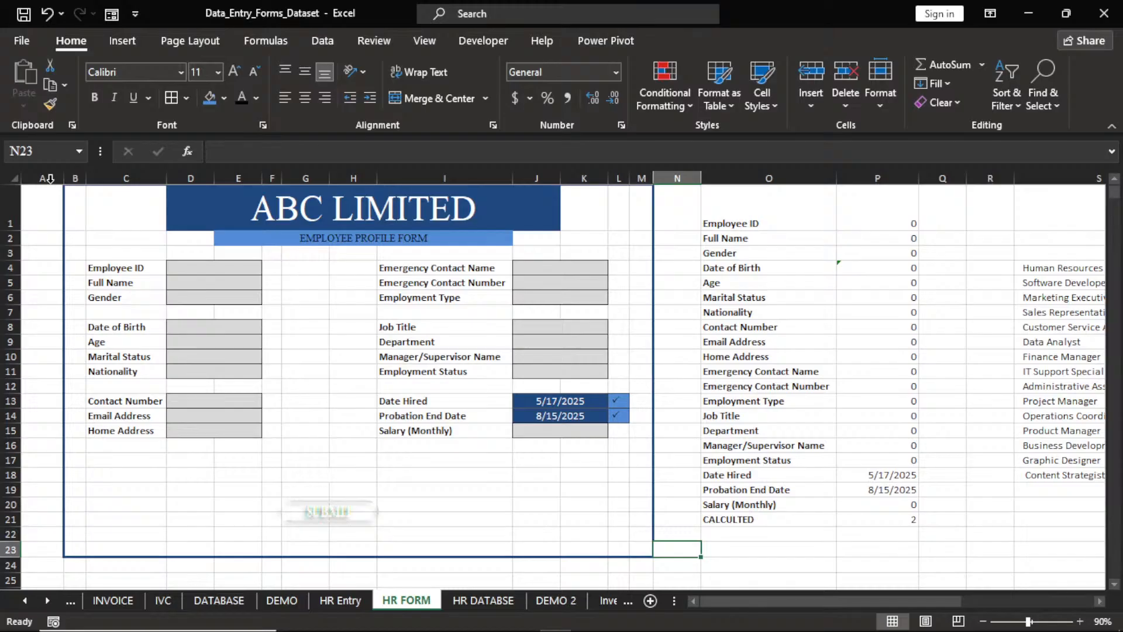
pyautogui.click(50, 178)
pyautogui.click(223, 98)
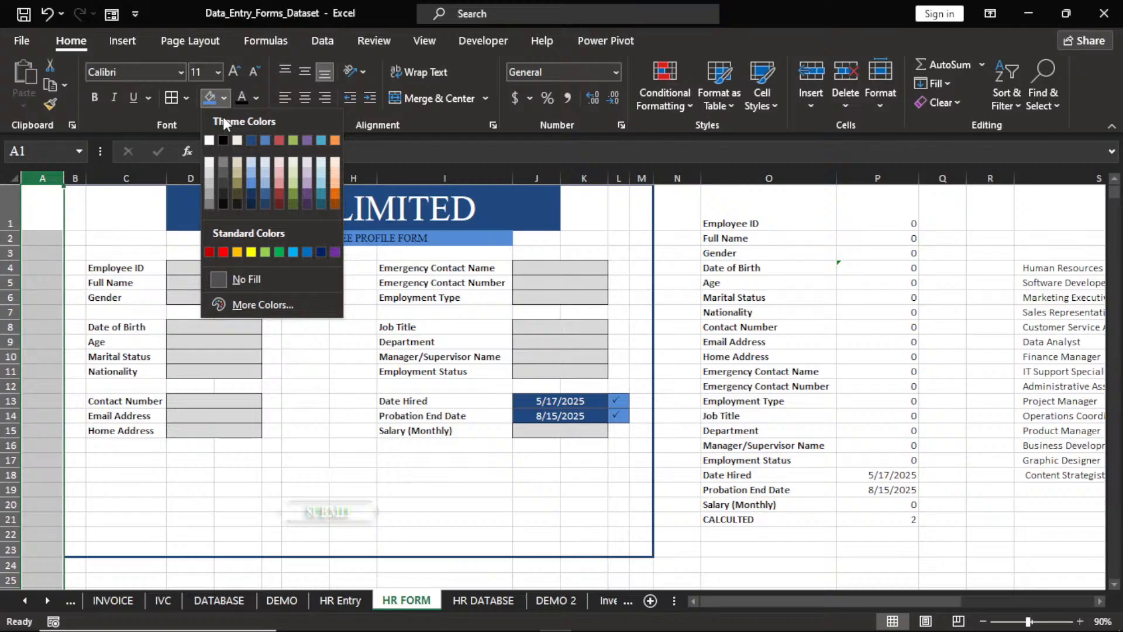
pyautogui.click(224, 162)
pyautogui.click(672, 177)
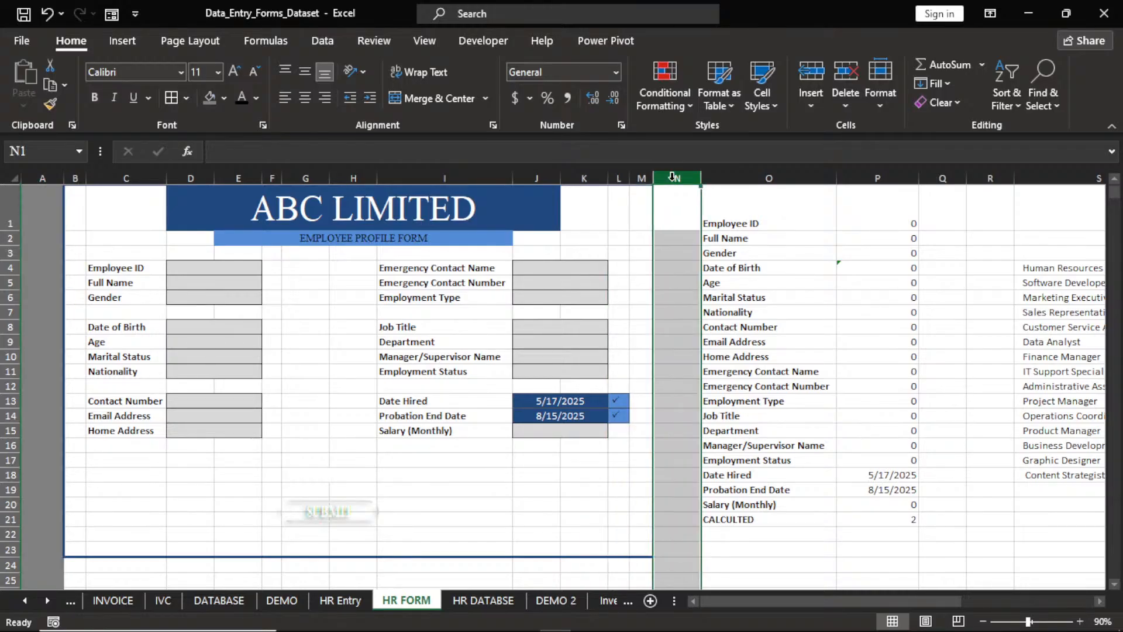
pyautogui.hotkey('shift', 'Right')
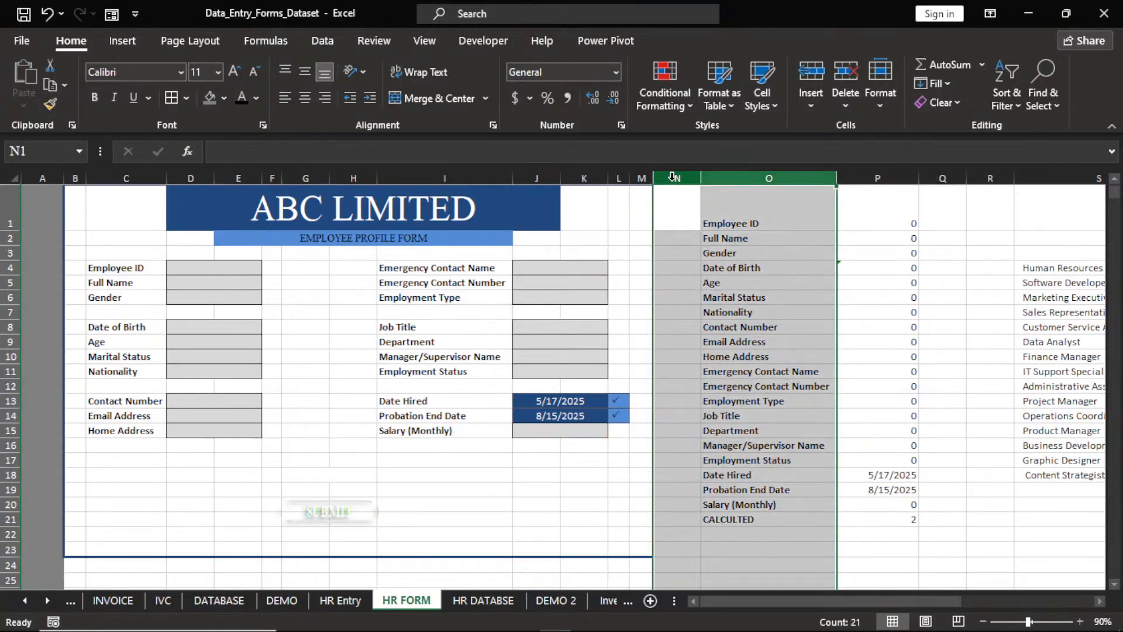
pyautogui.hotkey('shift', 'Right')
pyautogui.hotkey('ctrl', 'shift', 'Right')
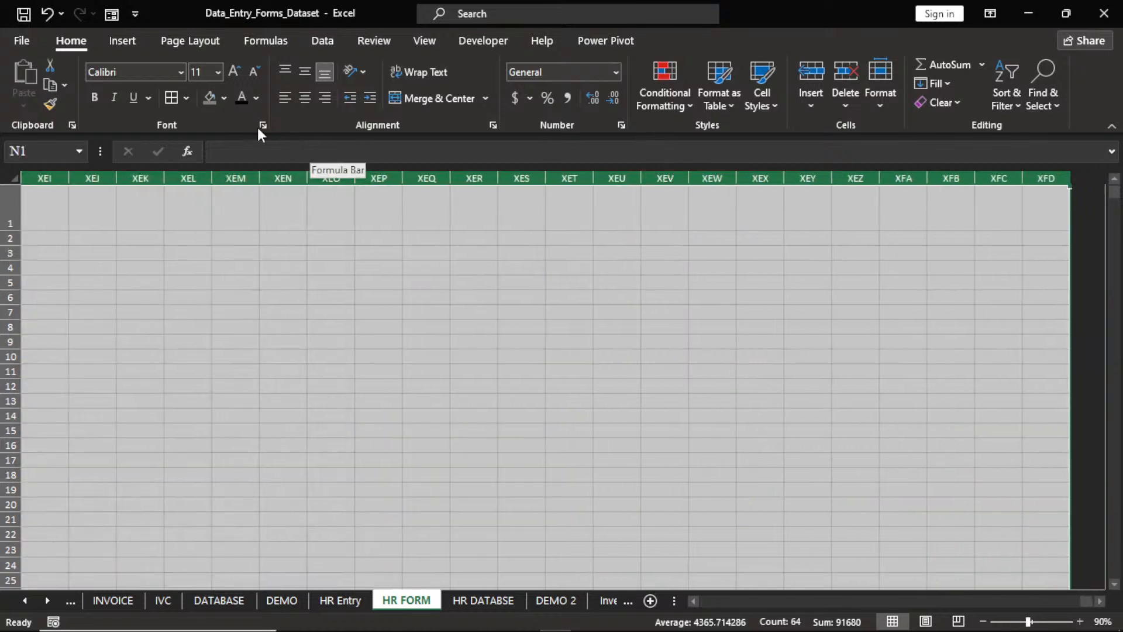
pyautogui.click(212, 101)
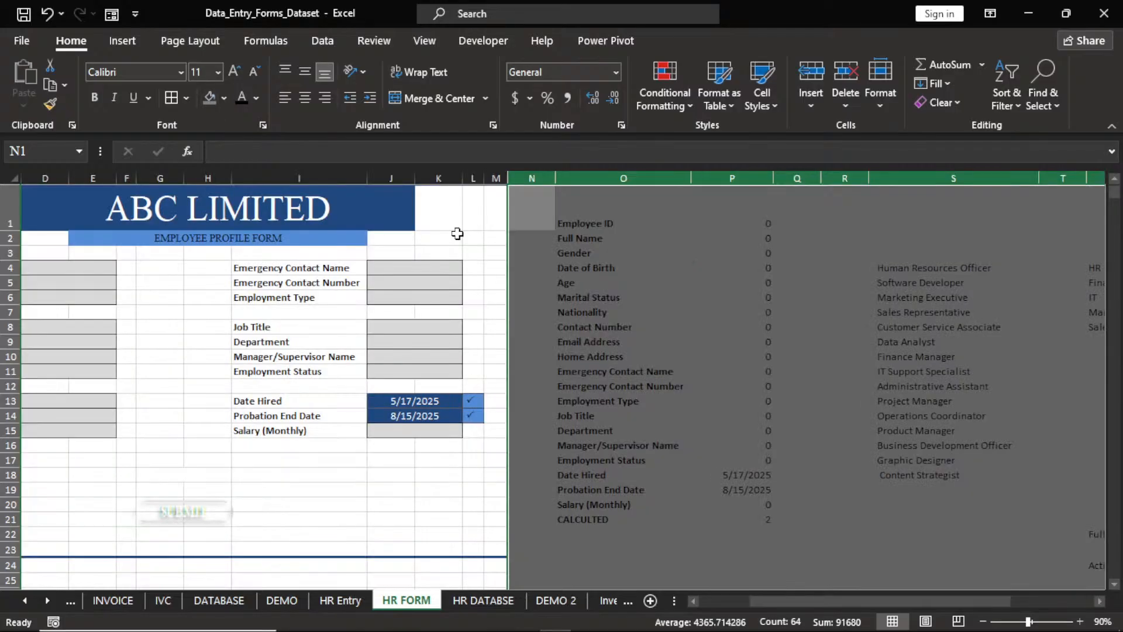
pyautogui.click(693, 601)
pyautogui.click(693, 601)
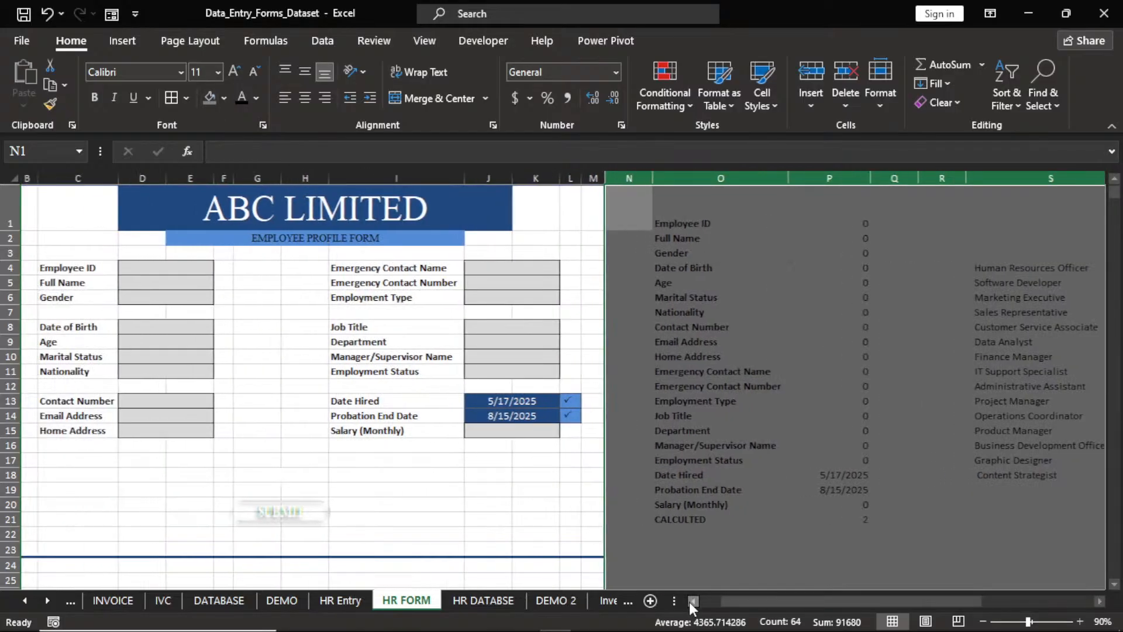
pyautogui.click(693, 600)
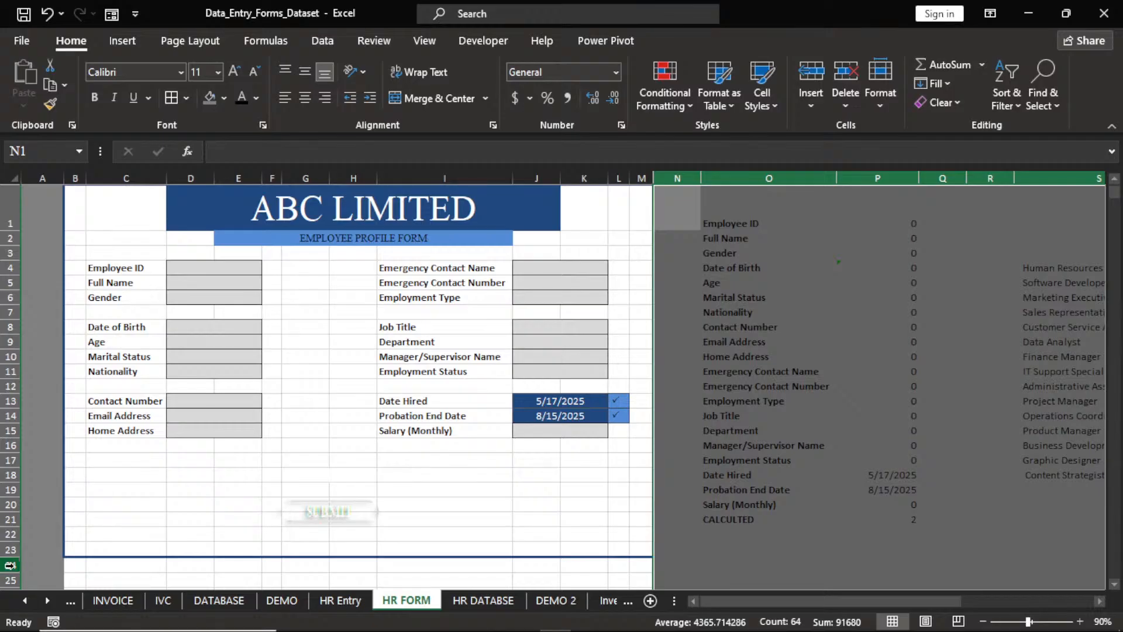
pyautogui.click(10, 565)
pyautogui.hotkey('ctrl', 'shift', 'Down')
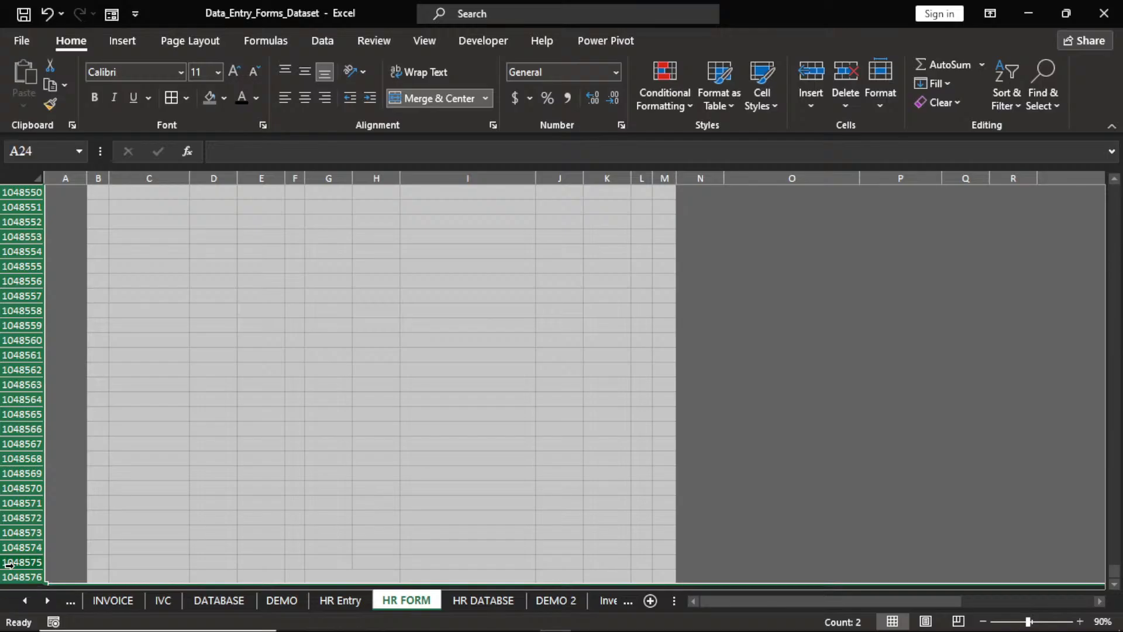
pyautogui.click(210, 98)
pyautogui.hotkey('ctrl', 'BackSpace')
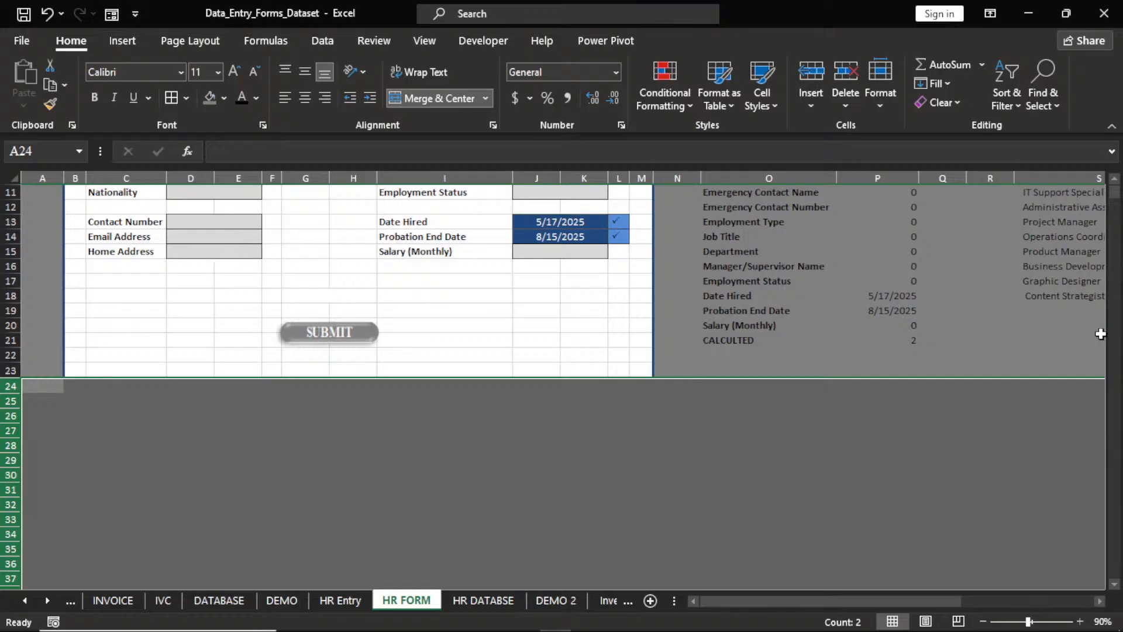
pyautogui.click(1115, 183)
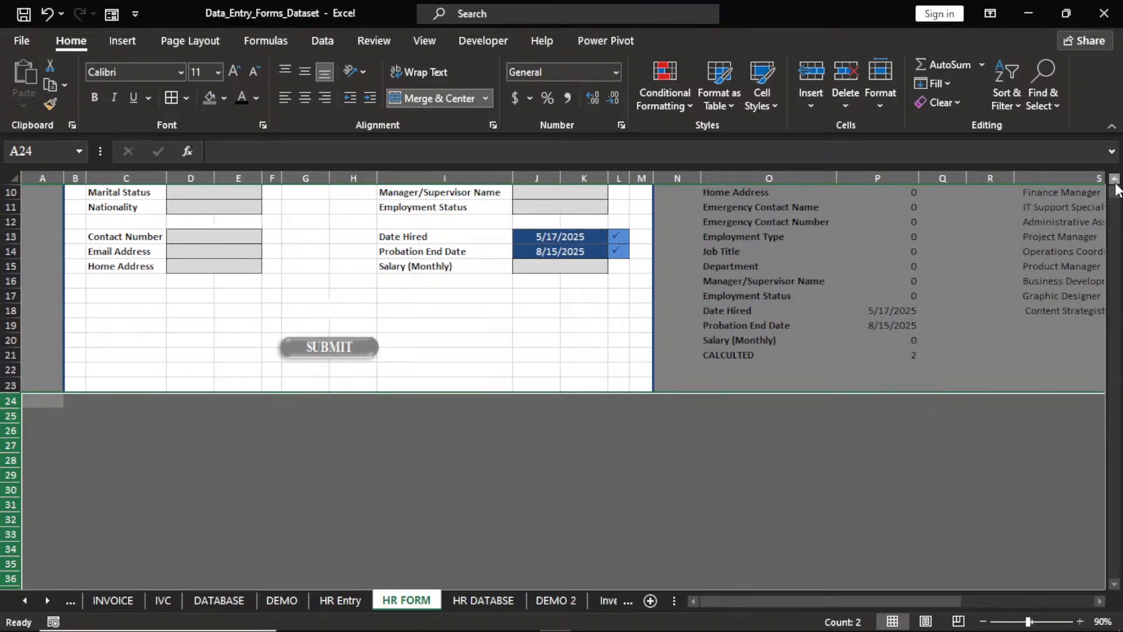
pyautogui.scroll(3, 1115, 186)
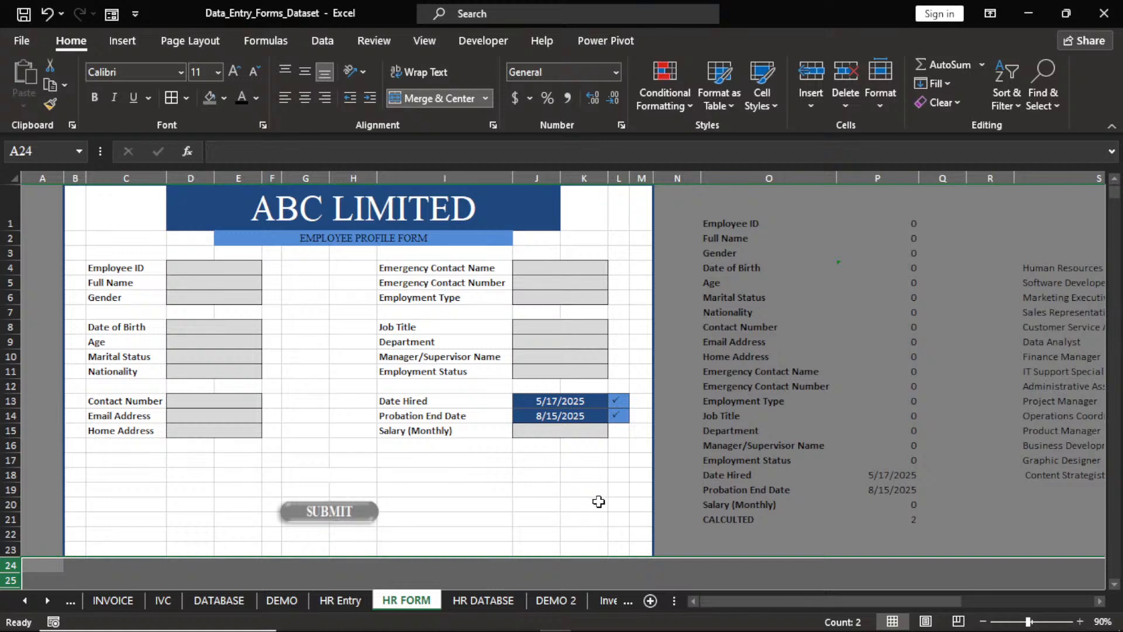
pyautogui.click(742, 554)
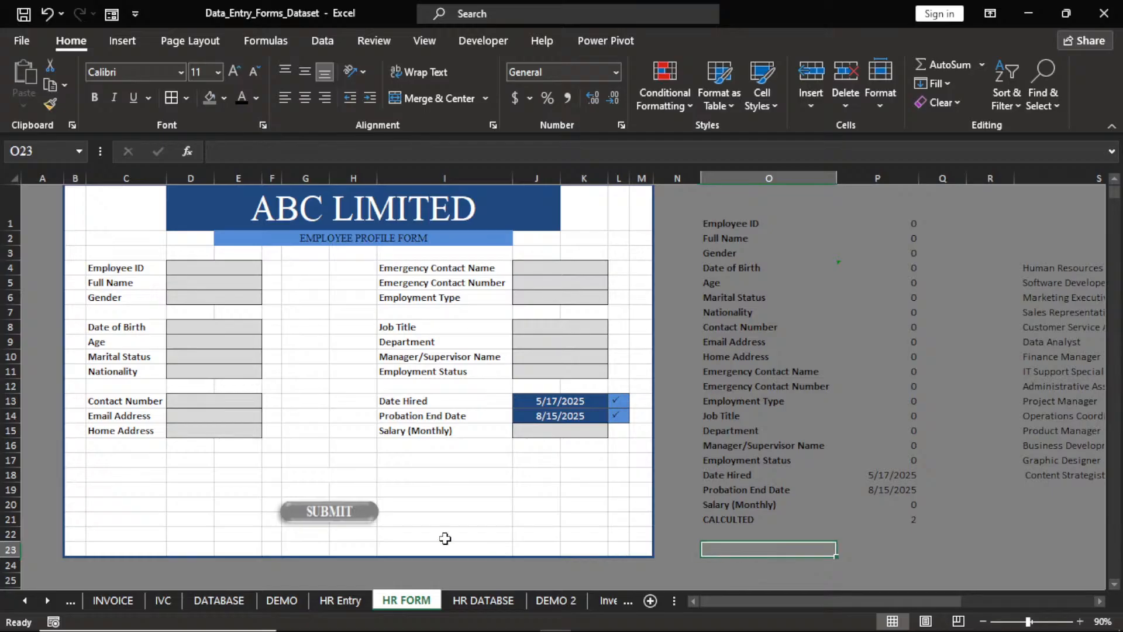
# Recolor the SUBMIT button picture with the Washout effect from Picture Format.
pyautogui.click(329, 511)
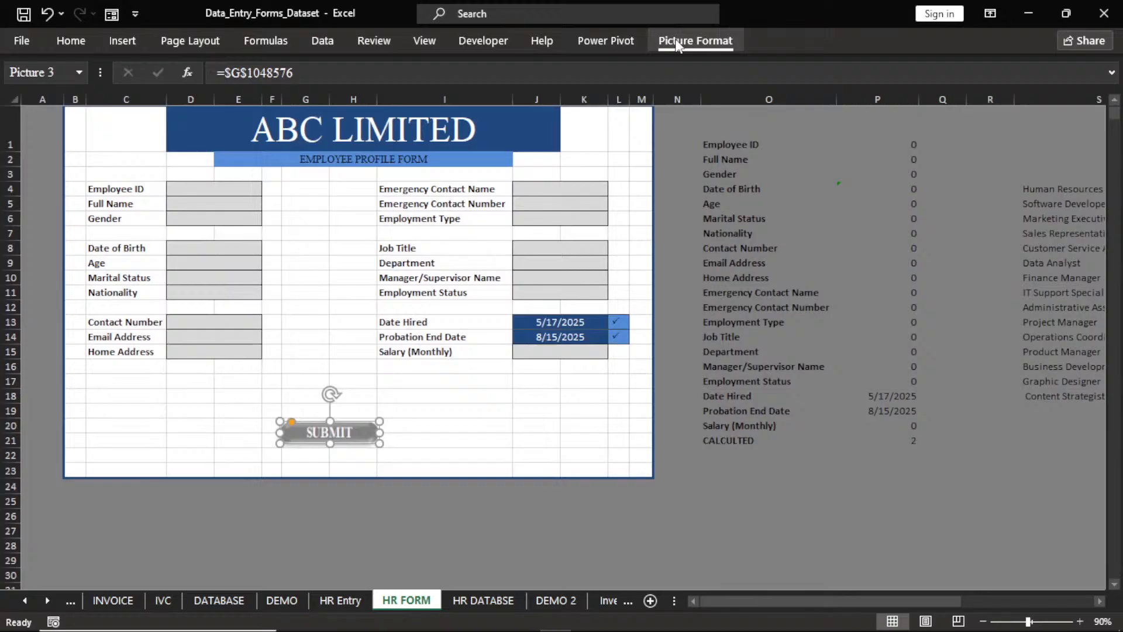
pyautogui.click(684, 40)
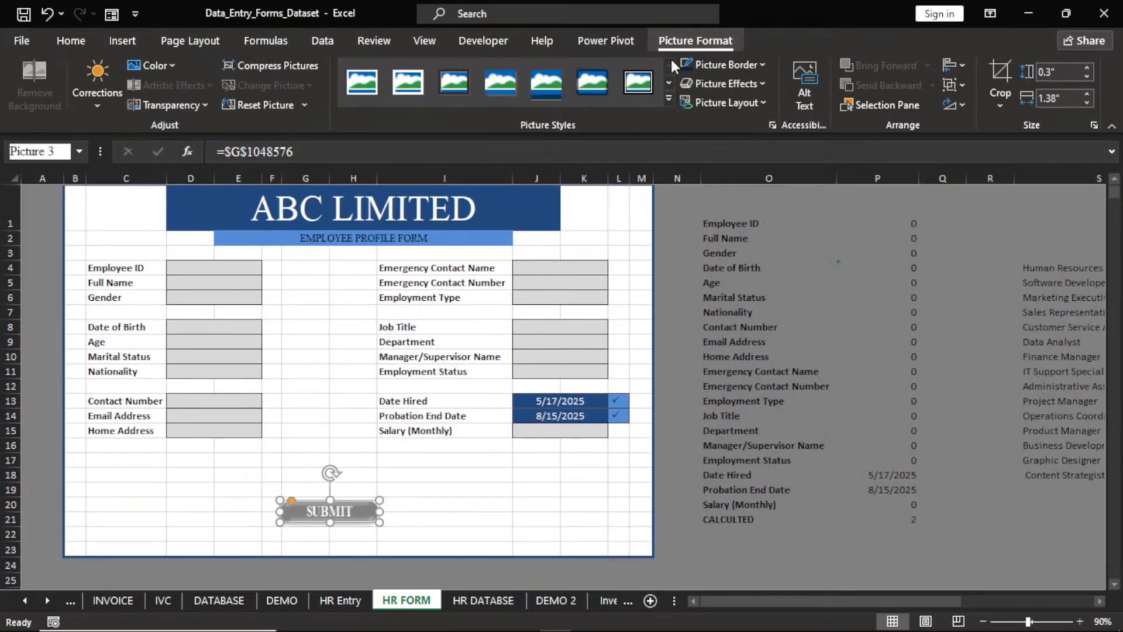
pyautogui.doubleClick(679, 46)
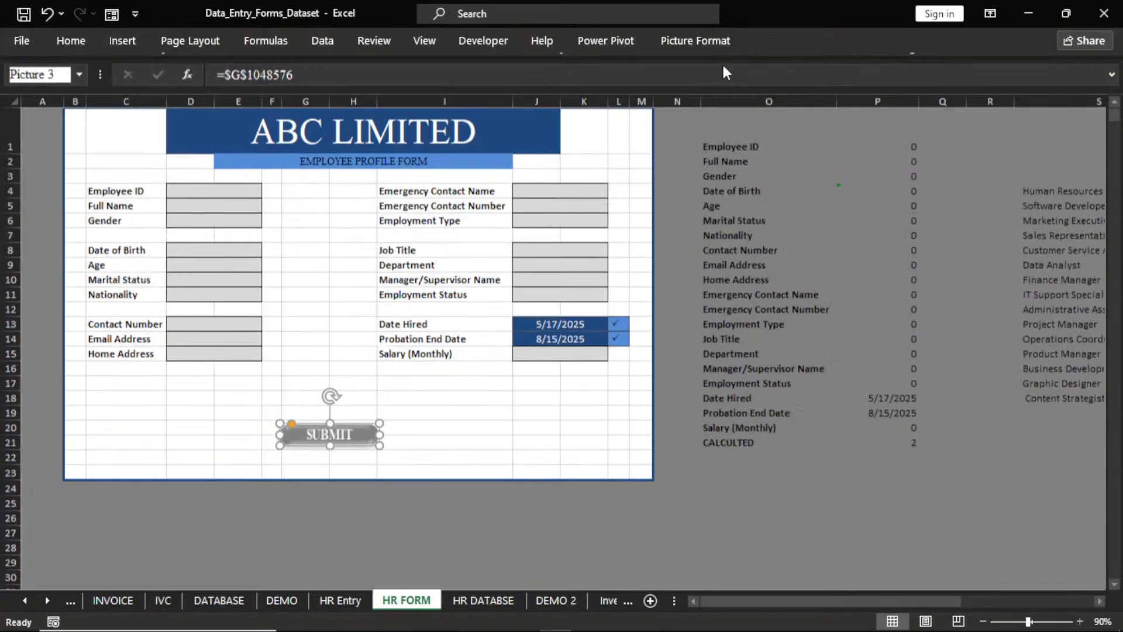
pyautogui.hotkey('ctrl', 'F1')
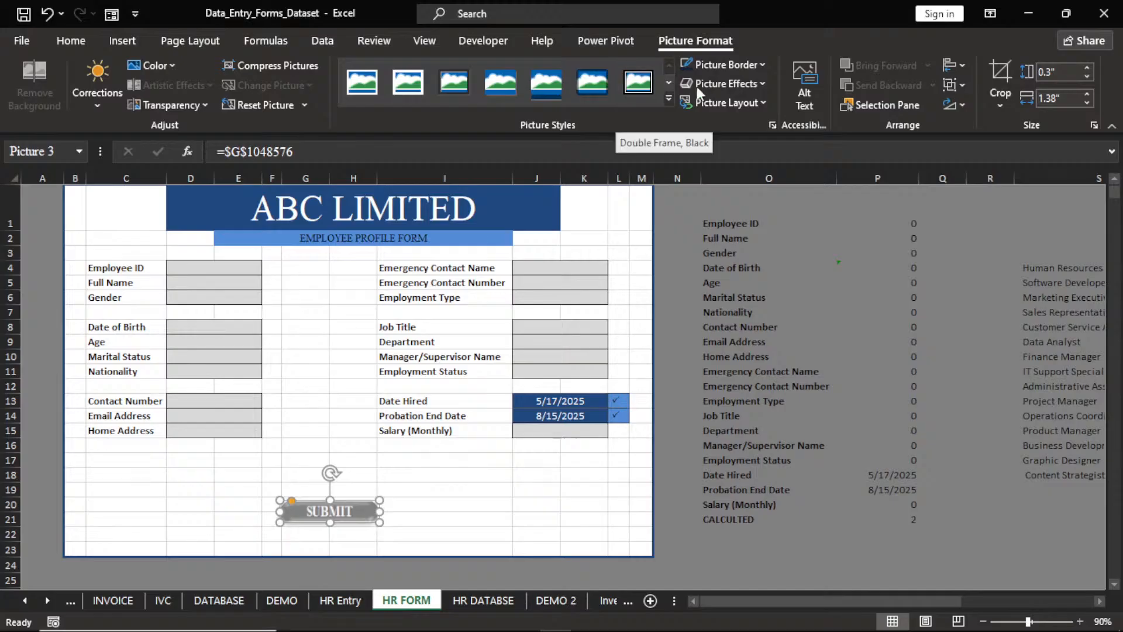
pyautogui.click(300, 66)
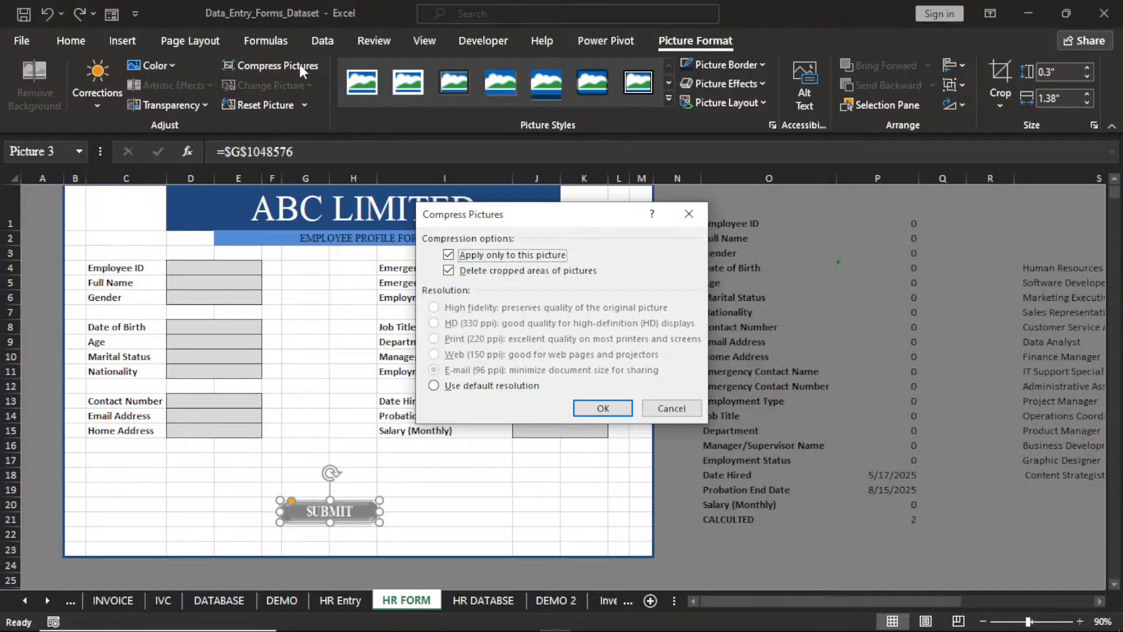
pyautogui.click(688, 214)
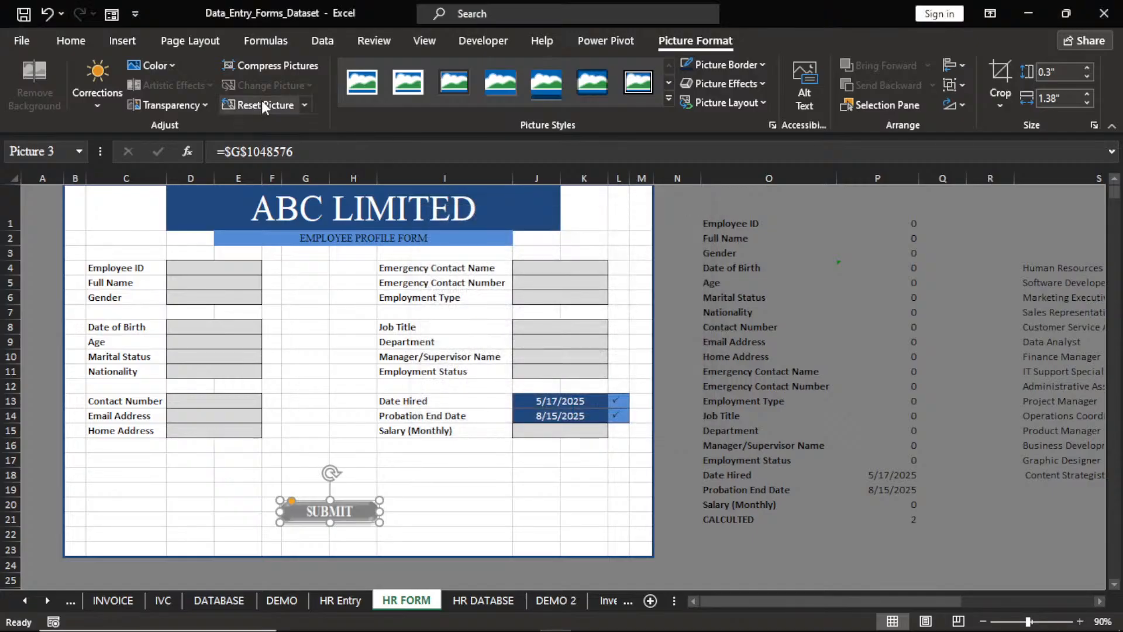
pyautogui.click(175, 67)
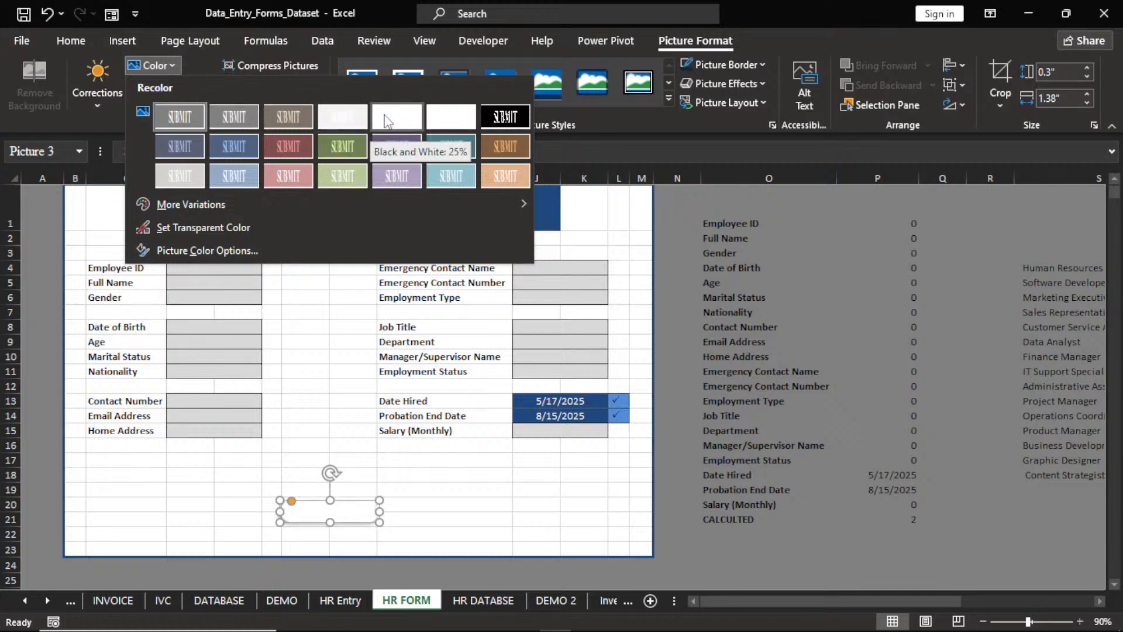
pyautogui.click(351, 114)
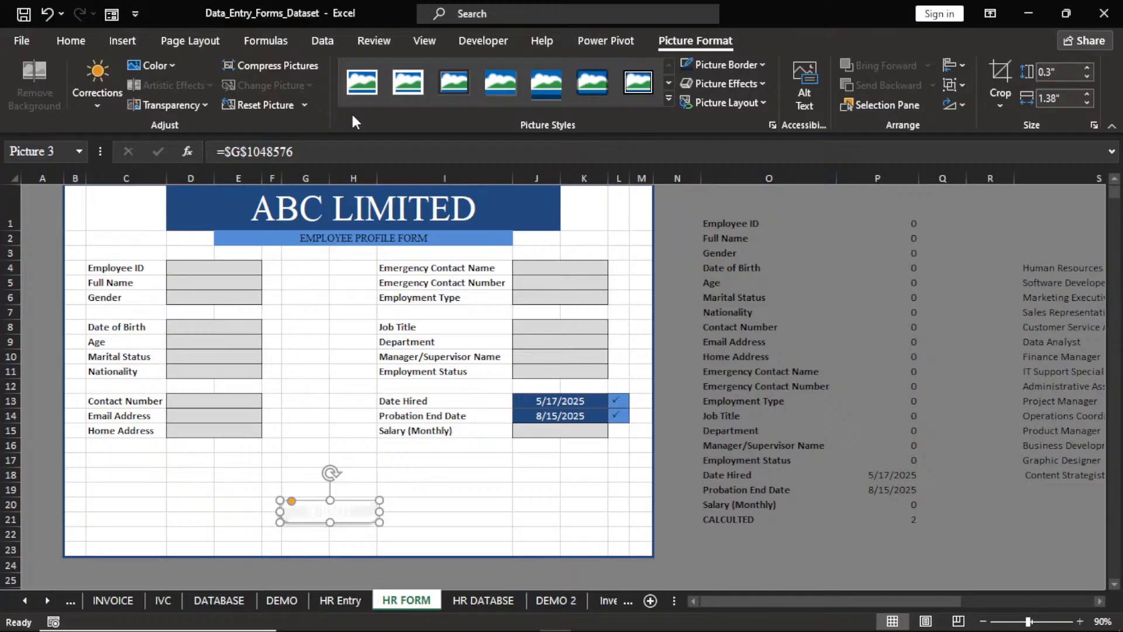
pyautogui.click(477, 474)
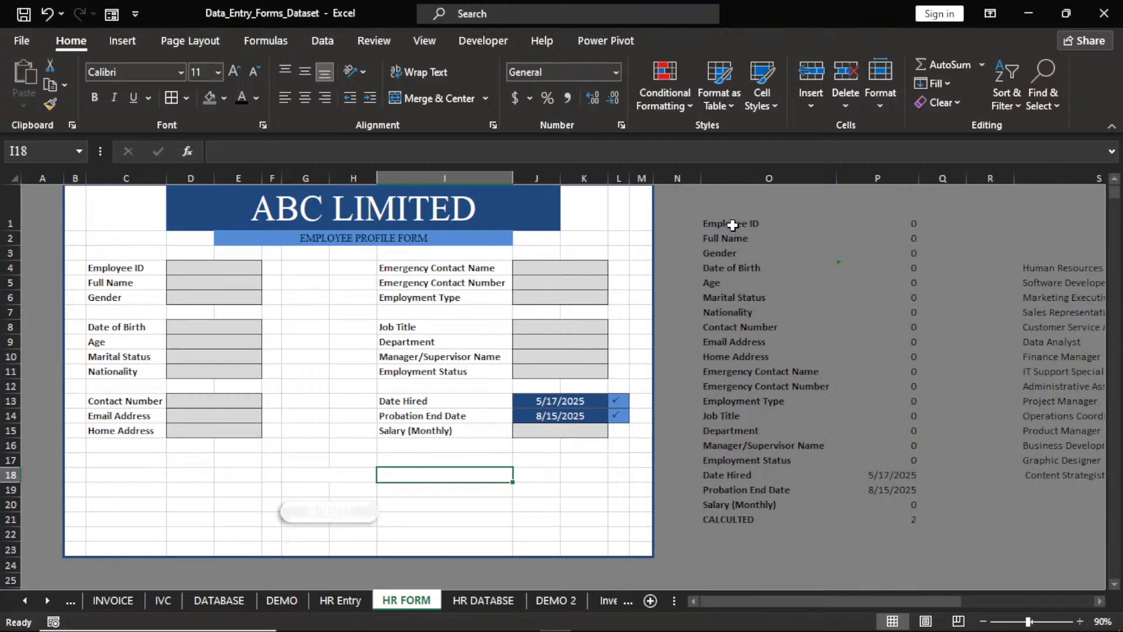
# Color the column O helper labels grey so they blend into the background.
pyautogui.moveTo(732, 225); pyautogui.dragTo(728, 509)
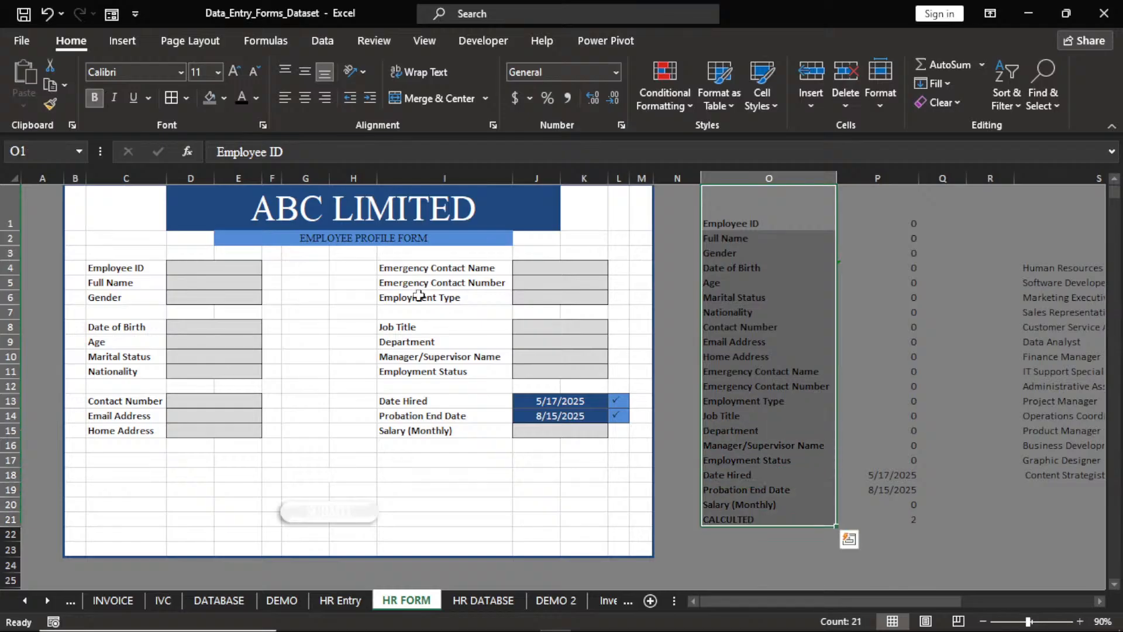
pyautogui.click(256, 98)
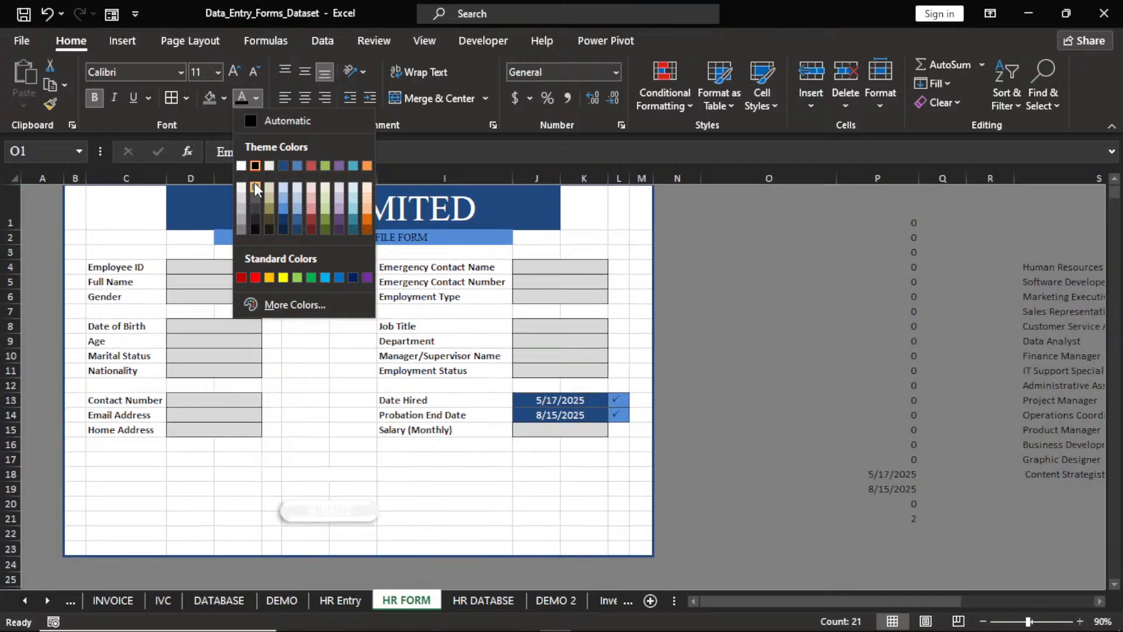
pyautogui.click(254, 184)
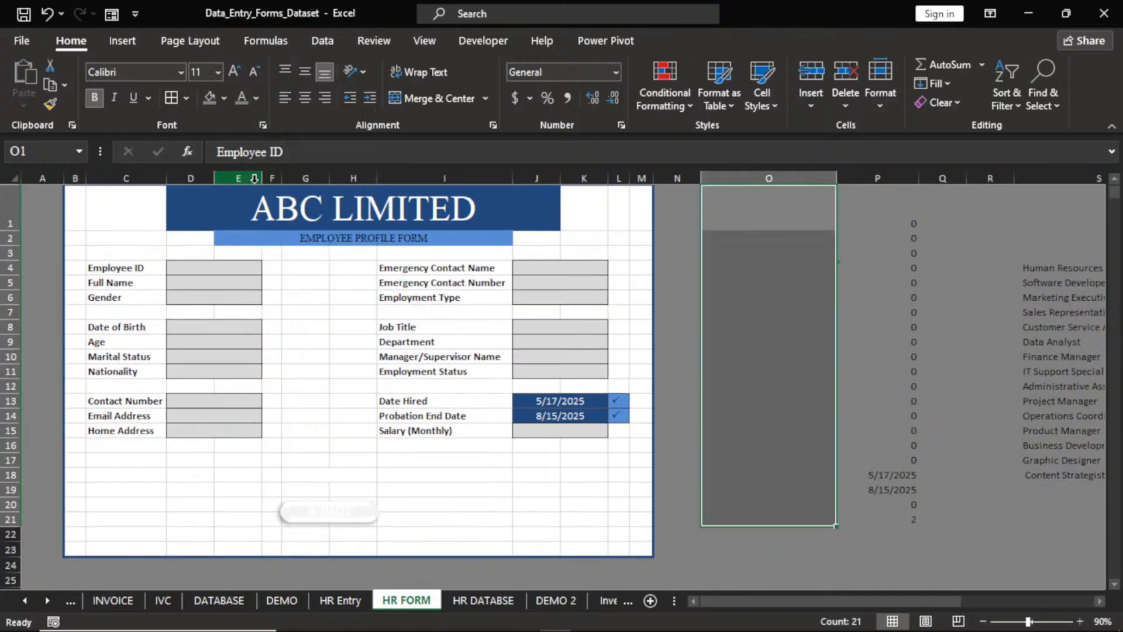
# Hide the helper values and lists in P1:Y25 with the same grey font color.
pyautogui.click(884, 199)
pyautogui.moveTo(885, 199); pyautogui.dragTo(1091, 574)
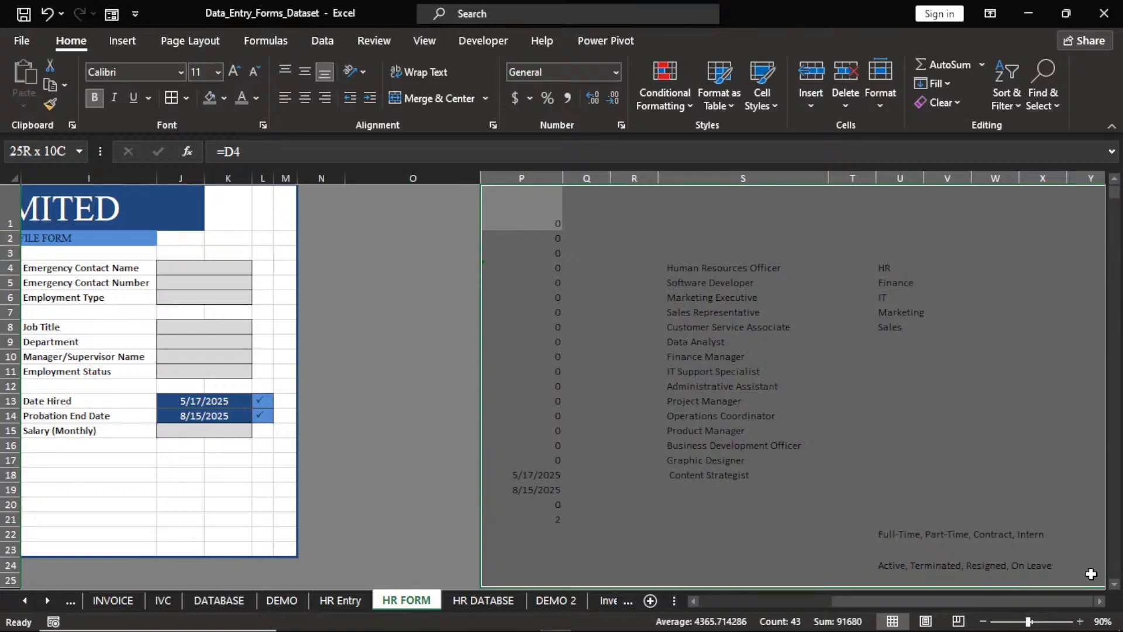
pyautogui.click(241, 97)
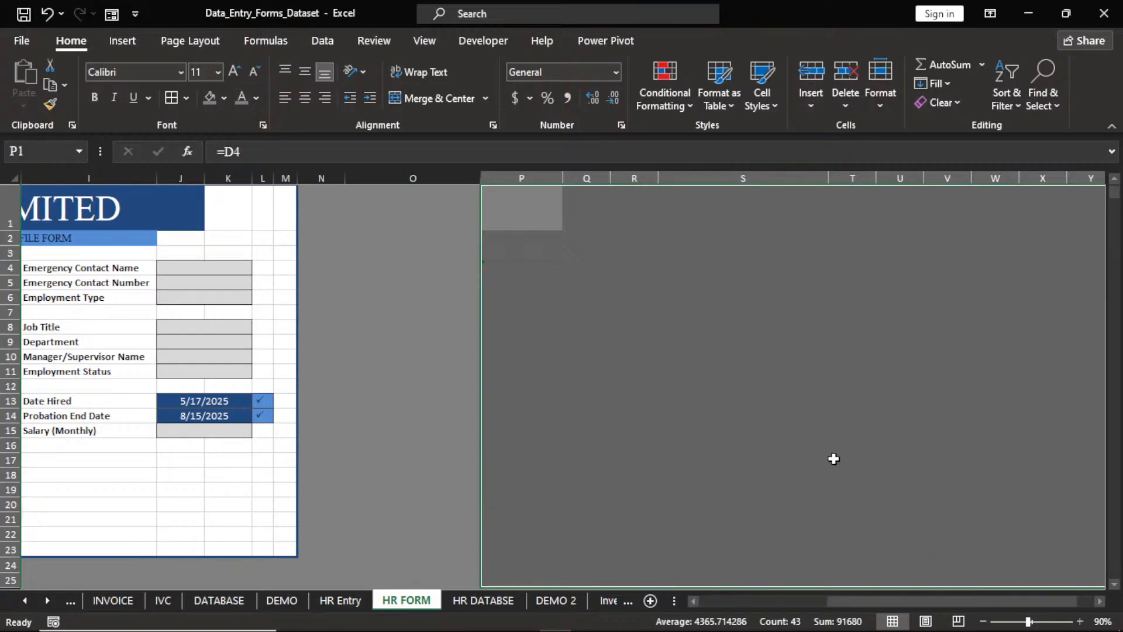
pyautogui.moveTo(873, 602); pyautogui.dragTo(646, 604)
pyautogui.click(818, 489)
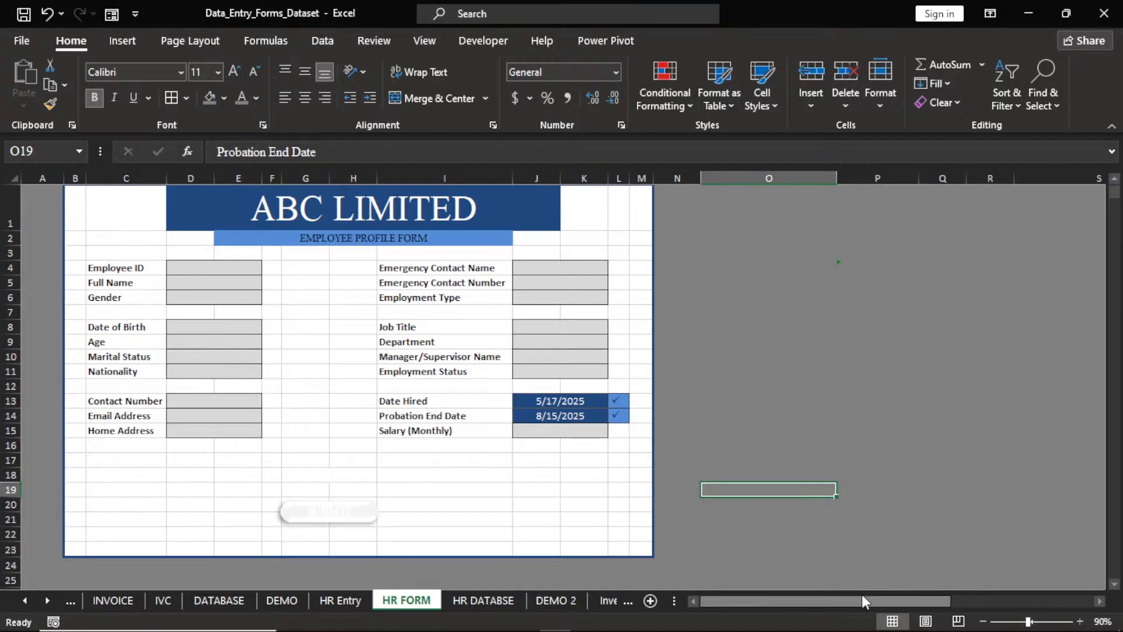
# Uncheck Gridlines on the View tab so the HR FORM sits on plain white.
pyautogui.click(981, 621)
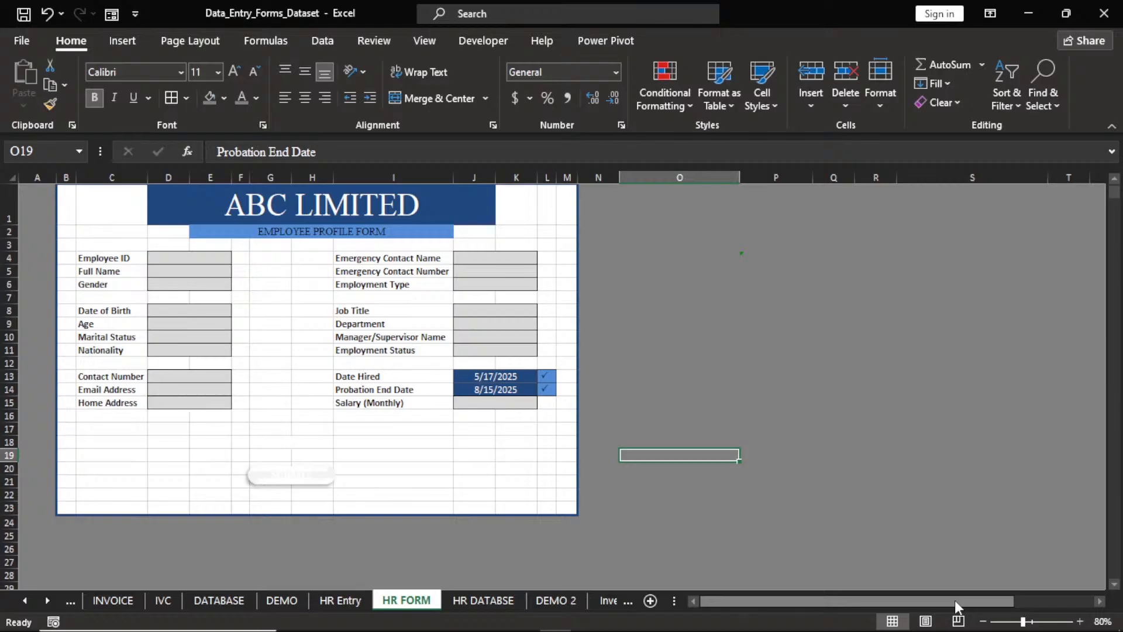
pyautogui.click(1080, 621)
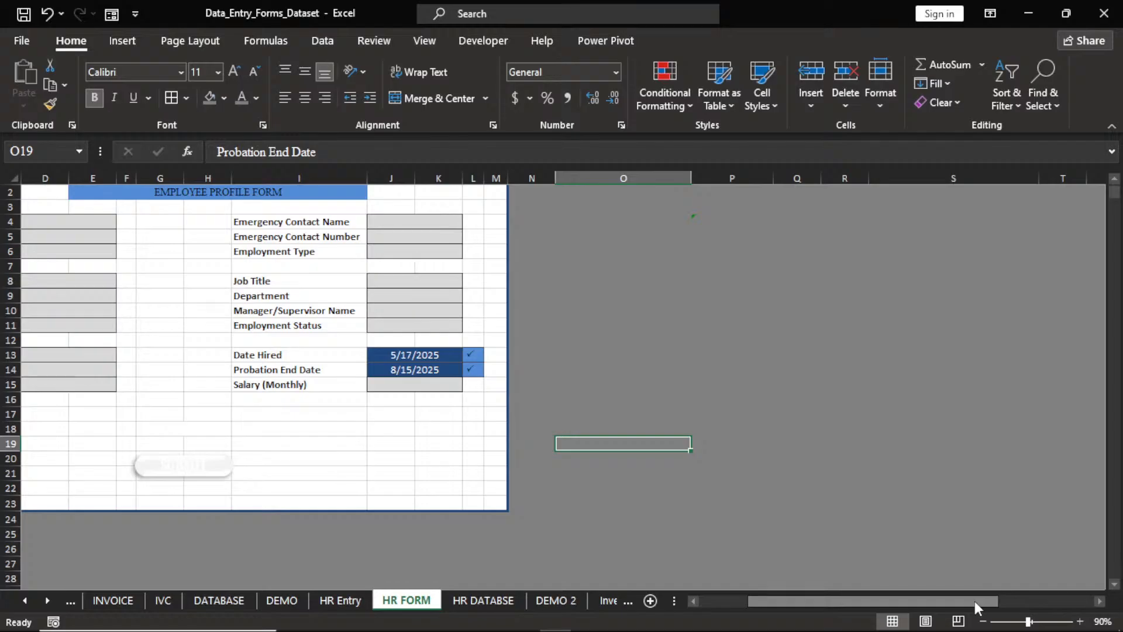
pyautogui.moveTo(975, 601); pyautogui.dragTo(895, 620)
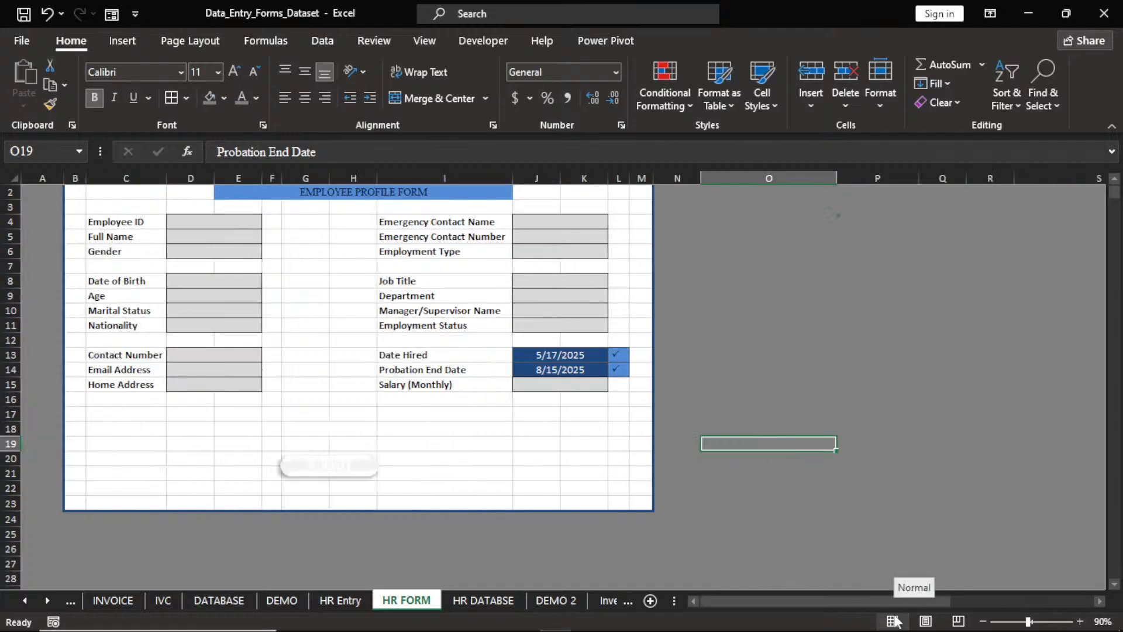
pyautogui.click(1115, 182)
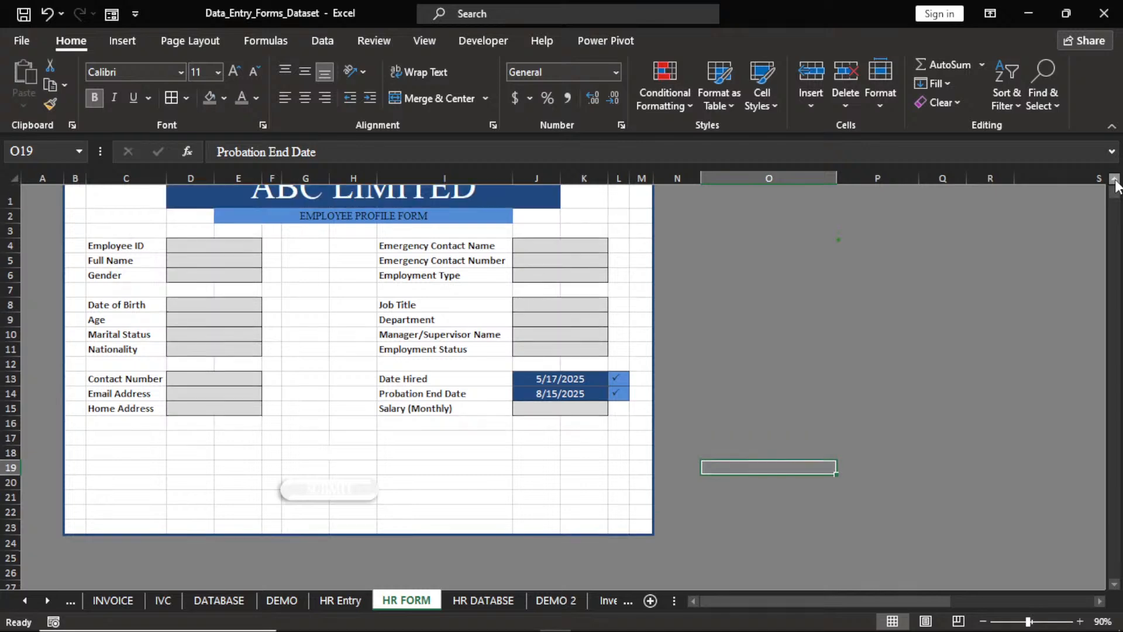
pyautogui.click(1115, 181)
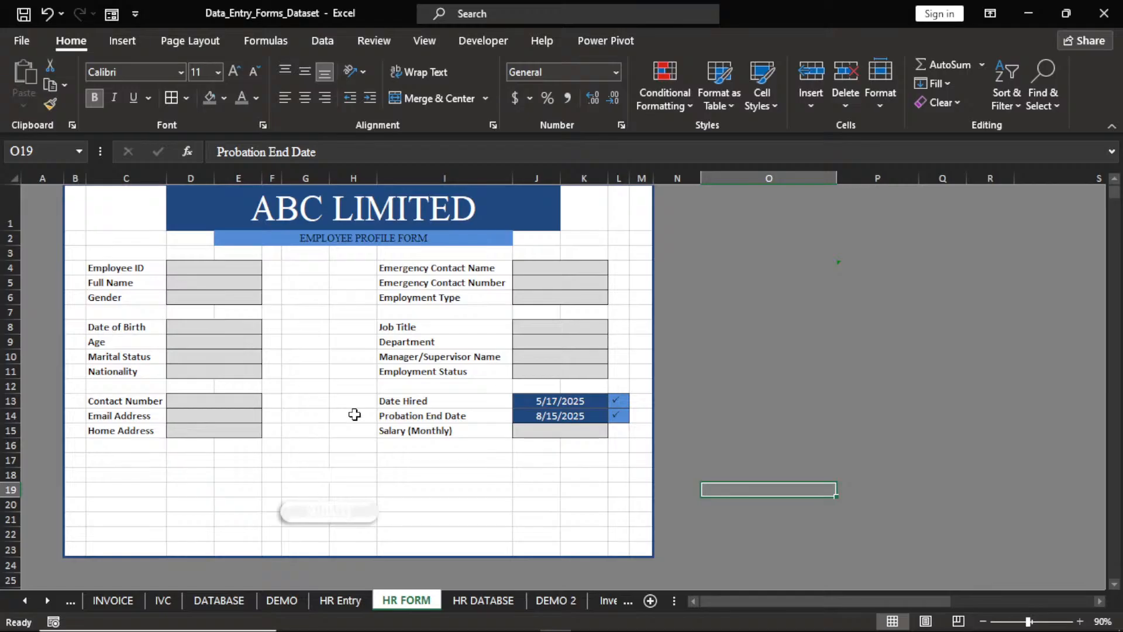
pyautogui.click(307, 356)
pyautogui.click(430, 40)
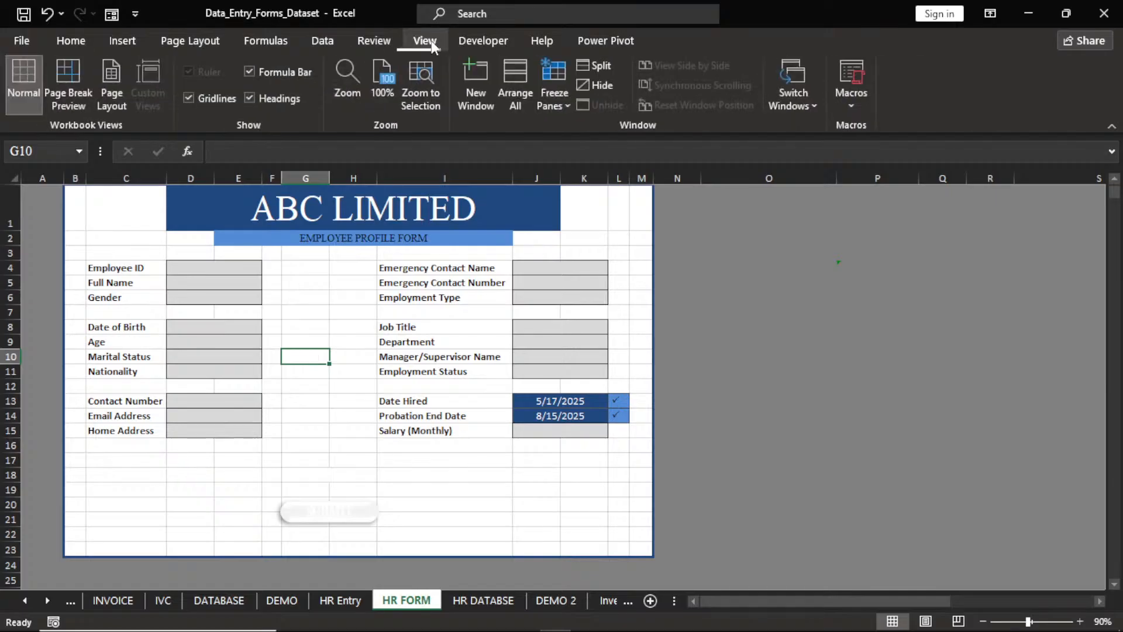
pyautogui.click(189, 98)
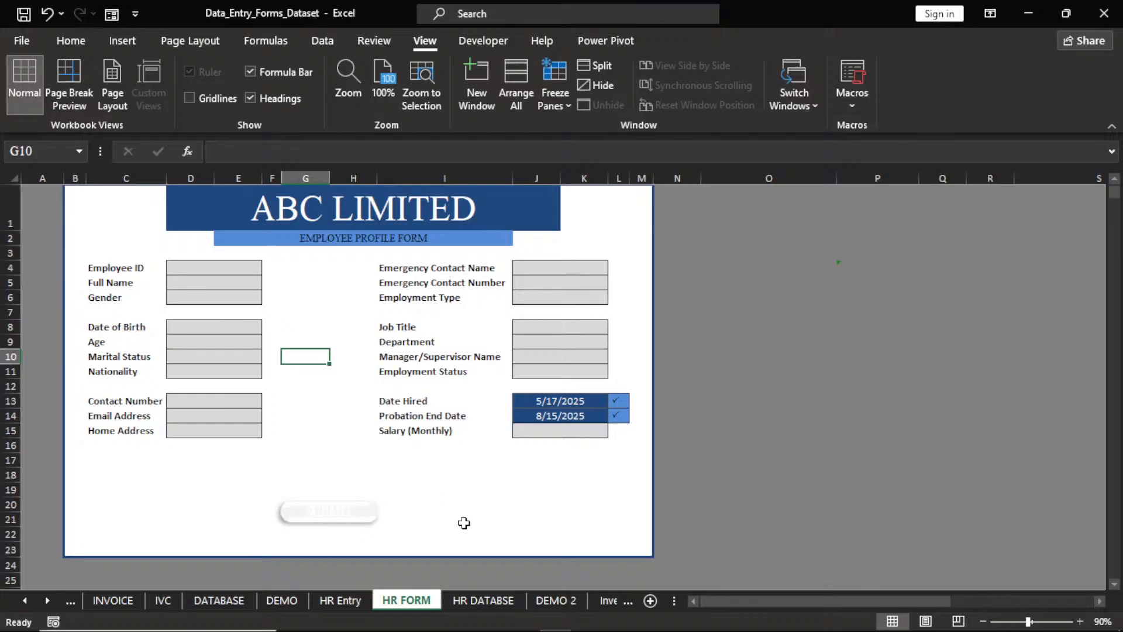
# Assign the HR macro to the SUBMIT button picture.
pyautogui.click(339, 513)
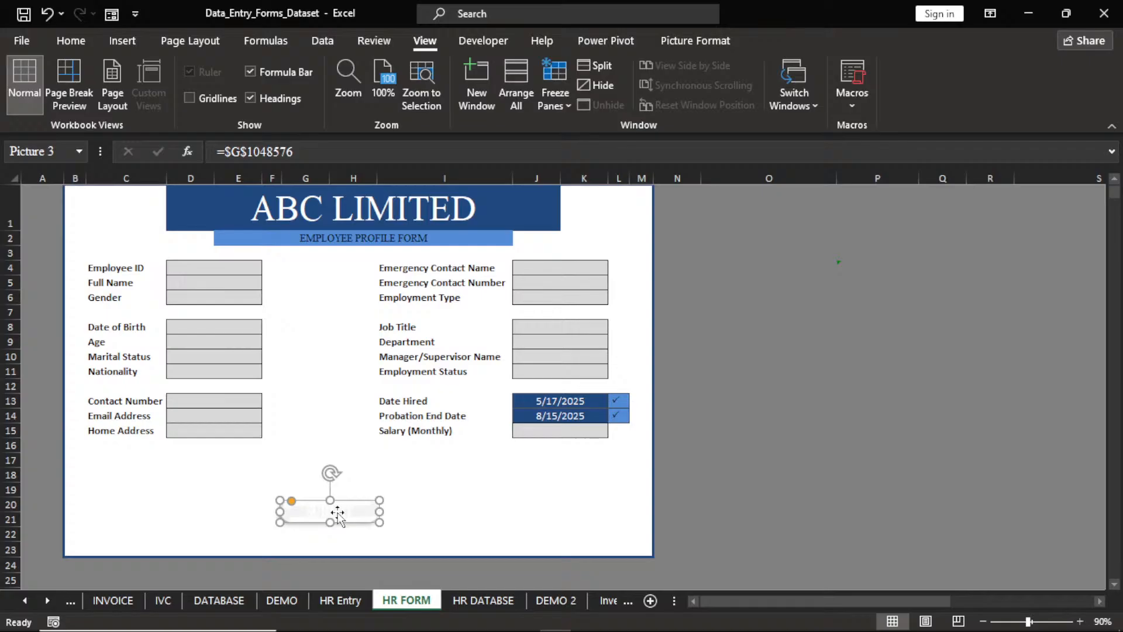
pyautogui.rightClick(338, 513)
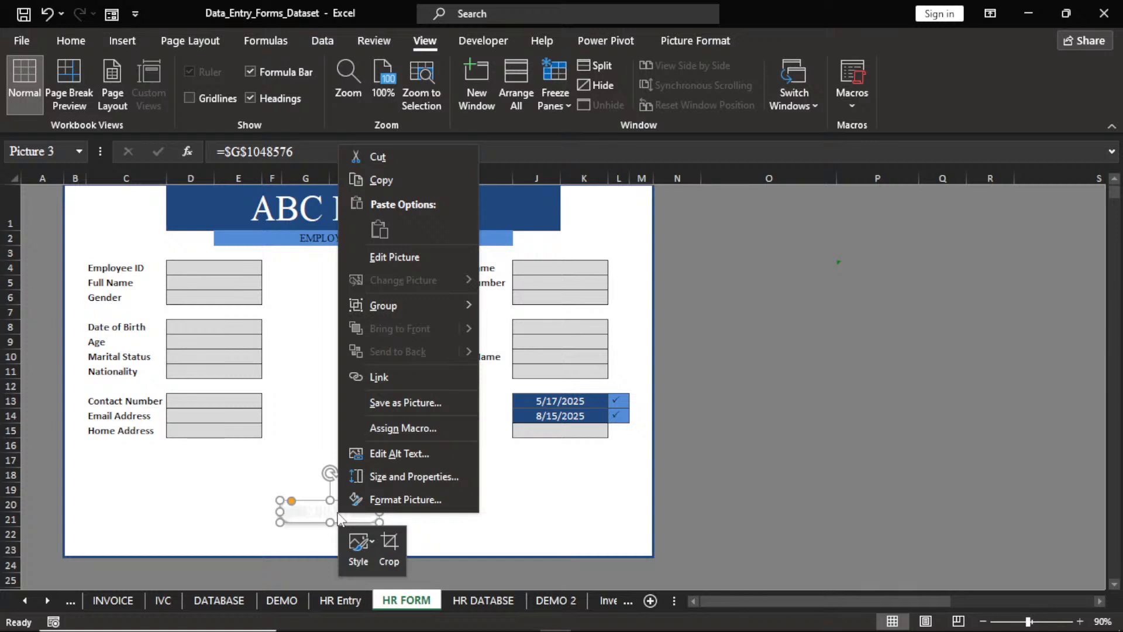
pyautogui.click(417, 426)
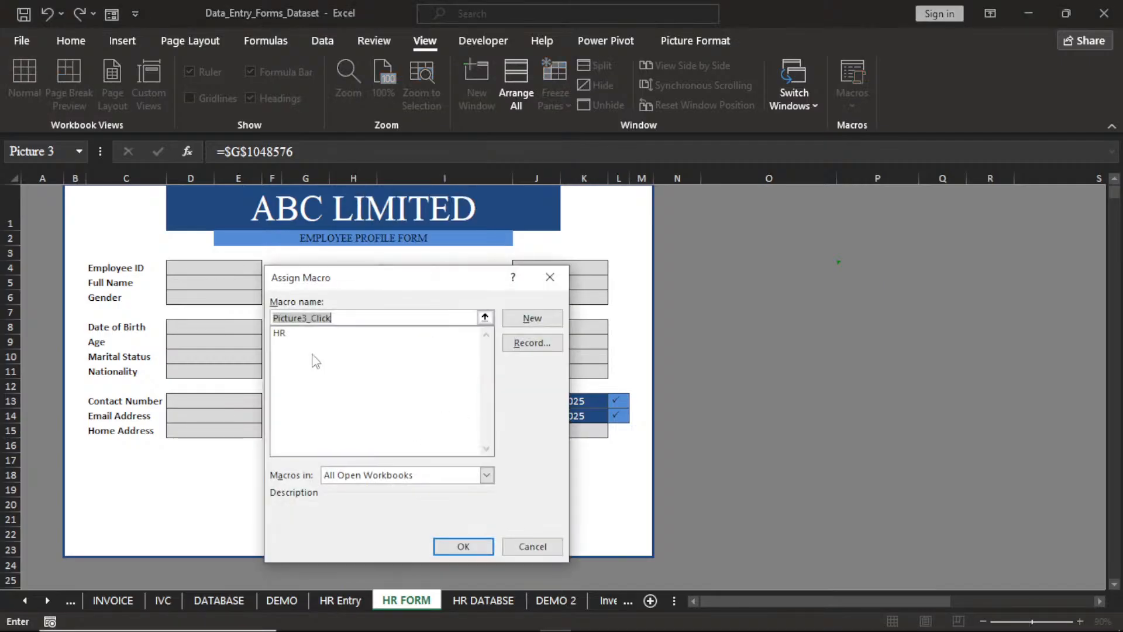
pyautogui.click(281, 333)
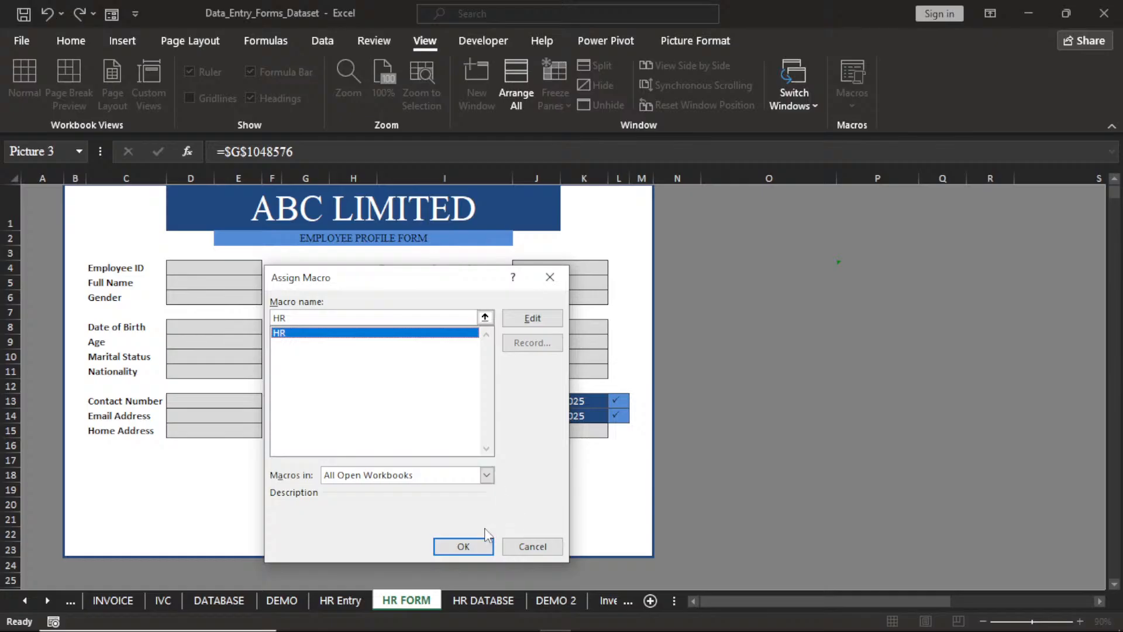
pyautogui.click(463, 545)
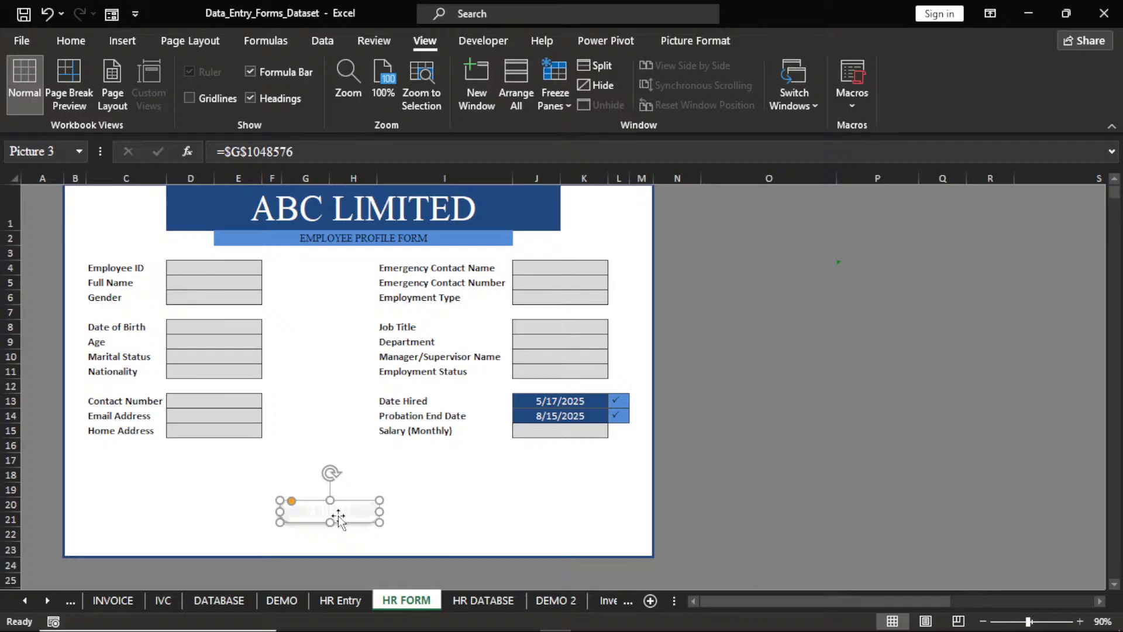
pyautogui.press('Escape')
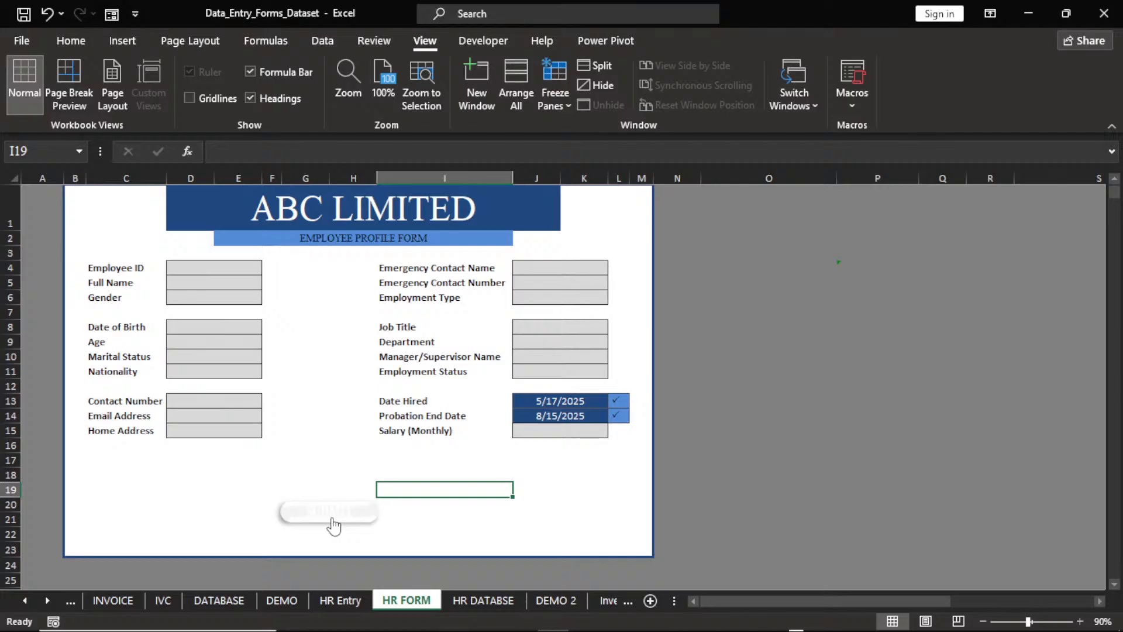
# Enter the employee ID, the employee's full name, gender Male and the birth date.
pyautogui.click(224, 270)
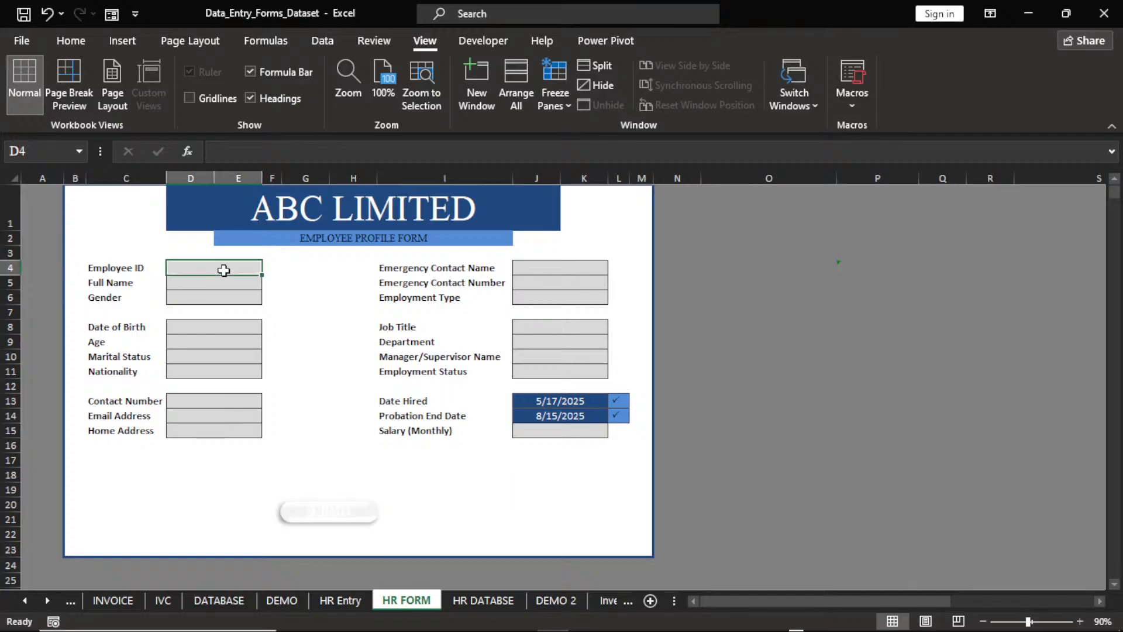
pyautogui.write('12')
pyautogui.press('BackSpace')
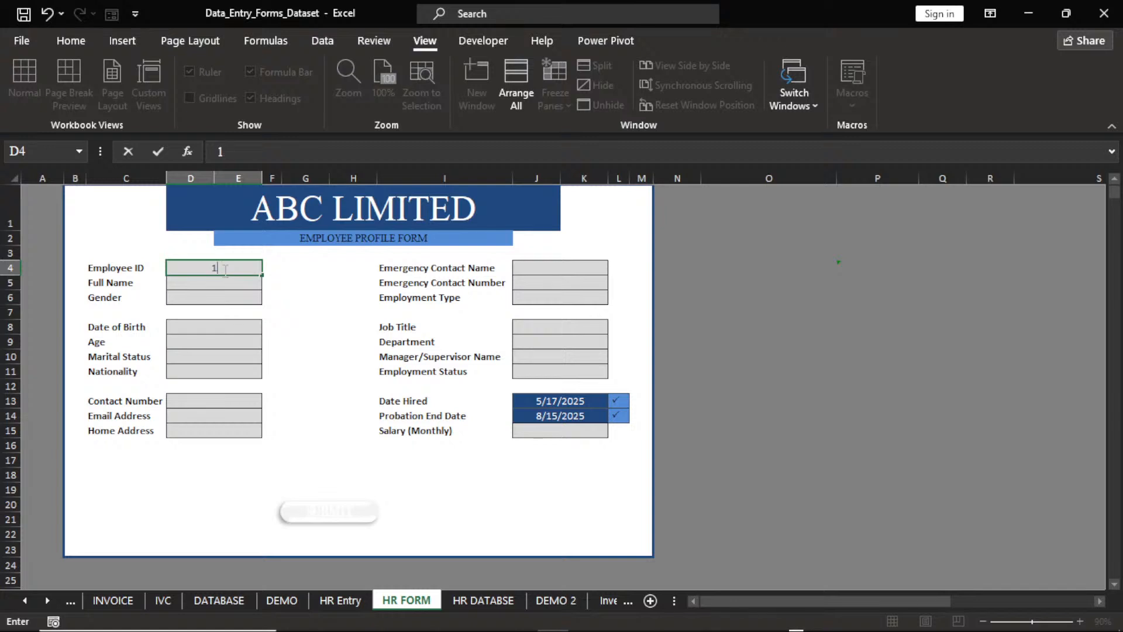
pyautogui.write('12')
pyautogui.press('Return')
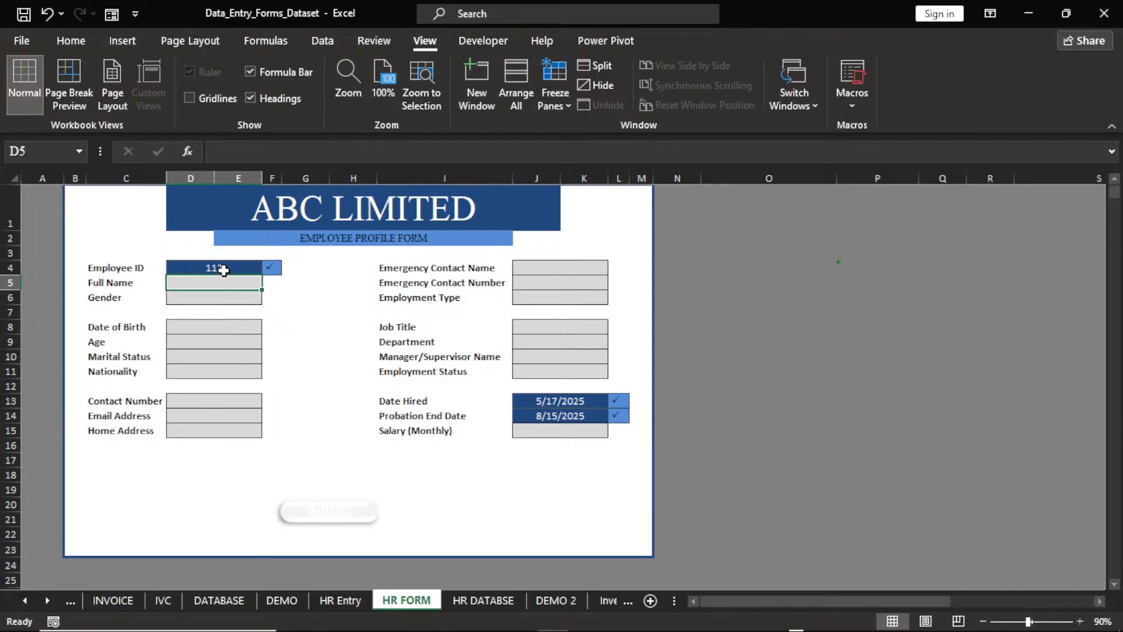
pyautogui.write('ELVIS N.O')
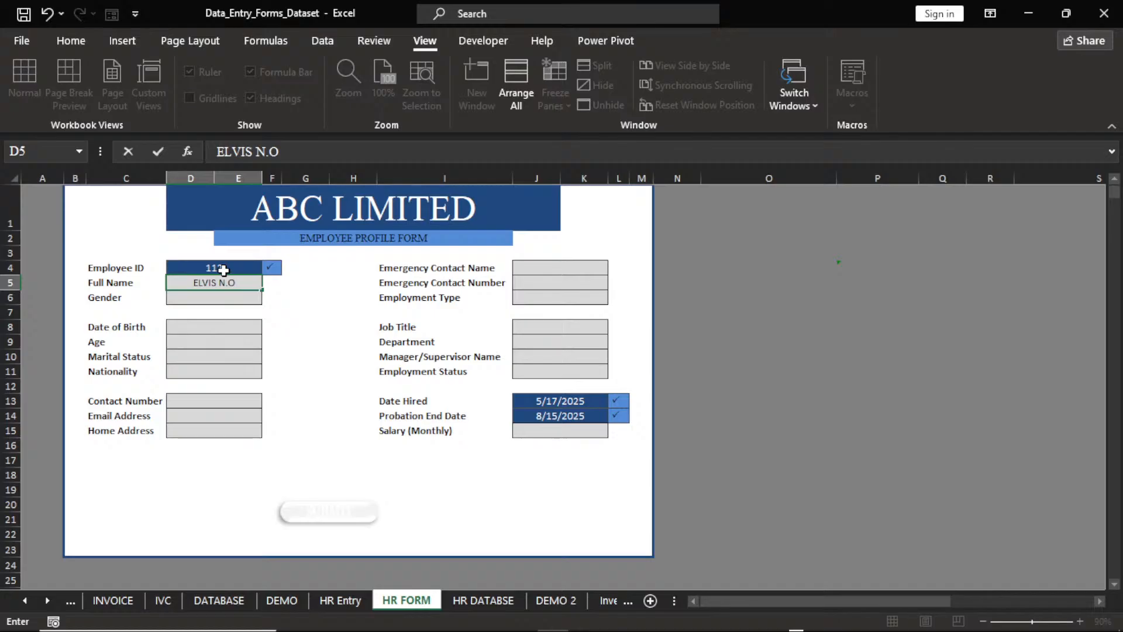
pyautogui.press('Return')
pyautogui.click(270, 298)
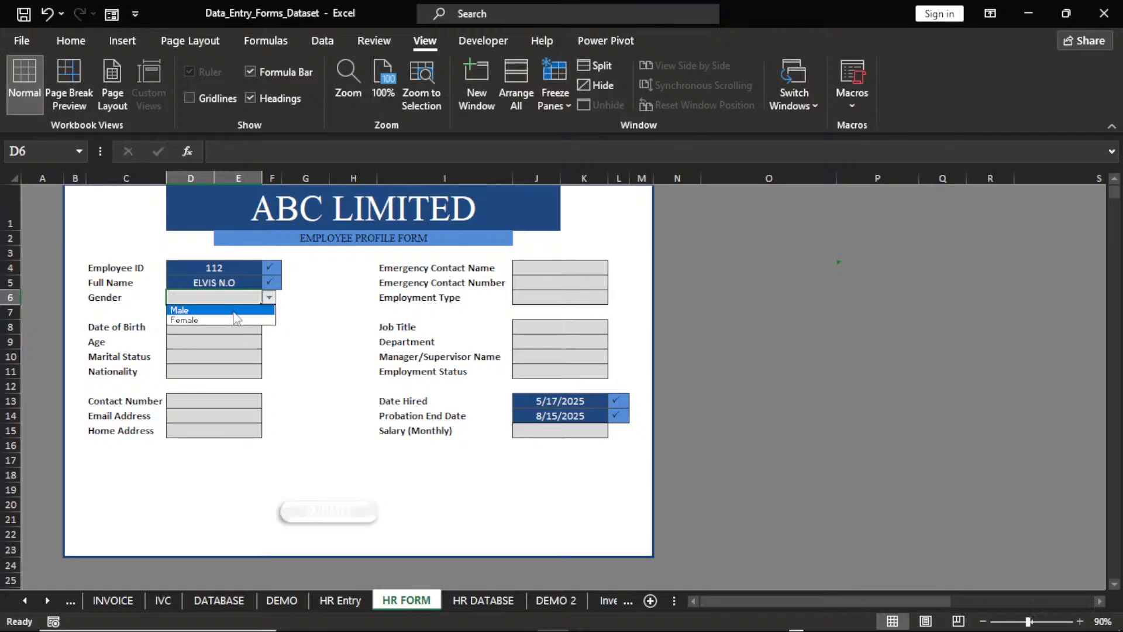
pyautogui.press('Return')
pyautogui.write('1')
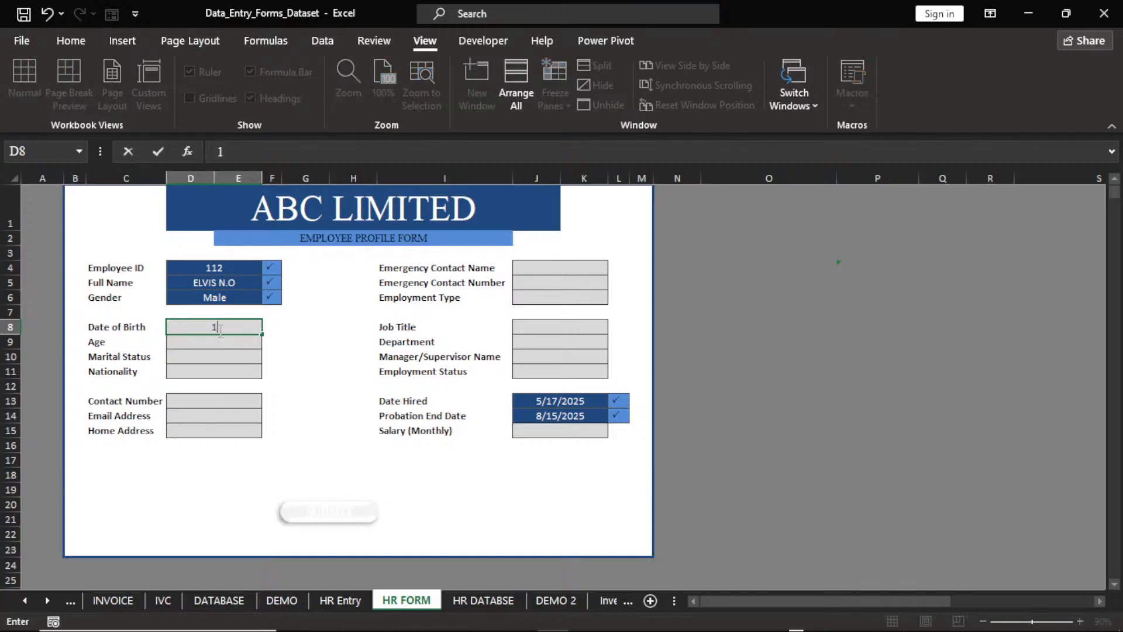
pyautogui.write('2/3/1982')
pyautogui.press('Return')
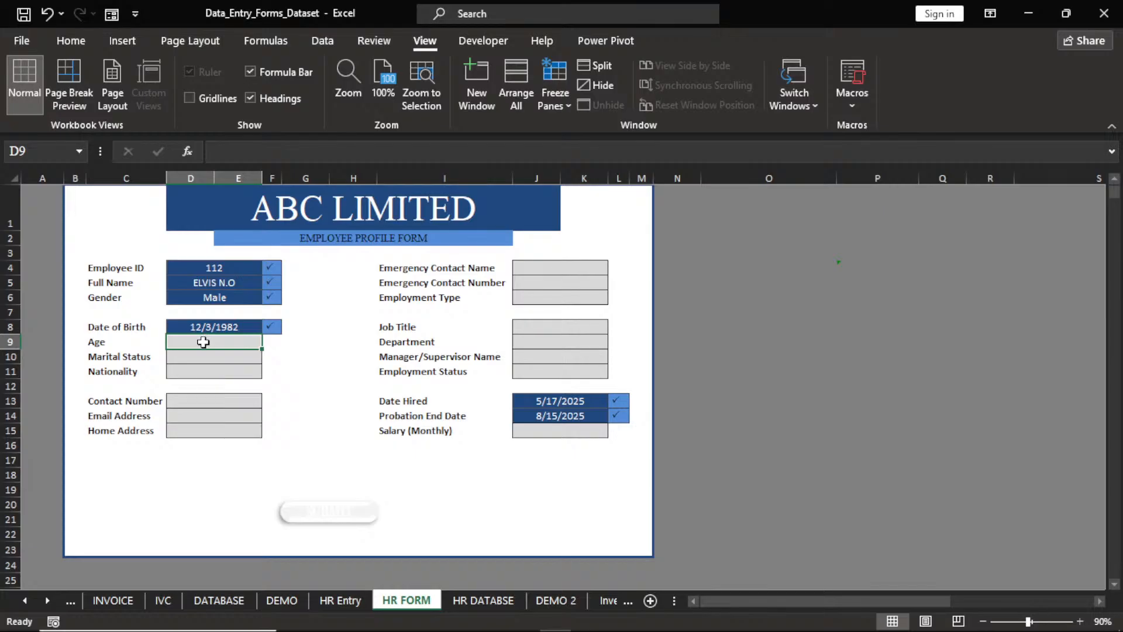
# Enter age 43, marital status Married from the dropdown, and nationality NIGERIA.
pyautogui.write('43')
pyautogui.press('BackSpace')
pyautogui.press('BackSpace')
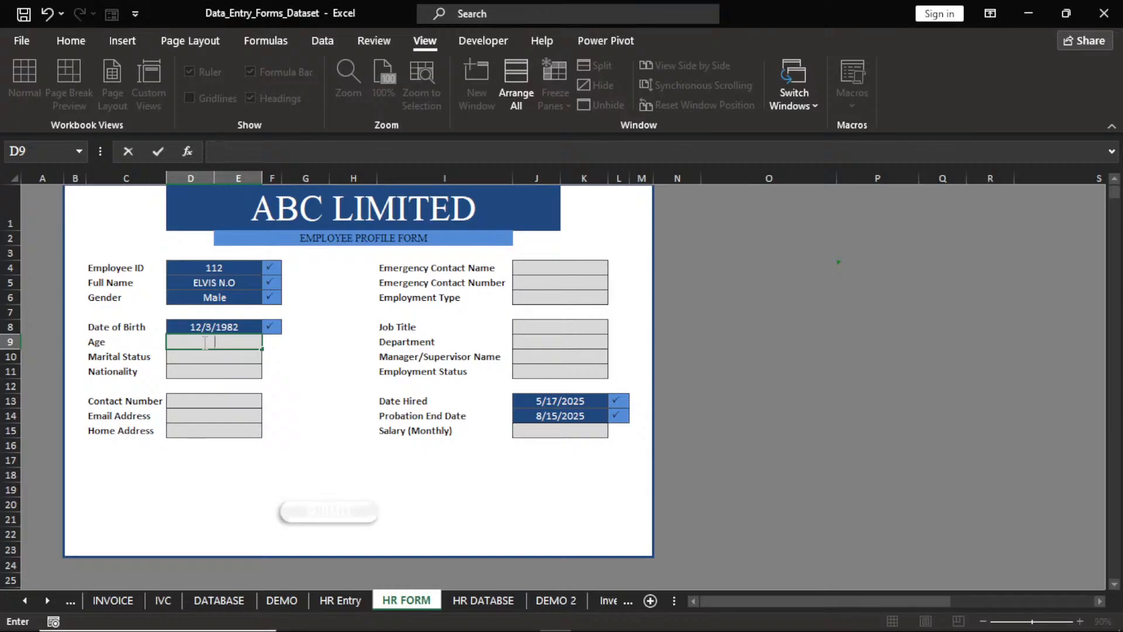
pyautogui.write('43')
pyautogui.press('Return')
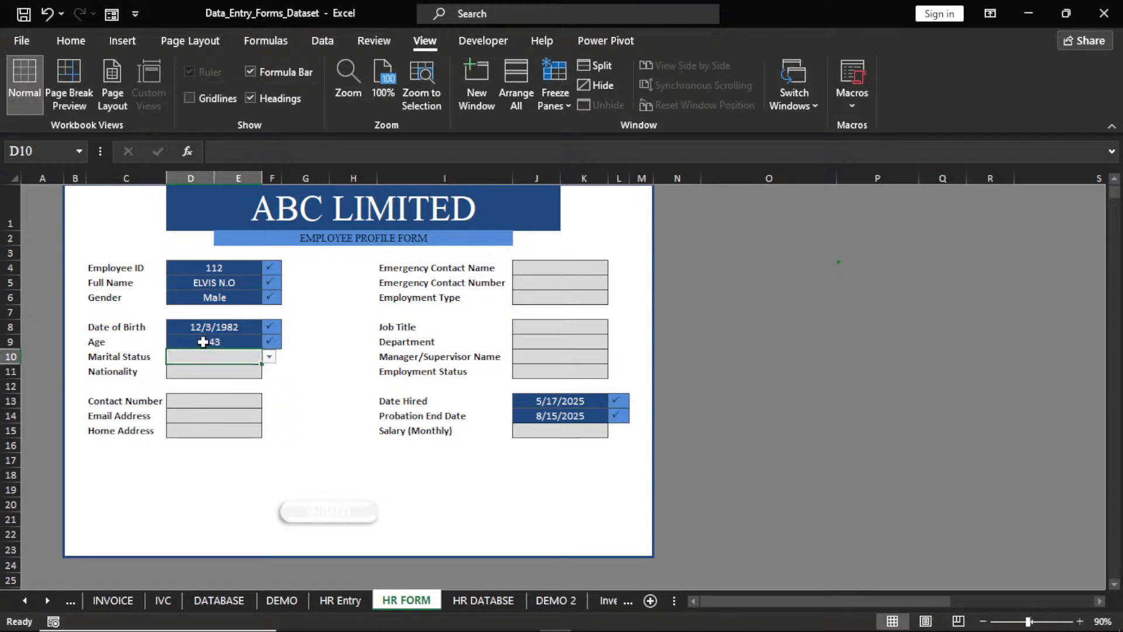
pyautogui.write('Male')
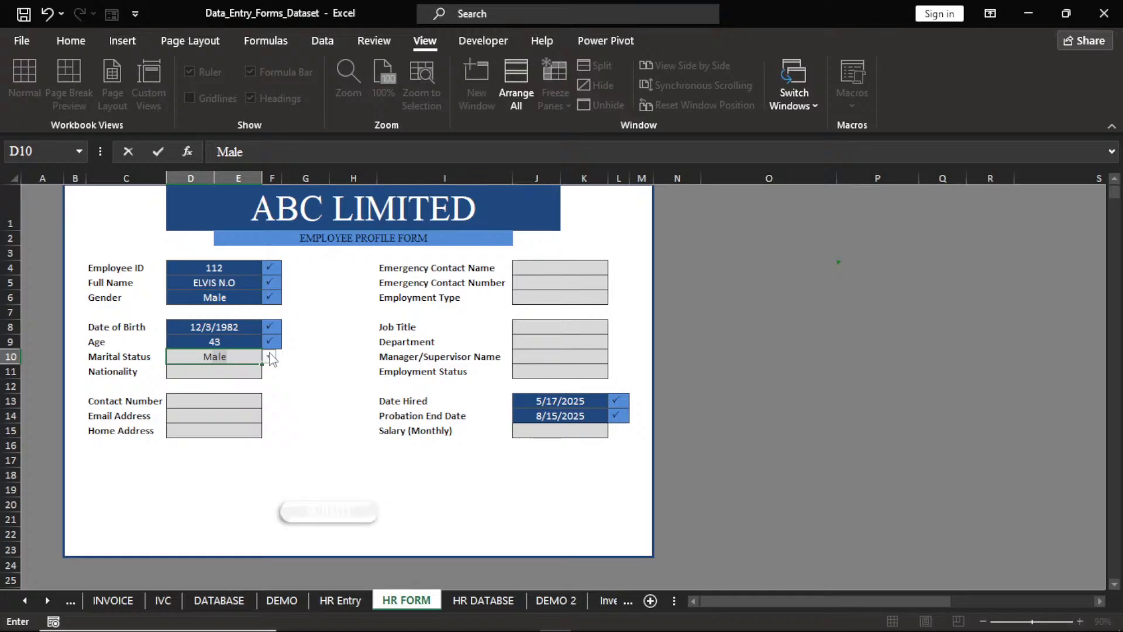
pyautogui.press('Return')
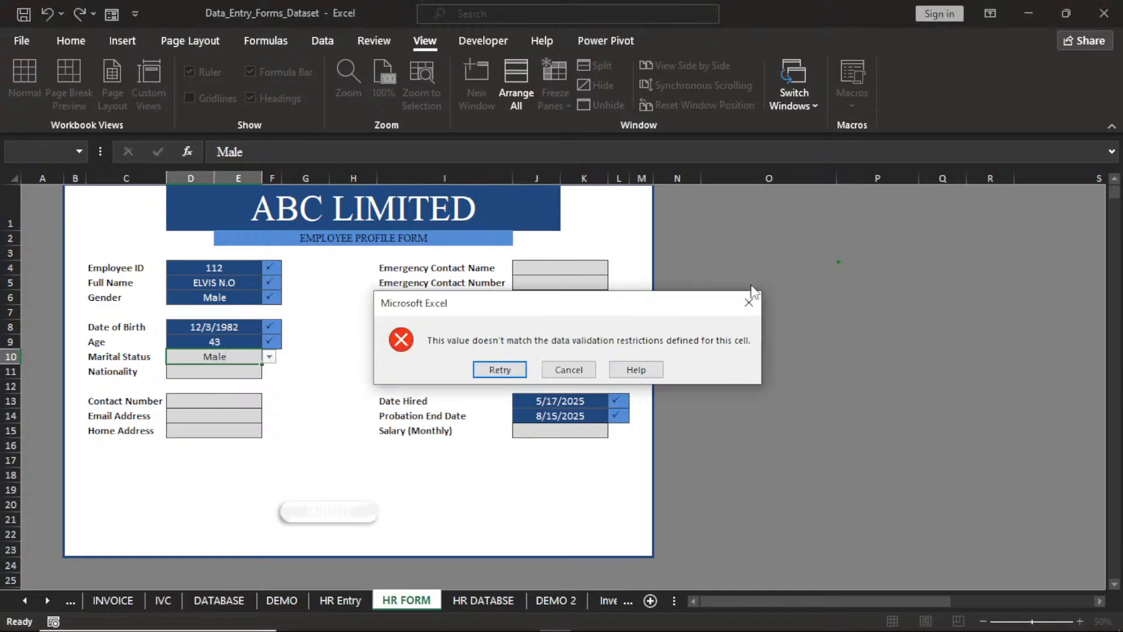
pyautogui.click(749, 302)
pyautogui.click(269, 357)
pyautogui.click(243, 382)
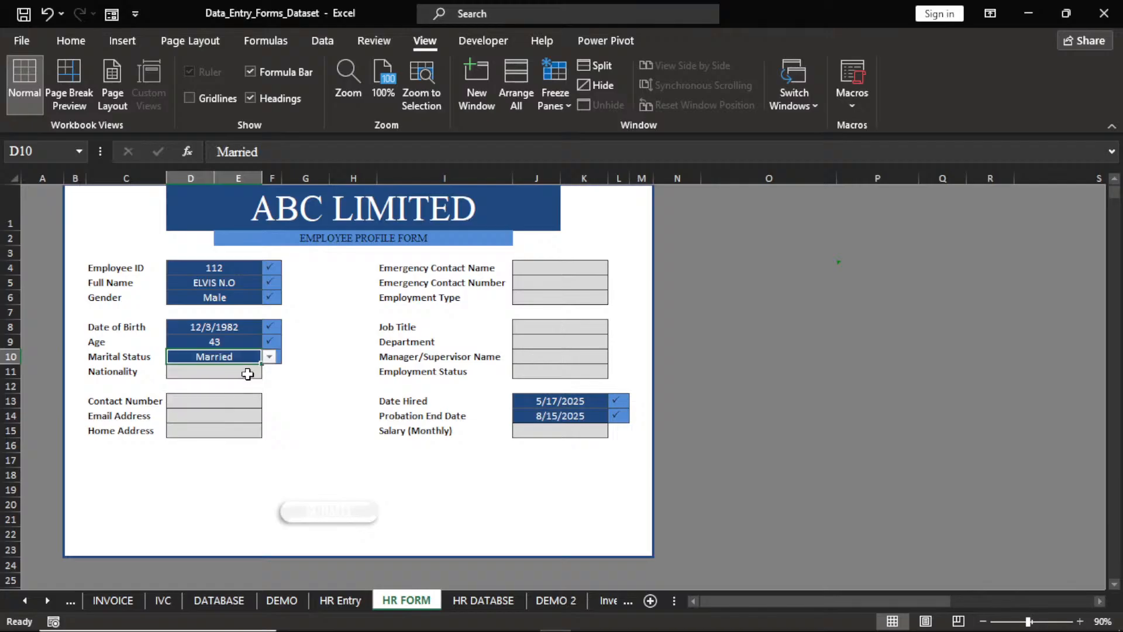
pyautogui.click(248, 374)
pyautogui.write('NIGERIA')
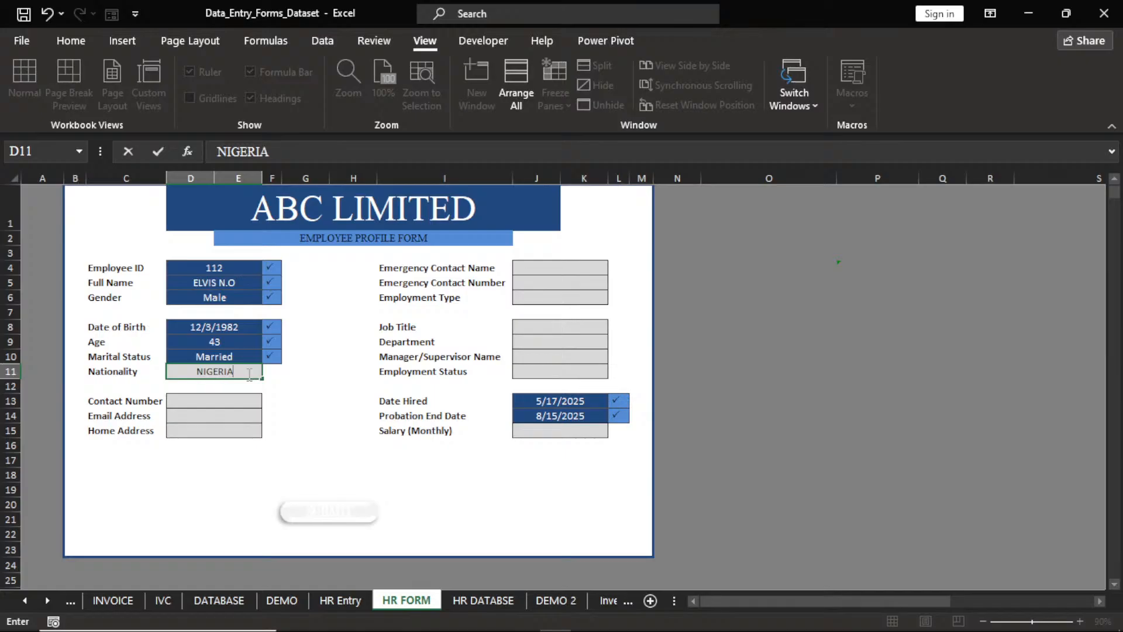
pyautogui.press('Return')
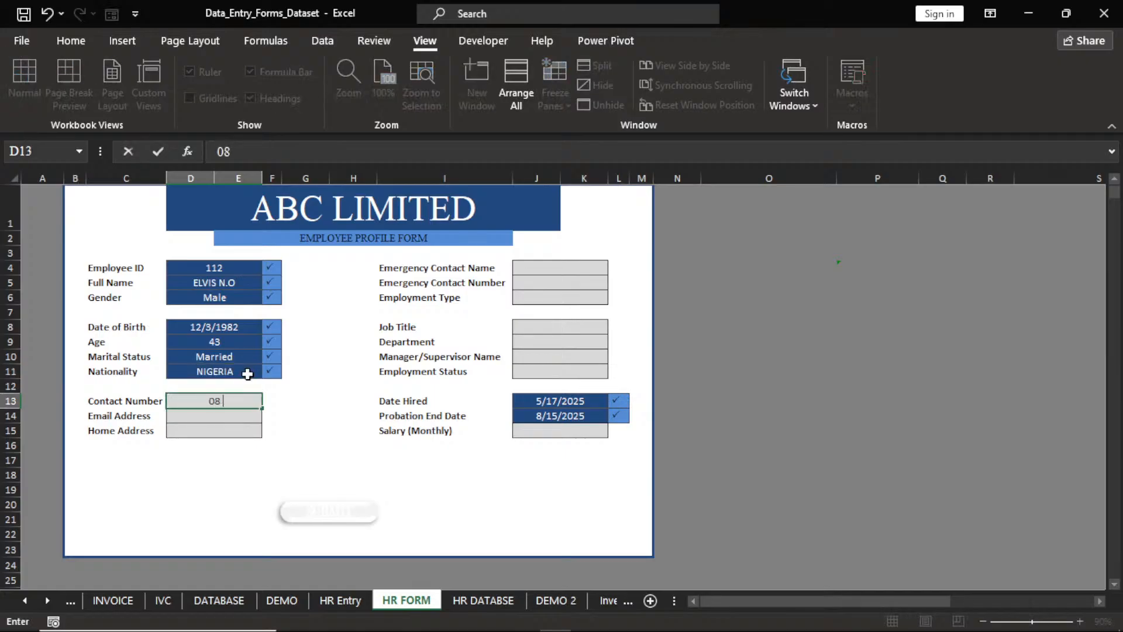
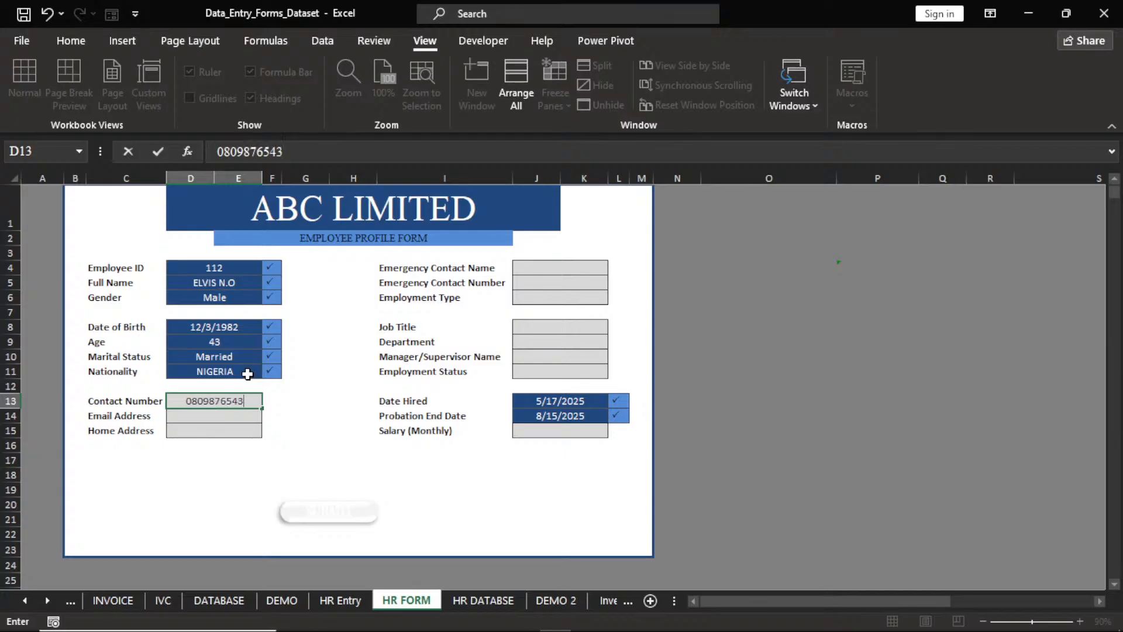
# Fill in the employee's contact number, e-mail address and home address.
pyautogui.press('Return')
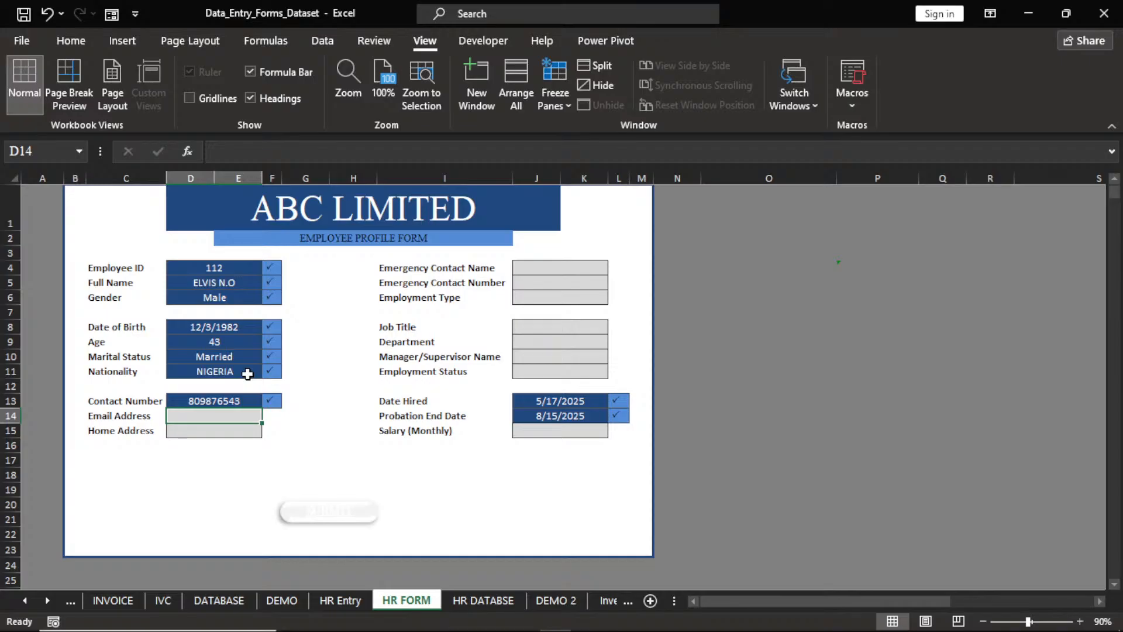
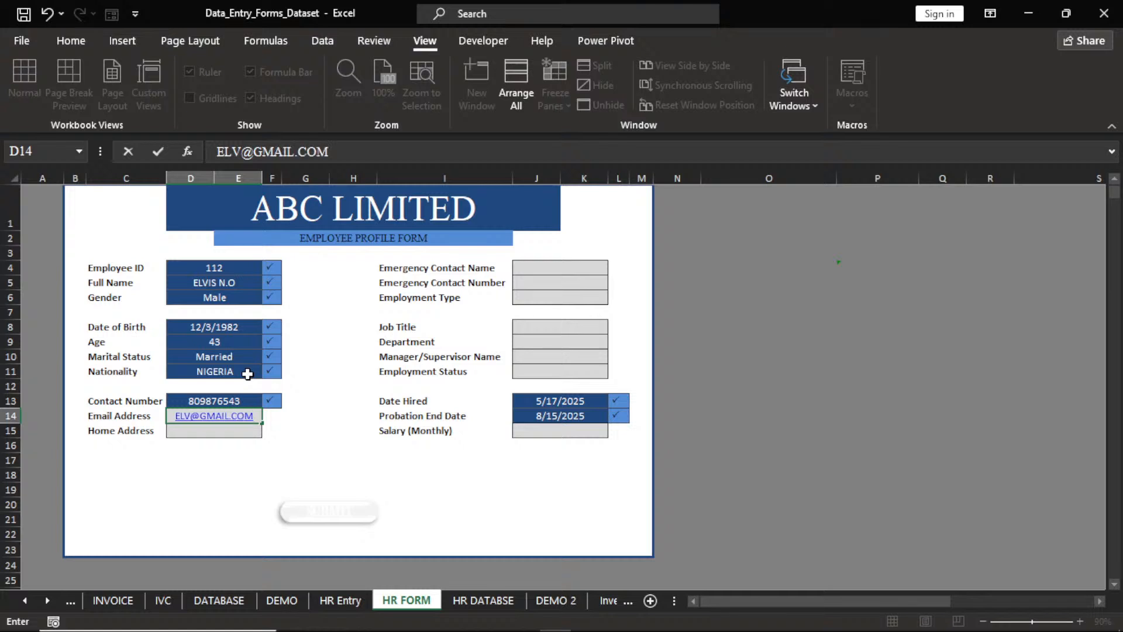
pyautogui.press('Return')
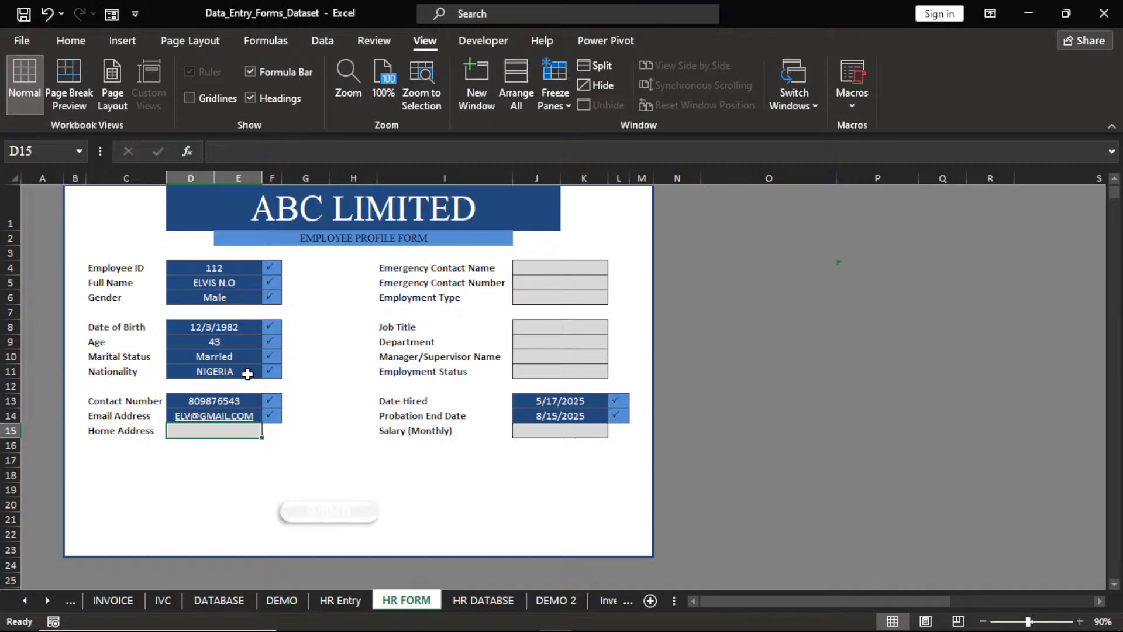
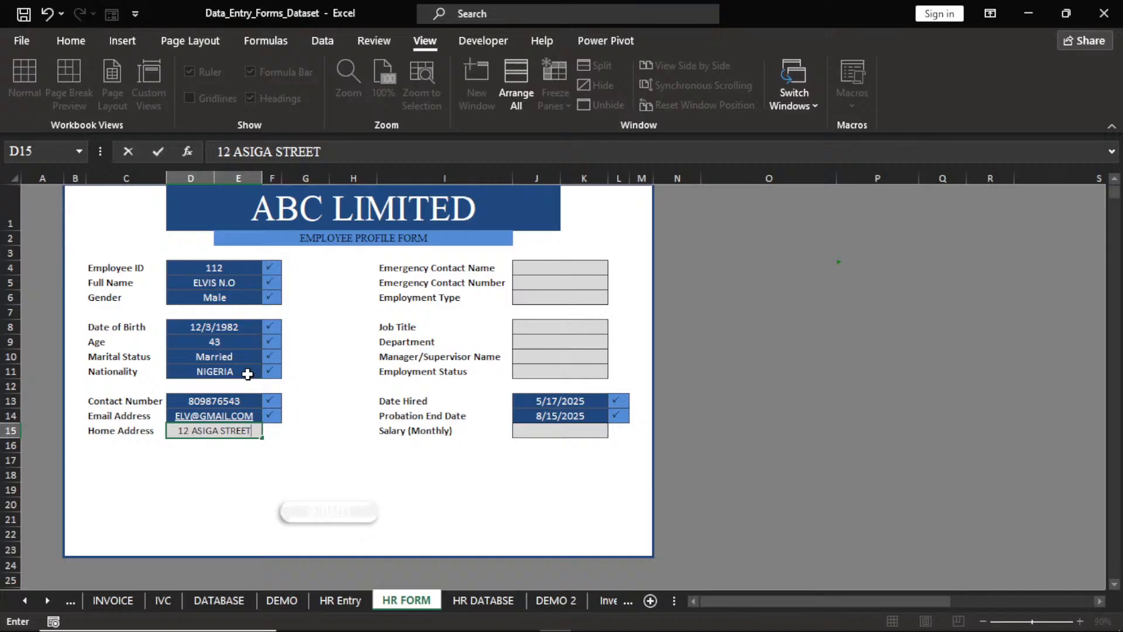
pyautogui.press('Return')
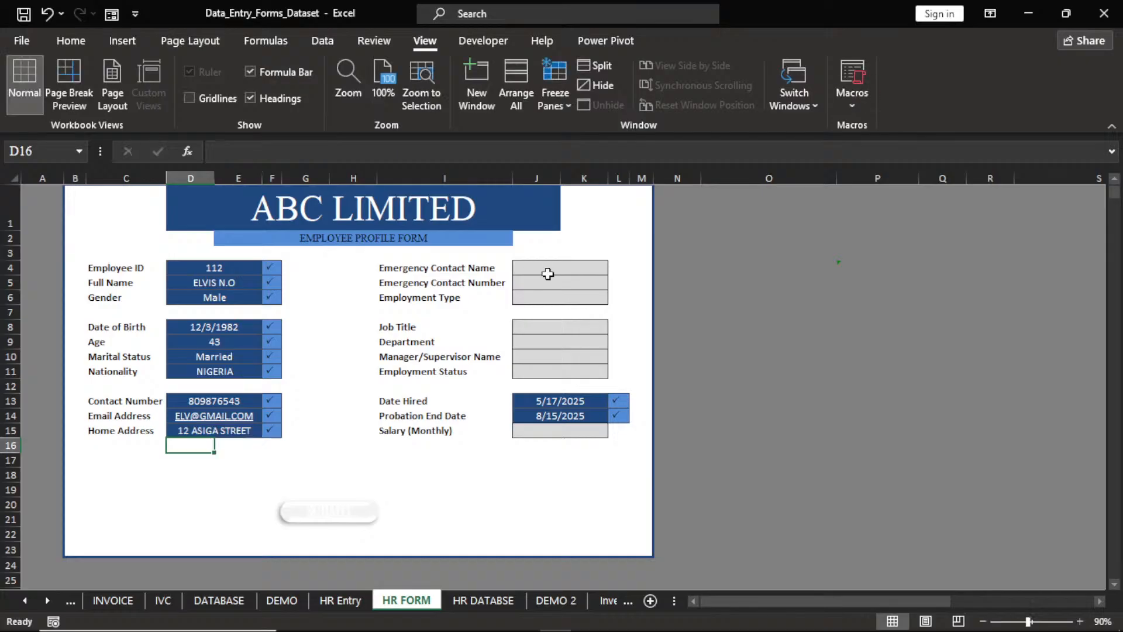
# Fill in the emergency contact's name in J4 and their phone number in J5.
pyautogui.click(549, 270)
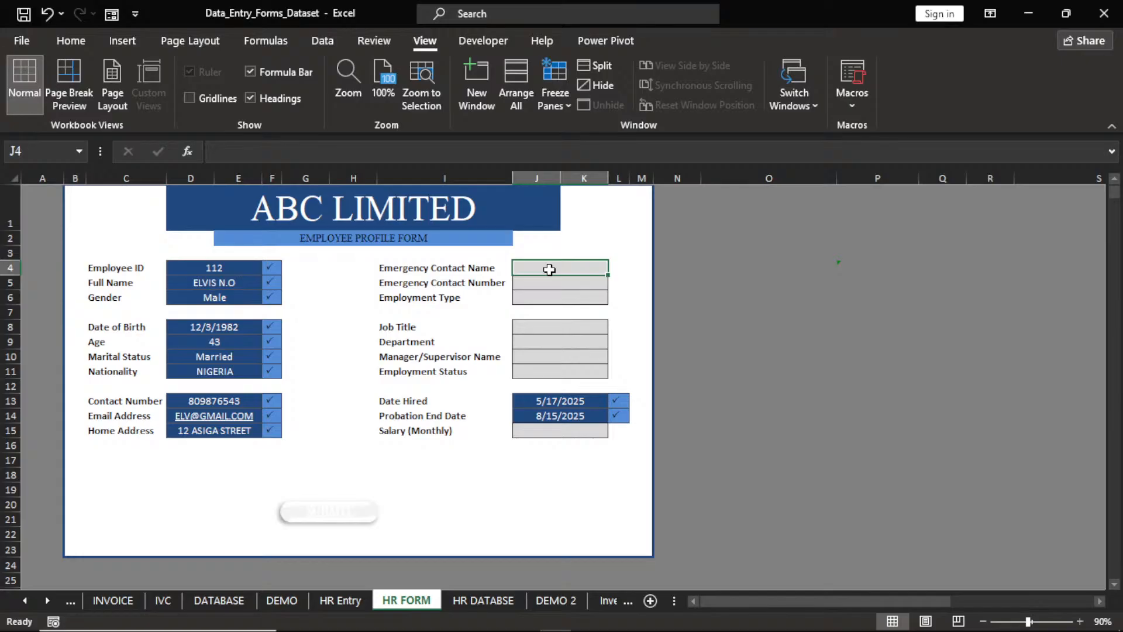
pyautogui.write('08043267')
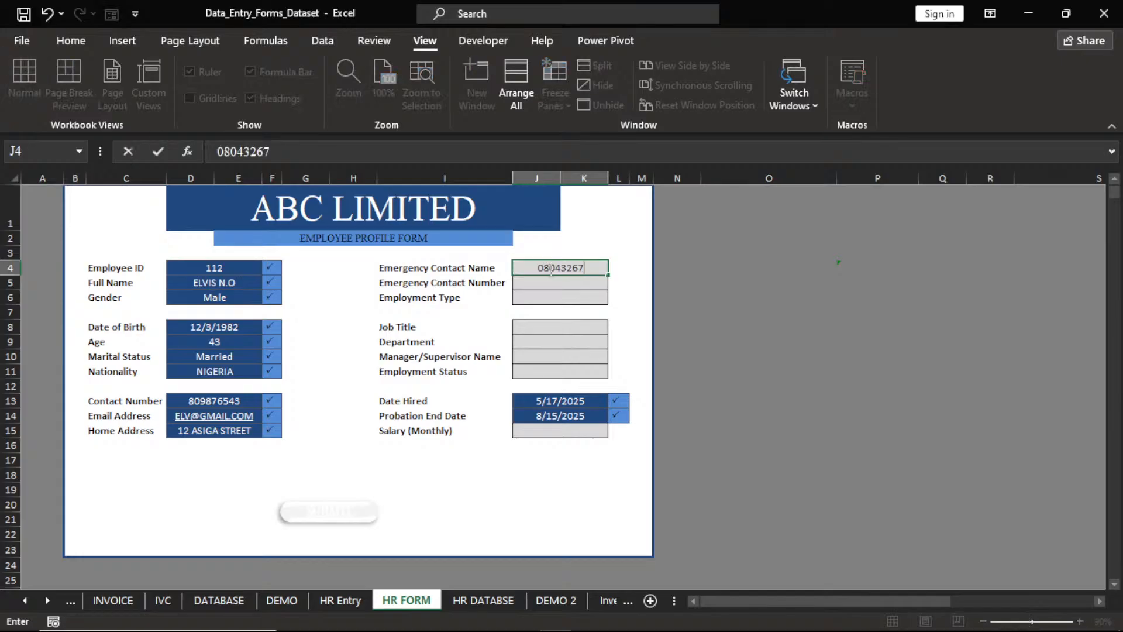
pyautogui.press('Return')
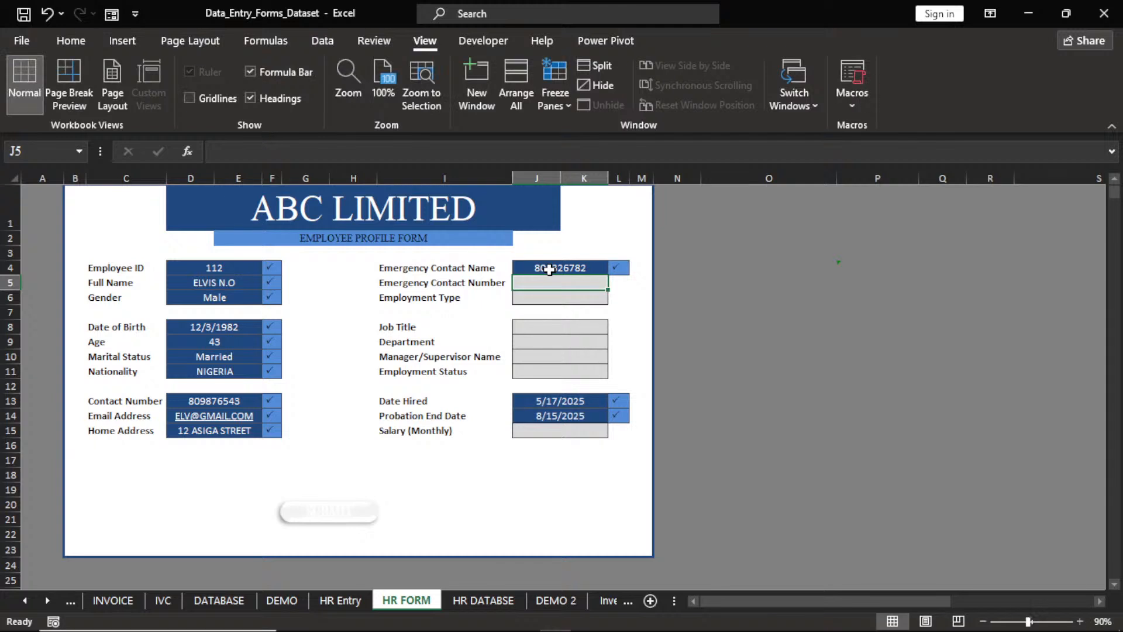
pyautogui.click(549, 268)
pyautogui.write('MR.')
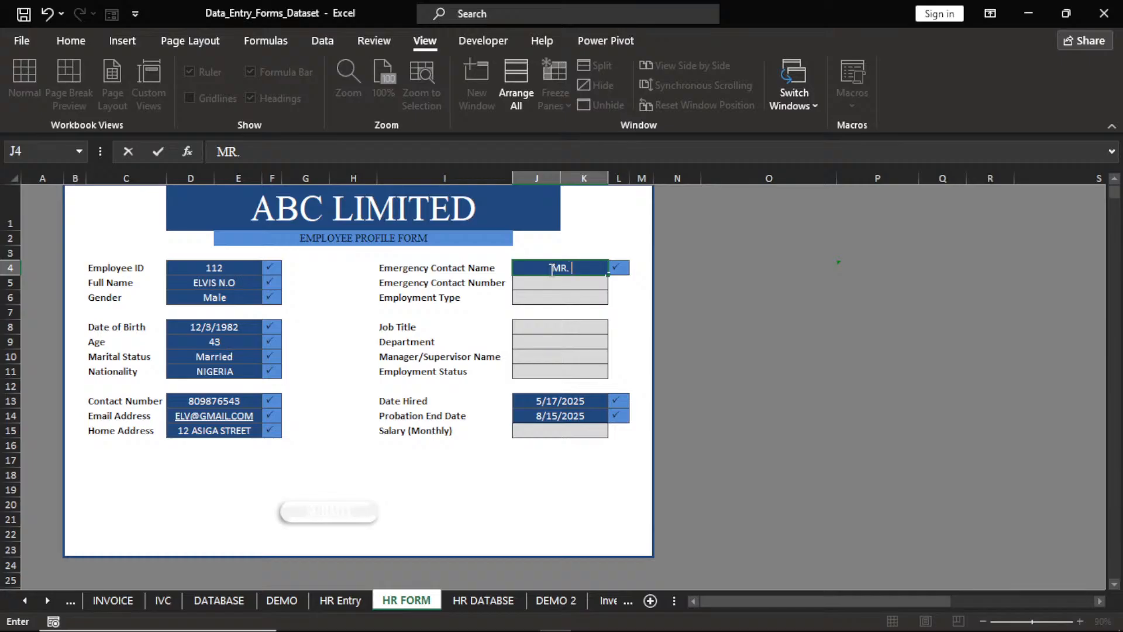
pyautogui.write('DONALD')
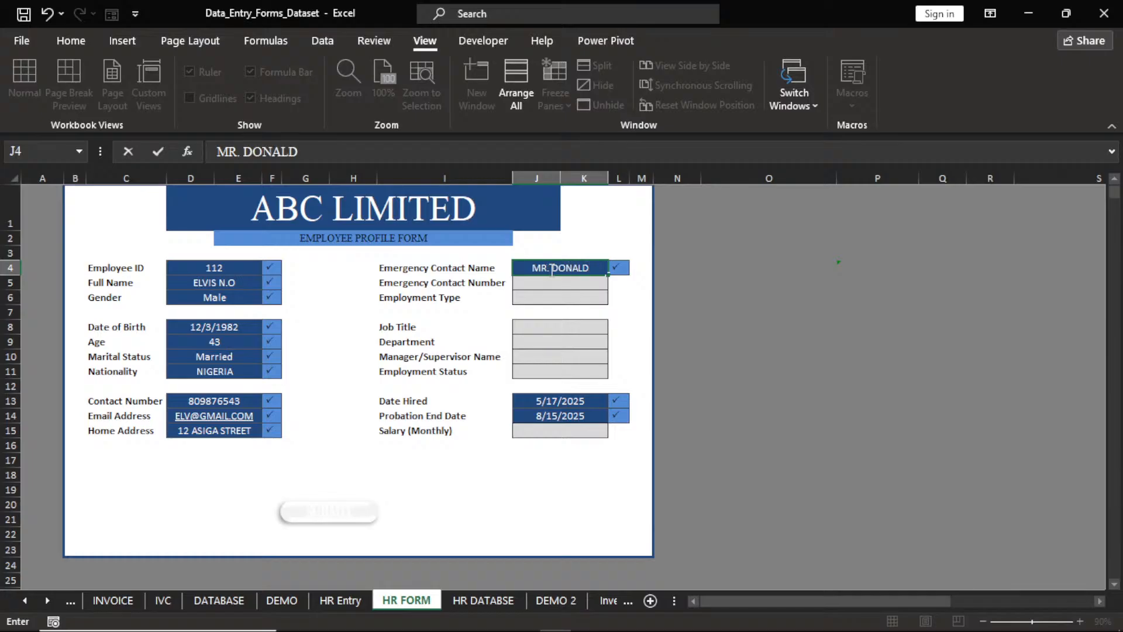
pyautogui.press('Return')
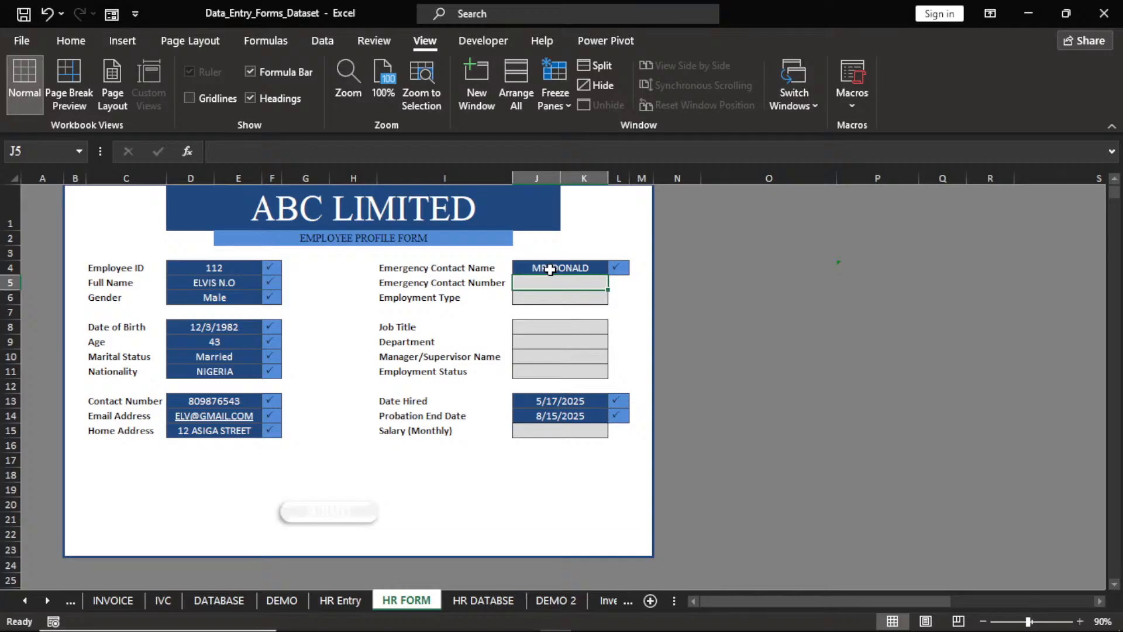
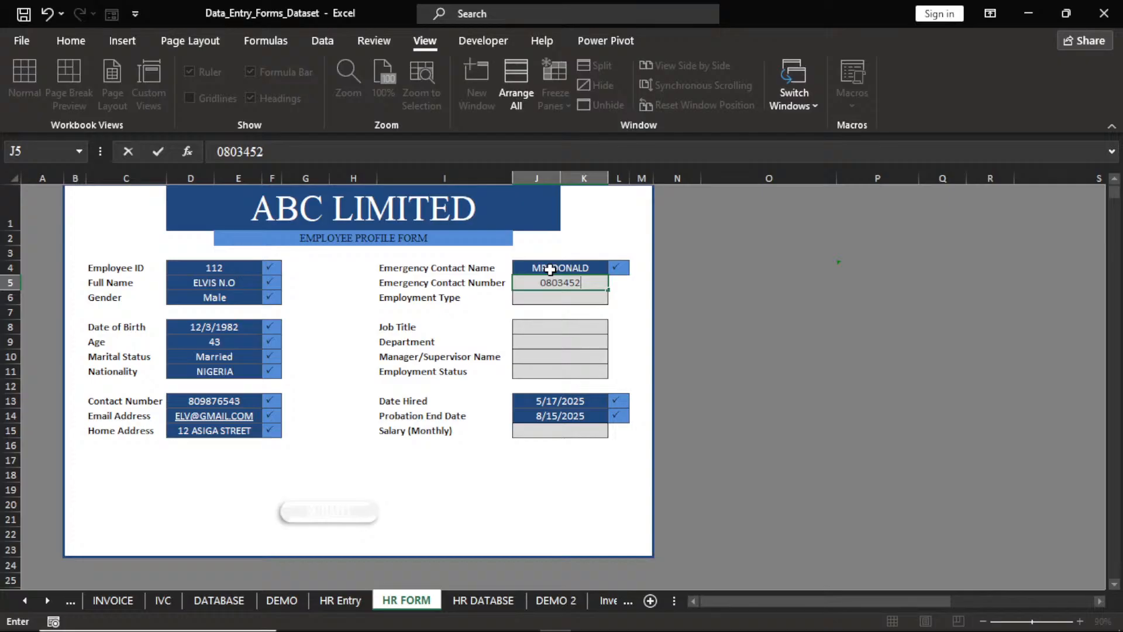
pyautogui.press('Return')
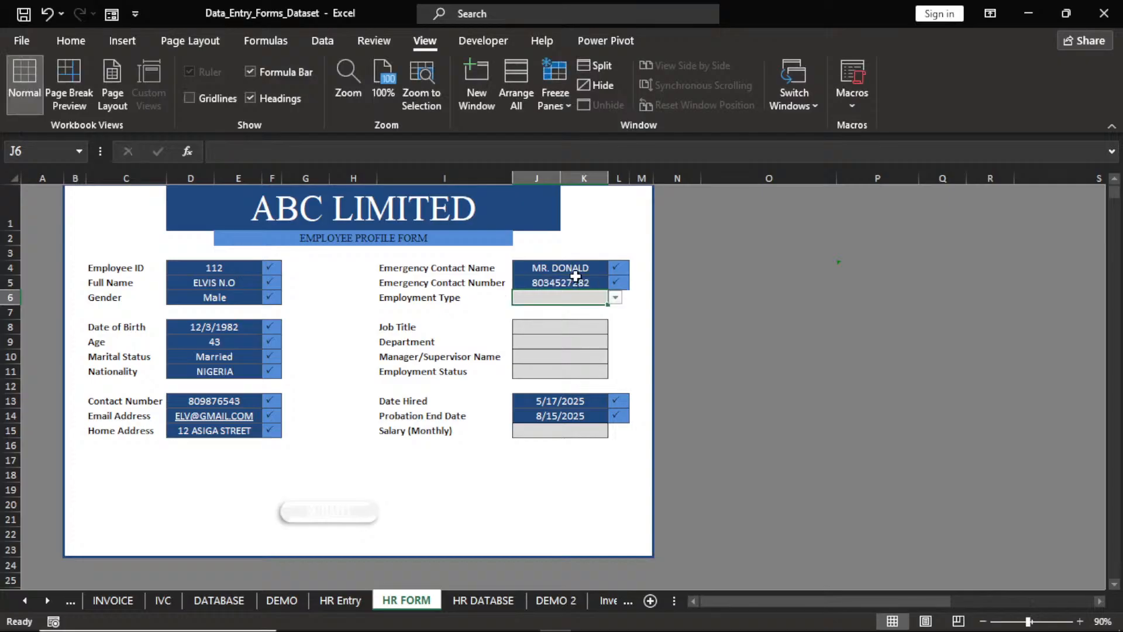
# Pick Full-Time as the employment type and Marketing Executive as the job title from the dropdowns.
pyautogui.click(615, 298)
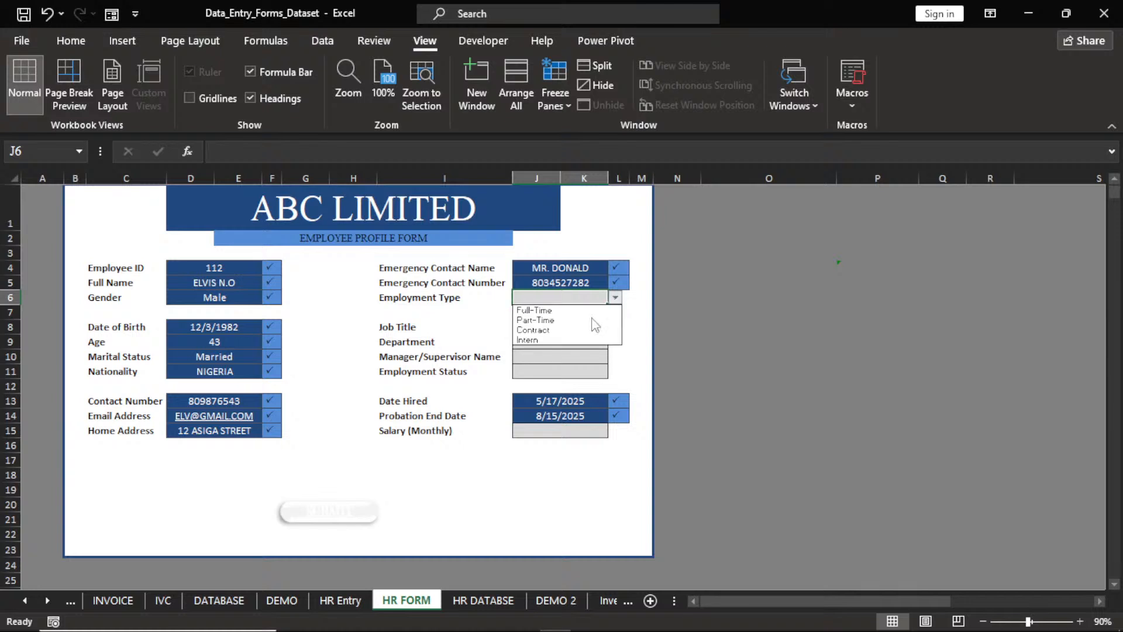
pyautogui.click(576, 310)
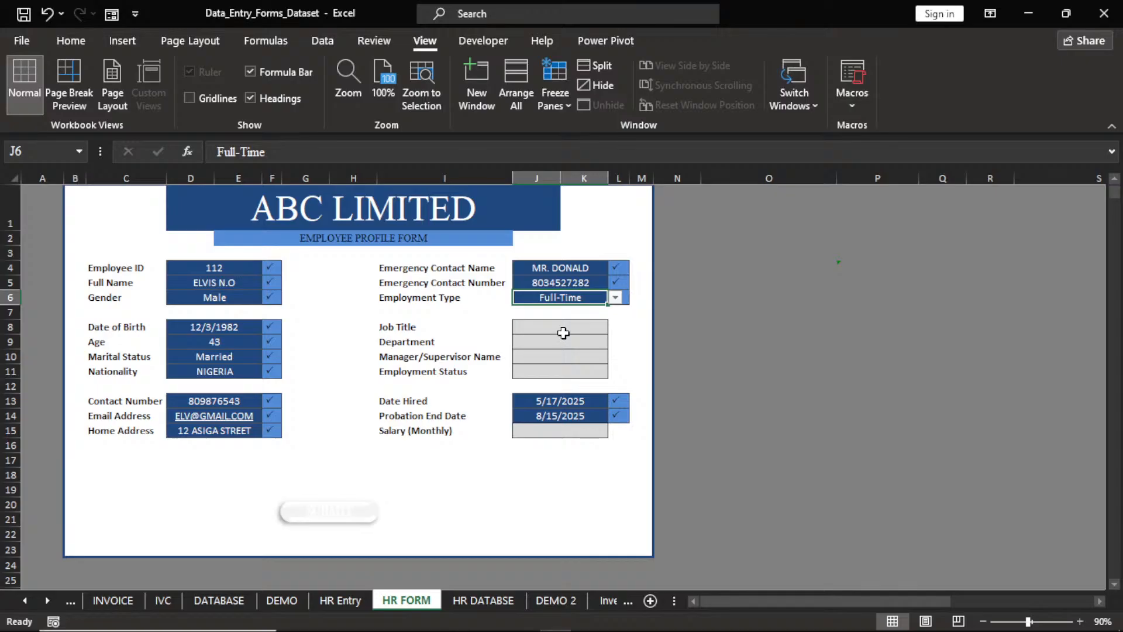
pyautogui.click(562, 332)
pyautogui.click(616, 328)
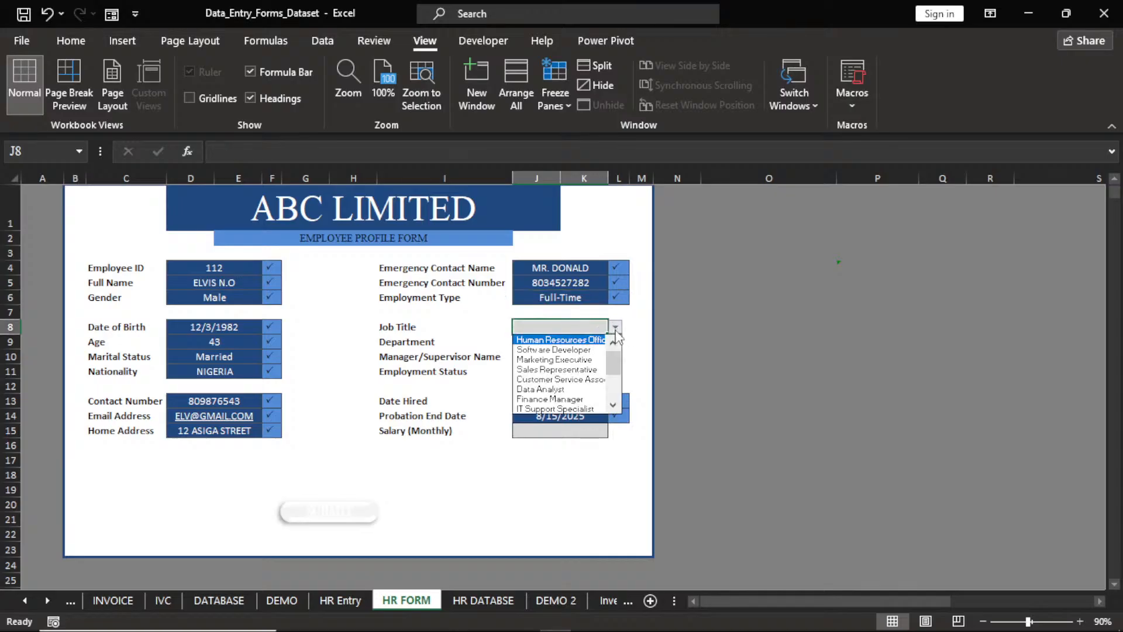
pyautogui.scroll(-2, 578, 380)
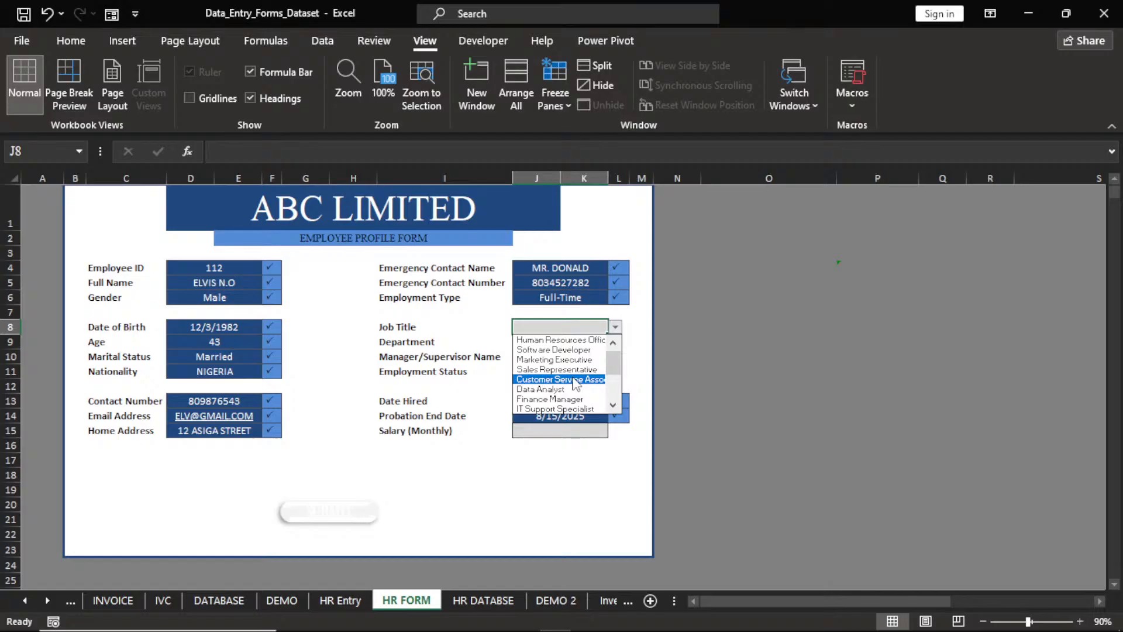
pyautogui.click(556, 359)
# Choose Marketing as the department and enter the supervisor's name in J10.
pyautogui.click(569, 344)
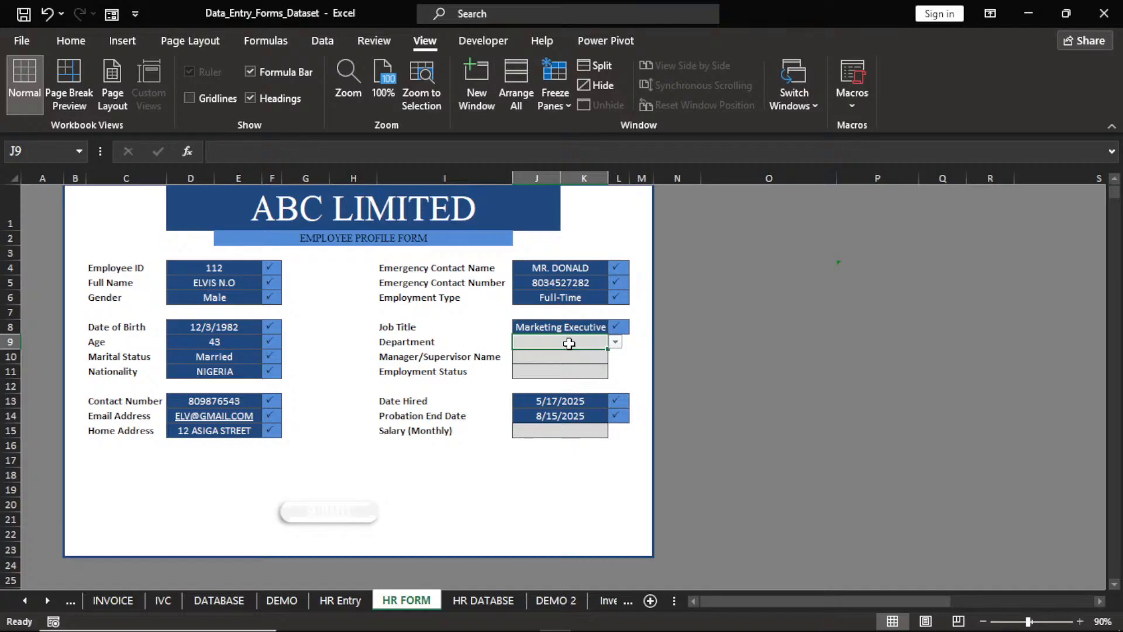
pyautogui.click(616, 343)
pyautogui.click(561, 358)
pyautogui.click(561, 360)
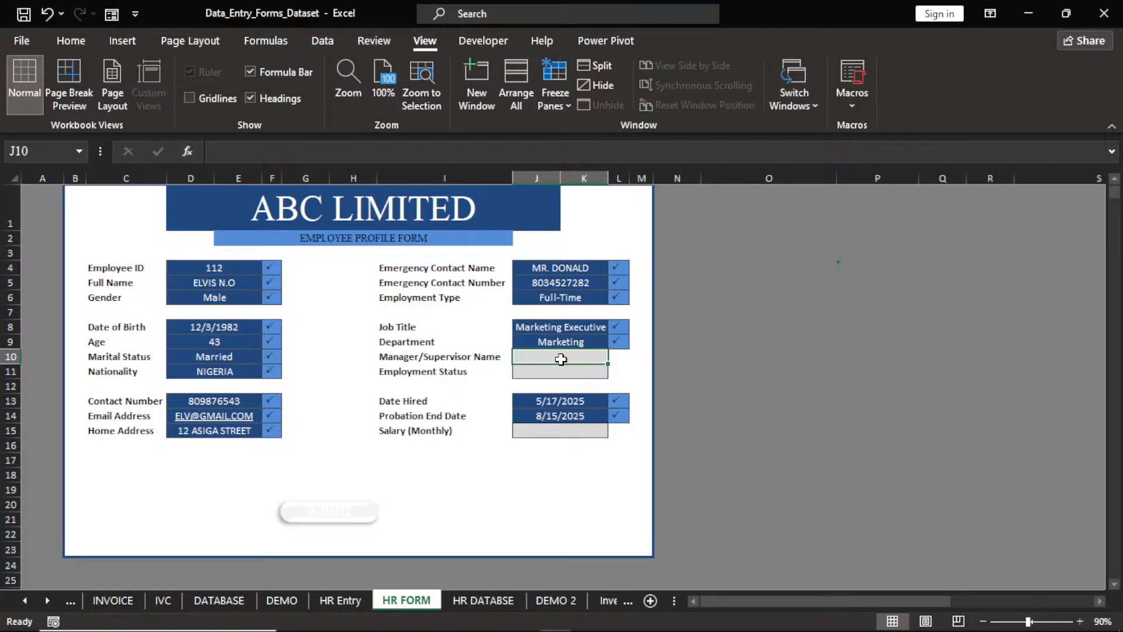
pyautogui.write('MR. DONALD')
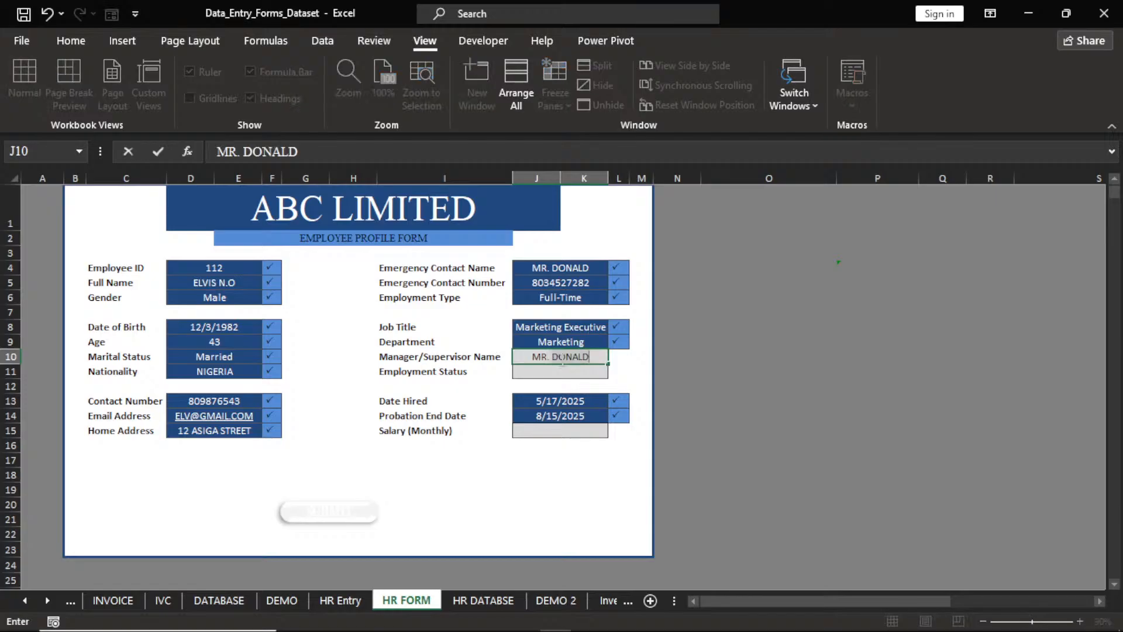
pyautogui.press('BackSpace')
pyautogui.press('BackSpace')
pyautogui.press('BackSpace')
pyautogui.press('BackSpace')
pyautogui.press('BackSpace')
pyautogui.press('BackSpace')
pyautogui.write('S SAN')
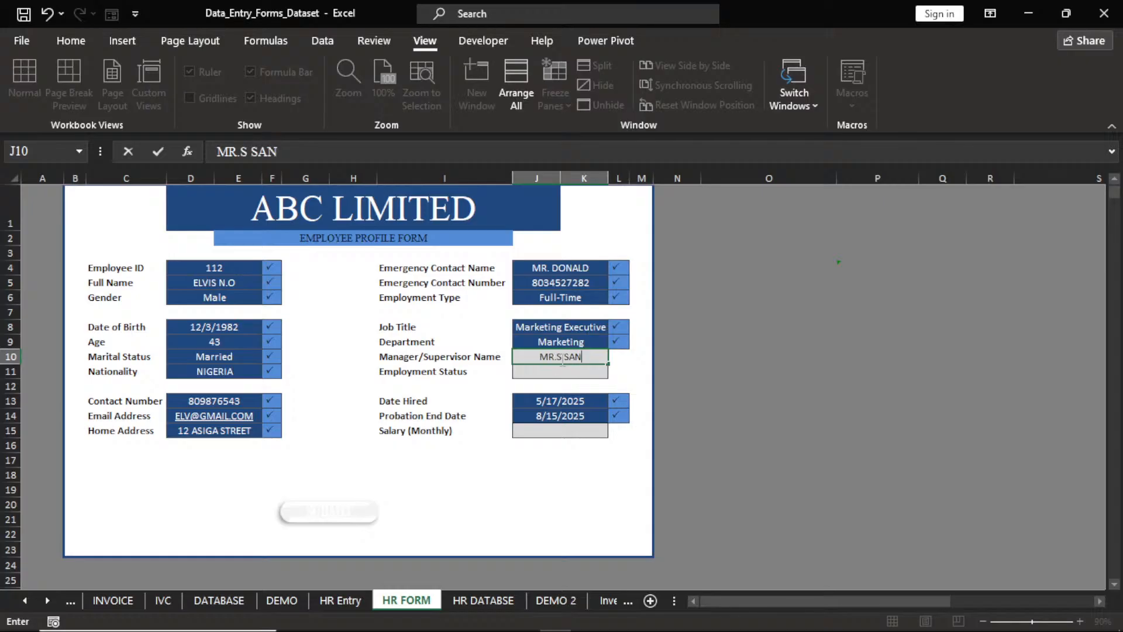
pyautogui.write('DRA')
pyautogui.press('Return')
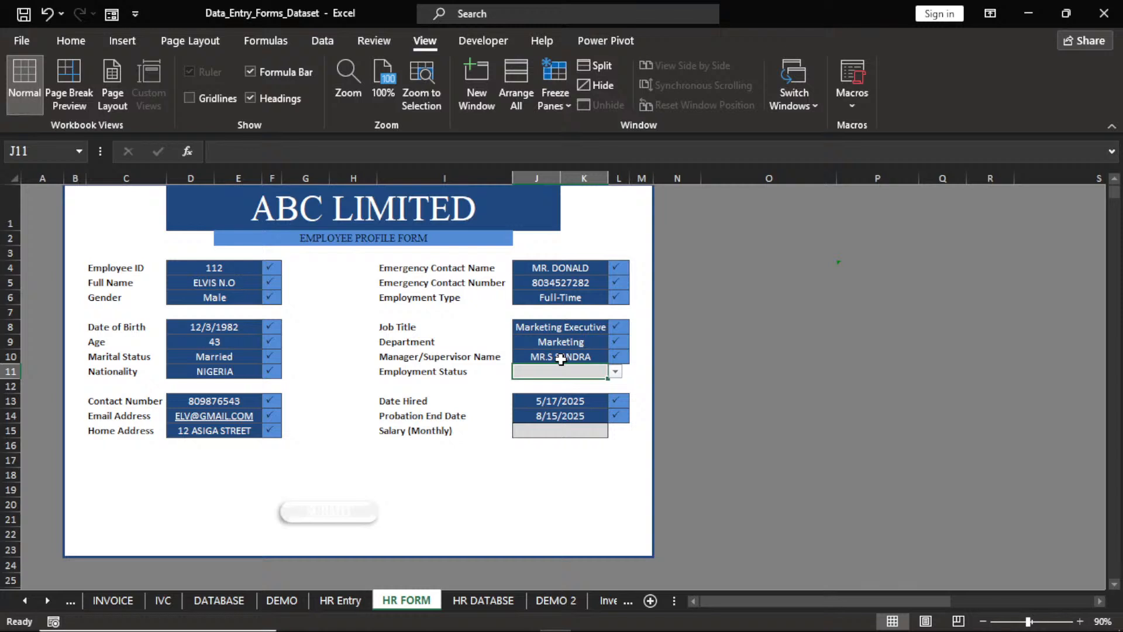
# Set the employment status to Active and enter a monthly salary of 255000.
pyautogui.click(615, 372)
pyautogui.click(582, 384)
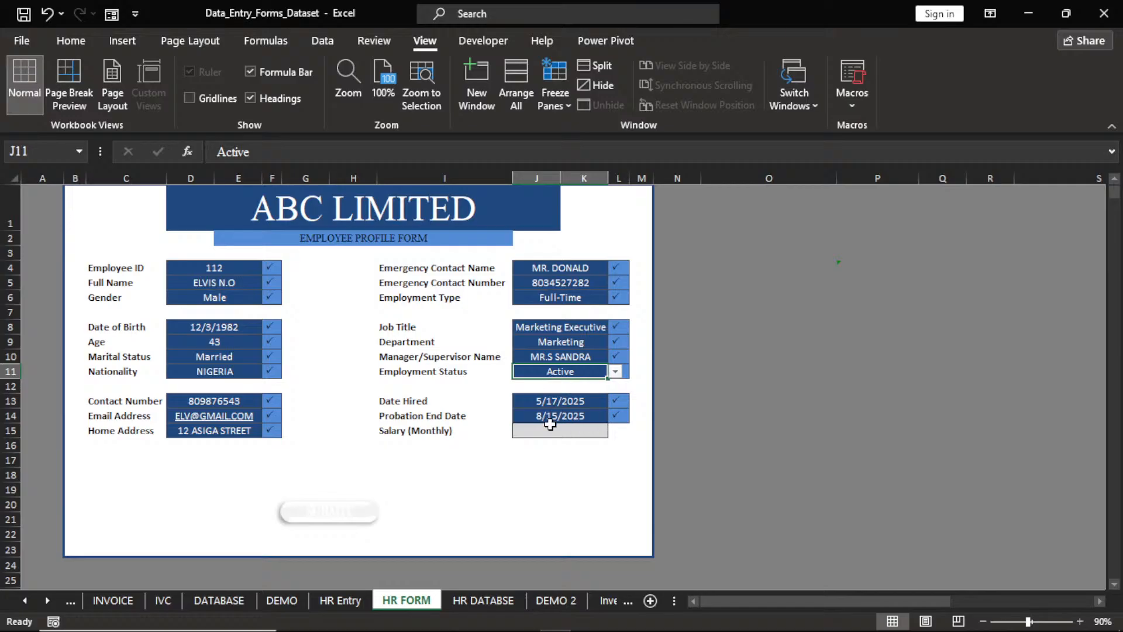
pyautogui.click(549, 432)
pyautogui.write('2')
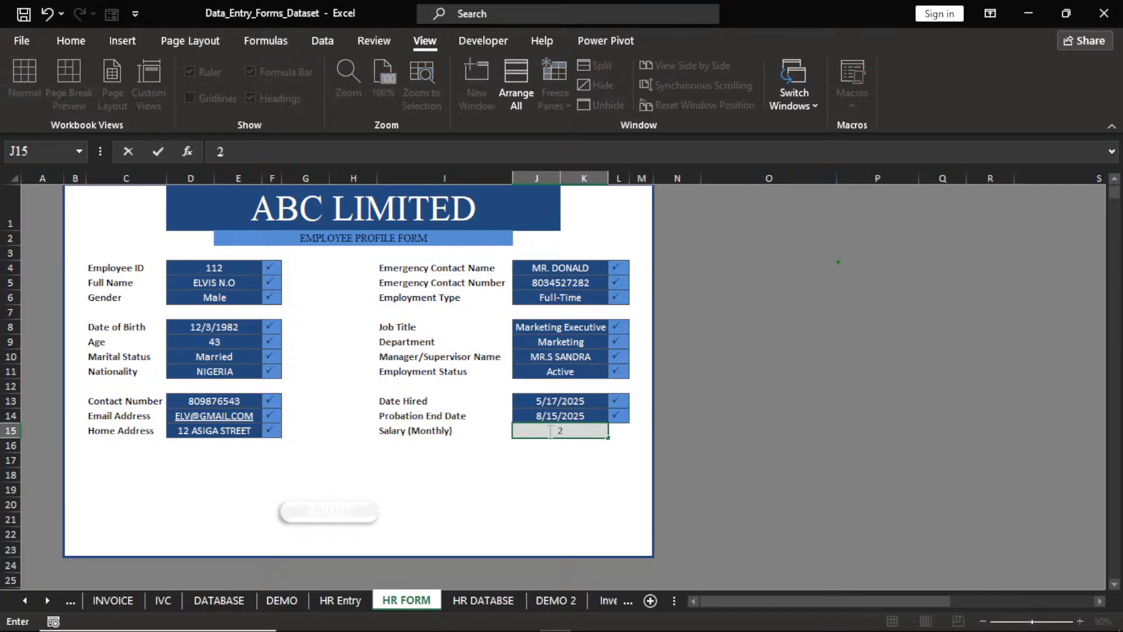
pyautogui.write('55000')
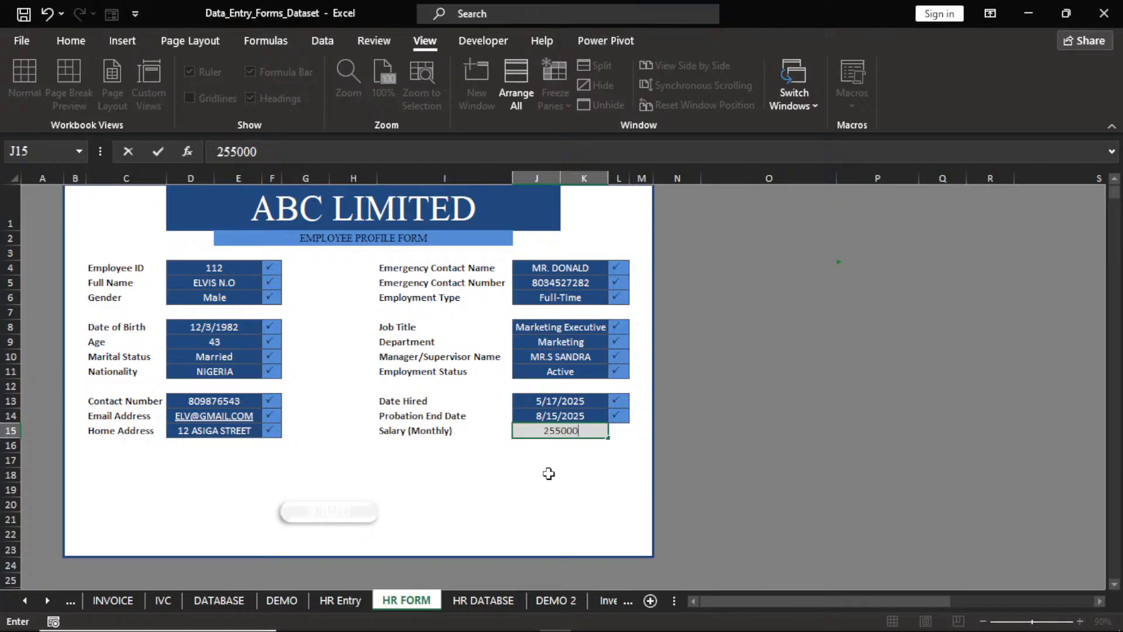
pyautogui.click(549, 474)
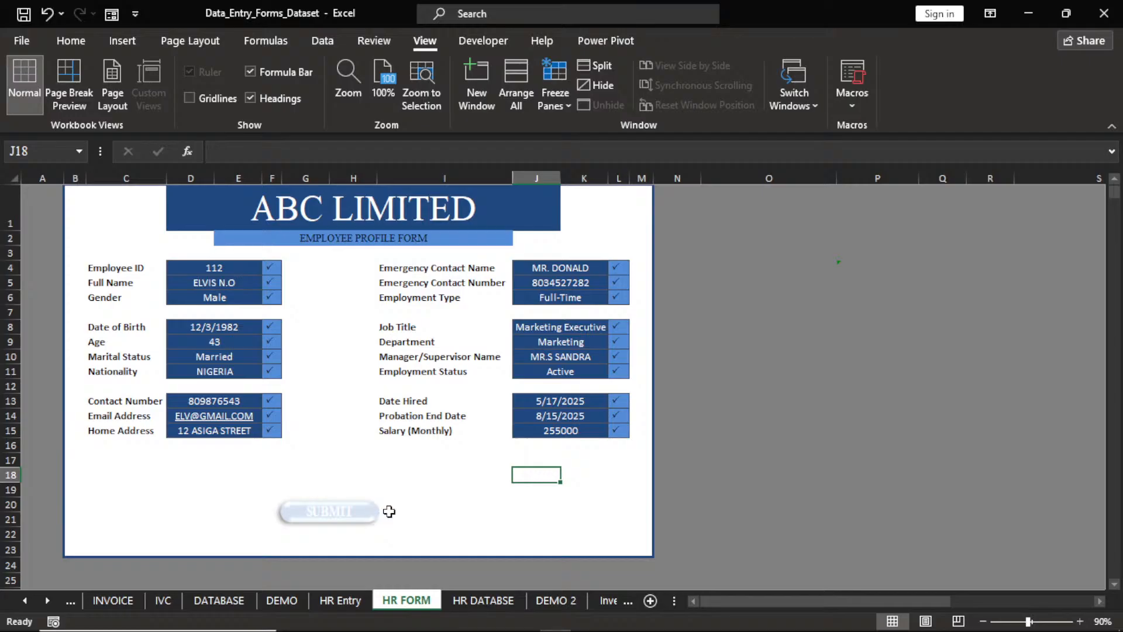
# Apply No Recolor to the SUBMIT button picture so it shows dark blue again.
pyautogui.click(312, 512)
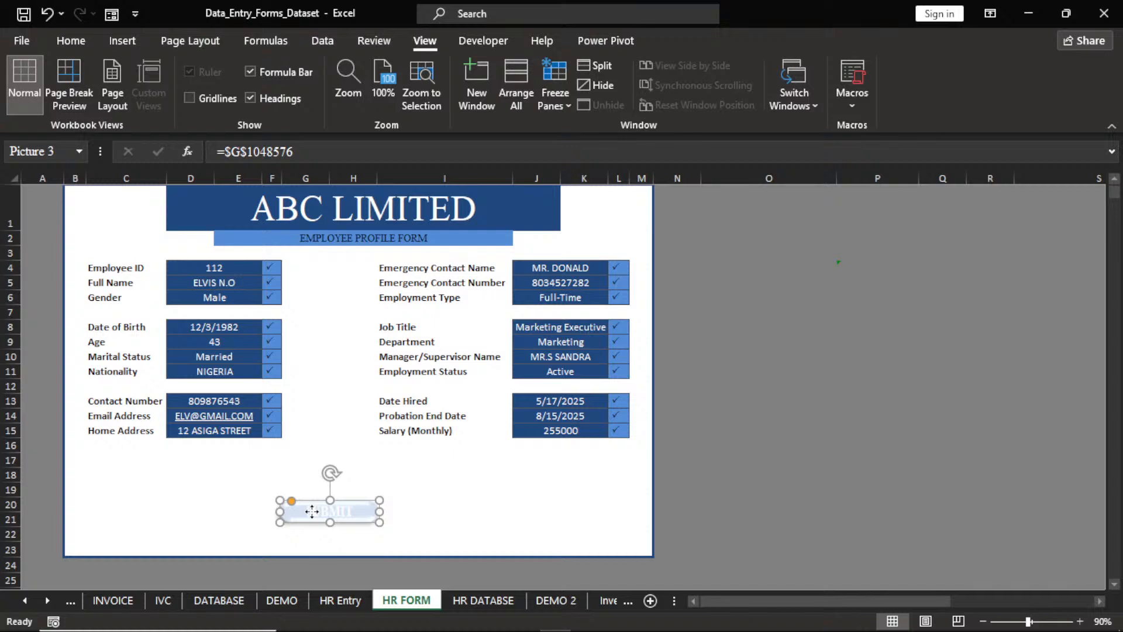
pyautogui.rightClick(312, 511)
pyautogui.click(672, 42)
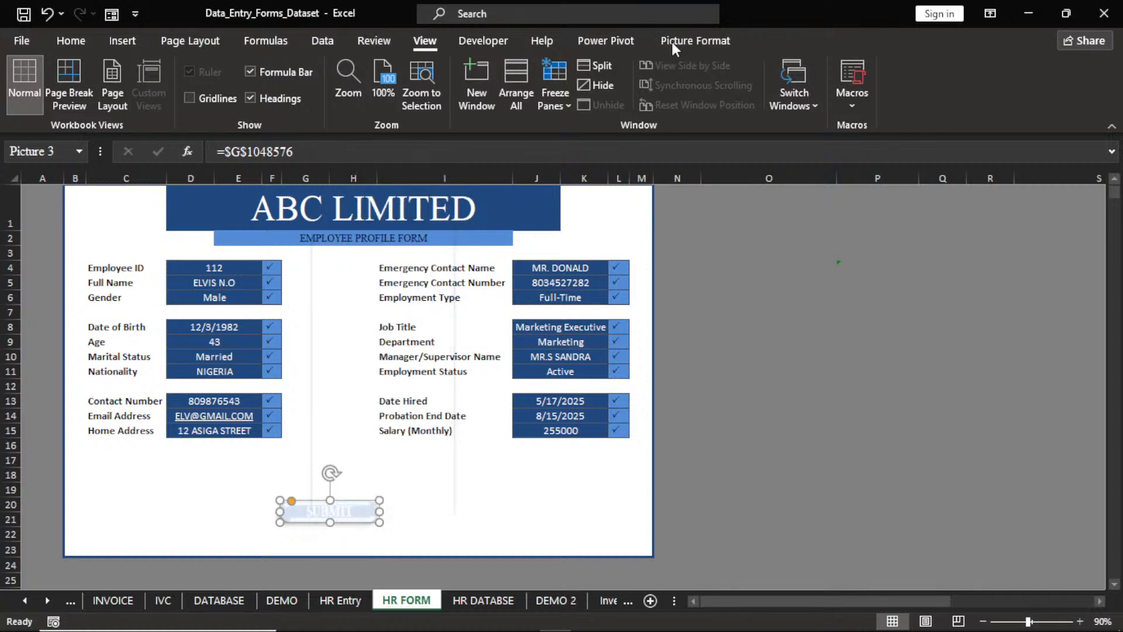
pyautogui.click(672, 42)
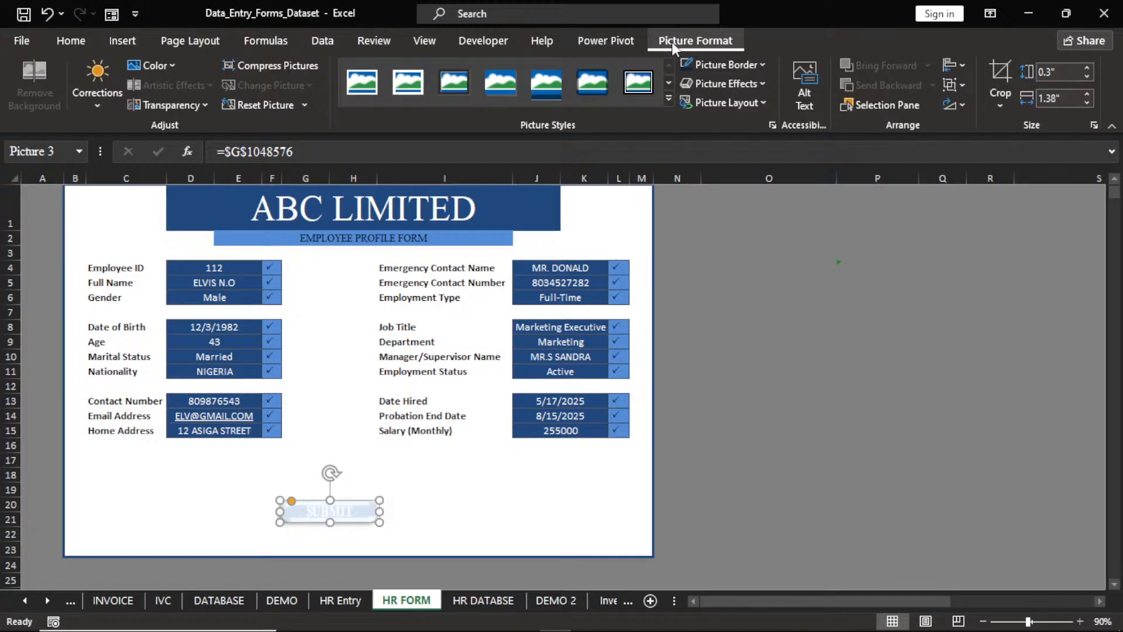
pyautogui.click(161, 67)
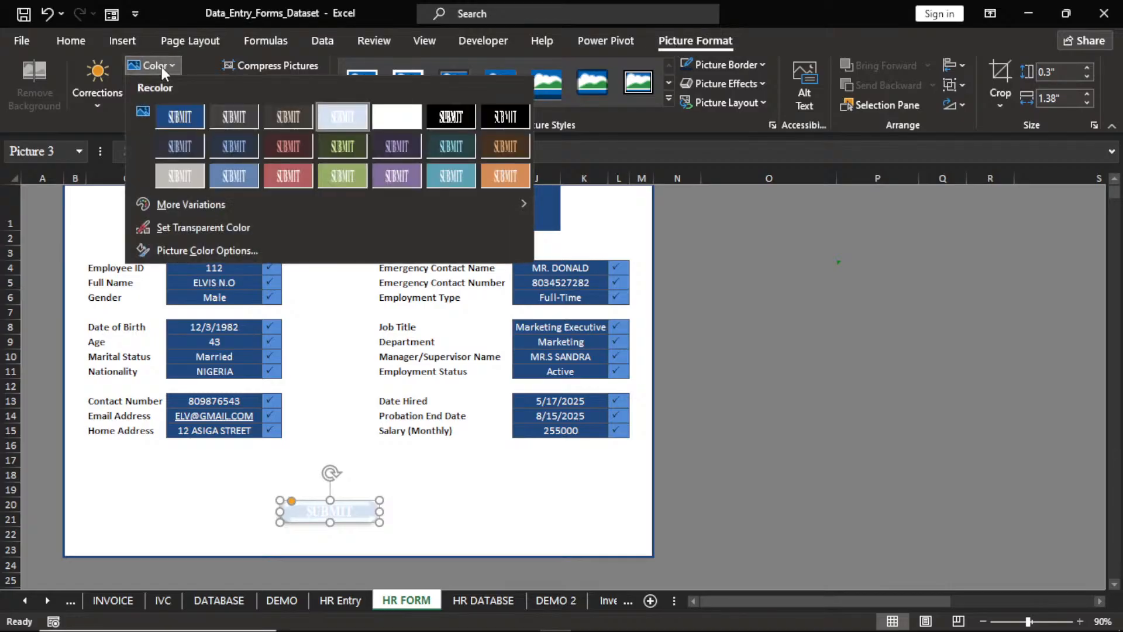
pyautogui.click(179, 117)
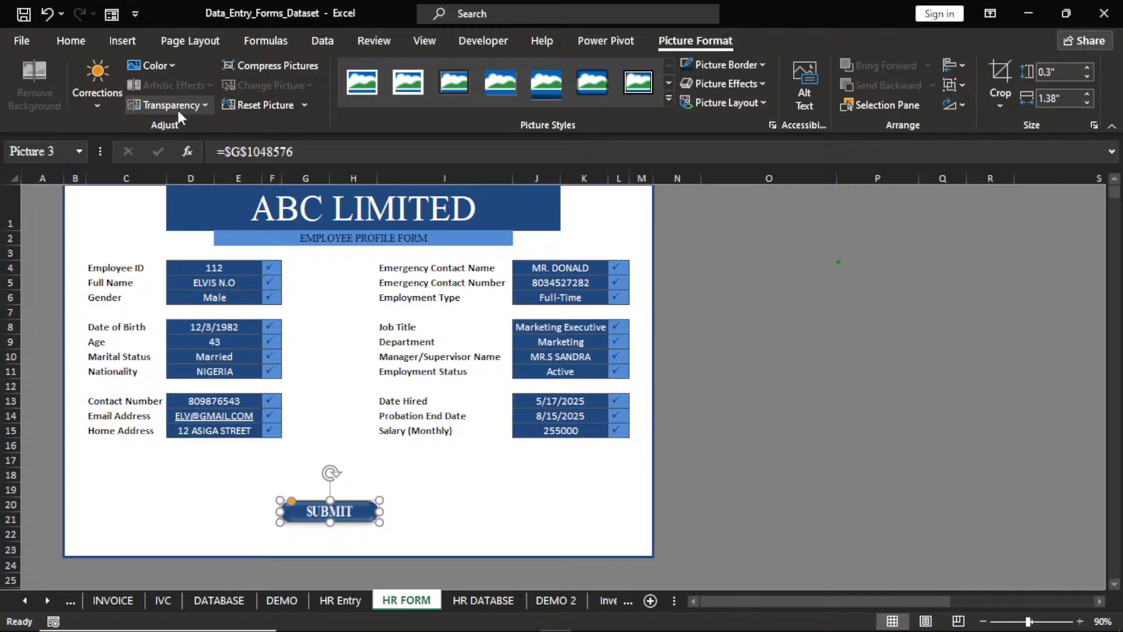
pyautogui.click(485, 505)
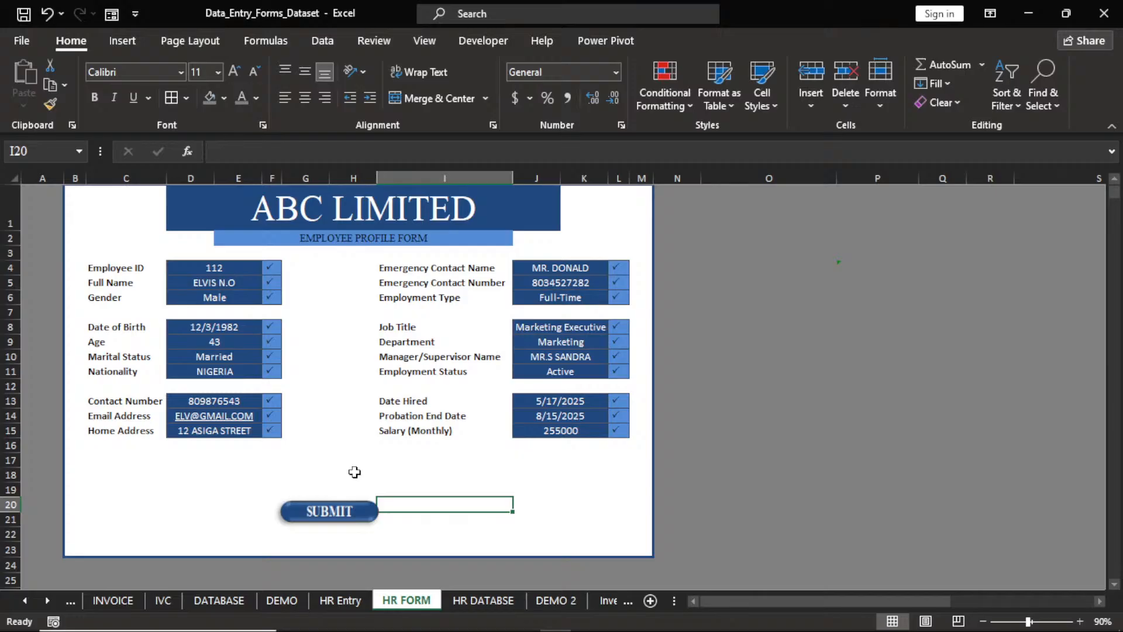
# Submit the form entry and check the new employee record on the HR DATABSE sheet.
pyautogui.click(350, 512)
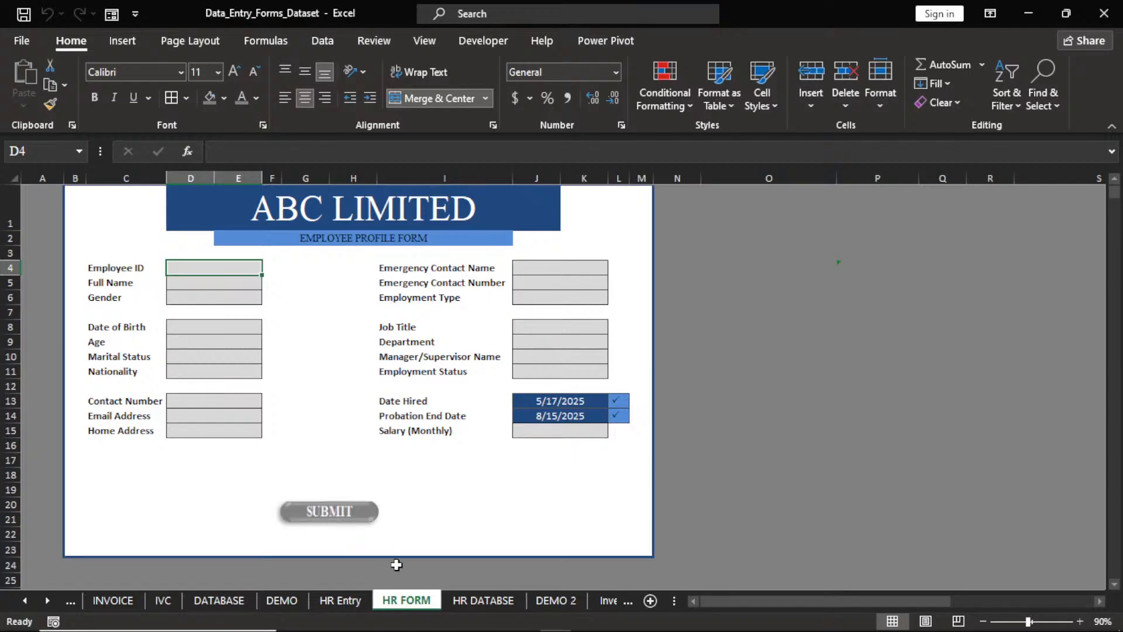
pyautogui.click(463, 598)
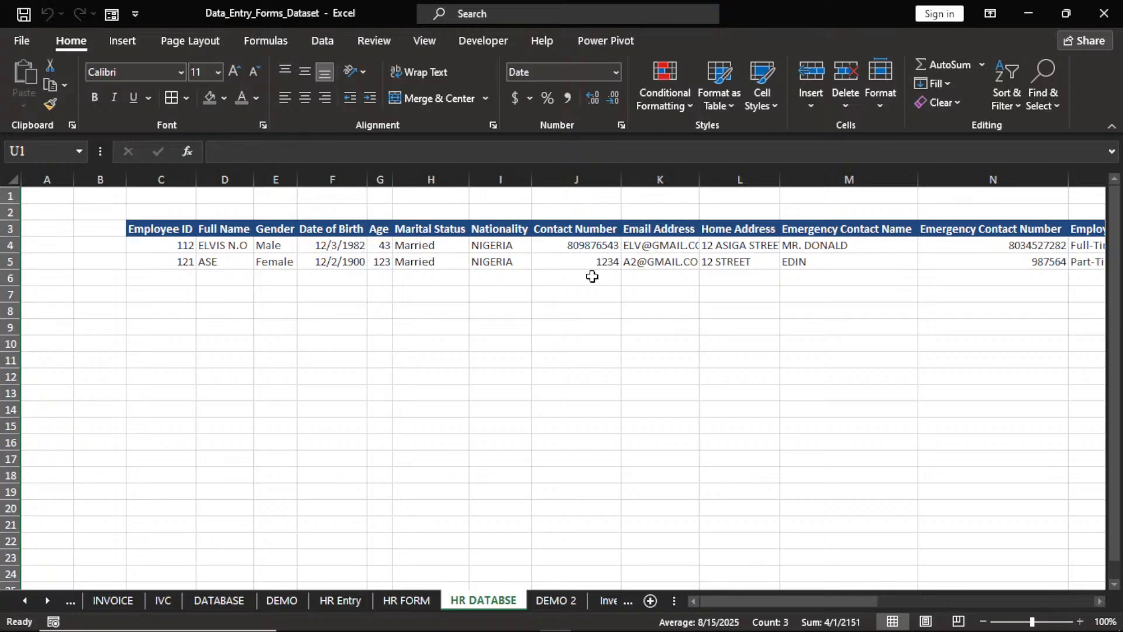
# Scroll across the HR DATABSE records and switch between sheets, ending on HR FORM.
pyautogui.click(1099, 601)
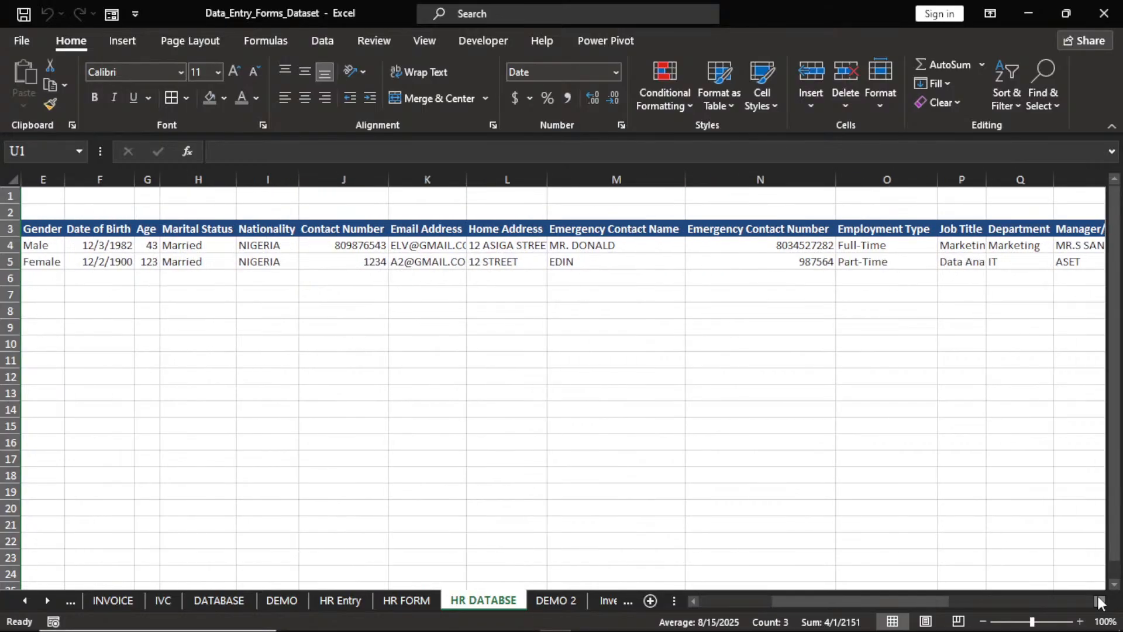
pyautogui.click(693, 601)
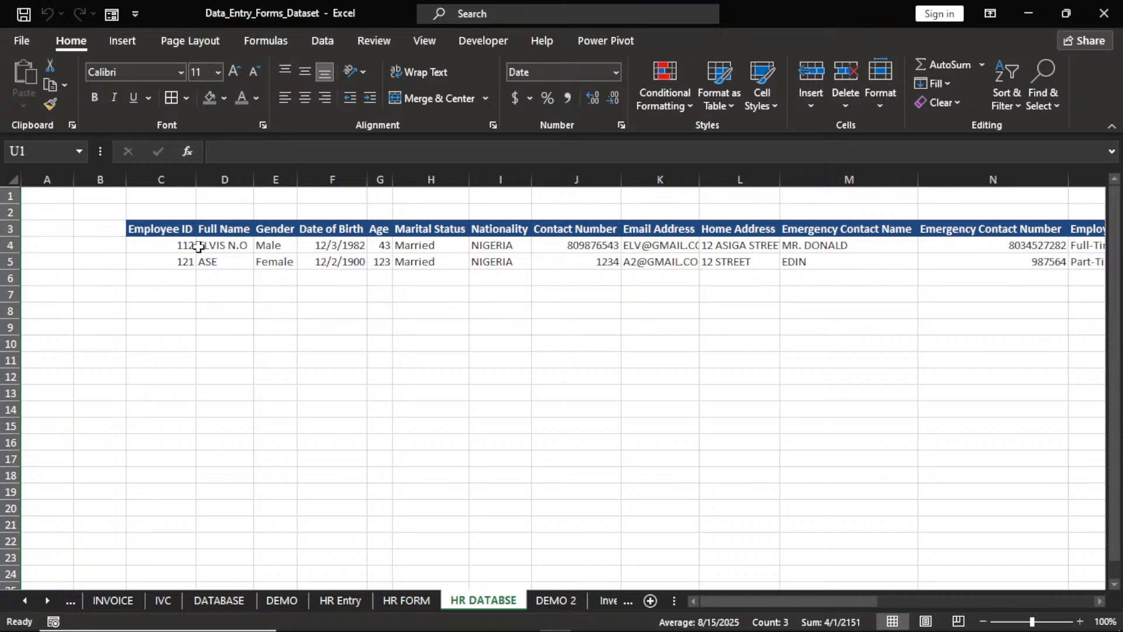
pyautogui.click(404, 603)
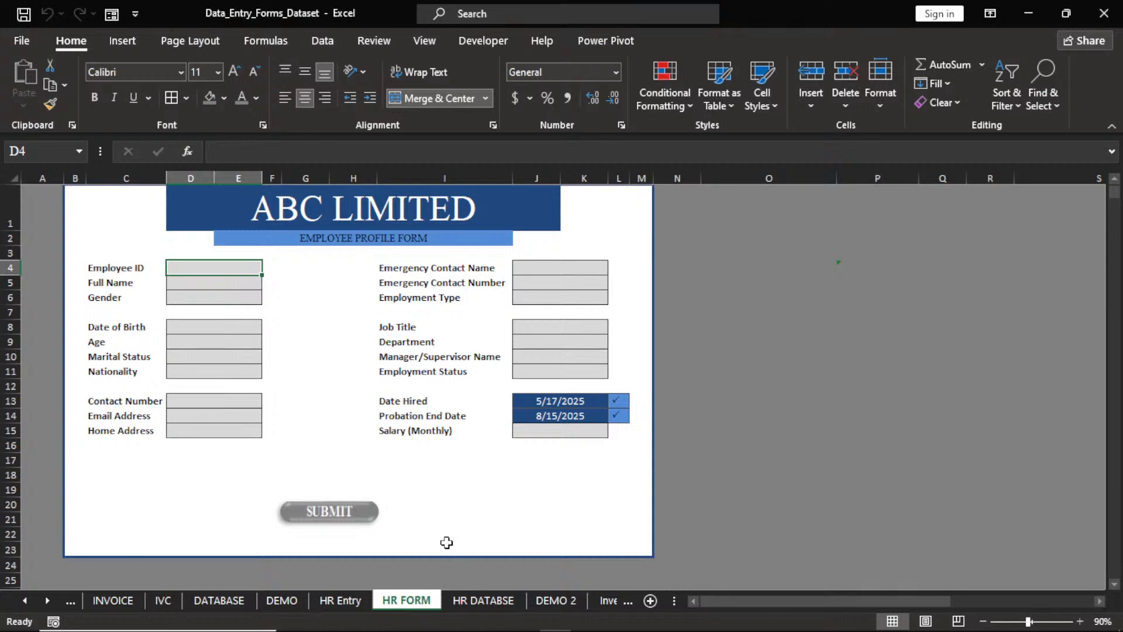
pyautogui.click(474, 597)
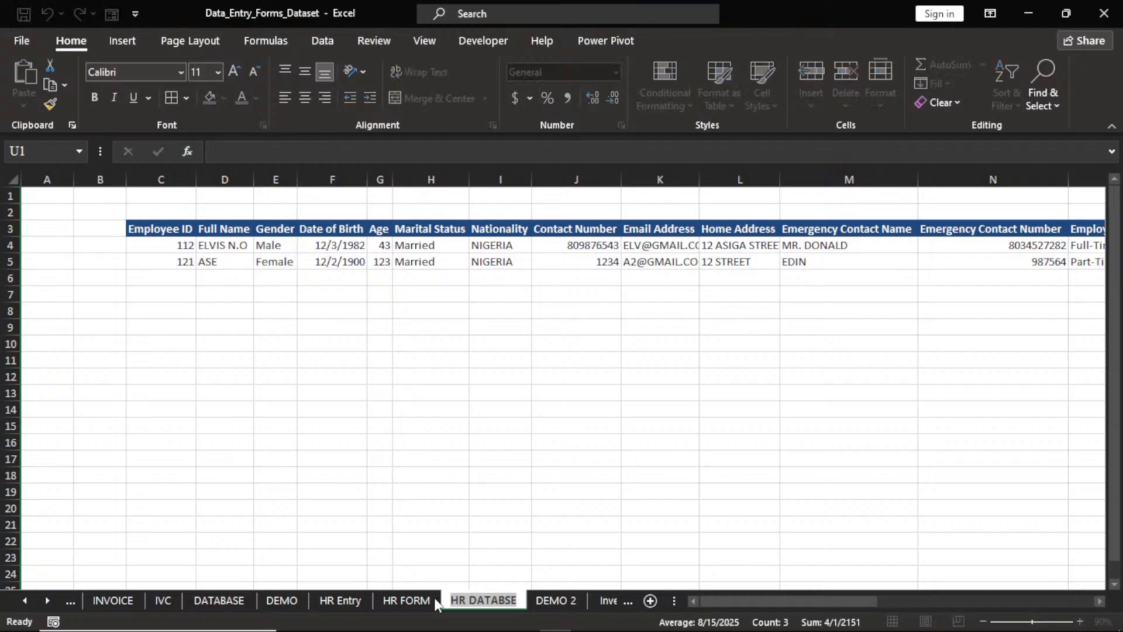
pyautogui.click(434, 598)
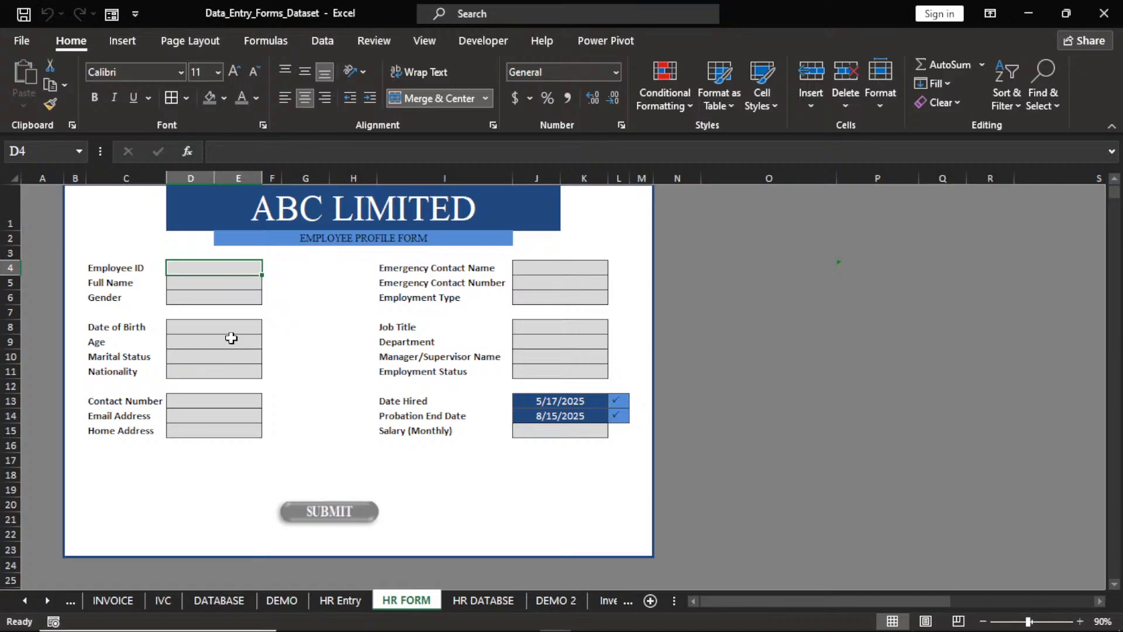
# Create a new blank workbook (Book1) and shrink both it and the HR FORM workbook to smaller windows.
pyautogui.hotkey('ctrl', 'n')
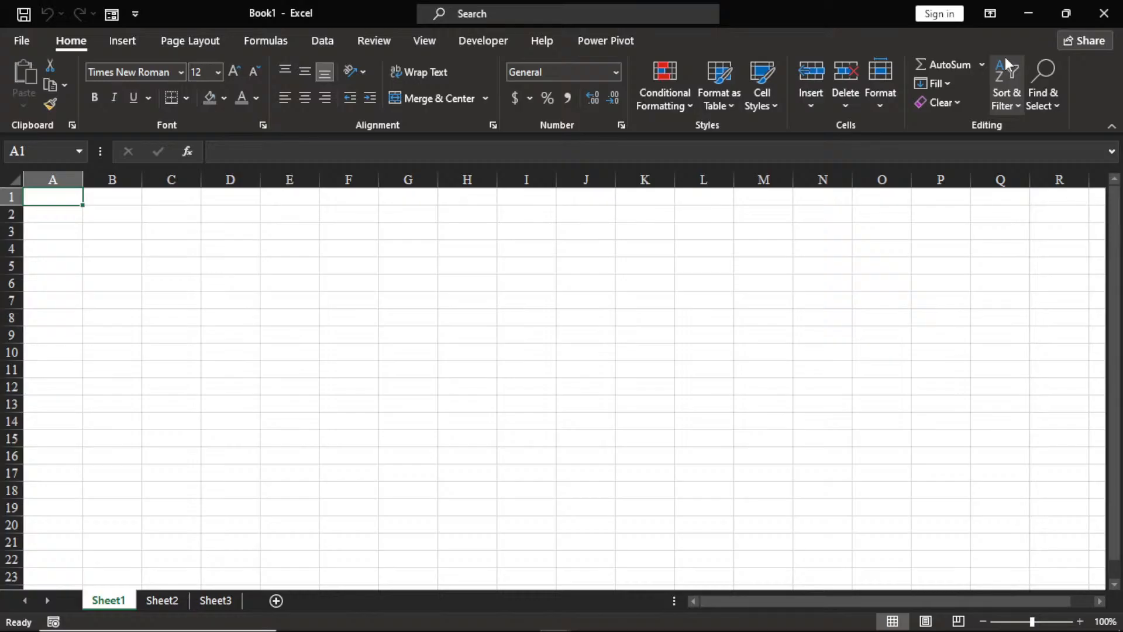
pyautogui.press('super+Down')
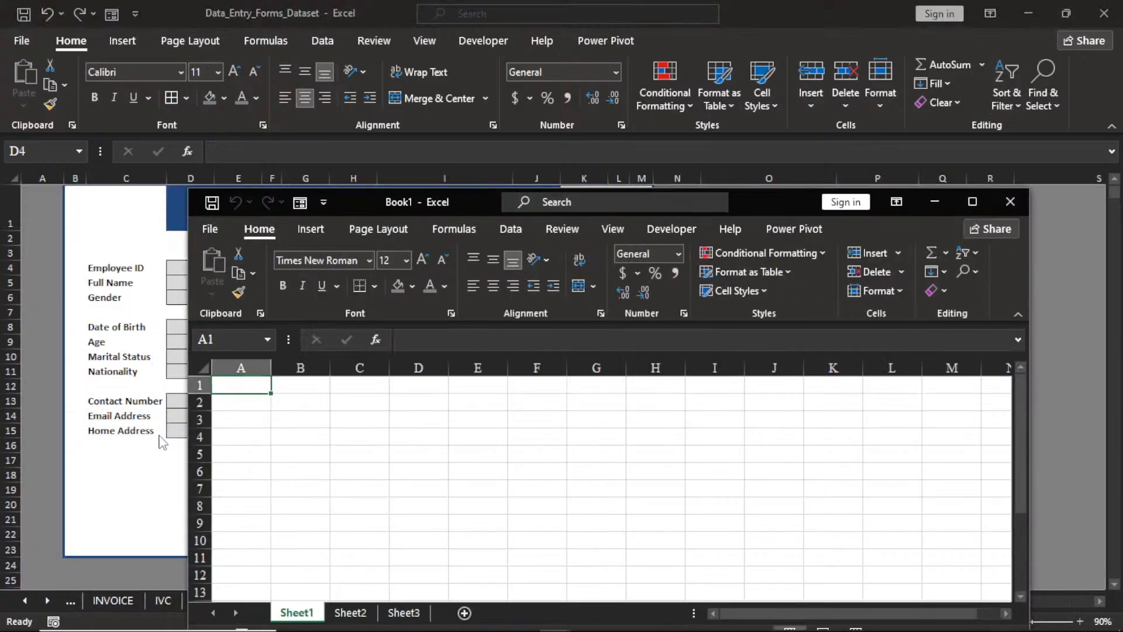
pyautogui.moveTo(188, 439); pyautogui.dragTo(482, 433)
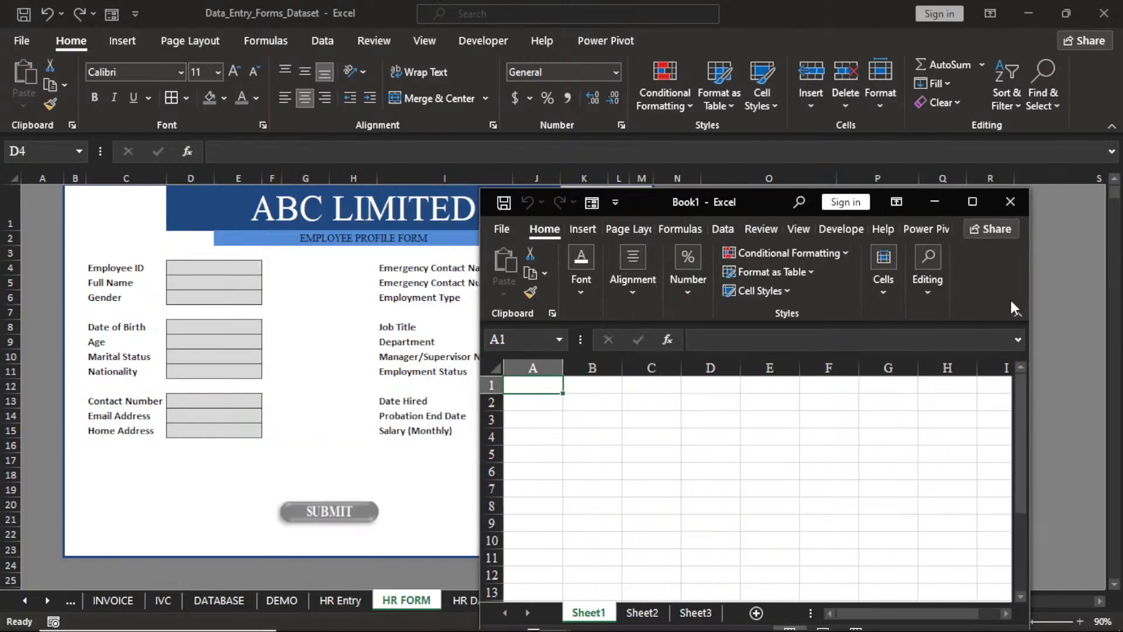
pyautogui.click(1062, 11)
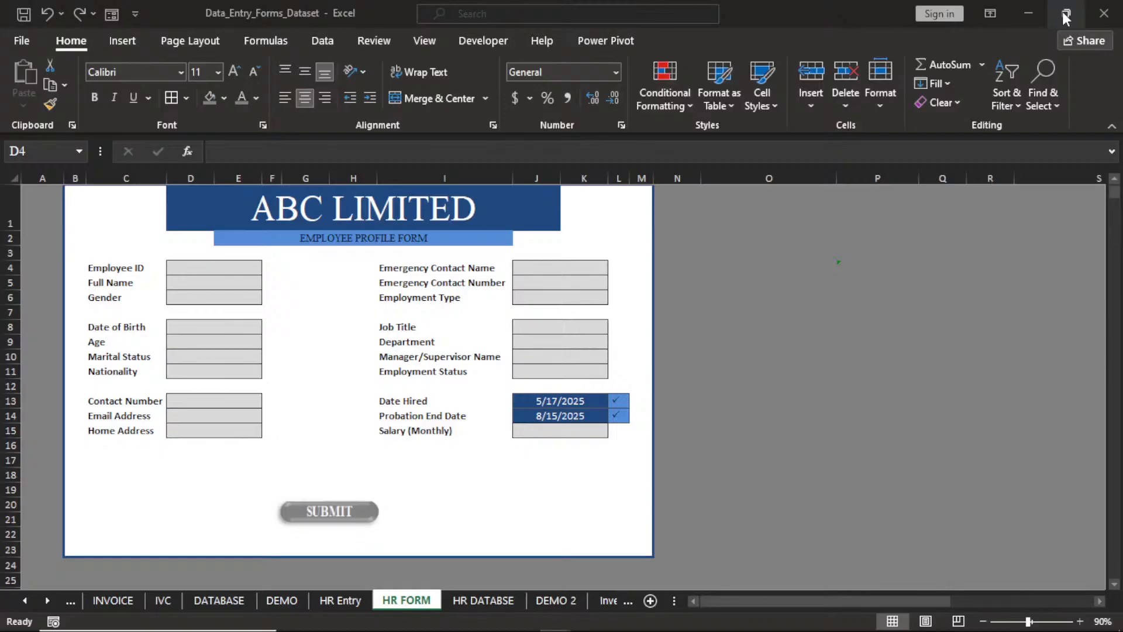
pyautogui.click(1062, 11)
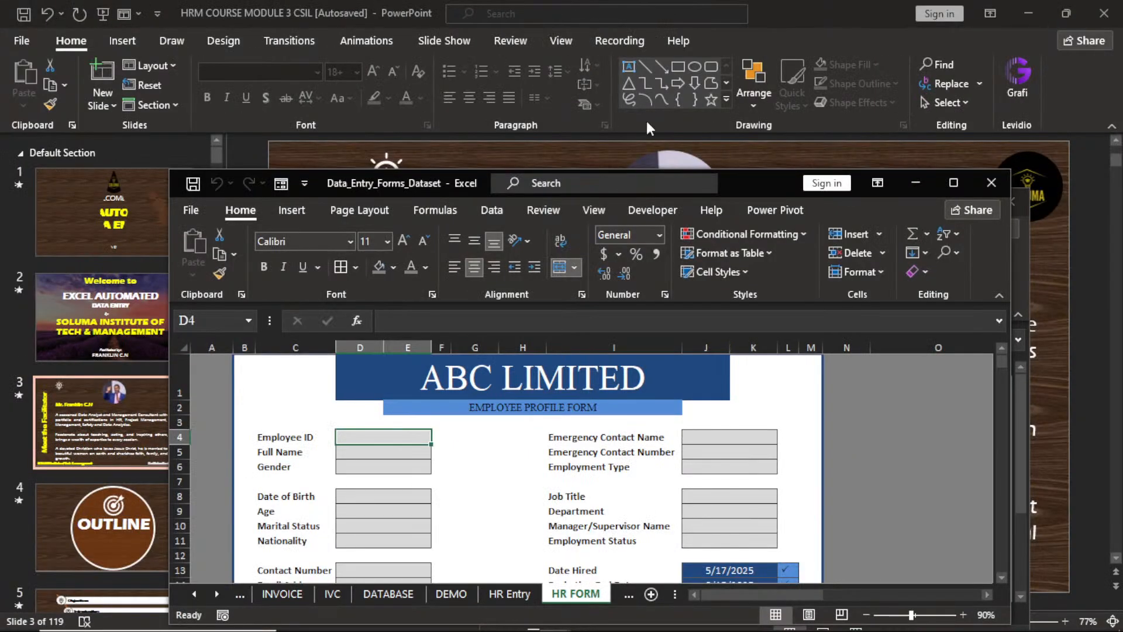
# Minimize PowerPoint and tile the form workbook on the left half and Book1 on the right half.
pyautogui.click(1030, 14)
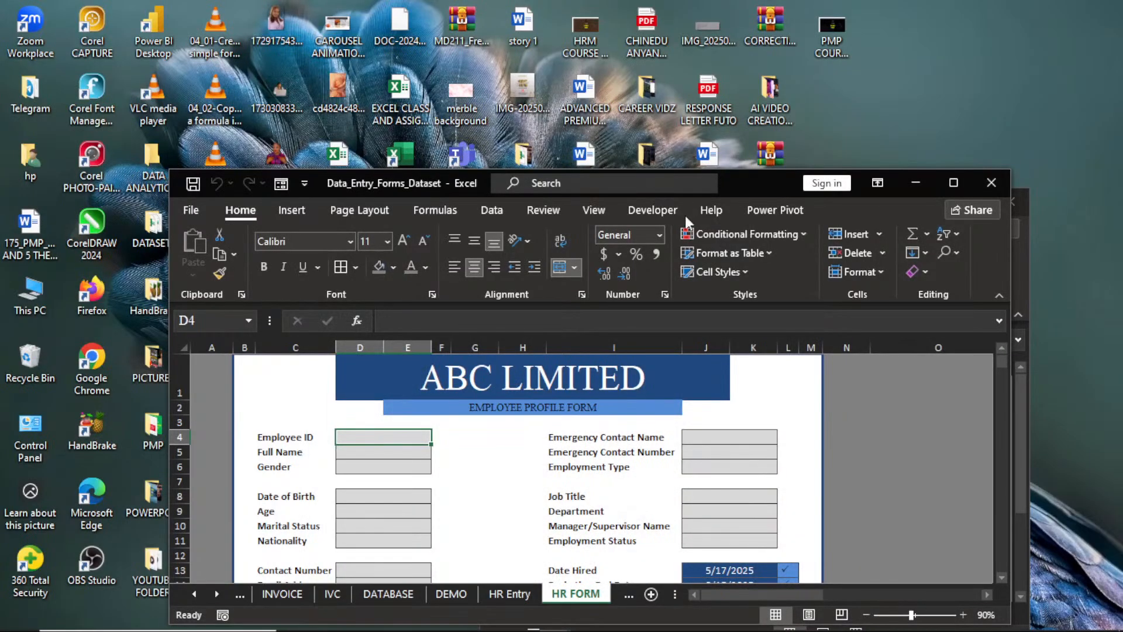
pyautogui.moveTo(169, 355); pyautogui.dragTo(316, 355)
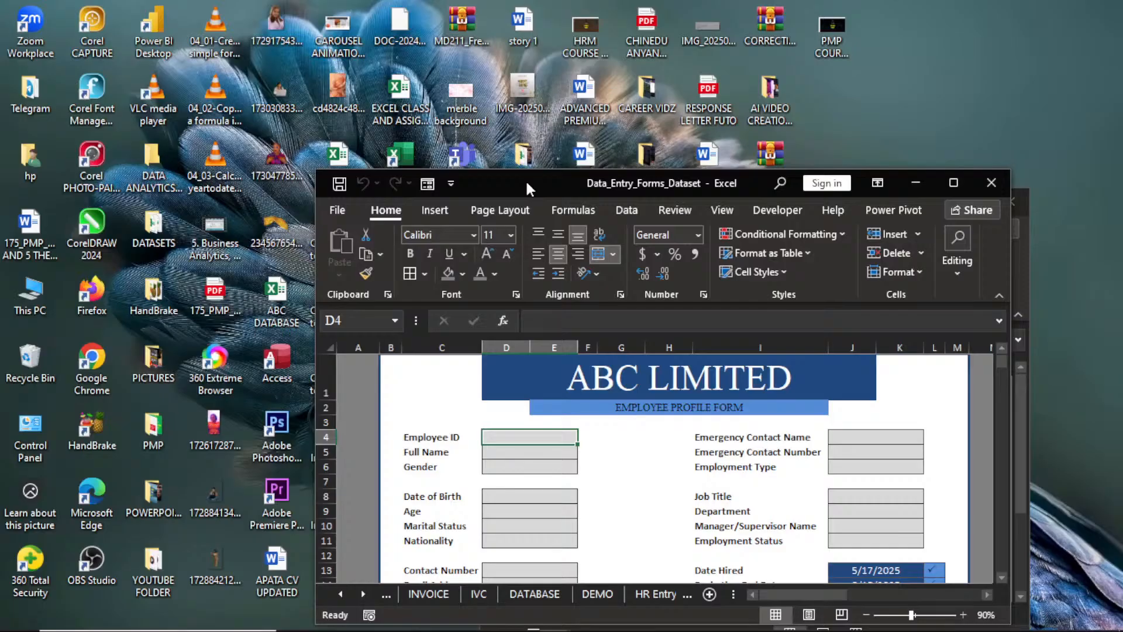
pyautogui.moveTo(525, 179); pyautogui.dragTo(204, 10)
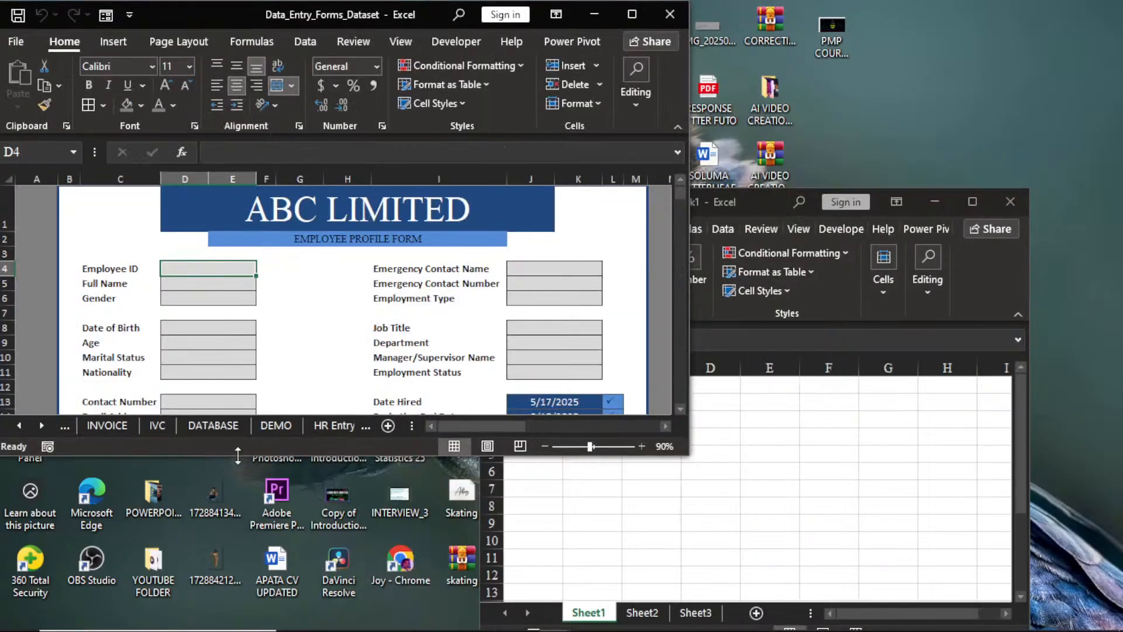
pyautogui.moveTo(238, 455); pyautogui.dragTo(238, 629)
pyautogui.moveTo(764, 202); pyautogui.dragTo(858, 17)
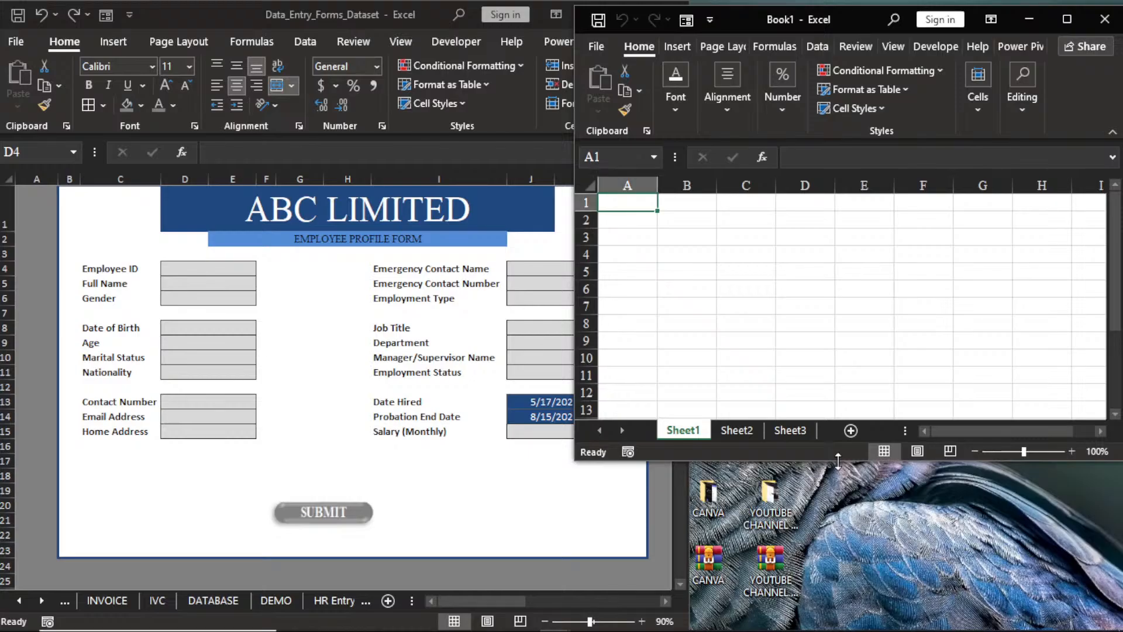
pyautogui.moveTo(838, 461); pyautogui.dragTo(696, 584)
# Rename Book1's Sheet1 to 'HR DATABASE 2' and Sheet2 to 'DEMO', then return to the form workbook.
pyautogui.doubleClick(691, 597)
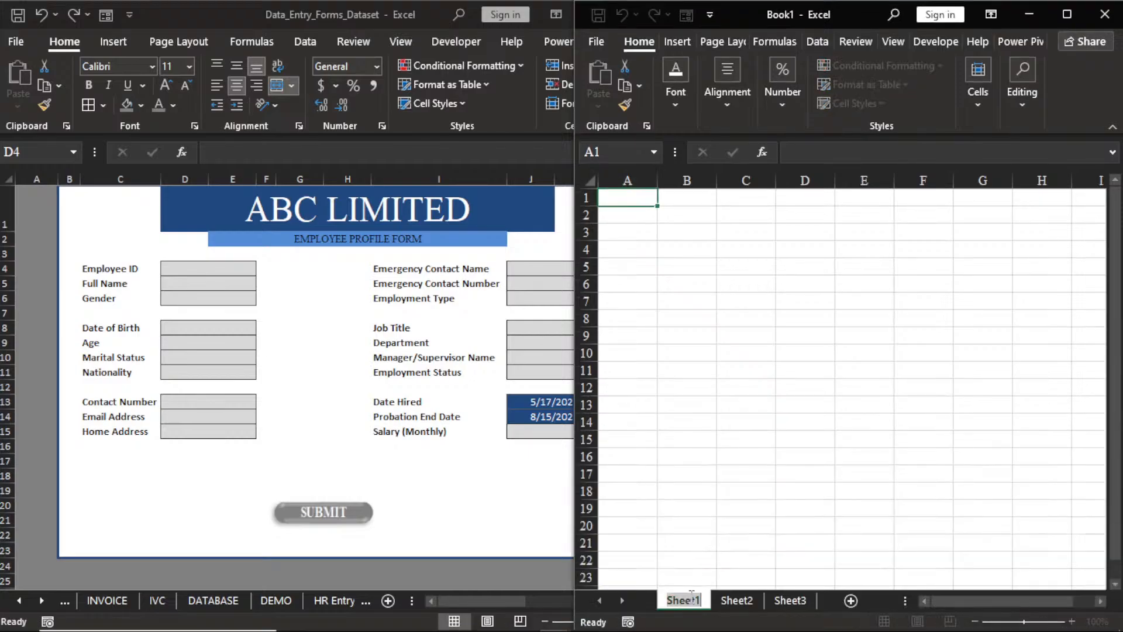
pyautogui.write('HR')
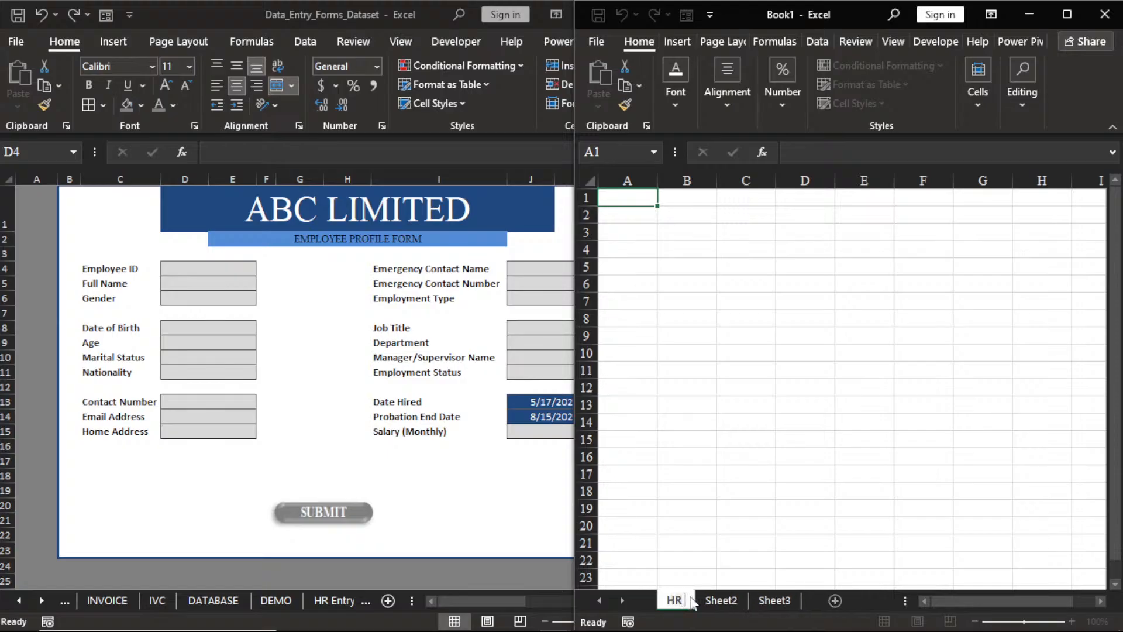
pyautogui.write(' DATABASE 2')
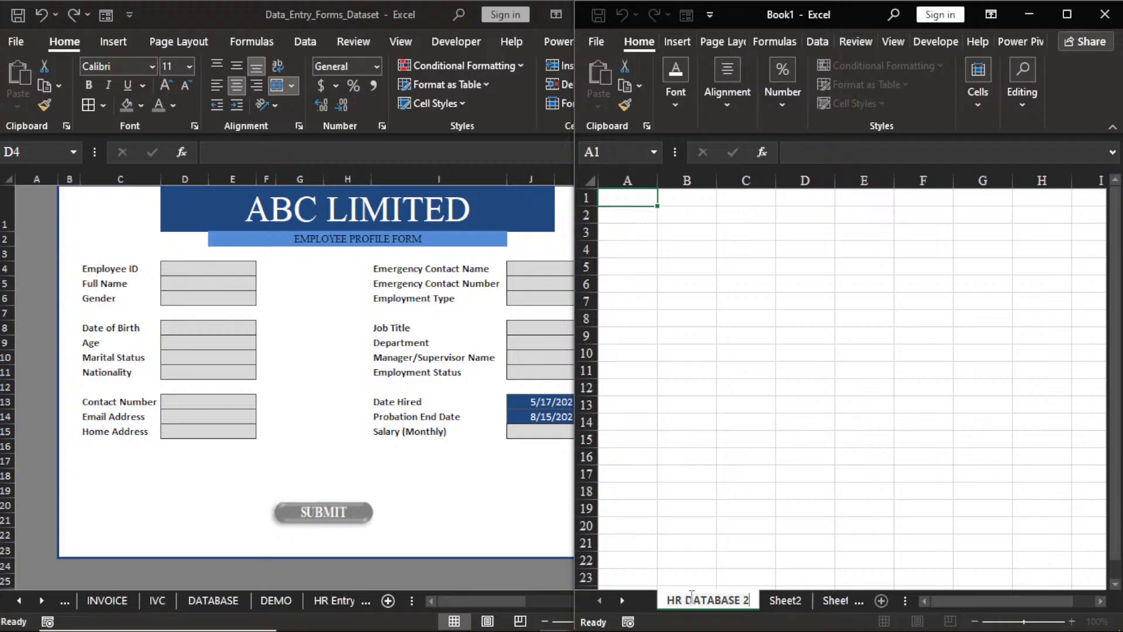
pyautogui.click(799, 602)
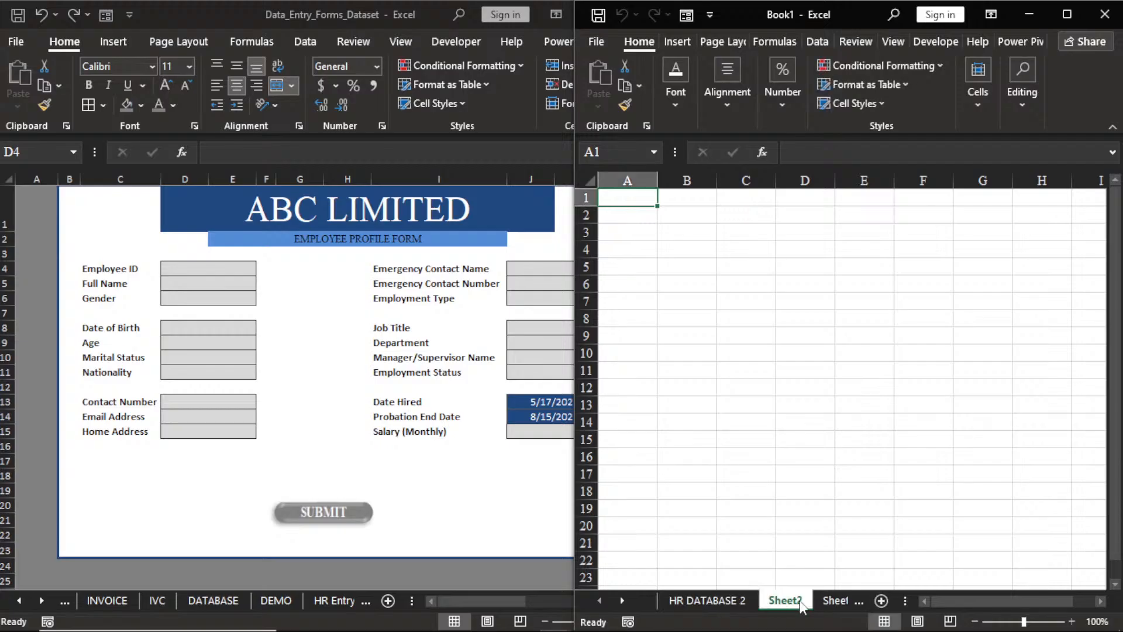
pyautogui.doubleClick(784, 600)
pyautogui.write('DEMO')
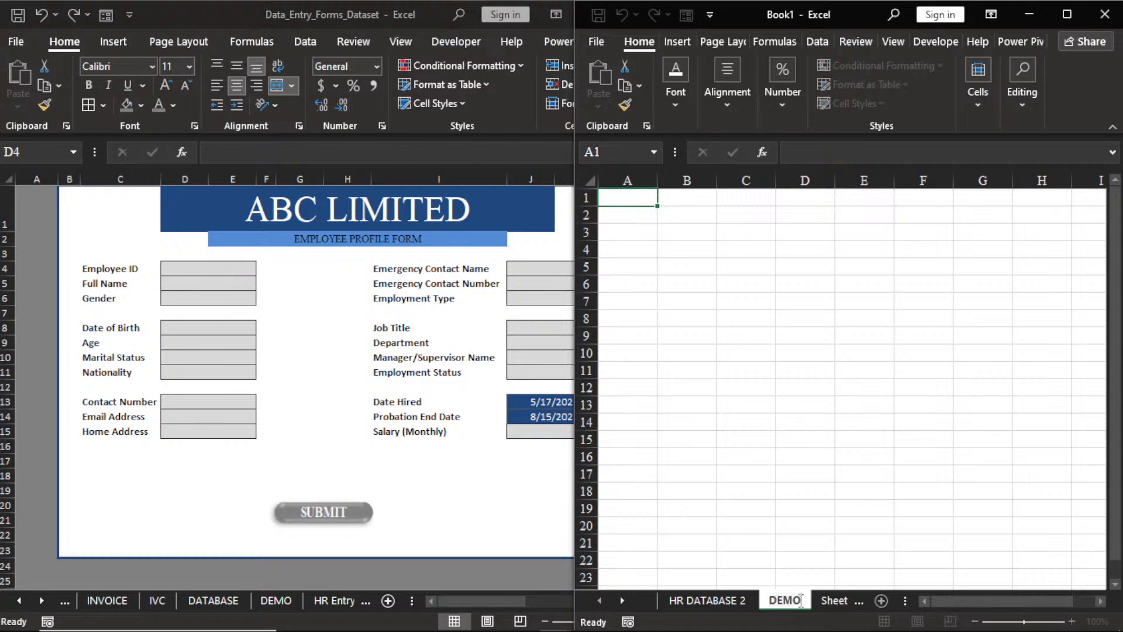
pyautogui.click(800, 601)
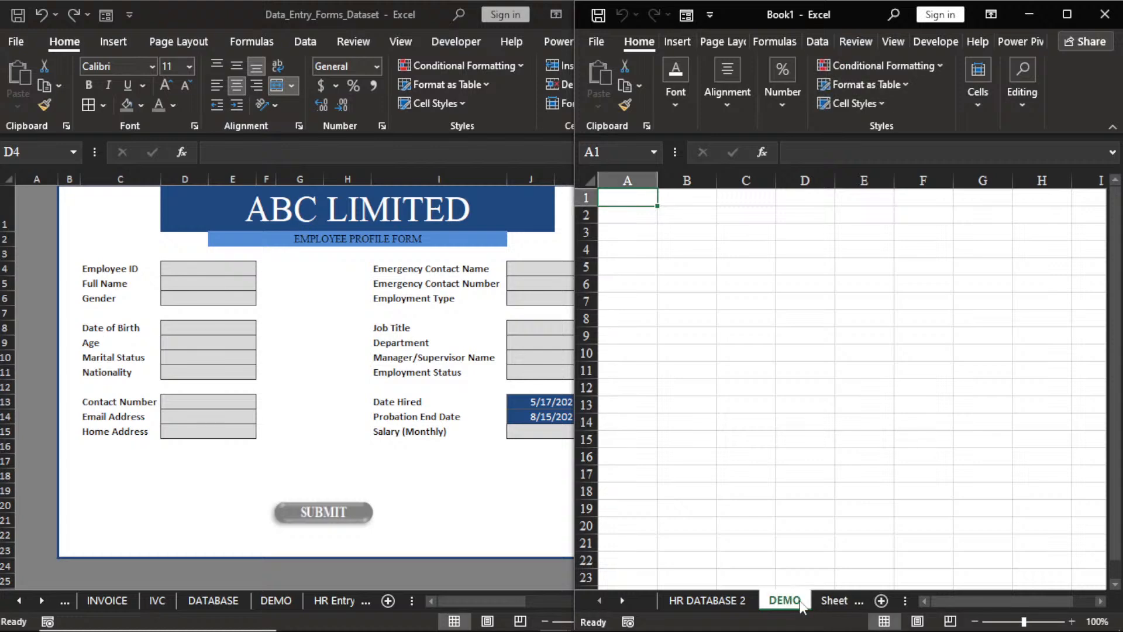
pyautogui.click(437, 527)
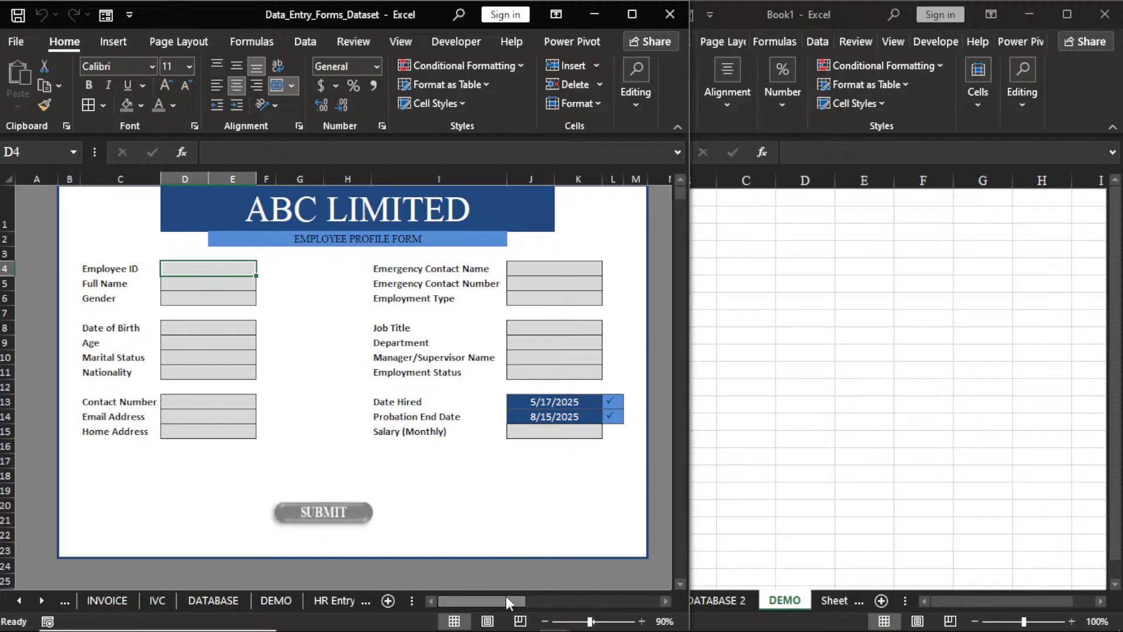
# Set columns N:X to No Fill so the helper field list and linked values show.
pyautogui.moveTo(507, 598); pyautogui.dragTo(594, 598)
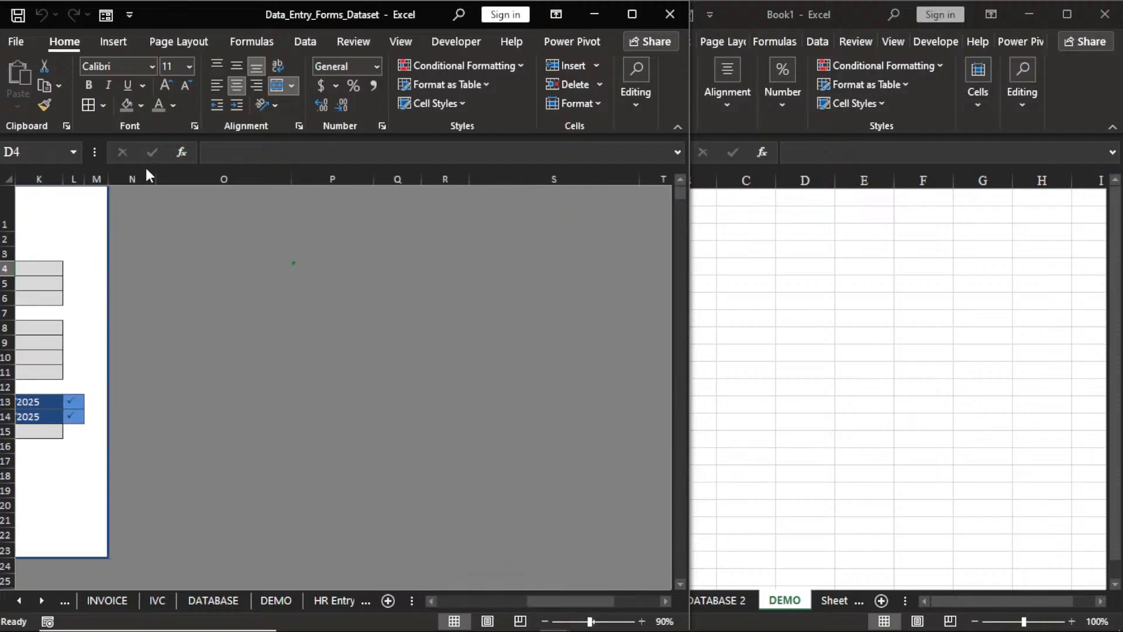
pyautogui.moveTo(146, 176); pyautogui.dragTo(600, 187)
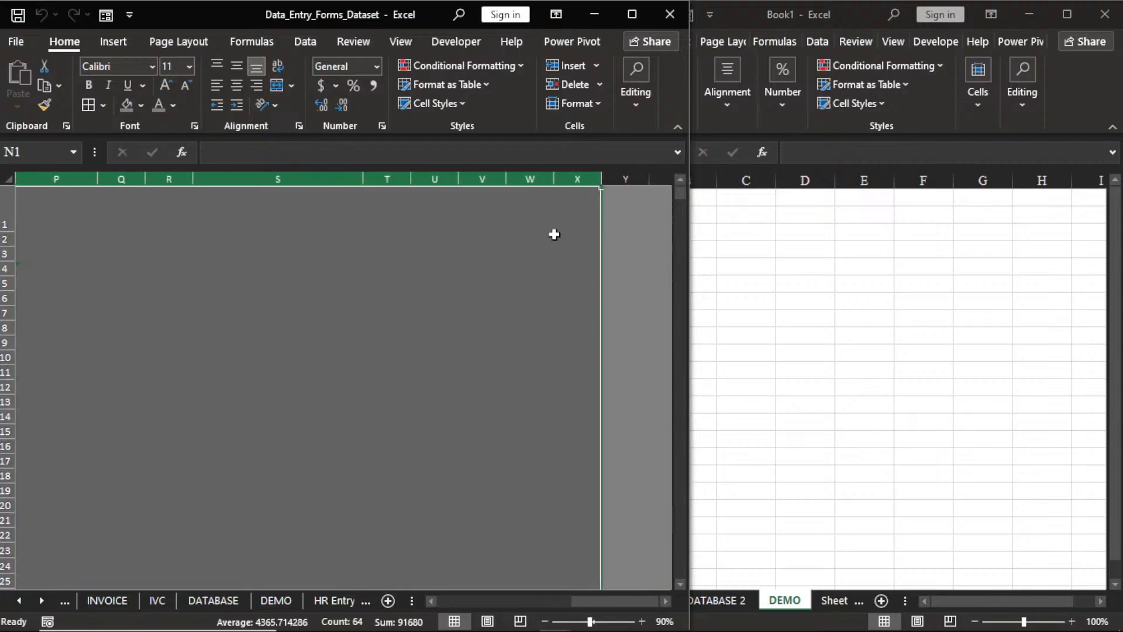
pyautogui.click(172, 105)
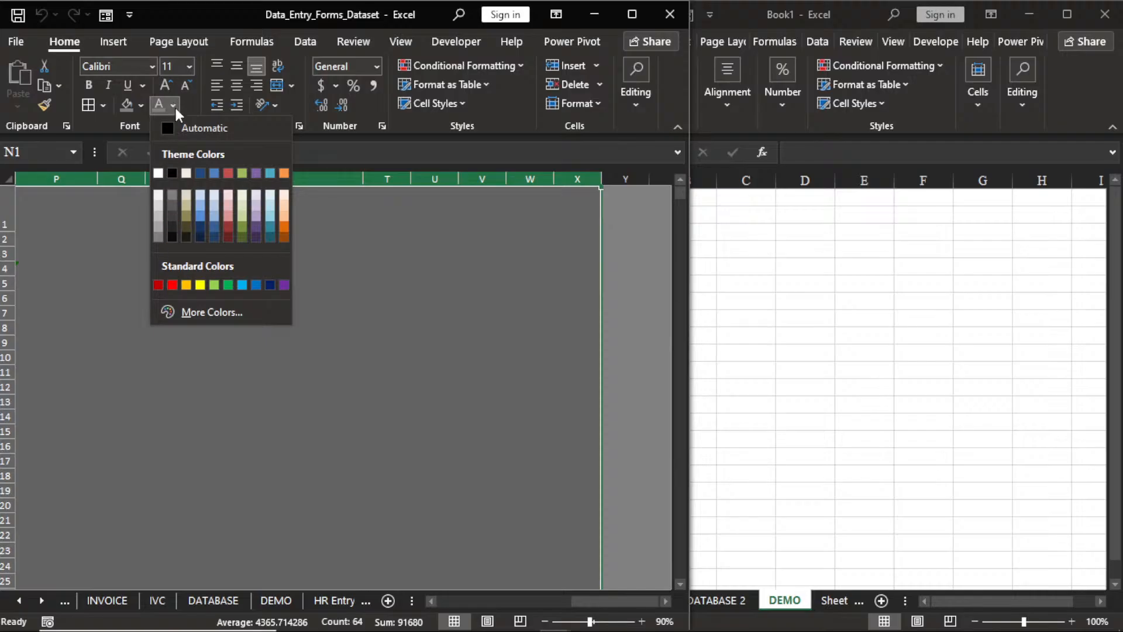
pyautogui.click(141, 105)
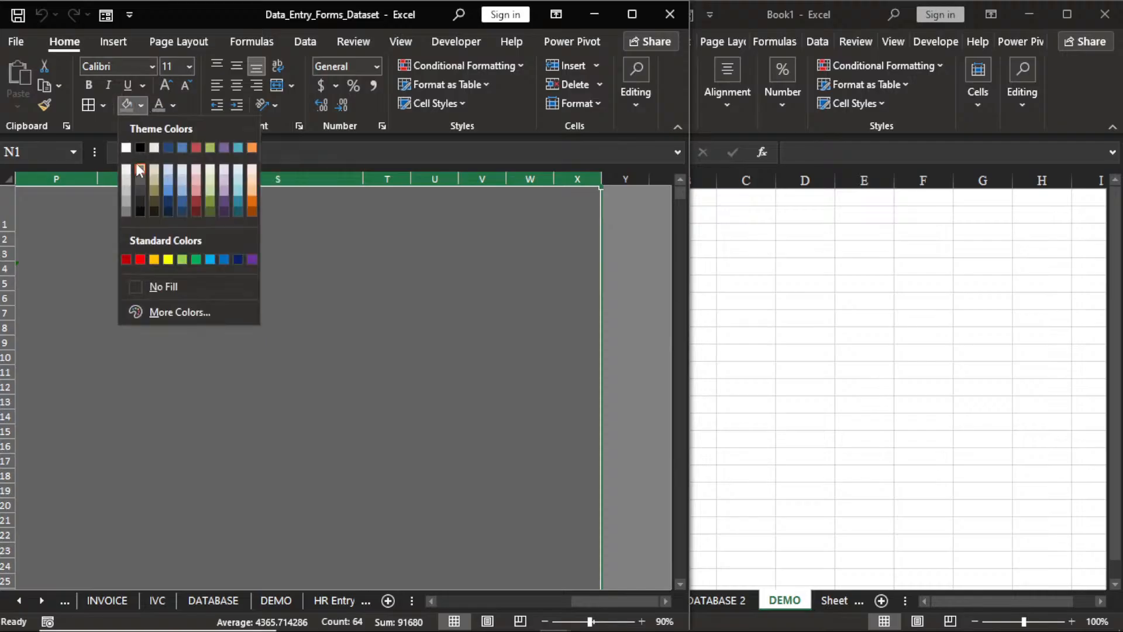
pyautogui.click(150, 285)
pyautogui.click(543, 558)
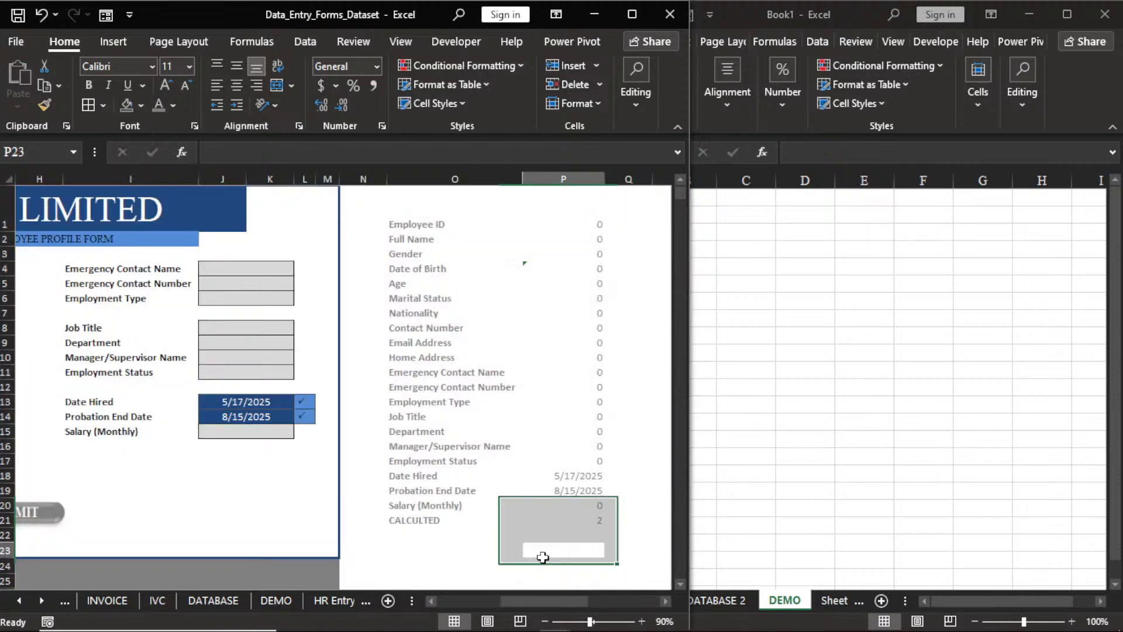
pyautogui.moveTo(567, 598); pyautogui.dragTo(514, 599)
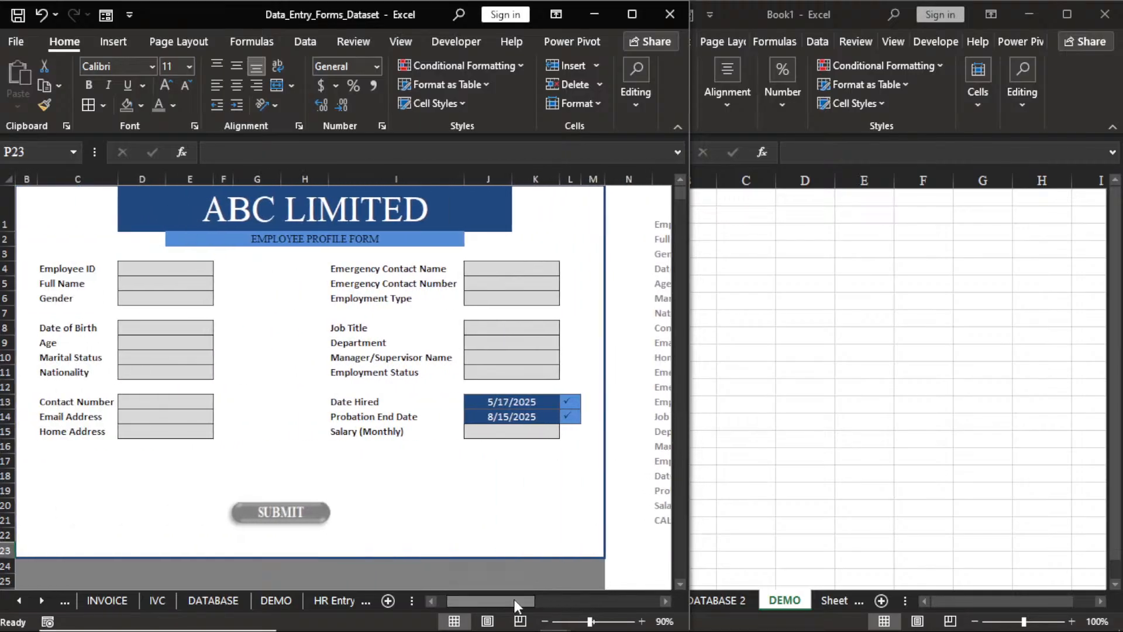
# Enter Employee ID 131, the employee's full name, Gender Female, birth date 12/31/1897 and age 231.
pyautogui.click(167, 267)
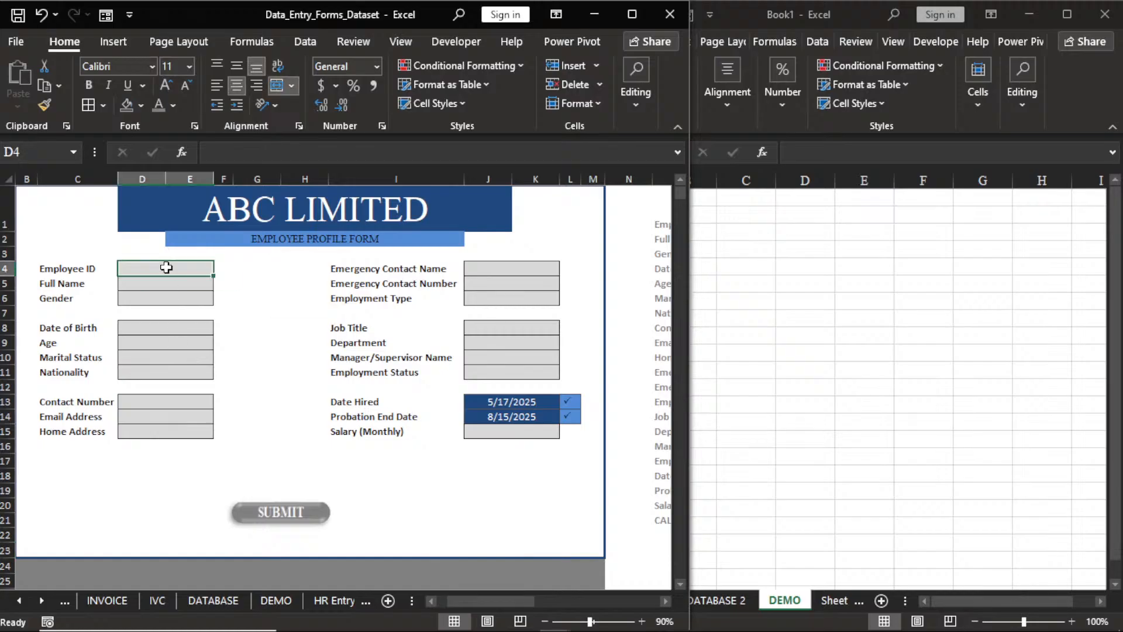
pyautogui.write('131')
pyautogui.press('Return')
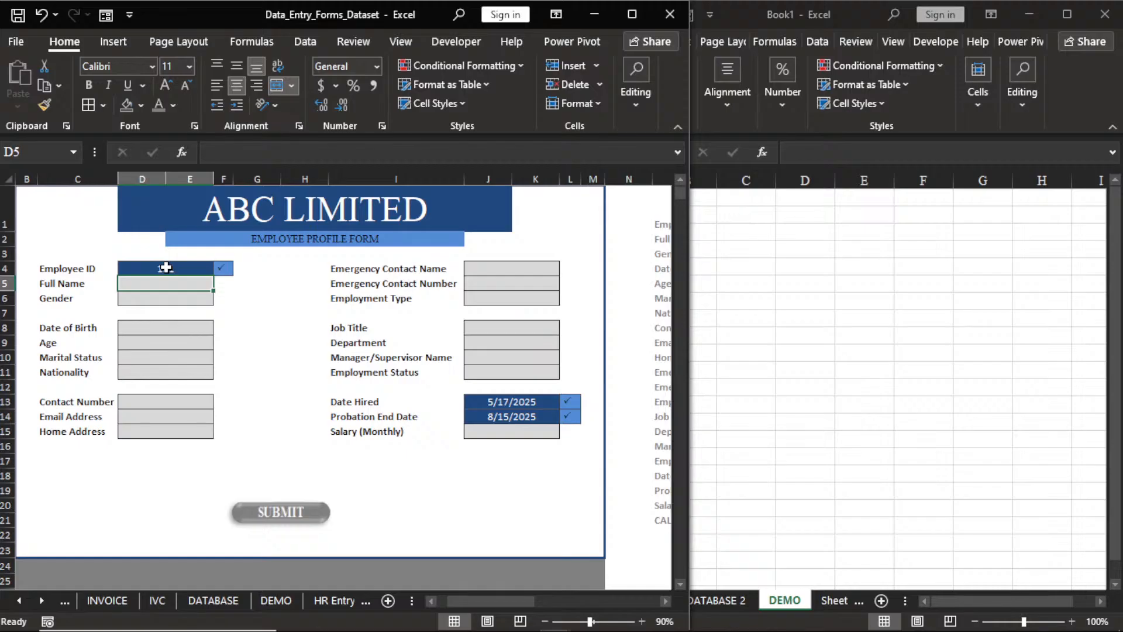
pyautogui.write('ADA')
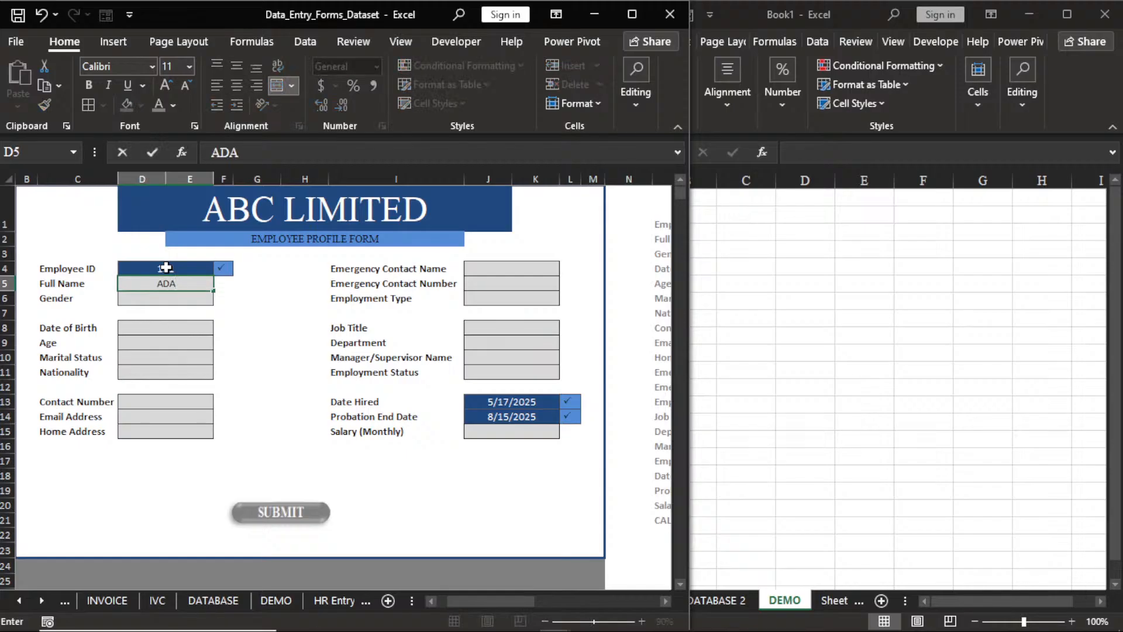
pyautogui.press('Return')
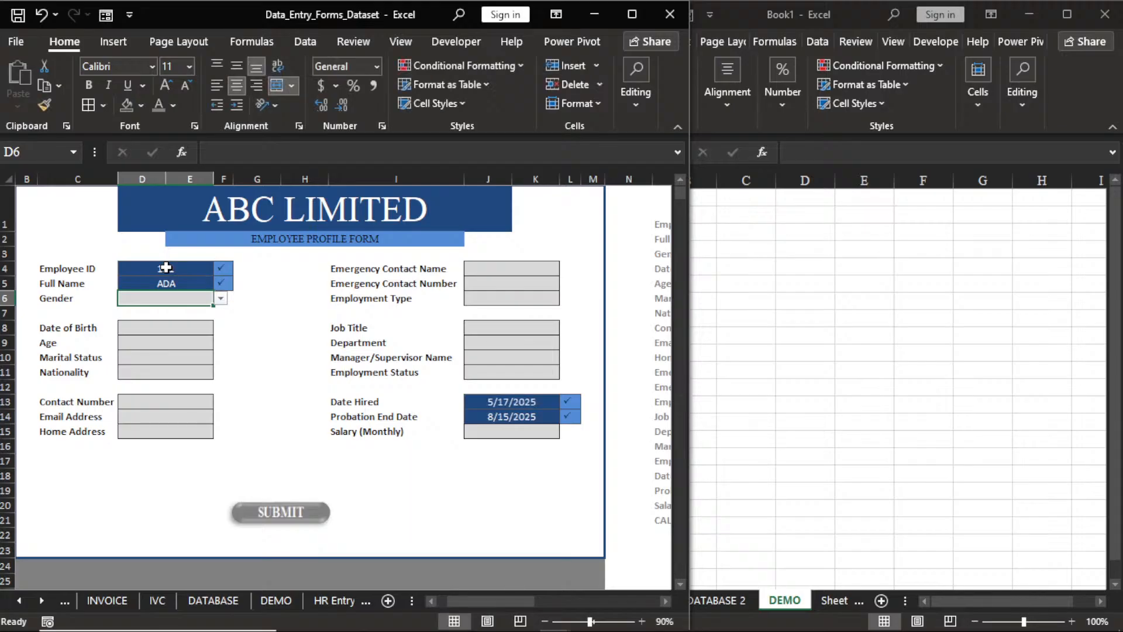
pyautogui.click(221, 299)
pyautogui.click(166, 321)
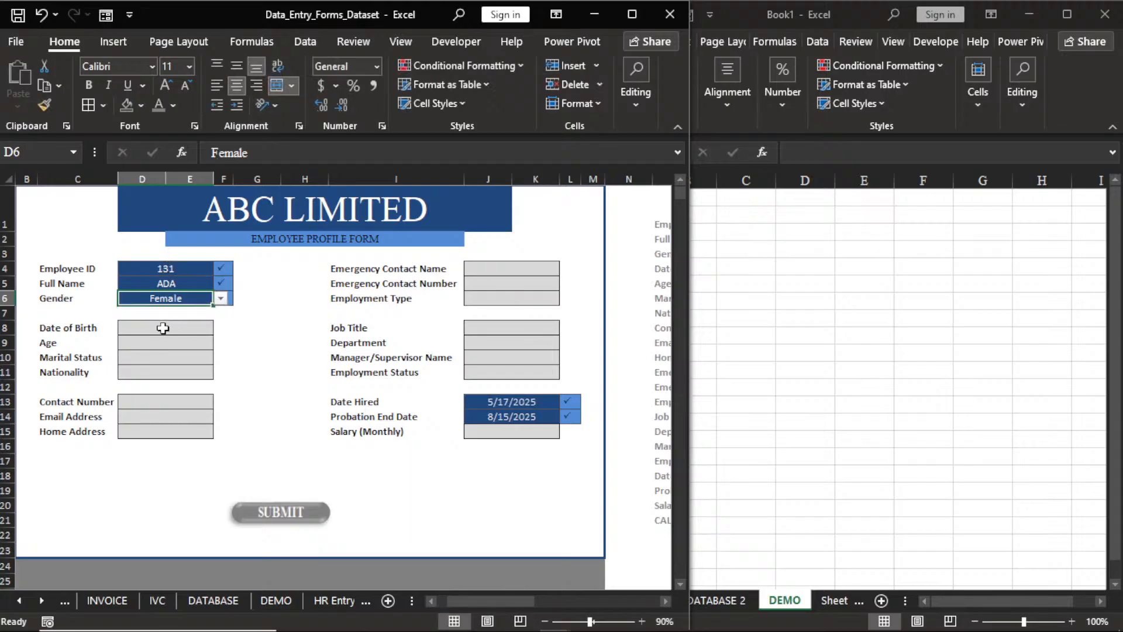
pyautogui.click(162, 328)
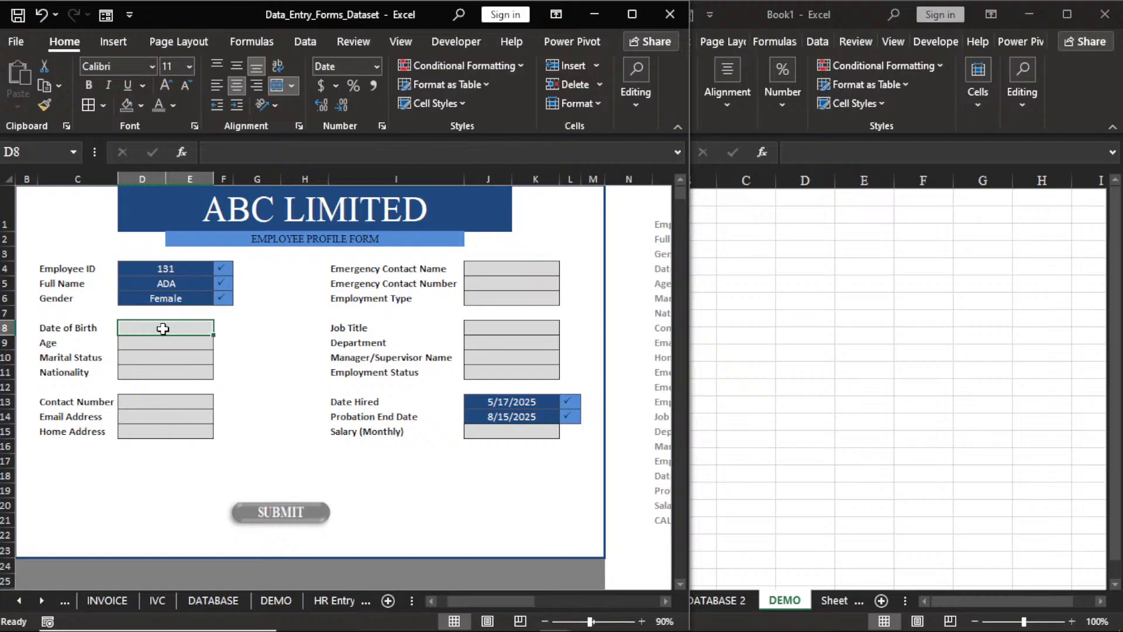
pyautogui.write('12/31/1')
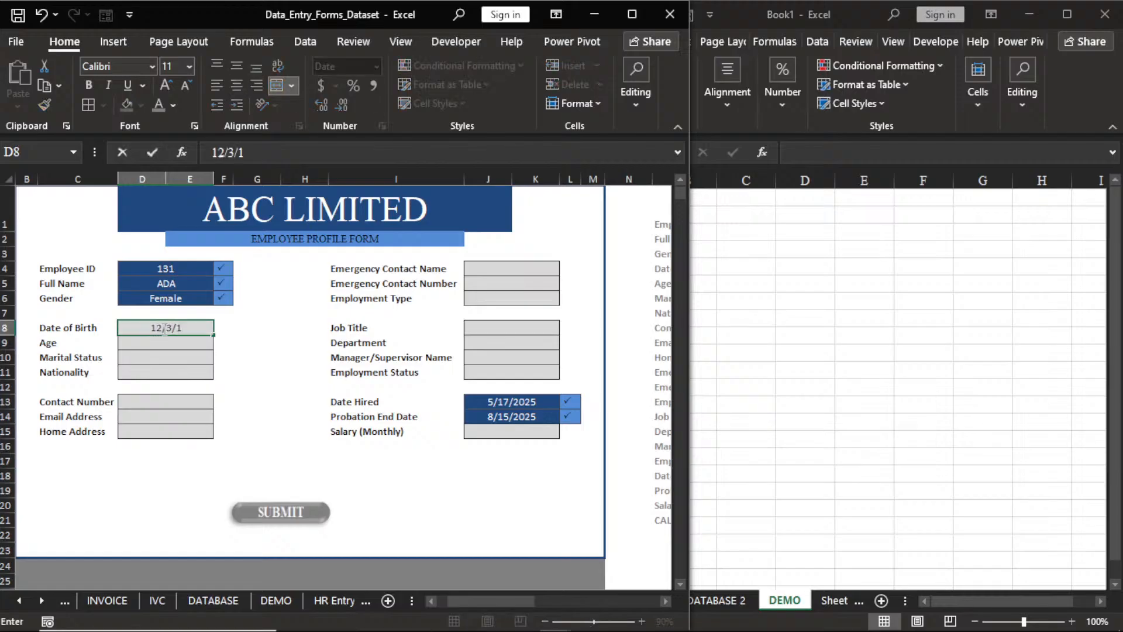
pyautogui.write('897')
pyautogui.press('Return')
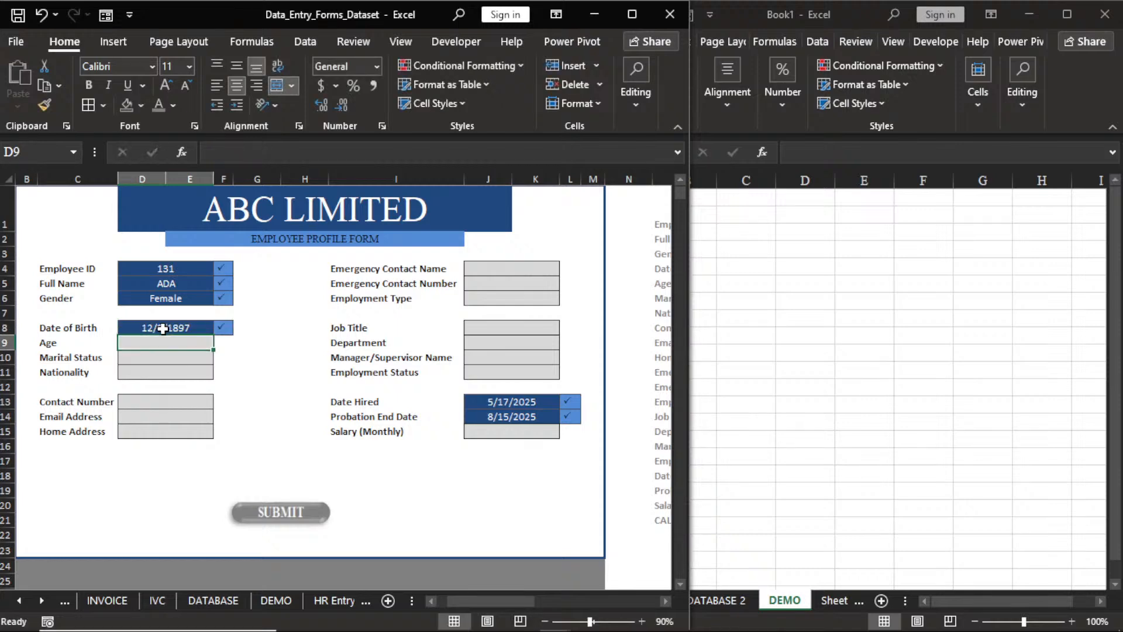
pyautogui.write('231')
pyautogui.press('Return')
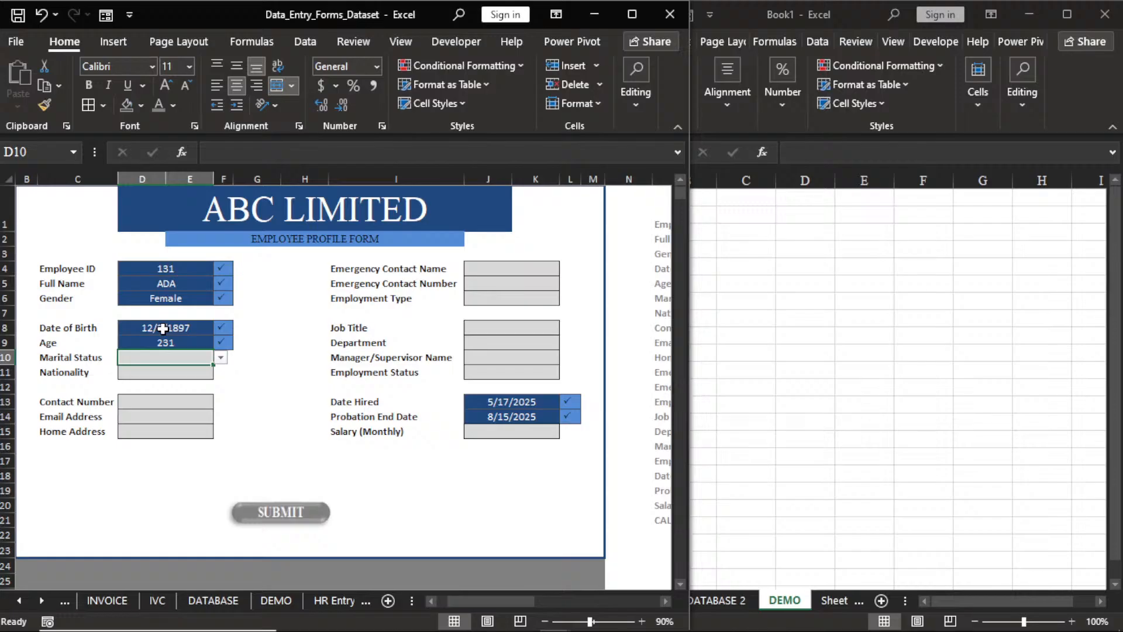
# Set Marital Status to Widow/Widowed and Nationality to NIGERIA.
pyautogui.click(221, 358)
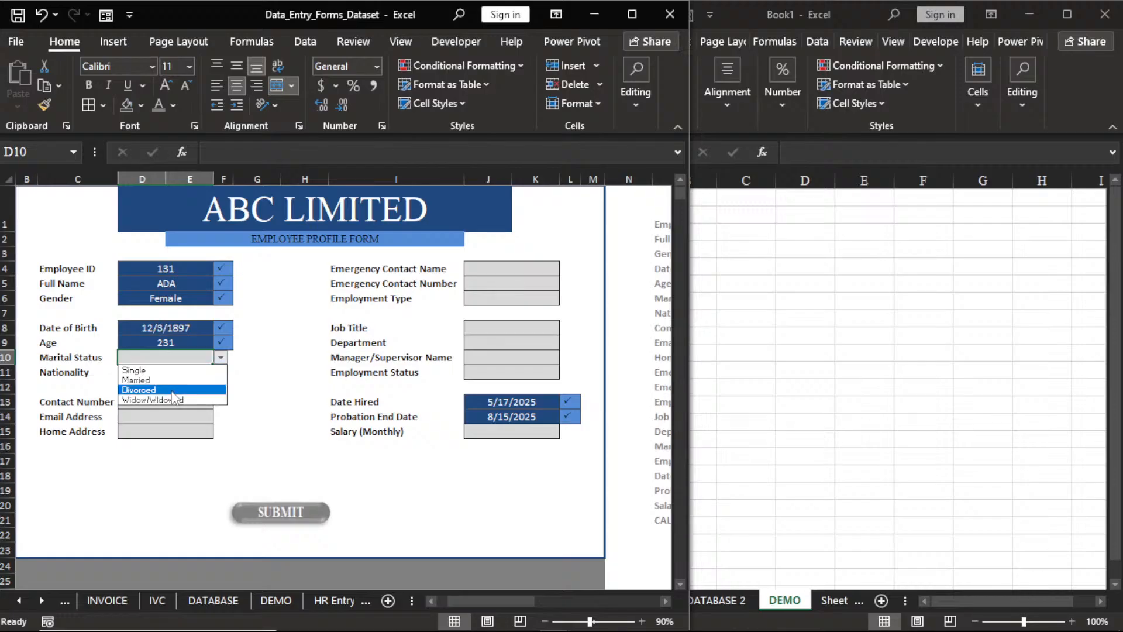
pyautogui.click(174, 398)
pyautogui.click(172, 375)
pyautogui.write('N')
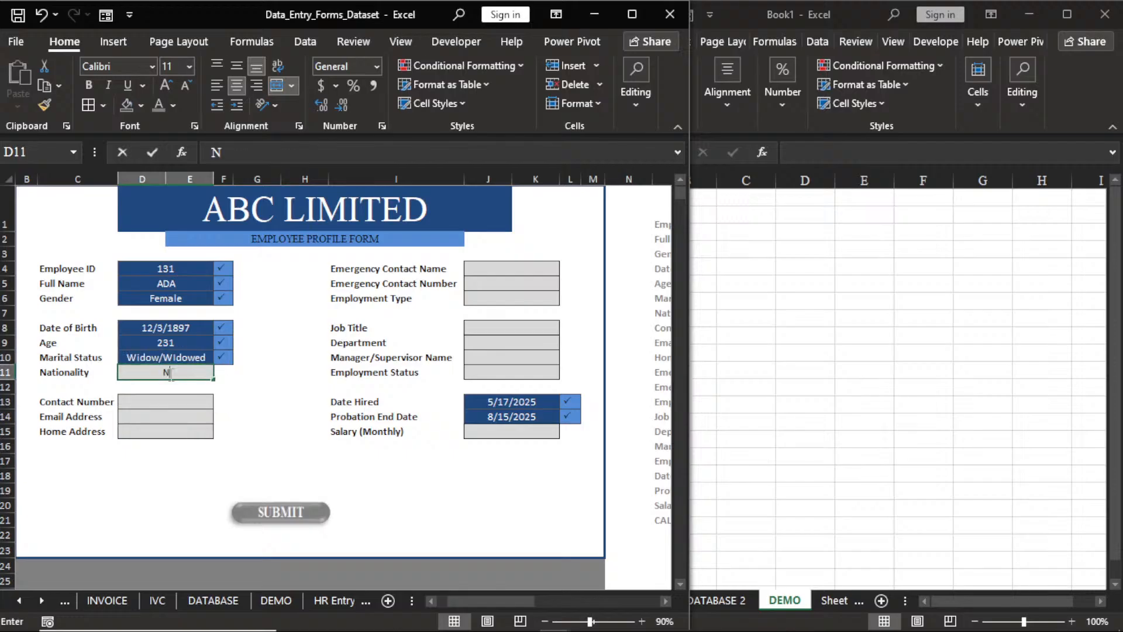
pyautogui.write('IGE')
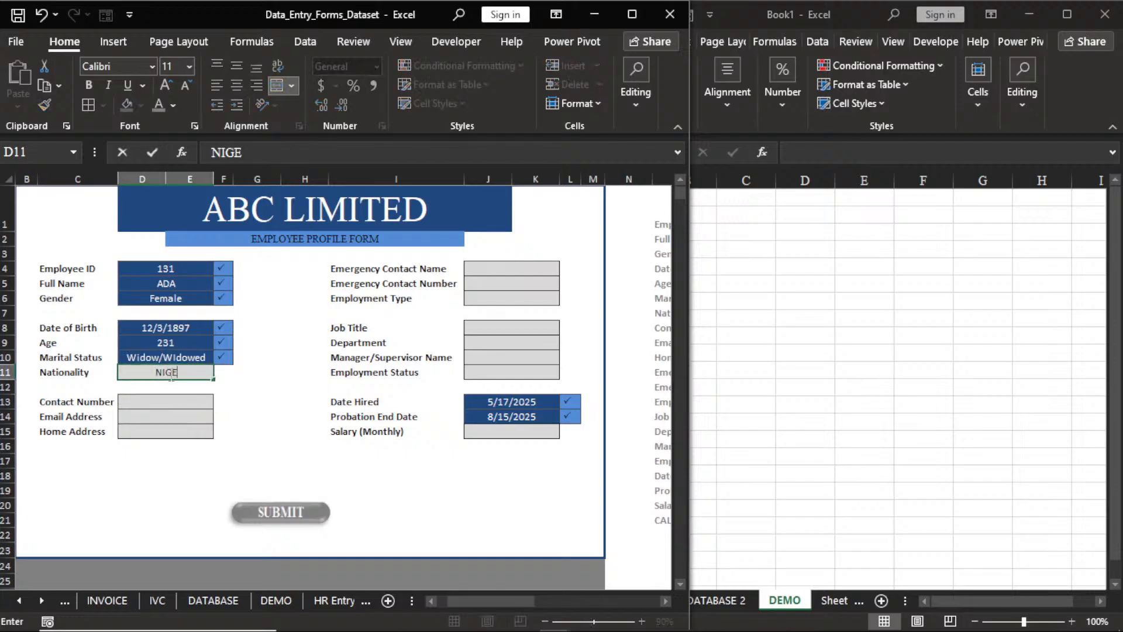
pyautogui.write('RIA')
pyautogui.press('Return')
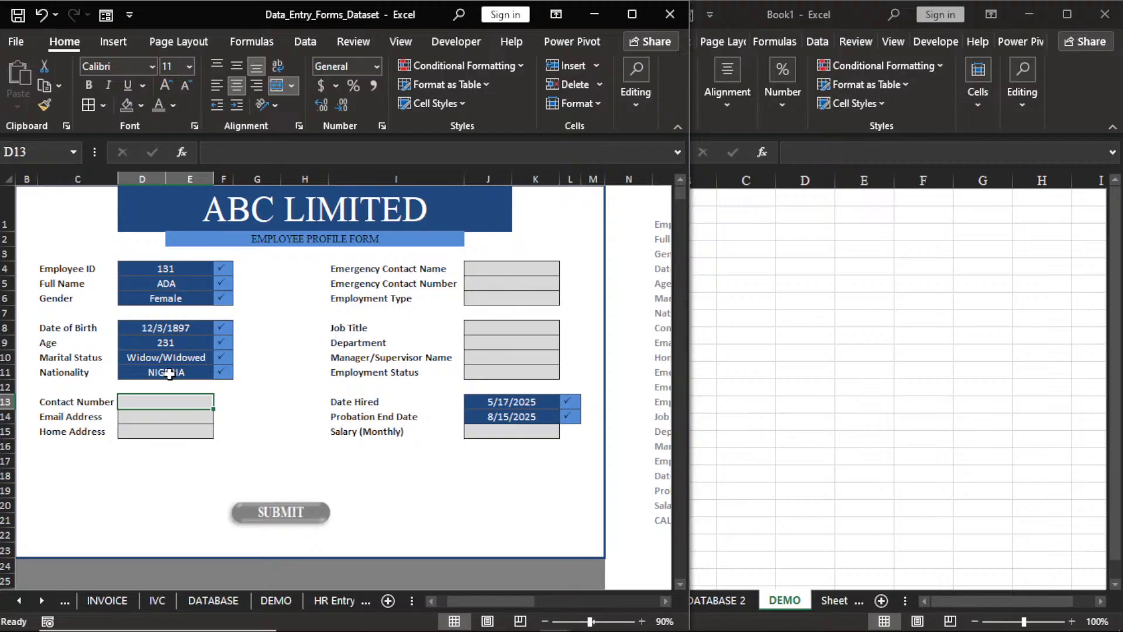
# Fill in the employee's contact number, e-mail and home address, and Salary 321000.
pyautogui.write('909877643')
pyautogui.press('Return')
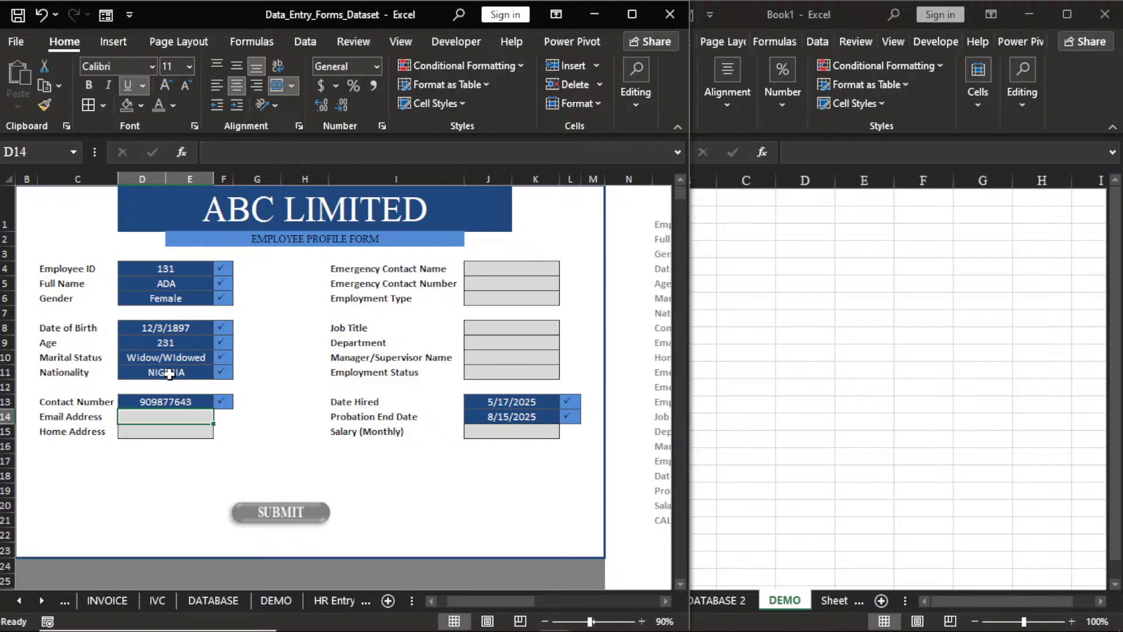
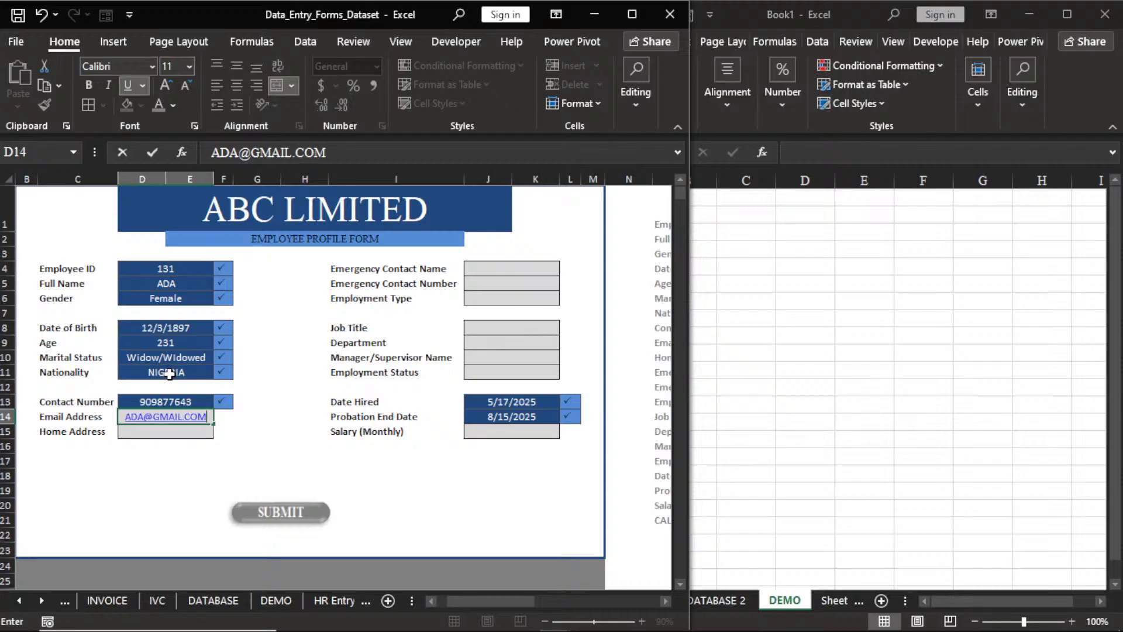
pyautogui.press('Return')
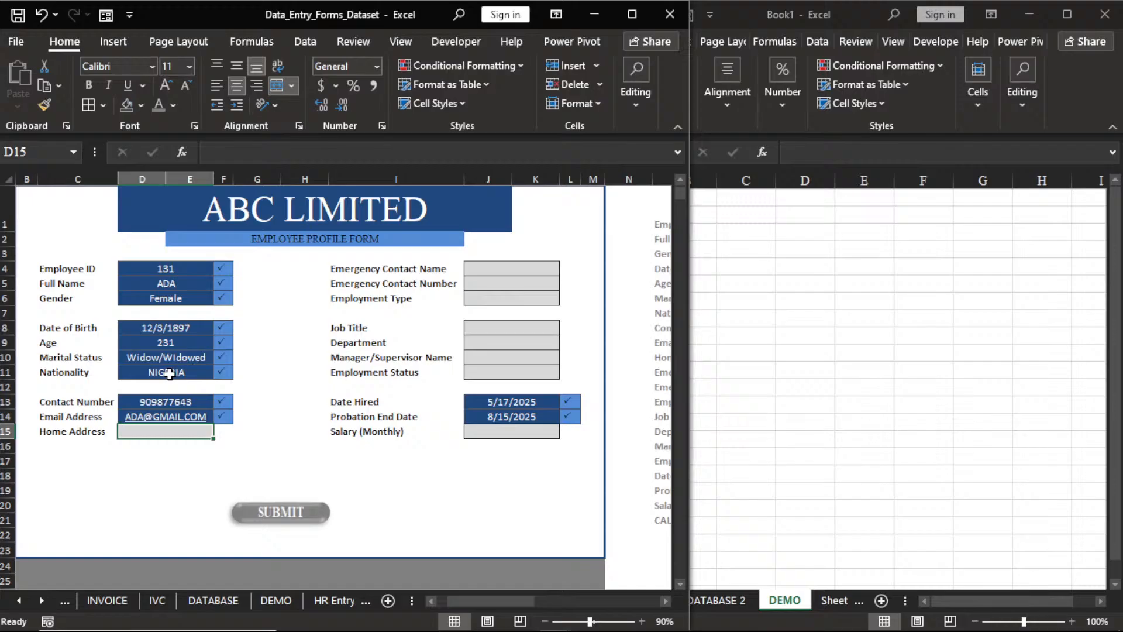
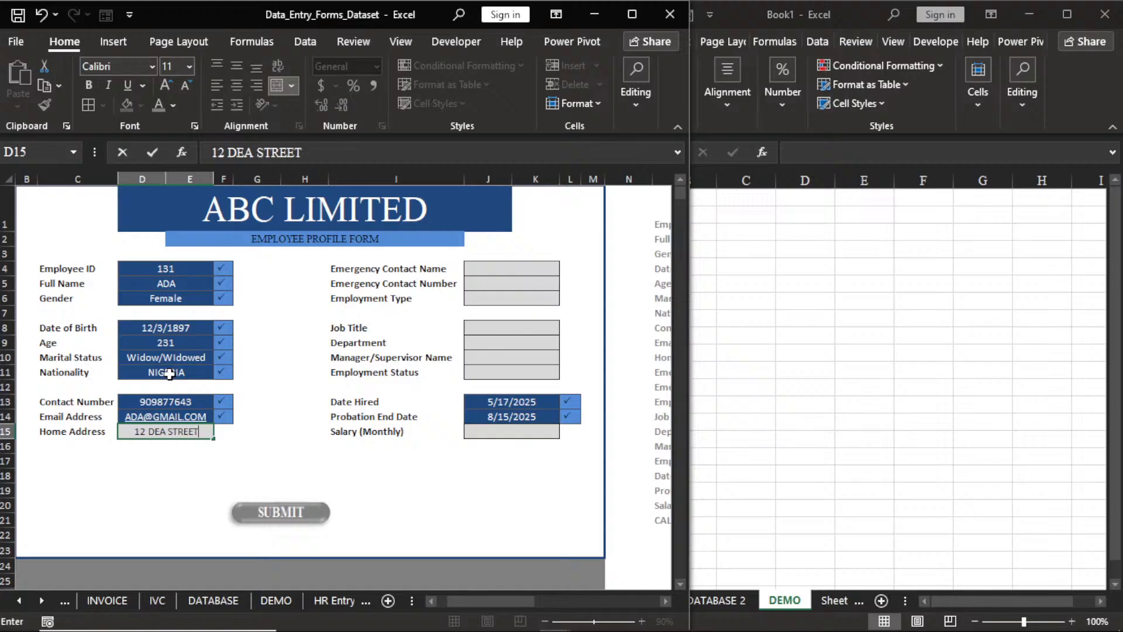
pyautogui.press('Return')
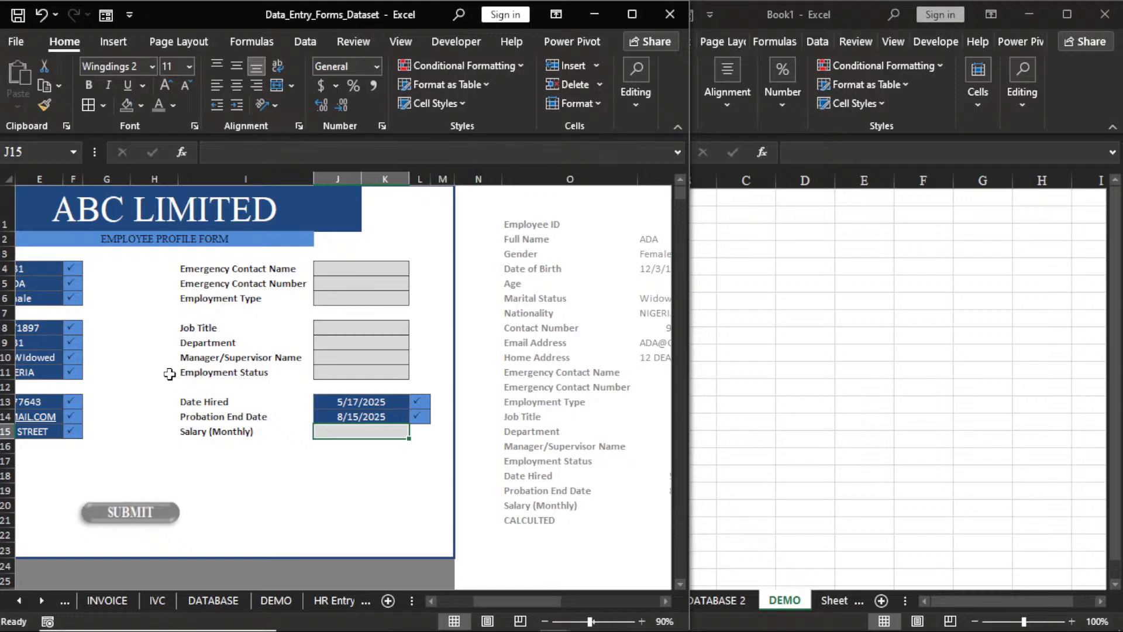
pyautogui.write('321')
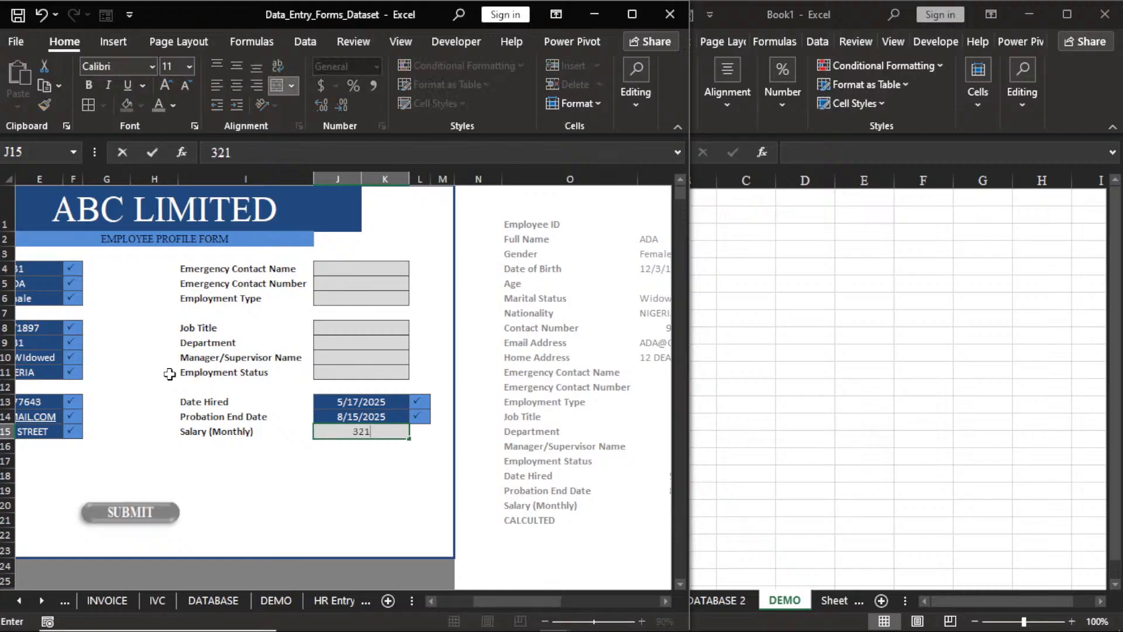
pyautogui.write('000')
pyautogui.press('Return')
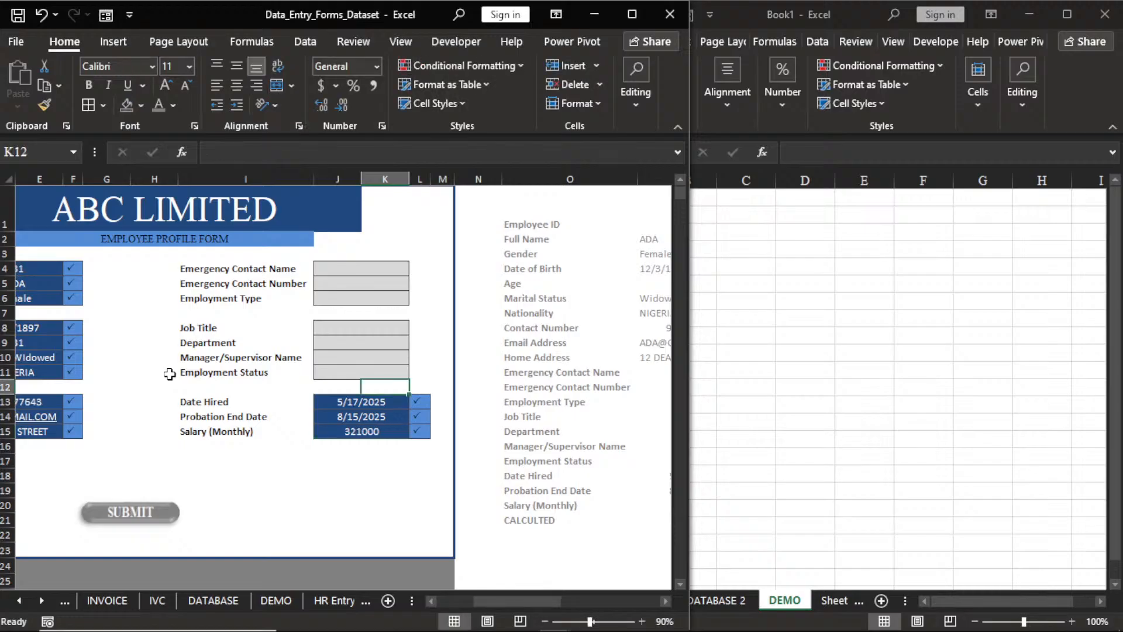
# Set Employment Status to Resigned and enter the manager/supervisor's name.
pyautogui.click(386, 372)
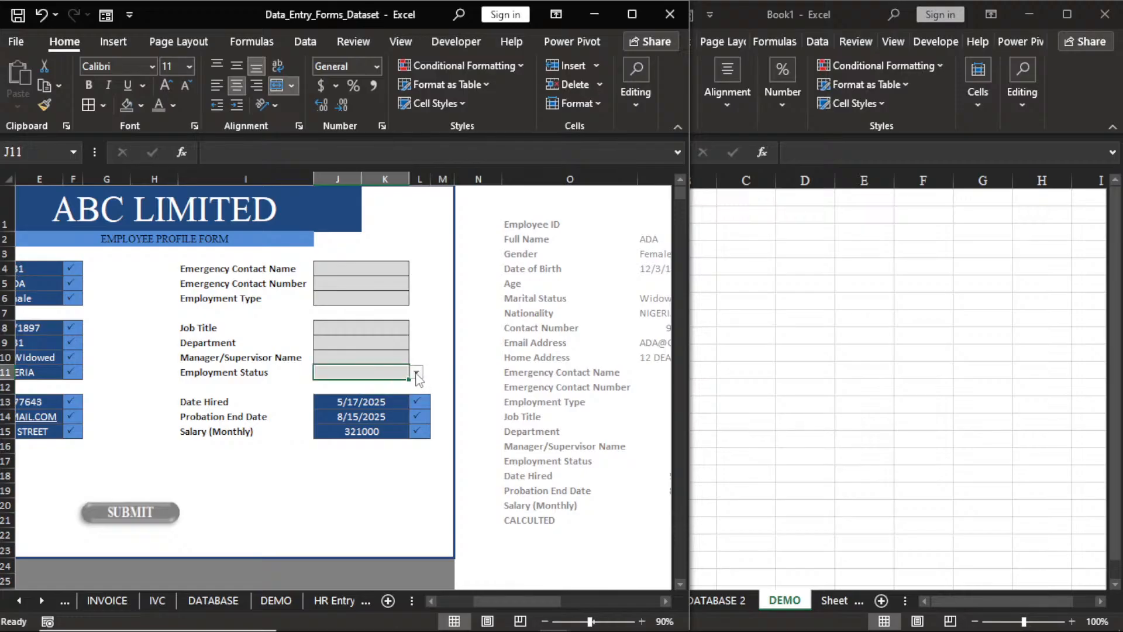
pyautogui.click(416, 374)
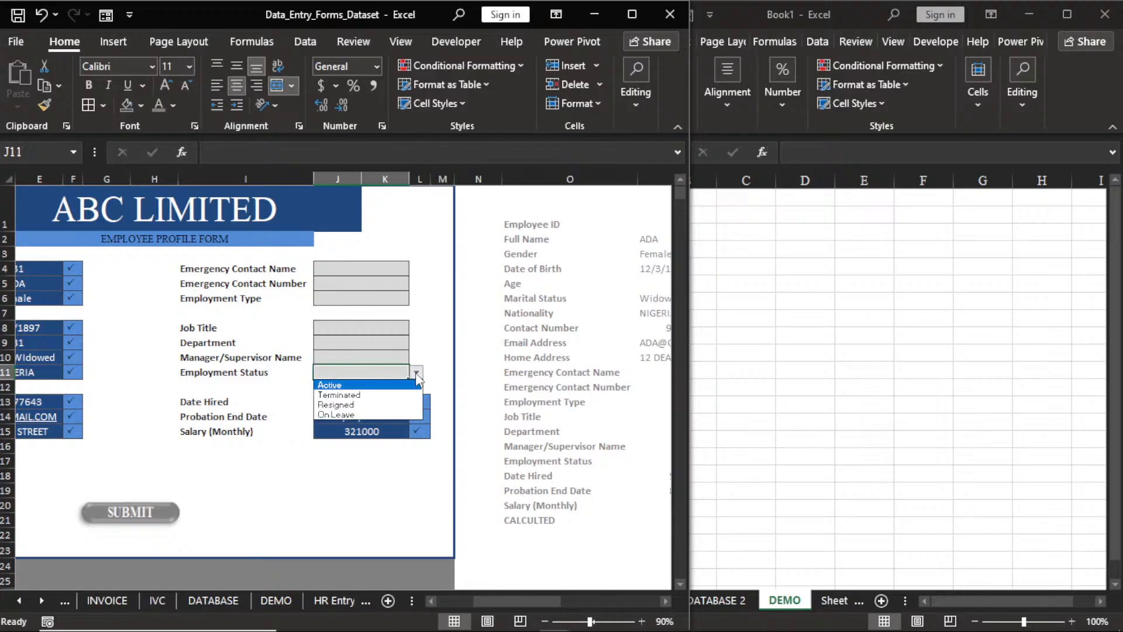
pyautogui.click(363, 403)
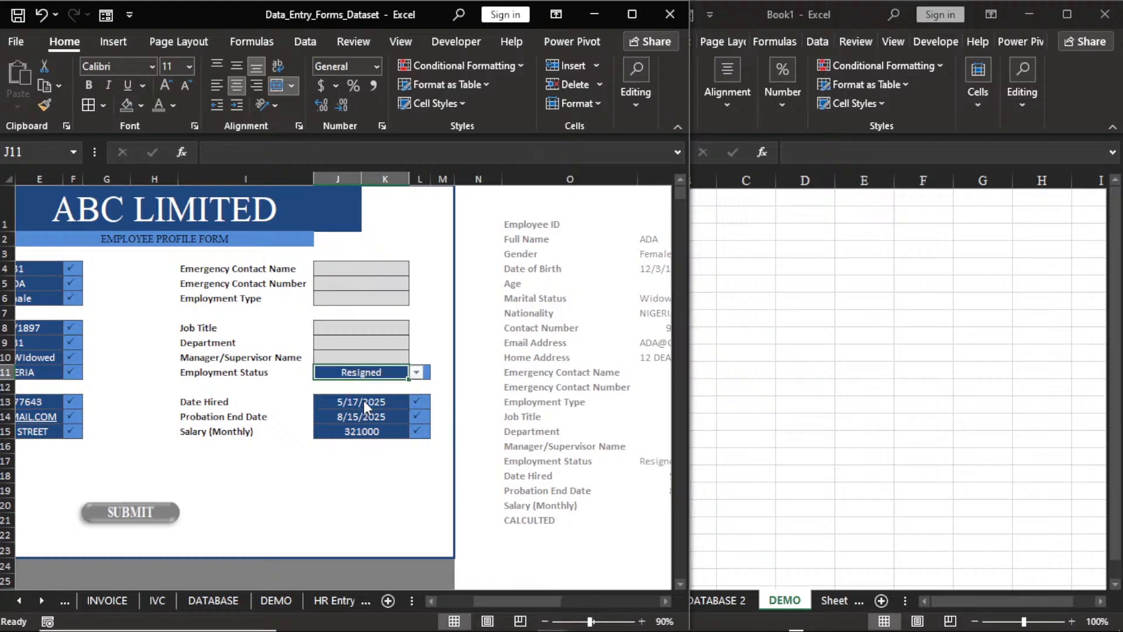
pyautogui.click(418, 373)
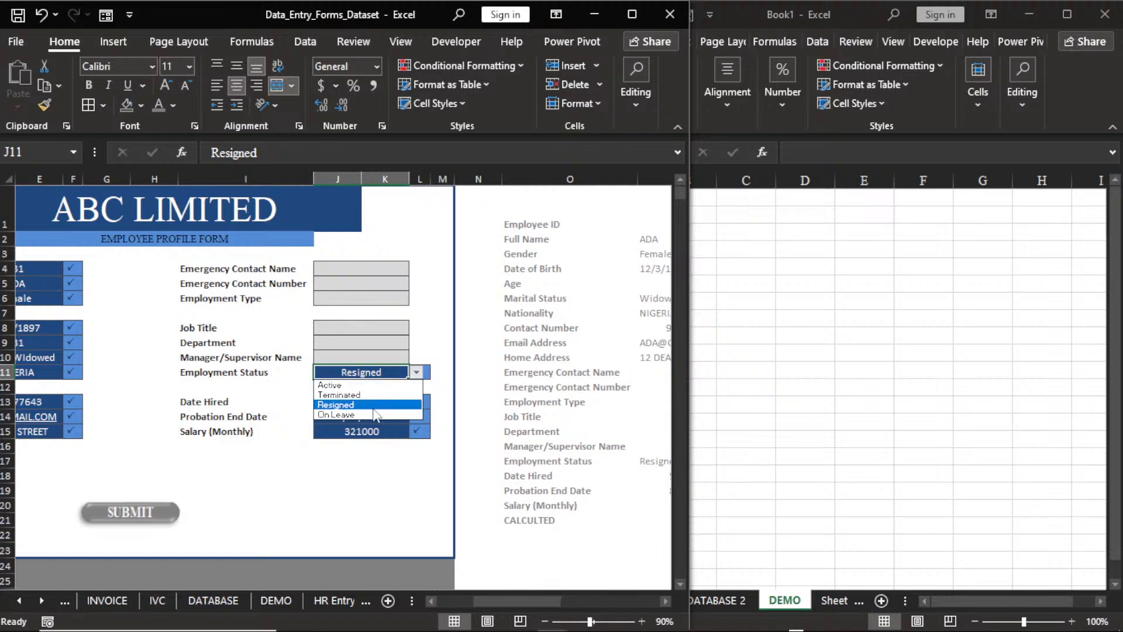
pyautogui.click(354, 357)
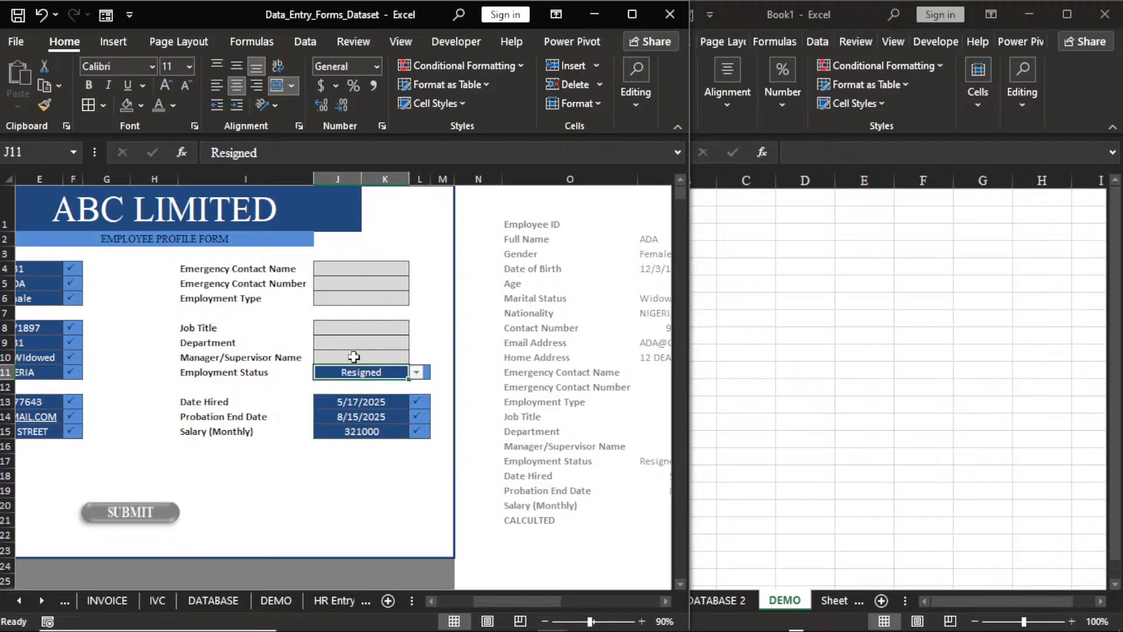
pyautogui.click(354, 357)
pyautogui.write('DE')
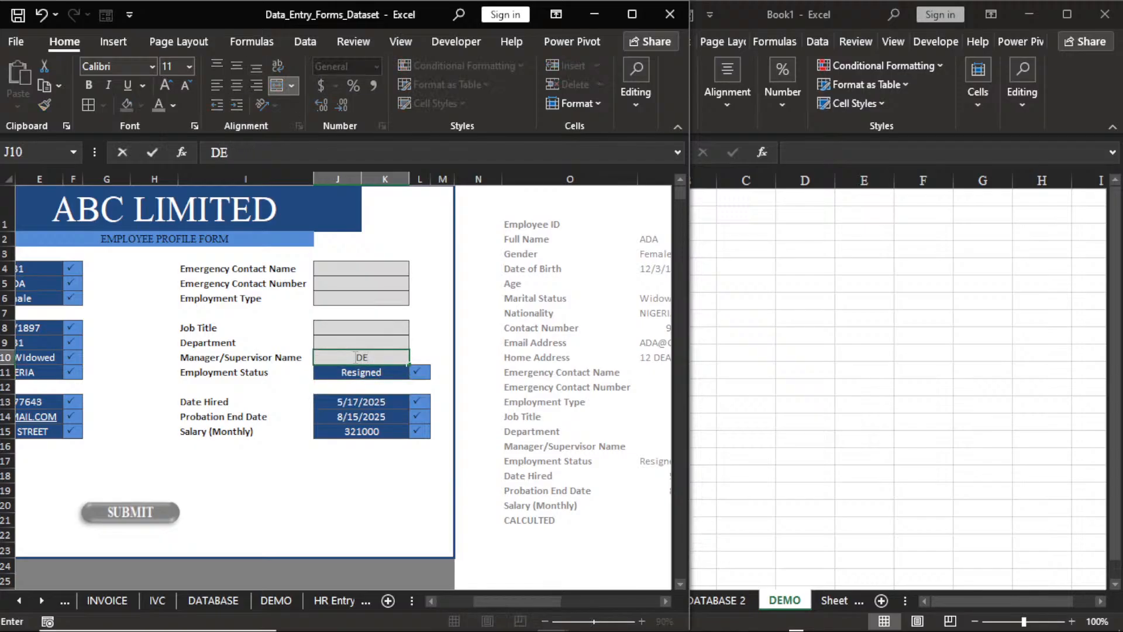
pyautogui.write('ST')
pyautogui.press('Up')
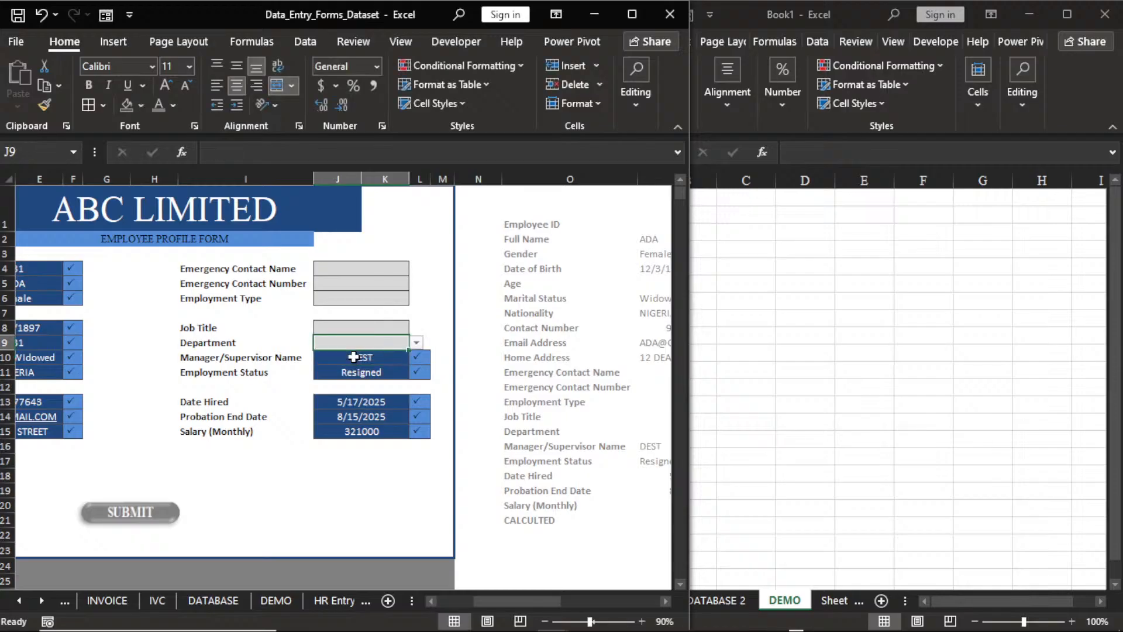
# Choose Department Finance, Job Title Finance Manager and Employment Type Full-Time.
pyautogui.click(416, 342)
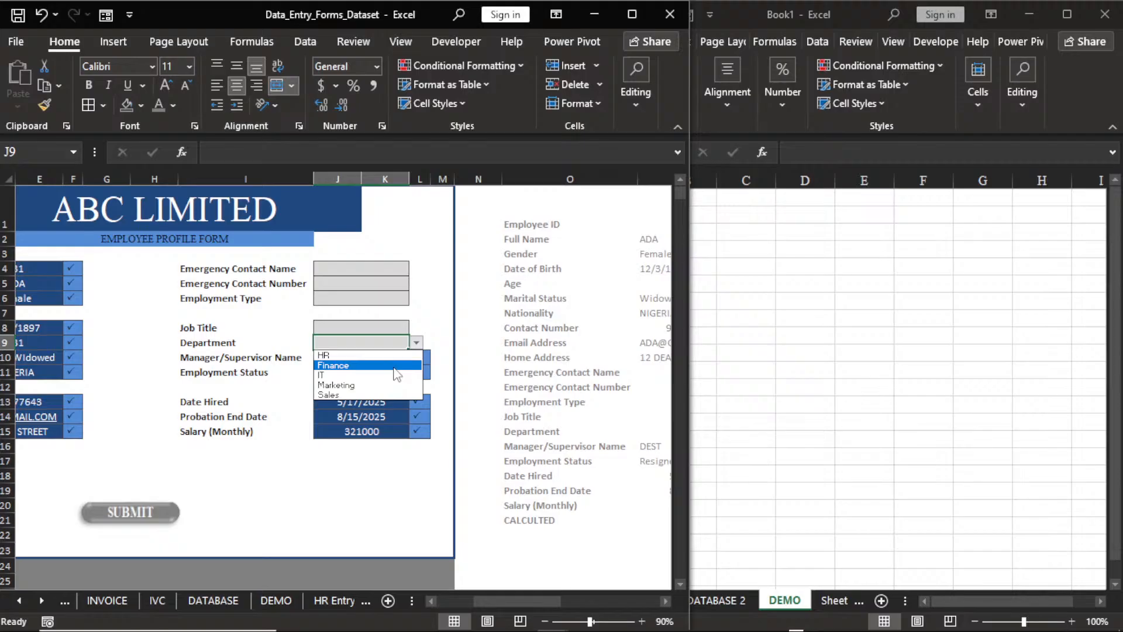
pyautogui.click(398, 366)
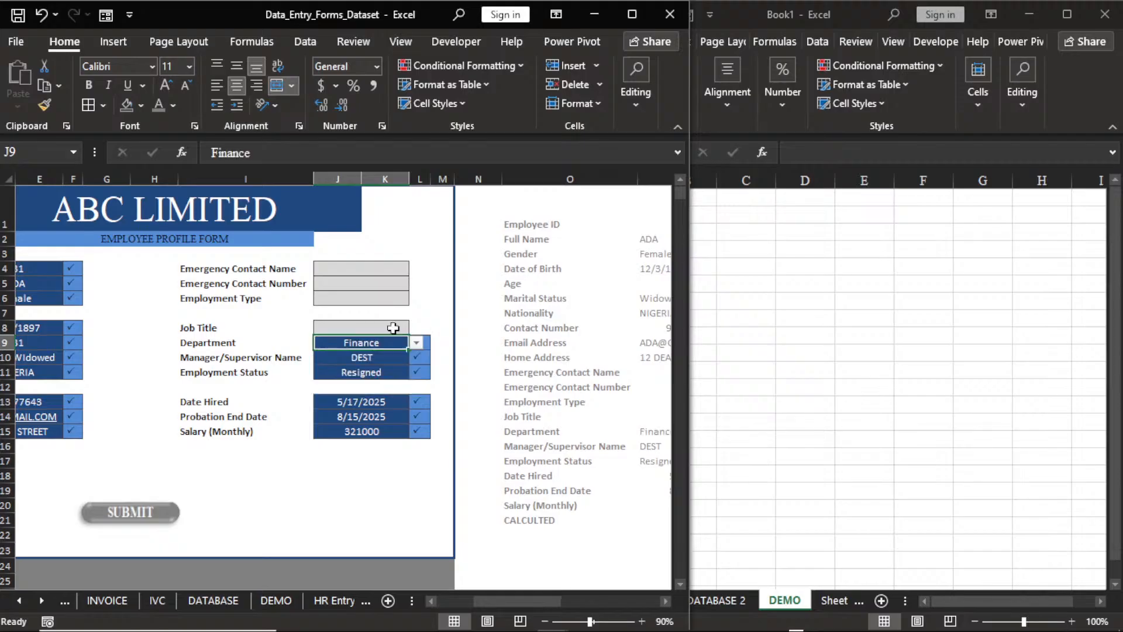
pyautogui.click(393, 328)
pyautogui.click(416, 327)
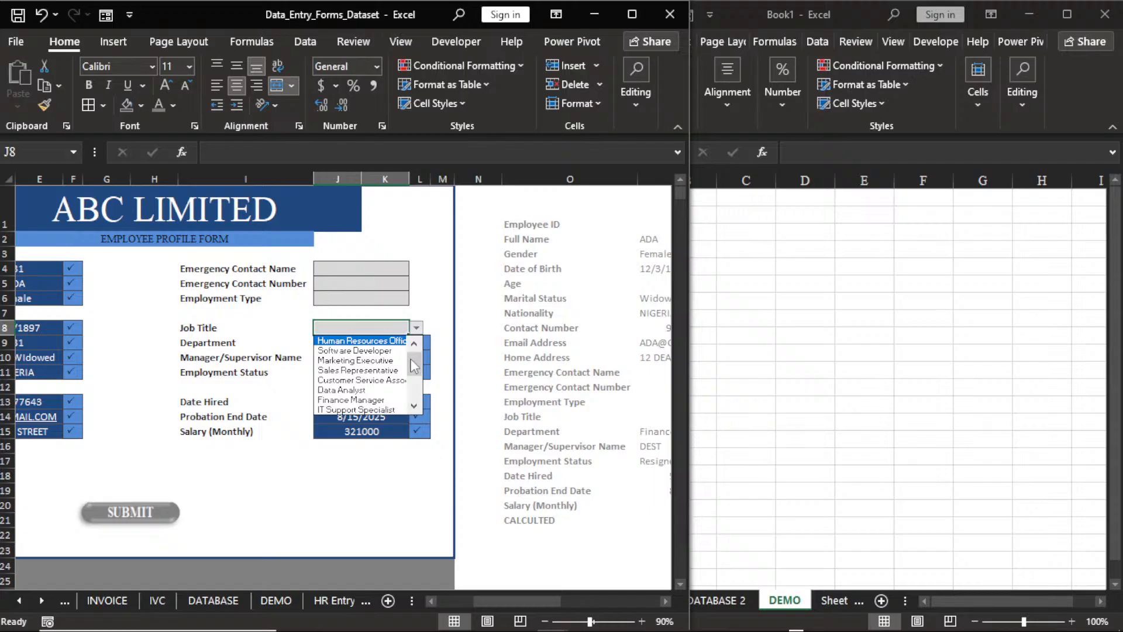
pyautogui.click(351, 400)
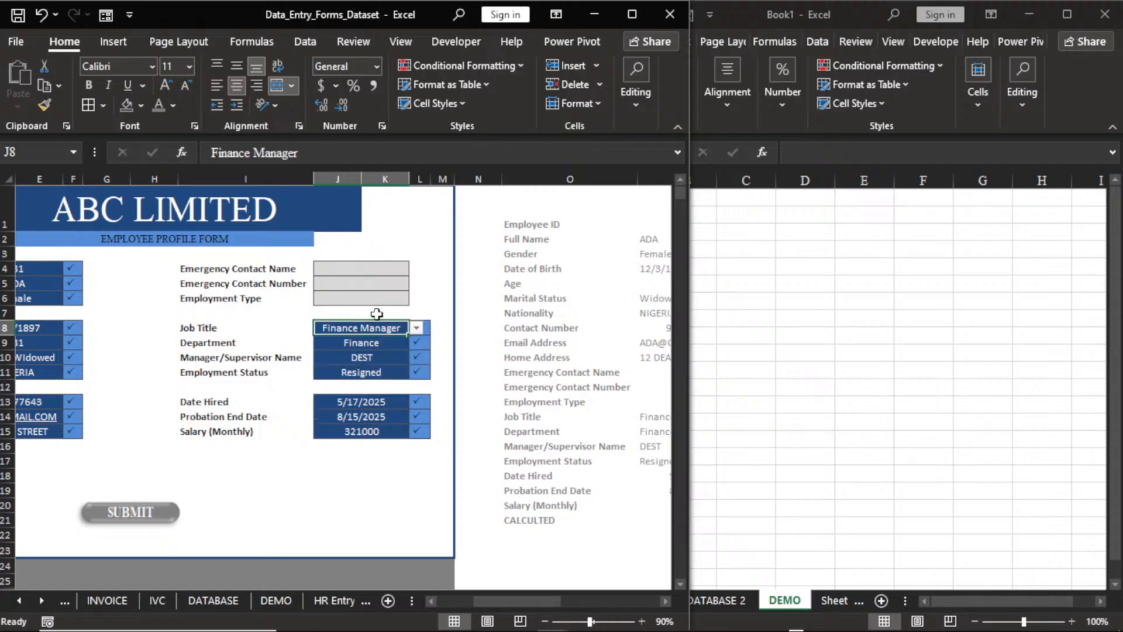
pyautogui.click(406, 299)
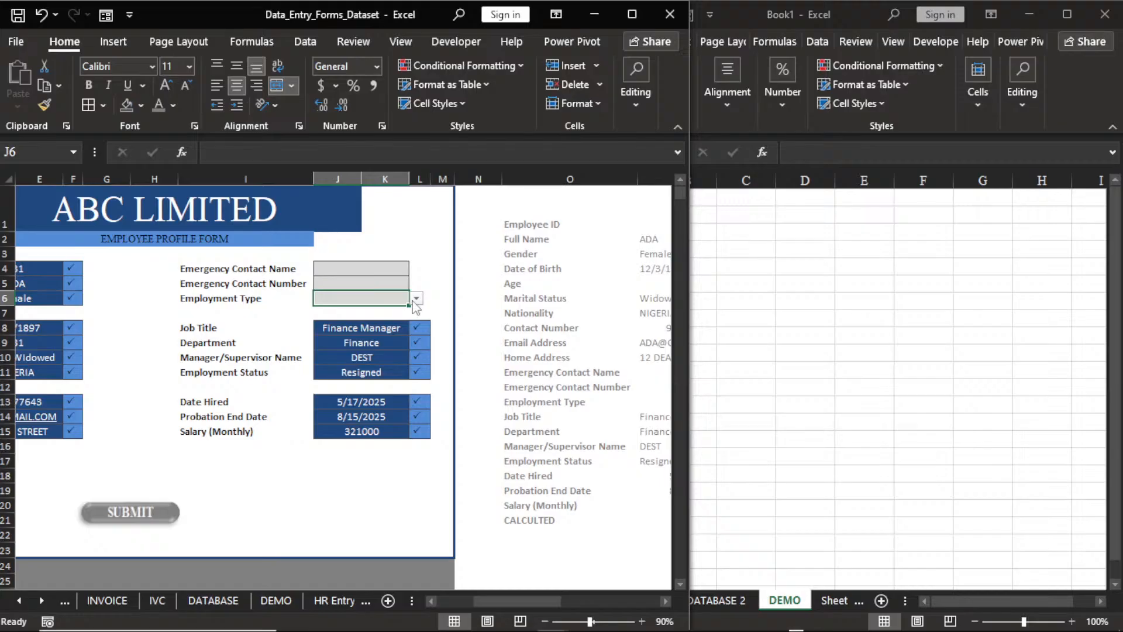
pyautogui.click(415, 299)
pyautogui.click(351, 314)
# Enter the emergency contact's phone number and name.
pyautogui.doubleClick(395, 282)
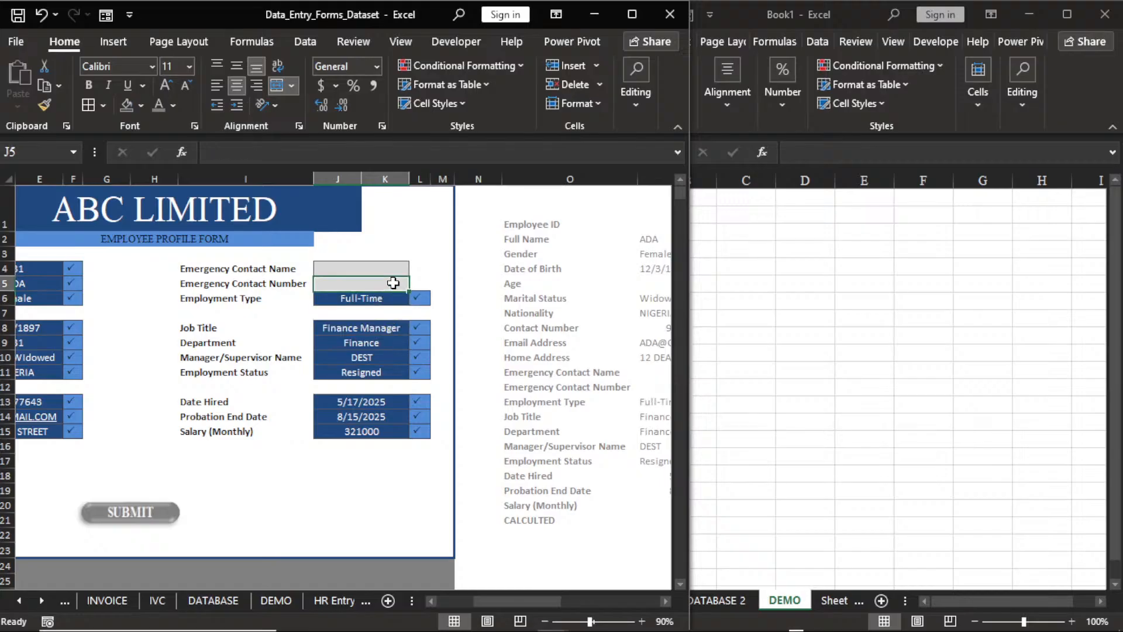
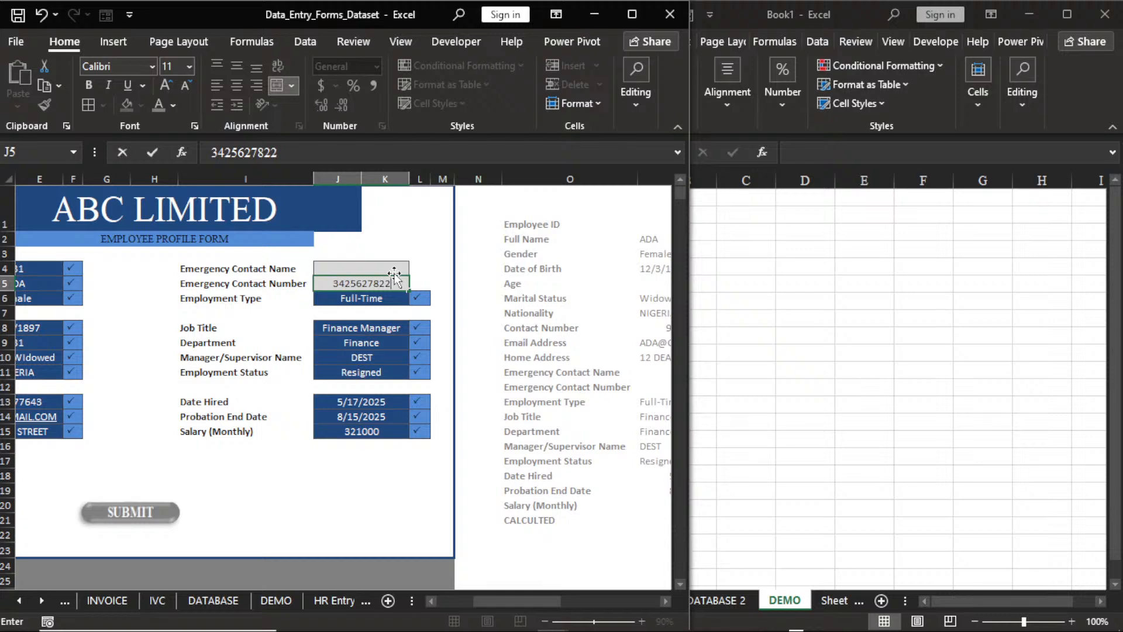
pyautogui.click(395, 272)
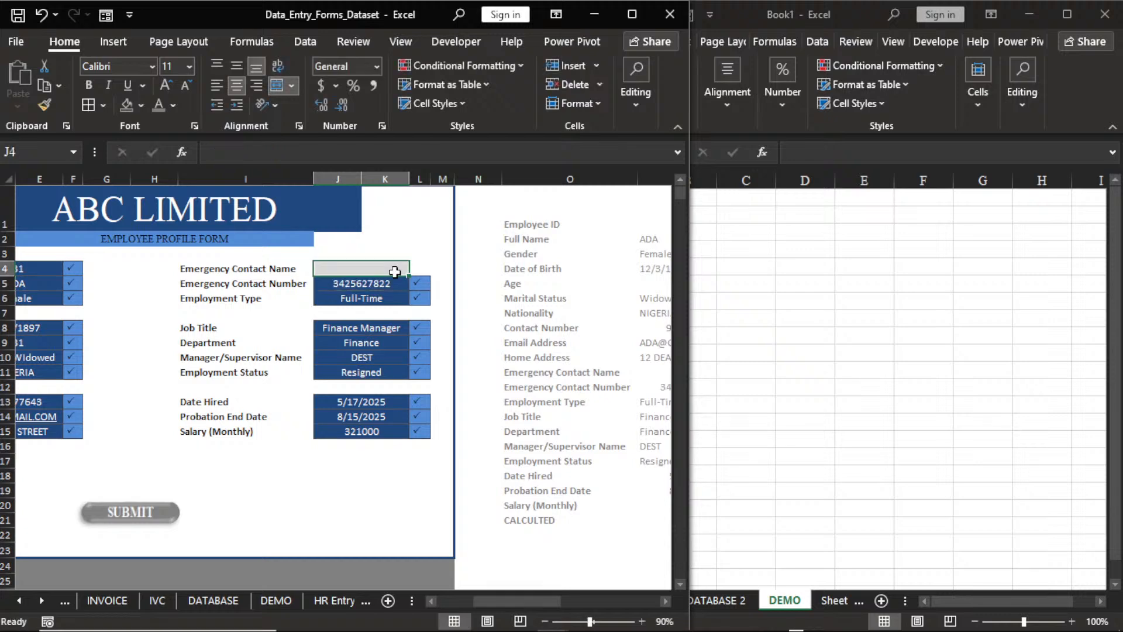
pyautogui.write('FASTI')
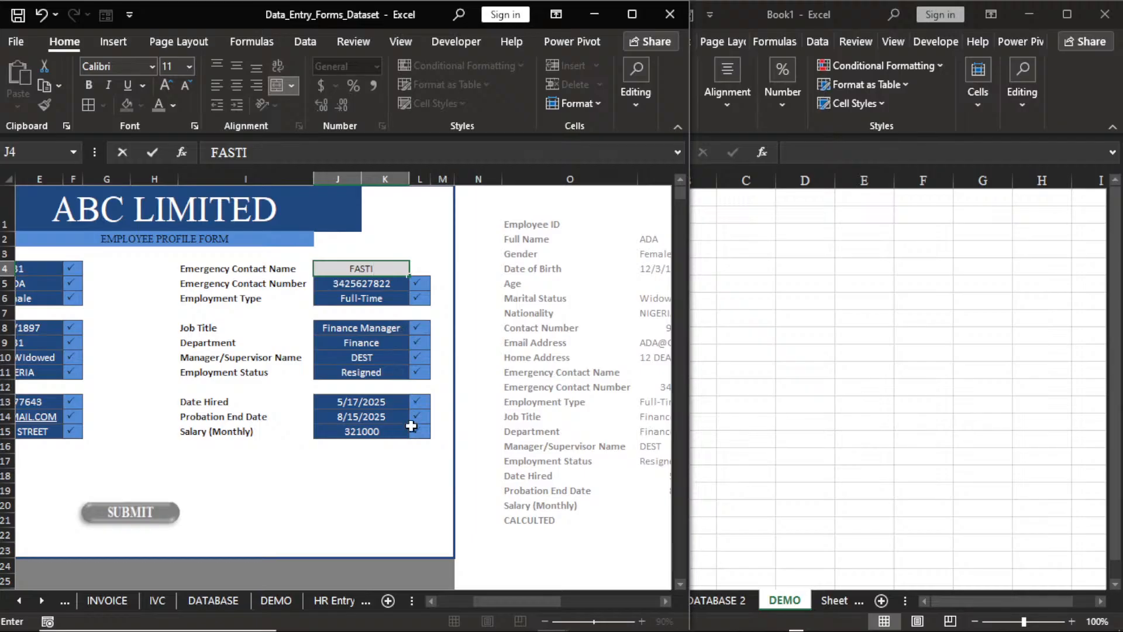
pyautogui.click(394, 462)
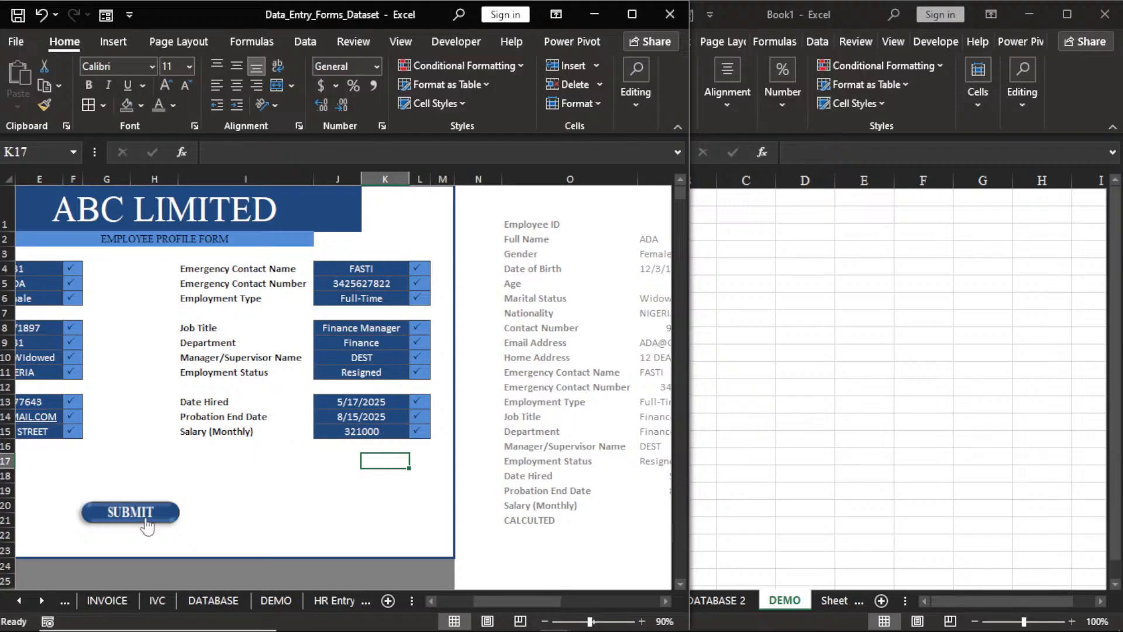
# Record a new macro in This Workbook, correcting the invalid name 'HR 2' to HR_2.
pyautogui.click(666, 601)
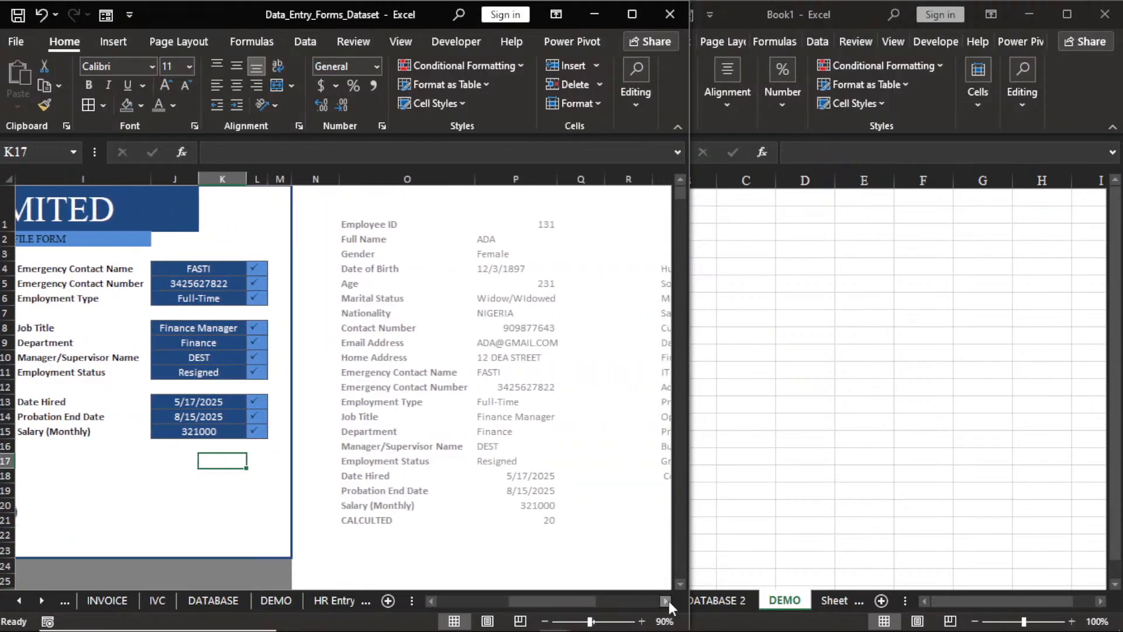
pyautogui.click(820, 487)
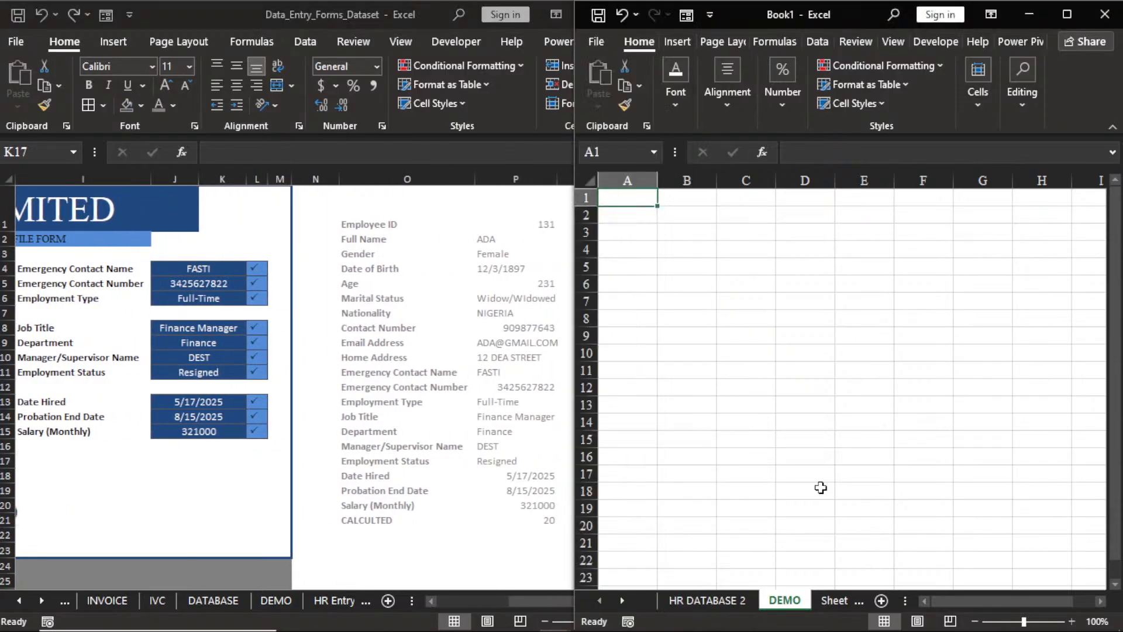
pyautogui.click(477, 560)
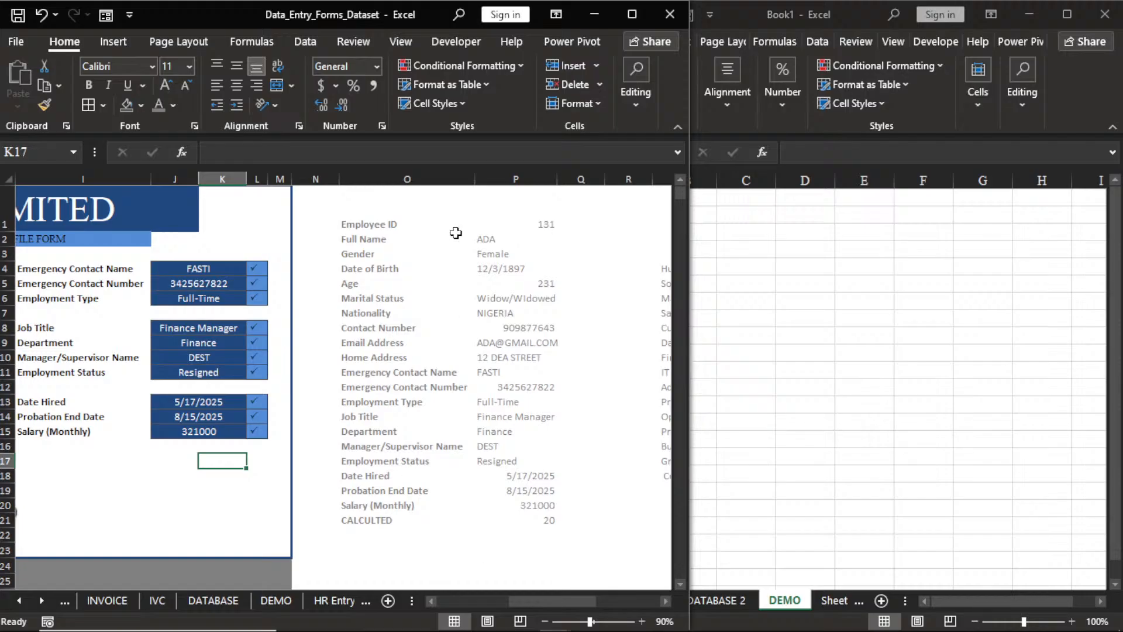
pyautogui.click(456, 41)
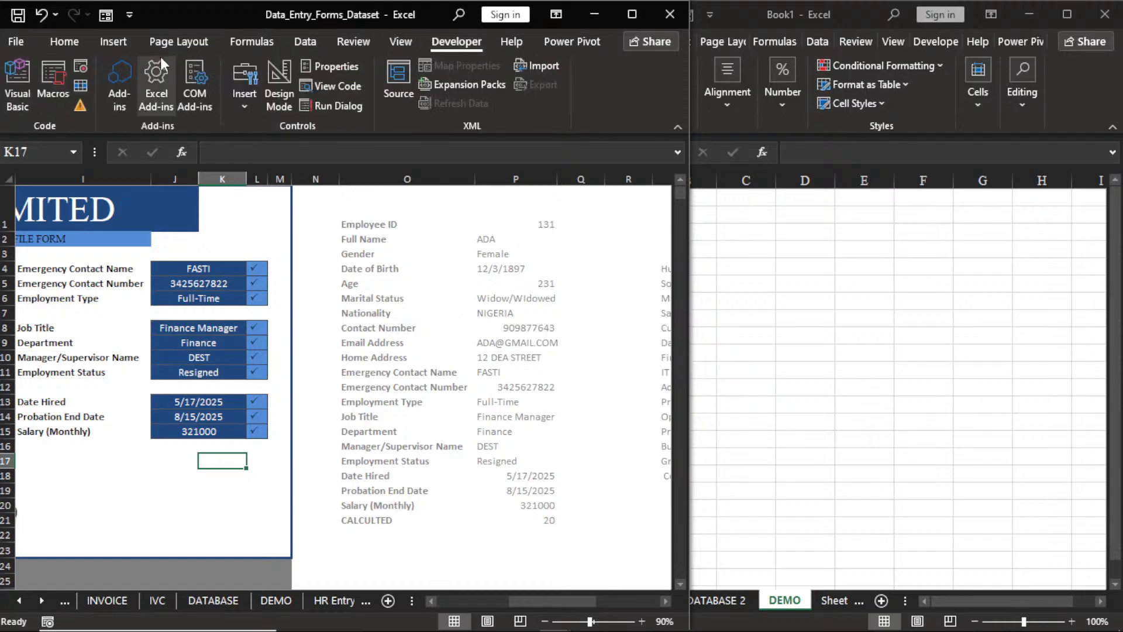
pyautogui.click(82, 65)
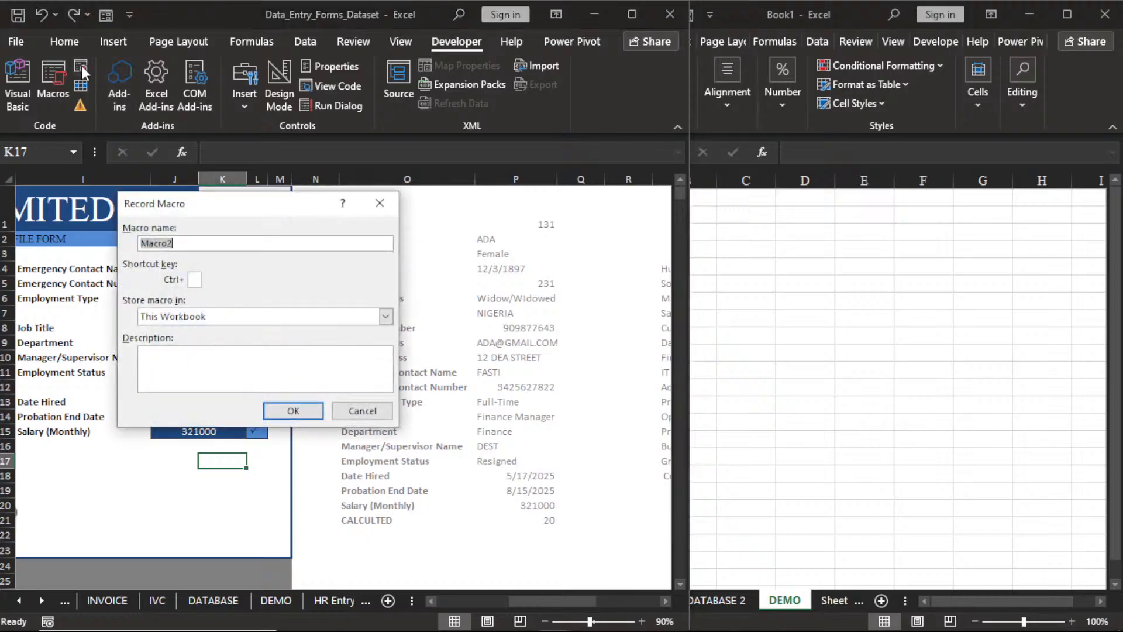
pyautogui.write('HR 2')
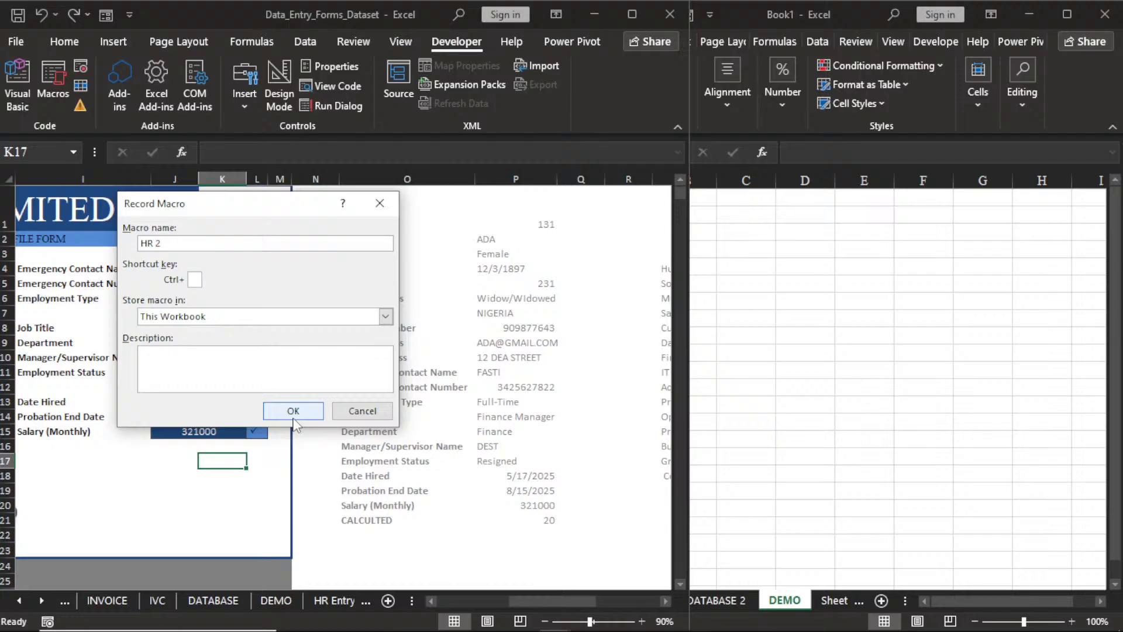
pyautogui.click(294, 419)
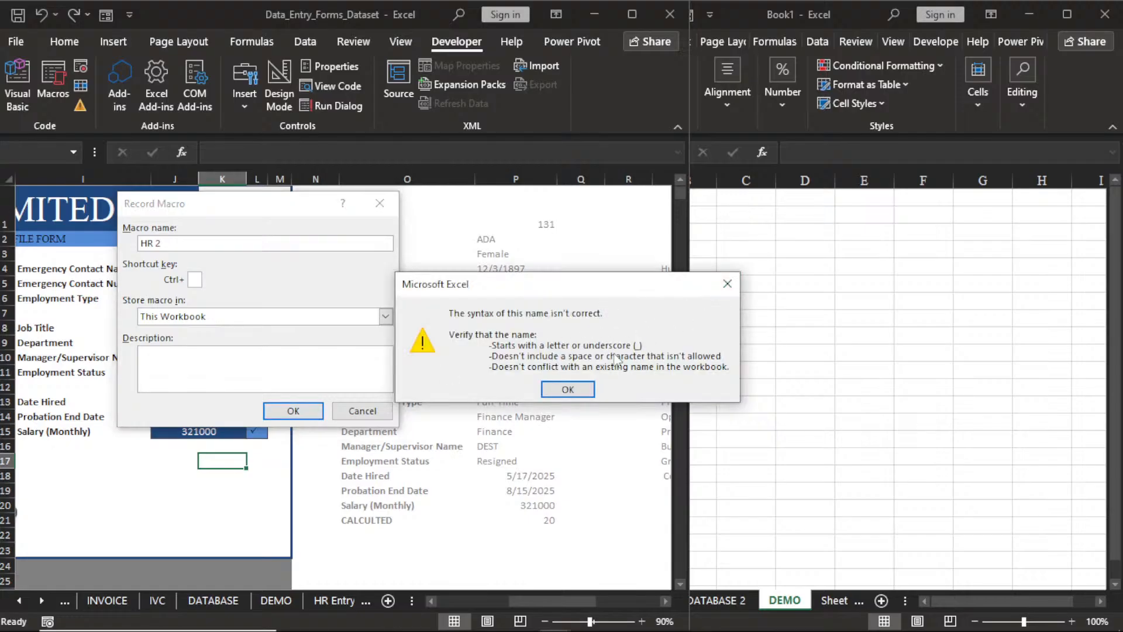
pyautogui.click(567, 390)
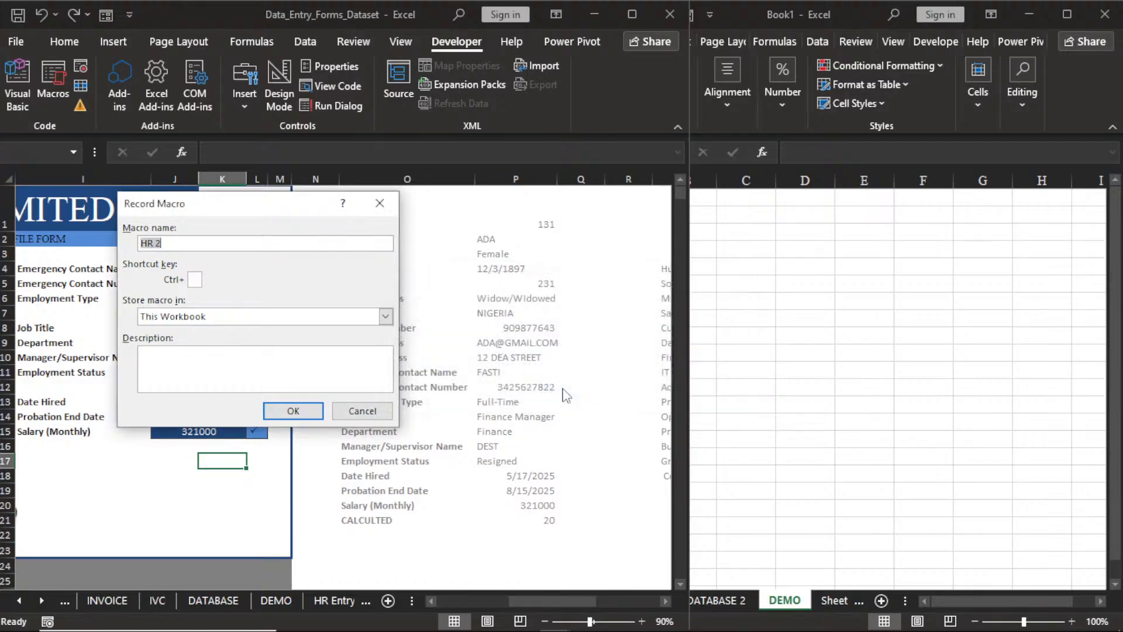
pyautogui.click(157, 243)
pyautogui.press('BackSpace')
pyautogui.write('_')
pyautogui.click(298, 410)
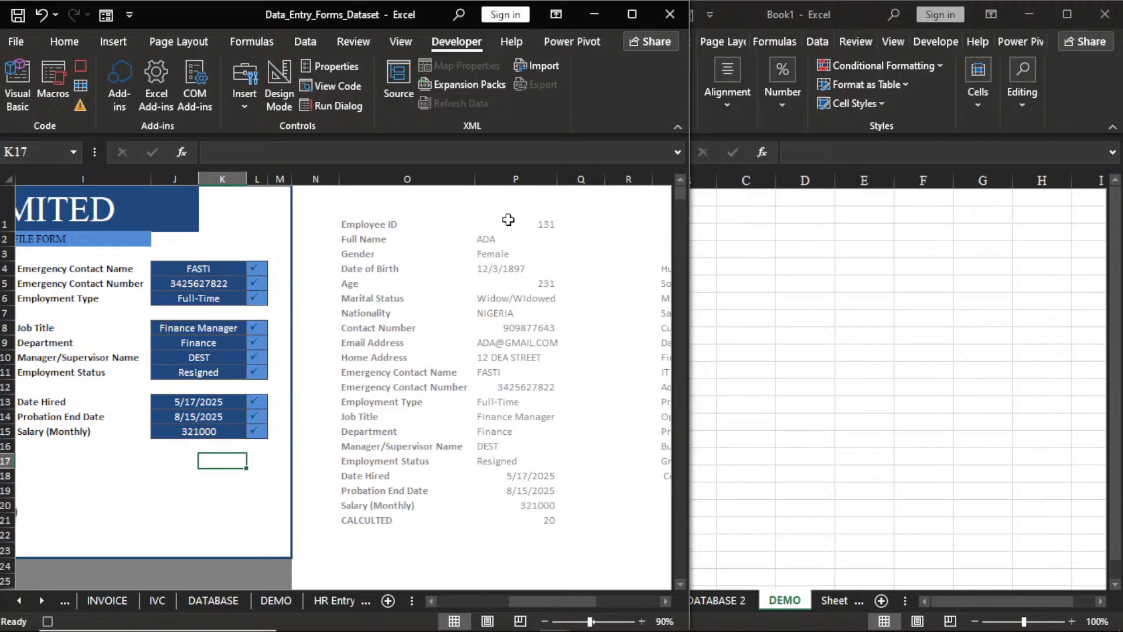
# Paste the column P form values into Book1's DEMO sheet at B2 as transposed values, then copy that row.
pyautogui.moveTo(509, 219); pyautogui.dragTo(539, 498)
pyautogui.hotkey('ctrl', 'c')
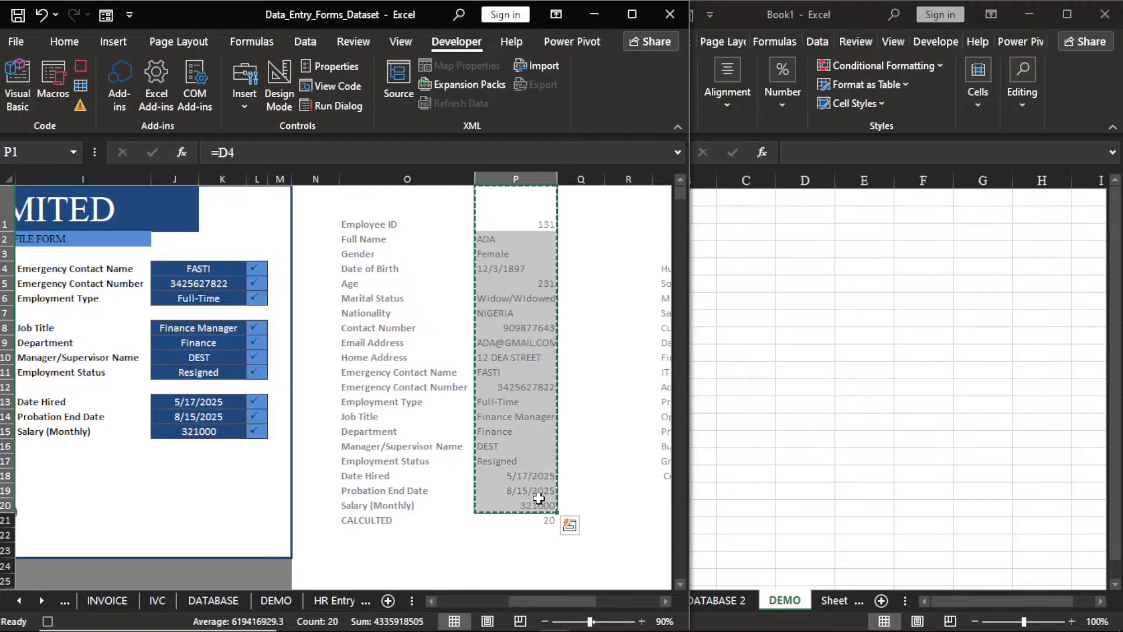
pyautogui.click(770, 553)
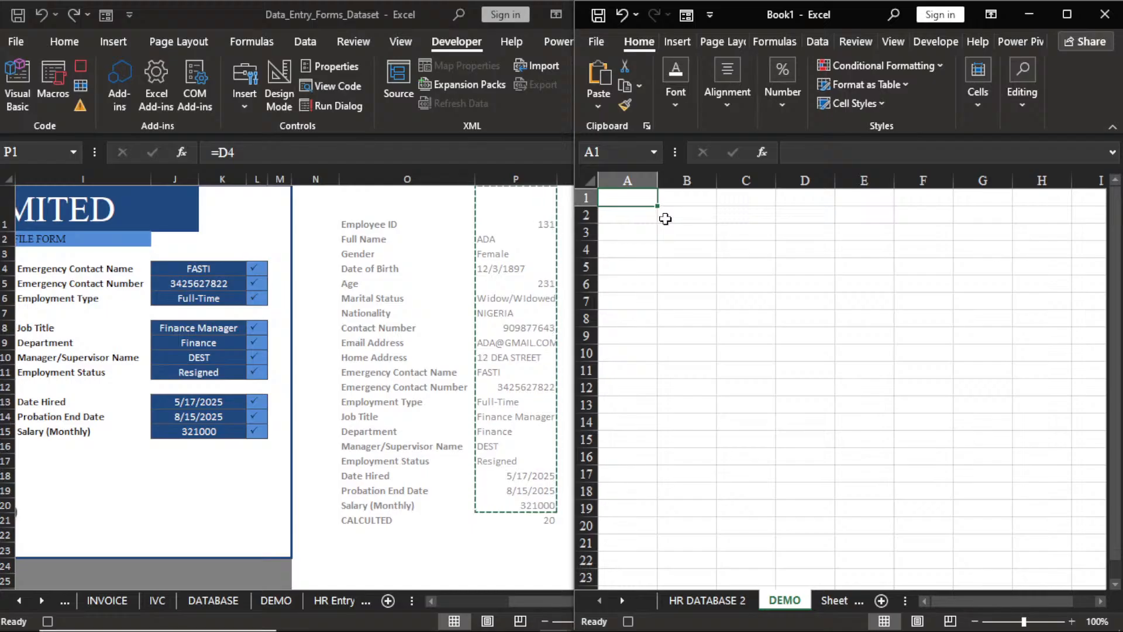
pyautogui.click(666, 218)
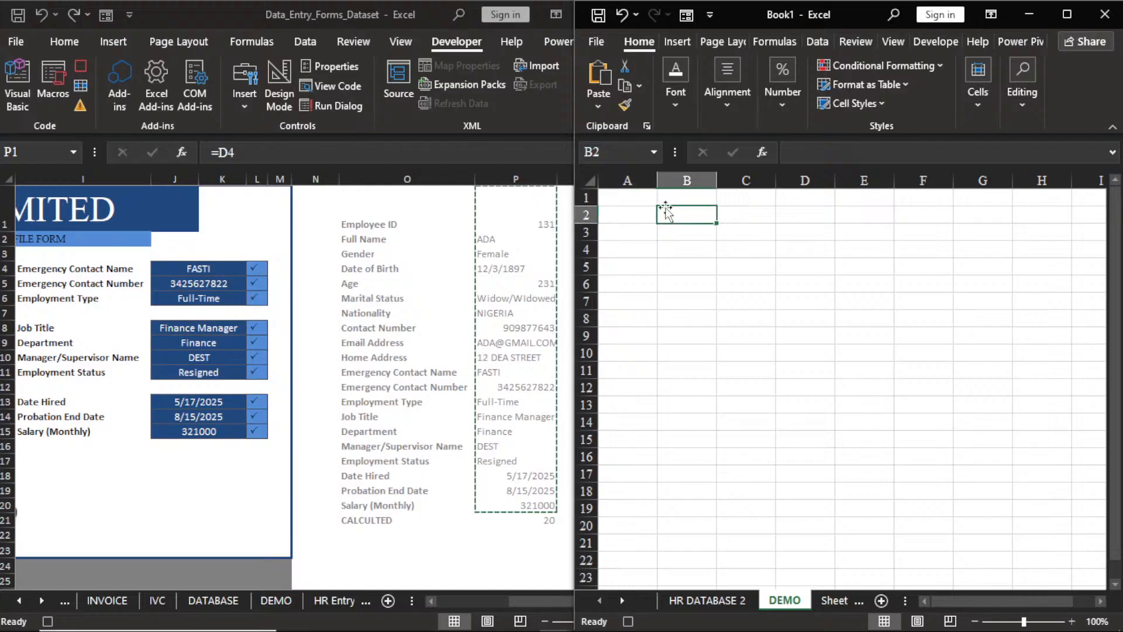
pyautogui.click(599, 107)
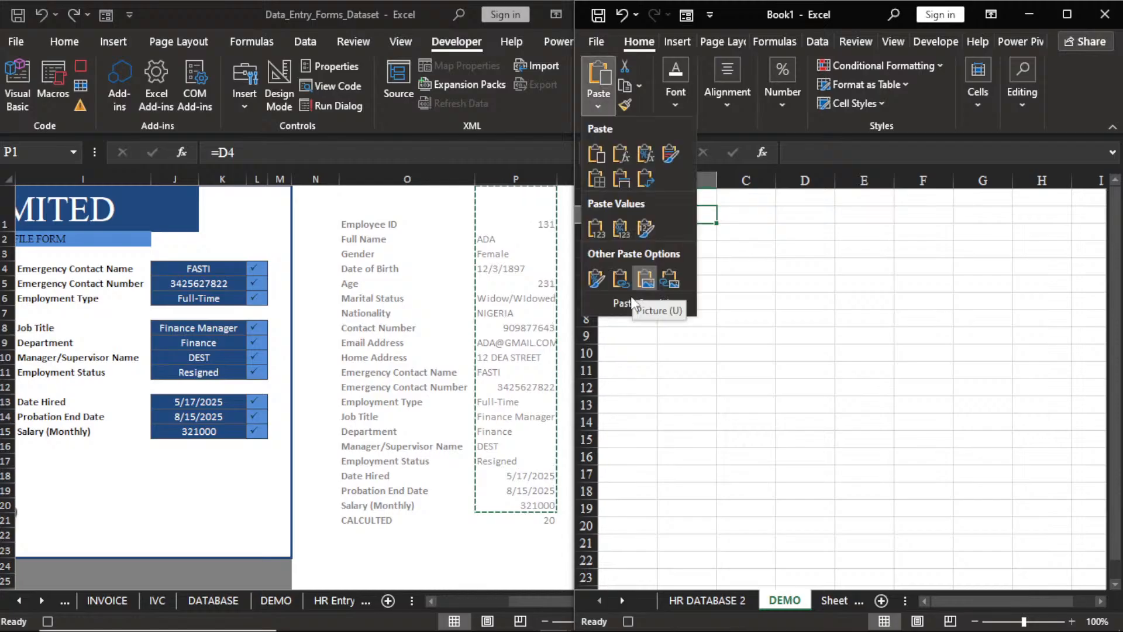
pyautogui.click(632, 302)
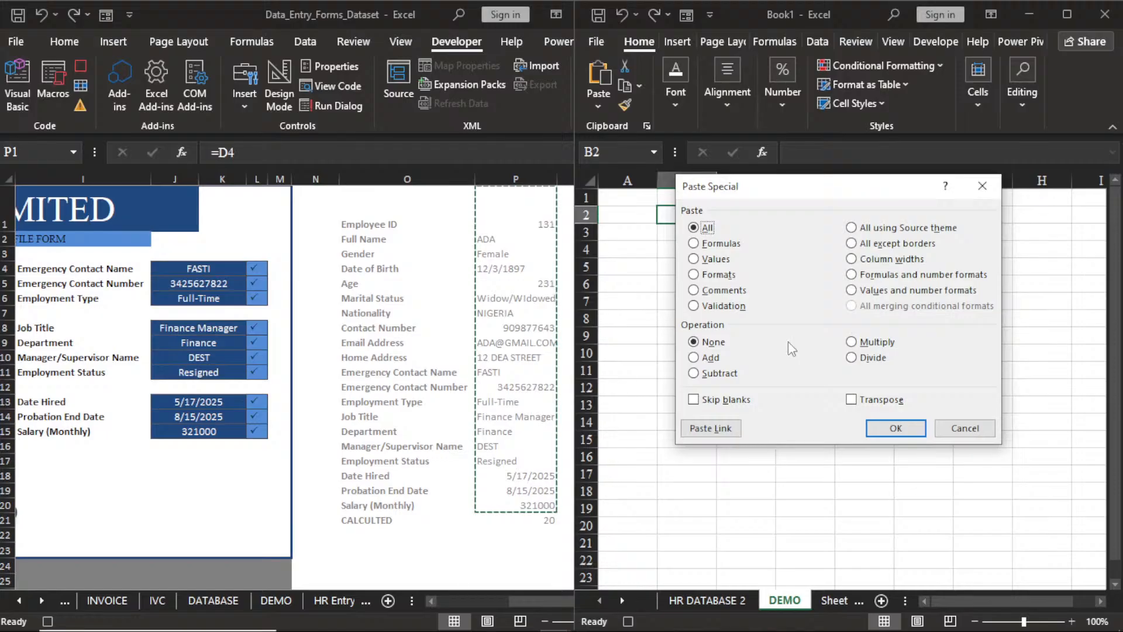
pyautogui.click(695, 260)
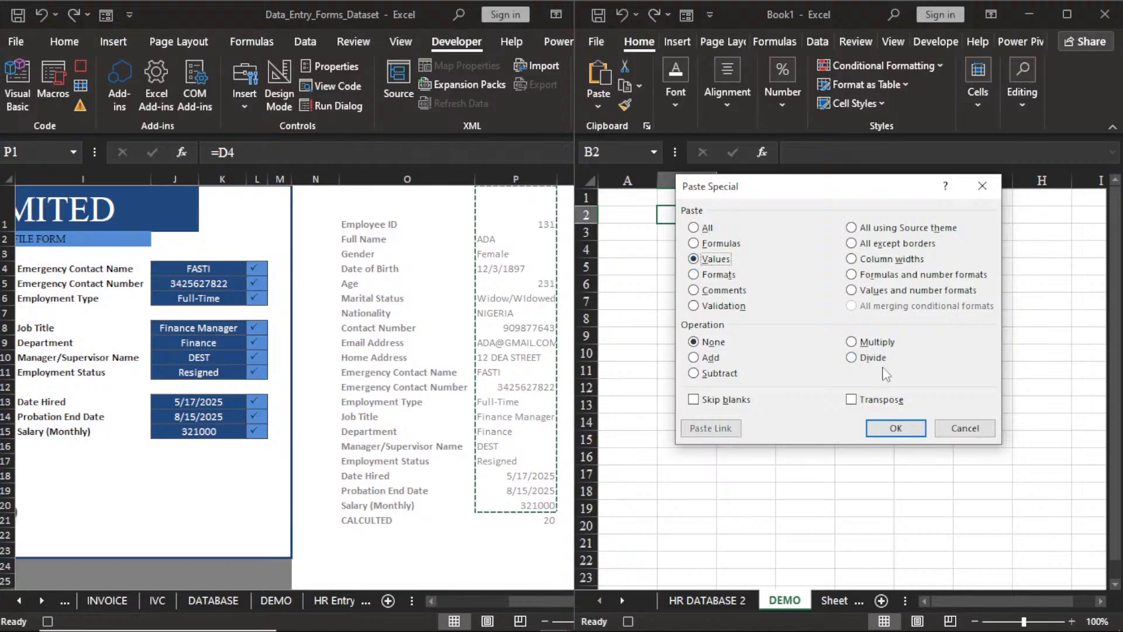
pyautogui.click(852, 400)
pyautogui.click(895, 427)
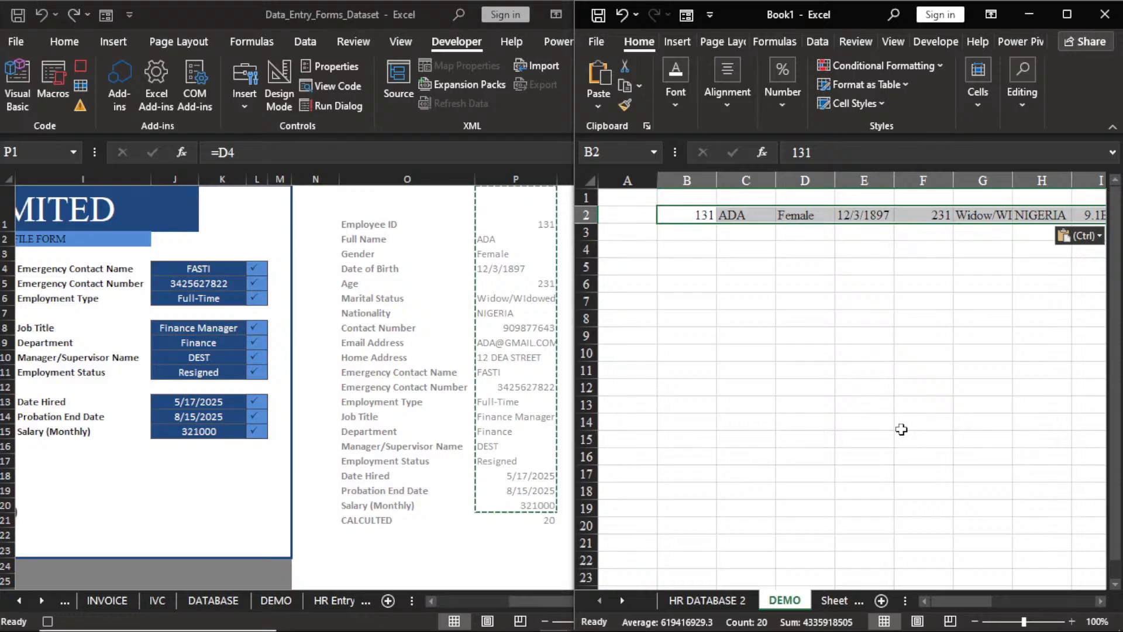
pyautogui.hotkey('ctrl', 'c')
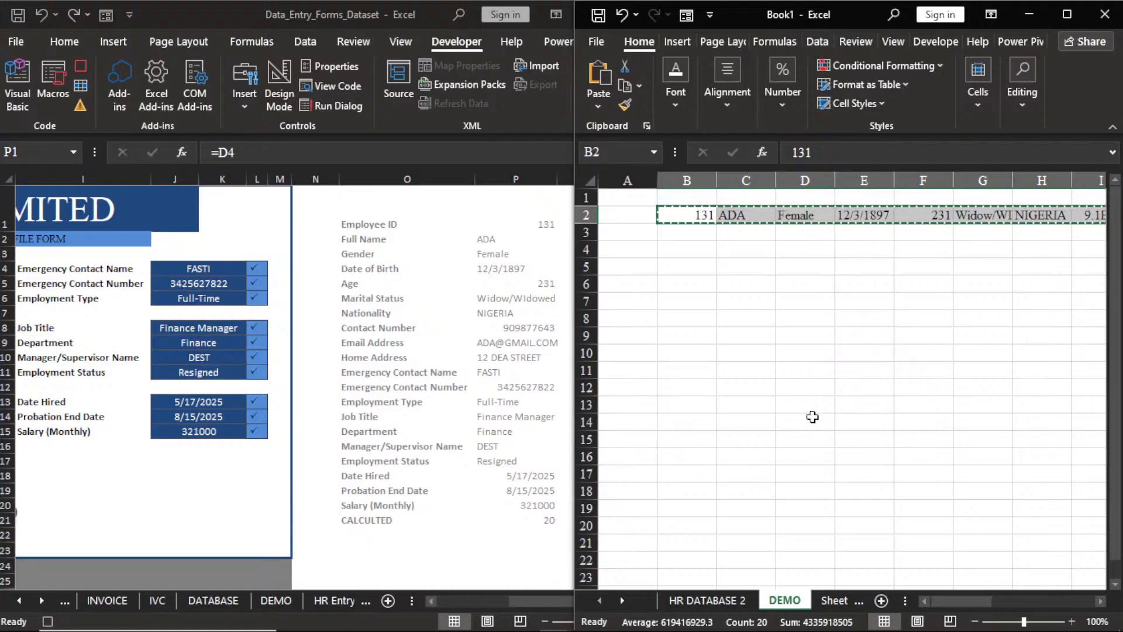
# Insert the copied record at B4 of HR DATABASE 2, shifting existing cells down.
pyautogui.doubleClick(720, 602)
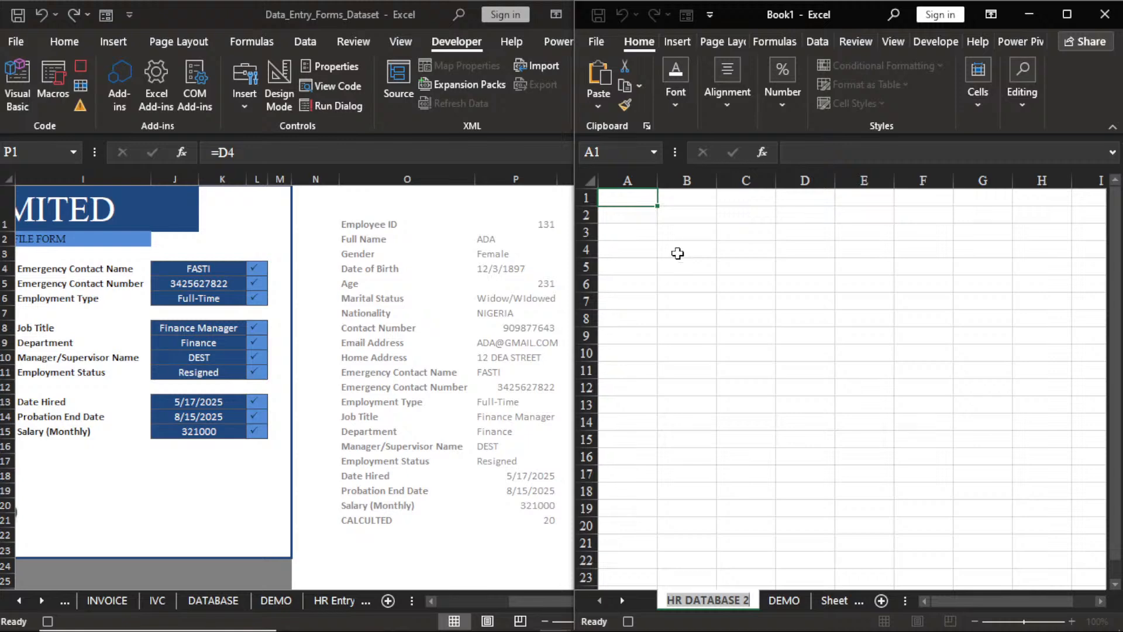
pyautogui.click(677, 253)
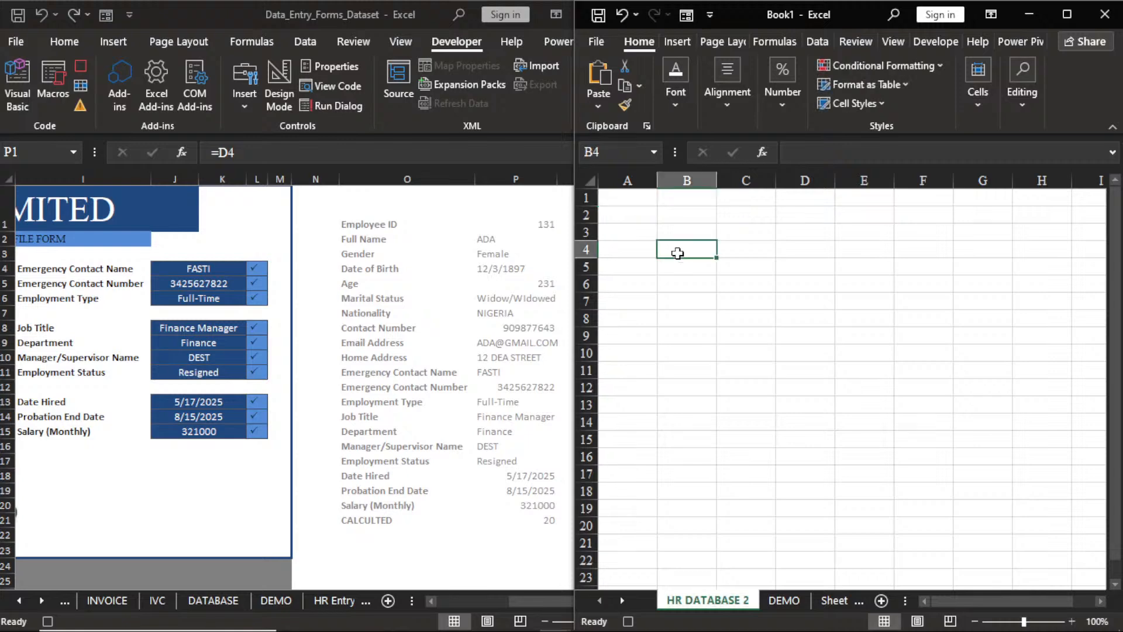
pyautogui.click(977, 107)
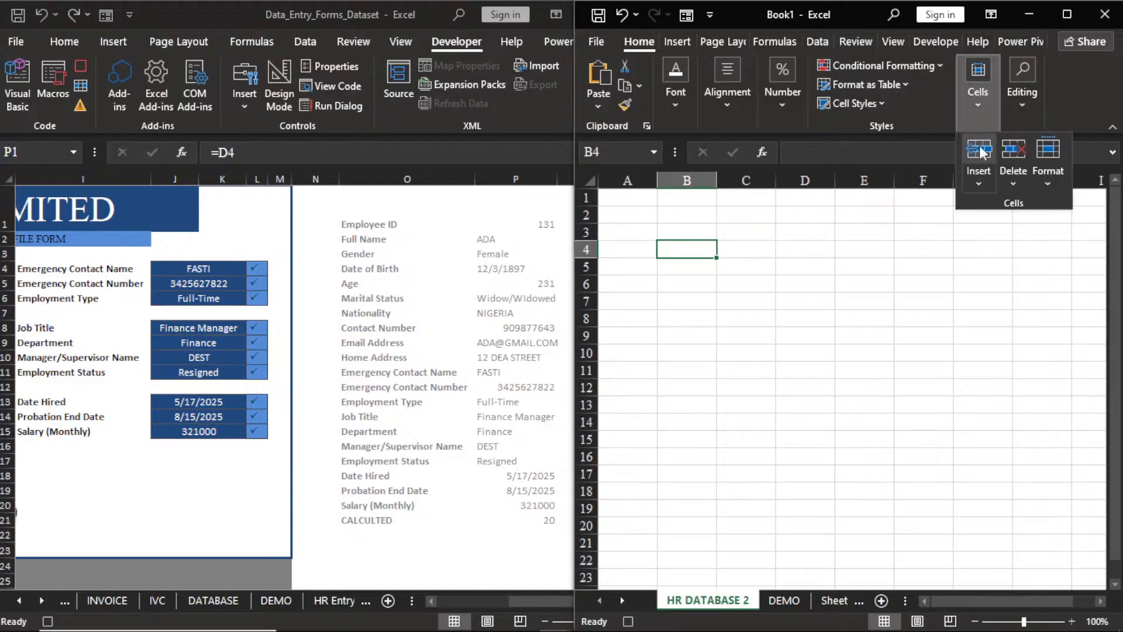
pyautogui.click(978, 183)
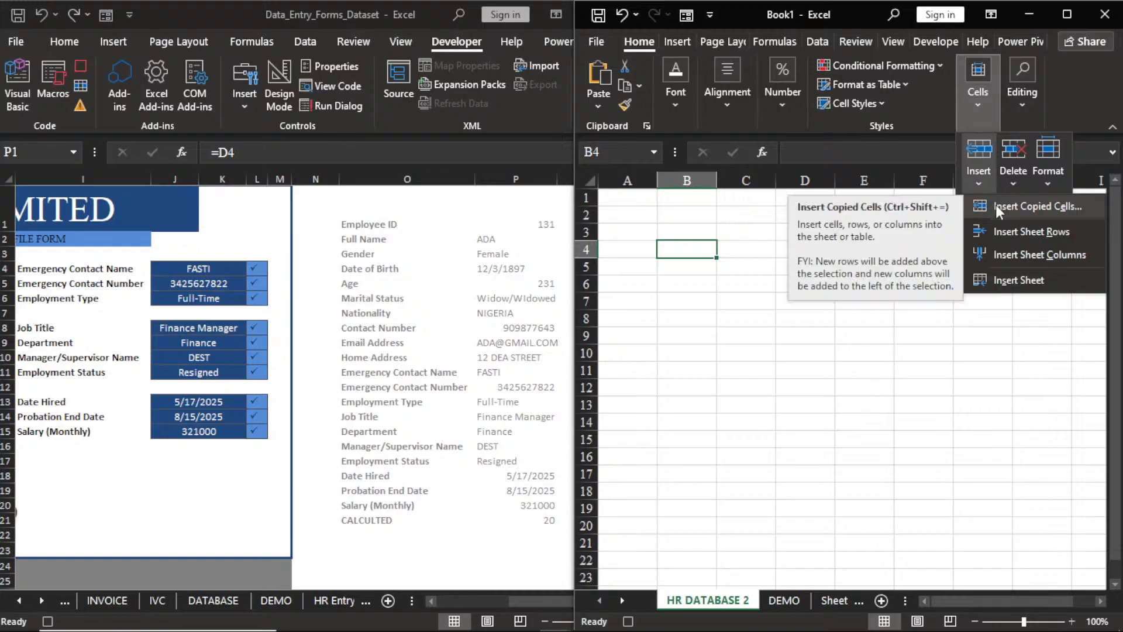
pyautogui.click(996, 206)
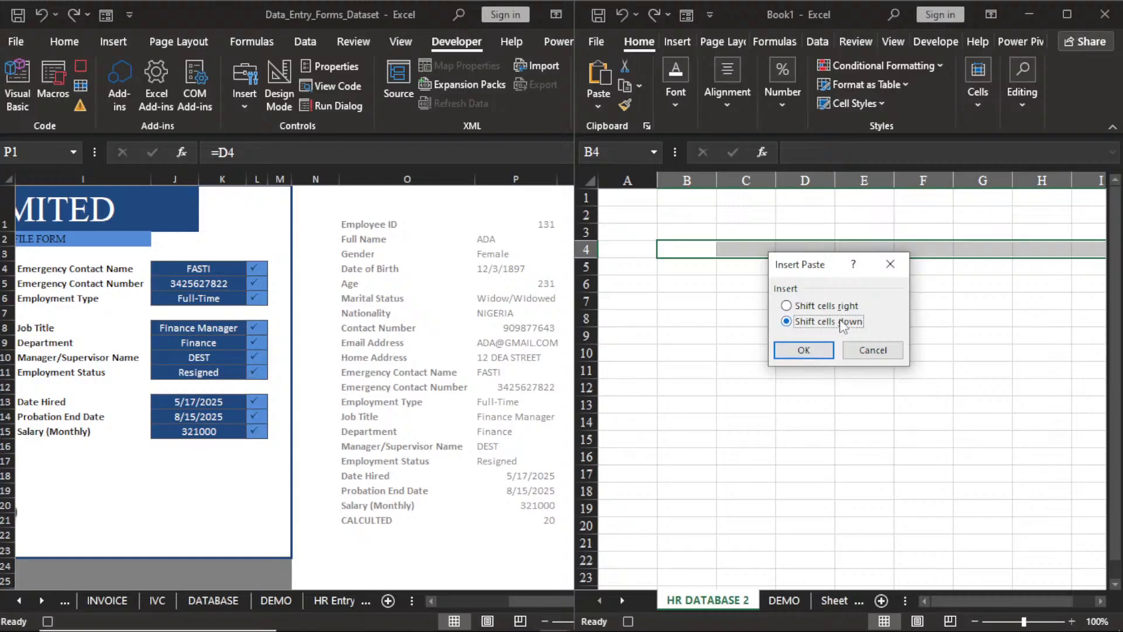
pyautogui.click(808, 351)
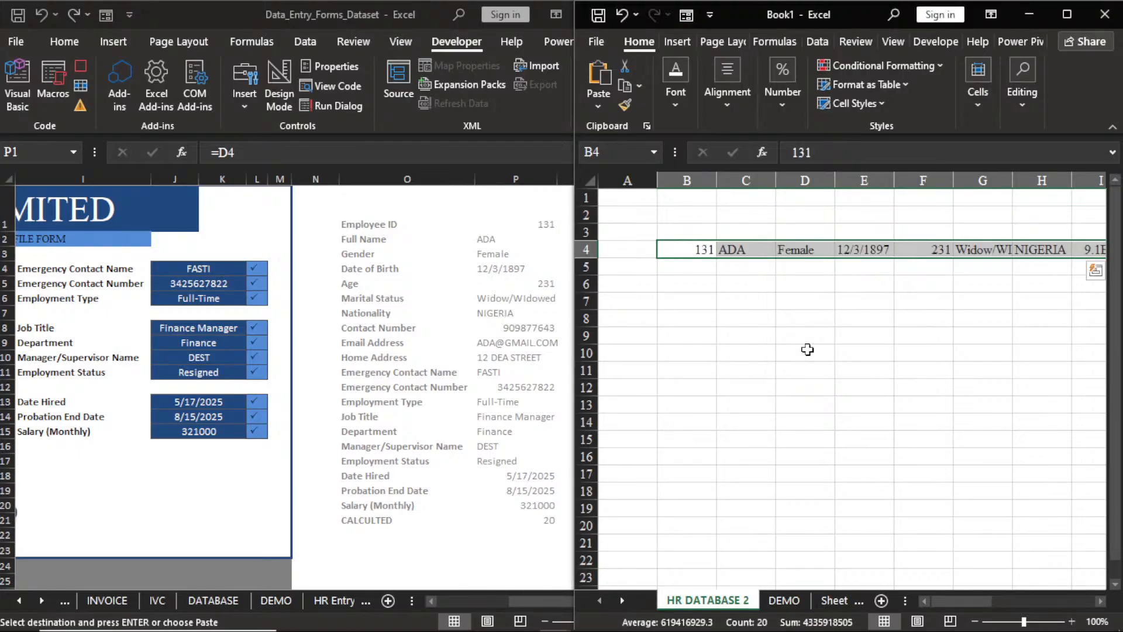
pyautogui.click(362, 536)
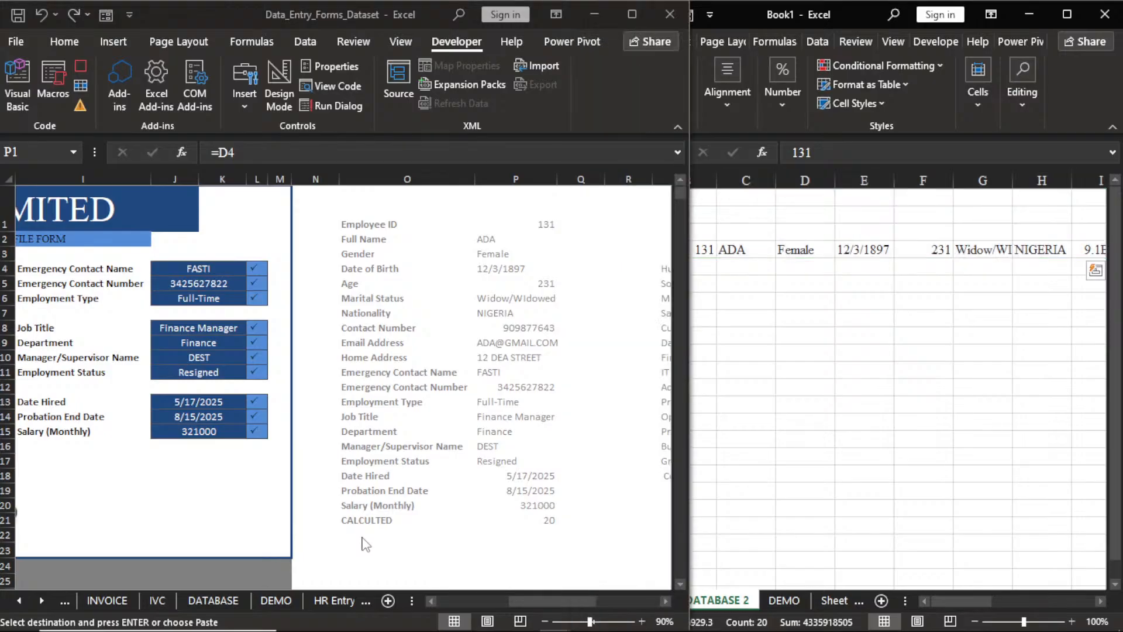
# Clear the left-hand form fields from Employee ID in D4 down through the address.
pyautogui.moveTo(524, 600); pyautogui.dragTo(454, 599)
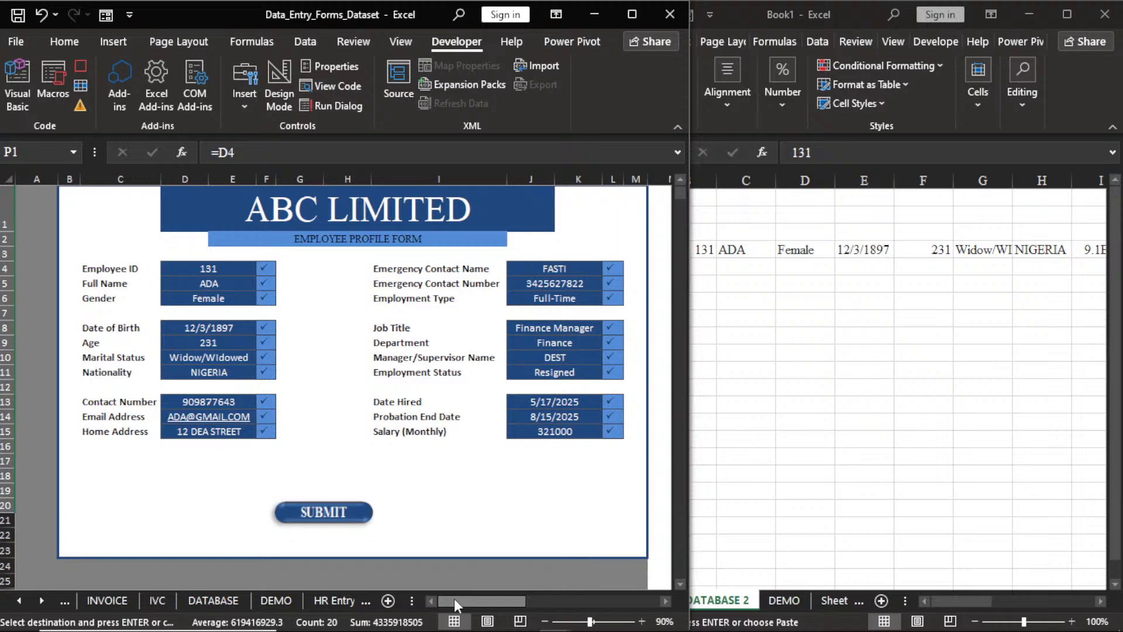
pyautogui.click(207, 268)
pyautogui.press('Delete')
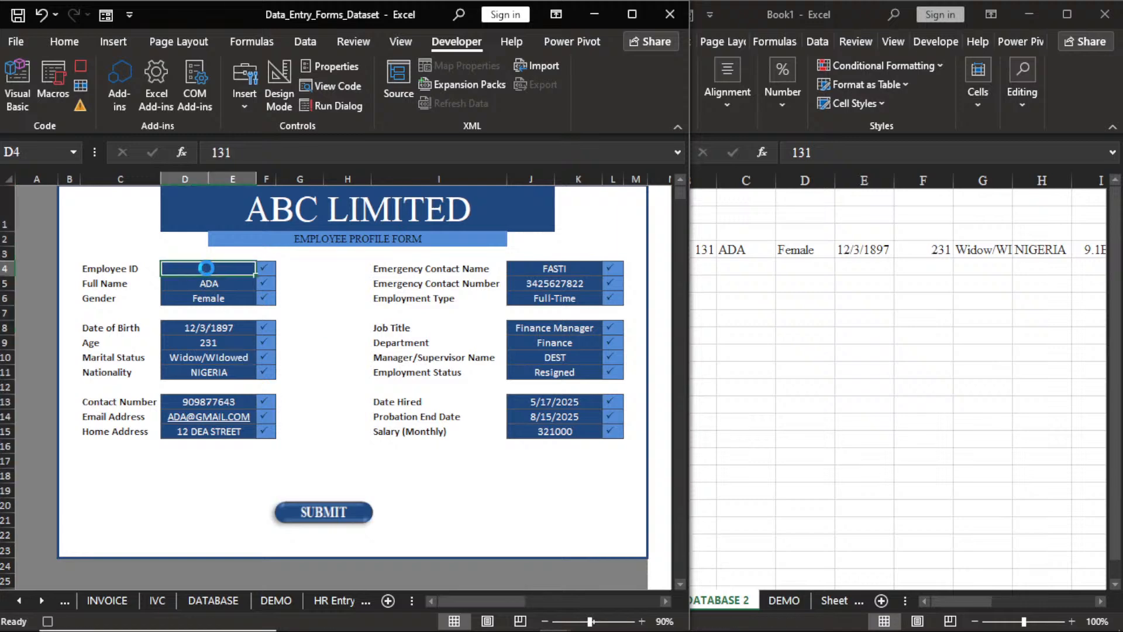
pyautogui.press('Down')
pyautogui.press('Delete')
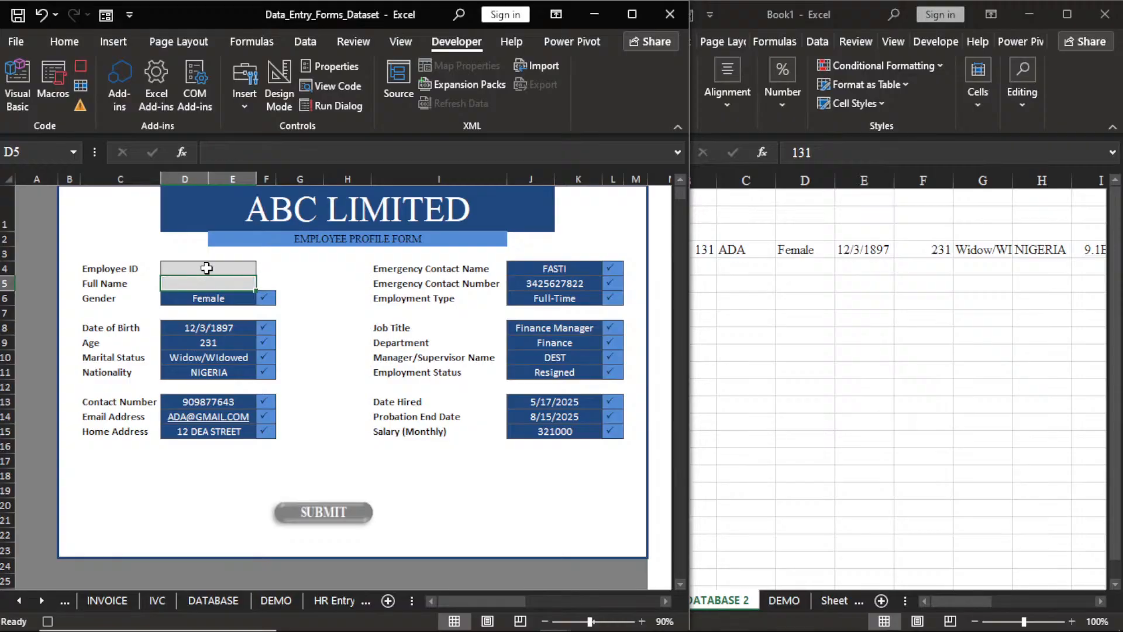
pyautogui.press('Down')
pyautogui.press('Delete')
pyautogui.press('Down')
pyautogui.press('Down')
pyautogui.press('Delete')
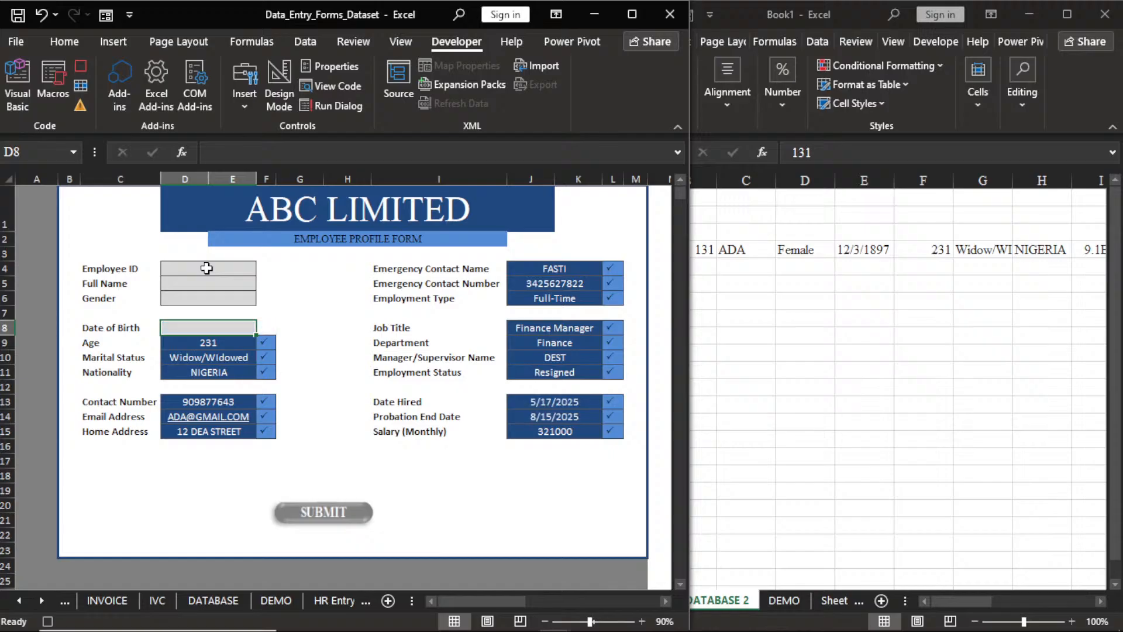
pyautogui.press('Down')
pyautogui.press('Delete')
pyautogui.press('Down')
pyautogui.press('Delete')
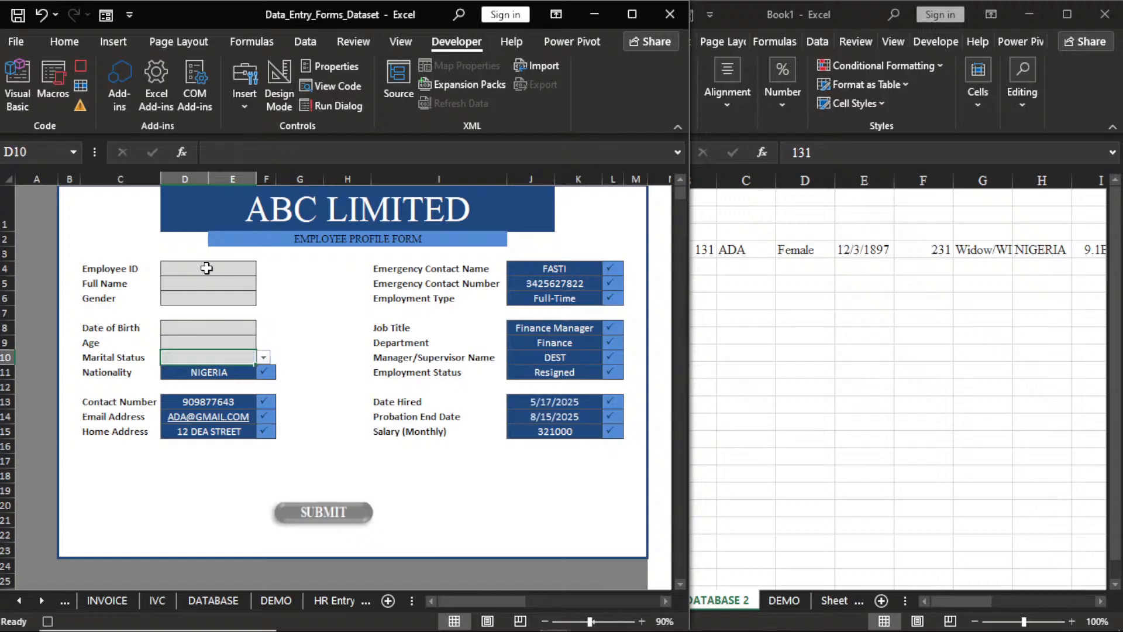
pyautogui.press('Down')
pyautogui.press('Delete')
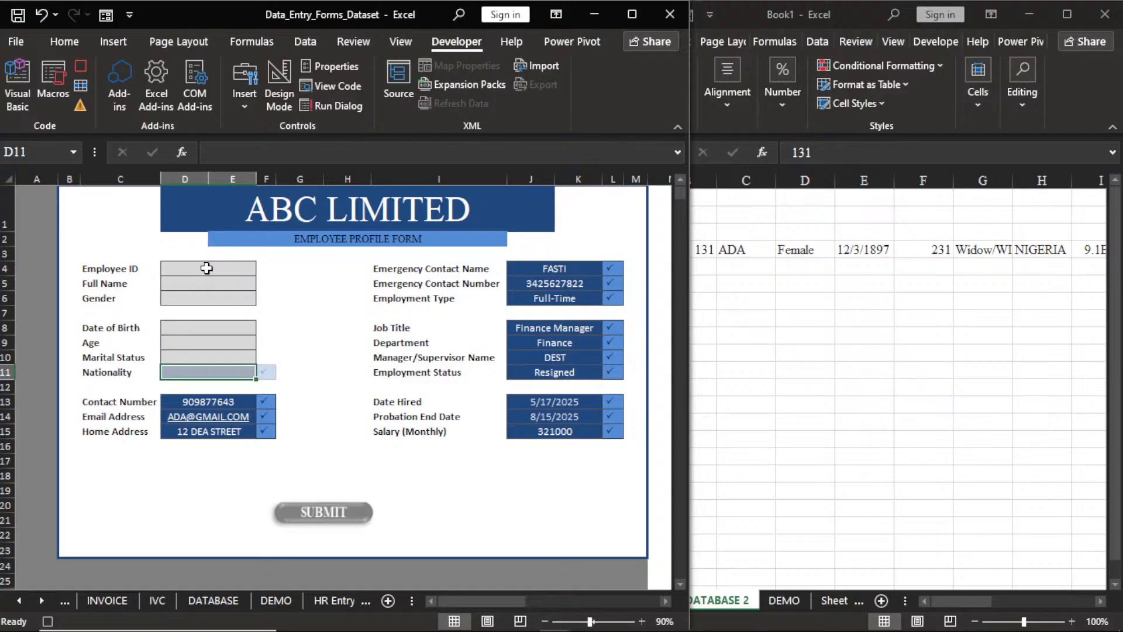
pyautogui.press('Down')
pyautogui.press('Down')
pyautogui.press('Delete')
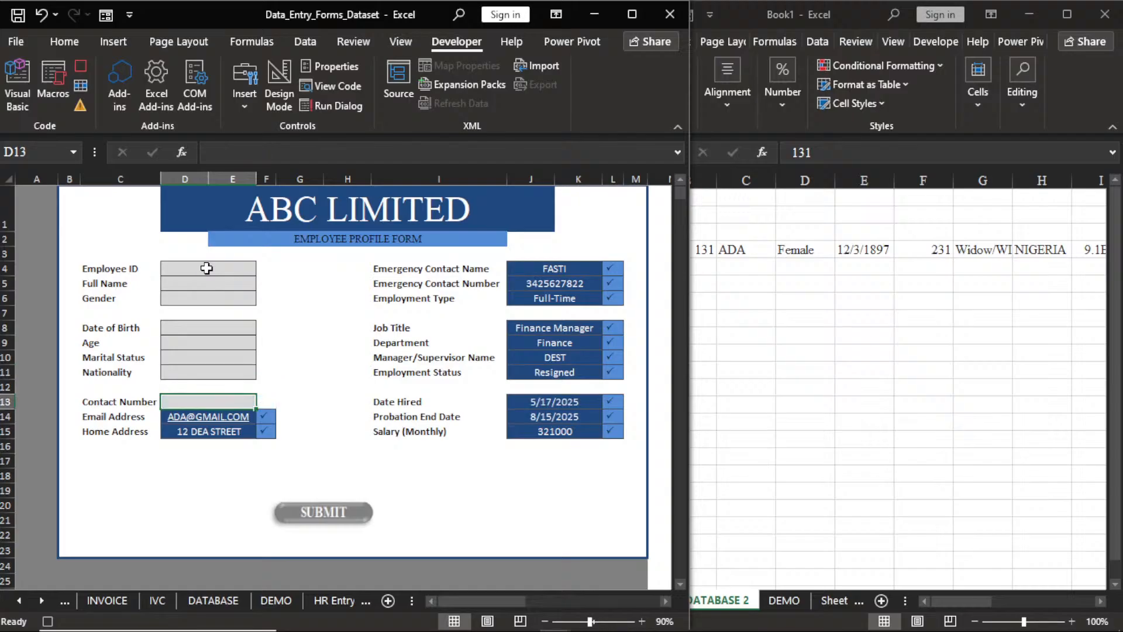
pyautogui.press('Down')
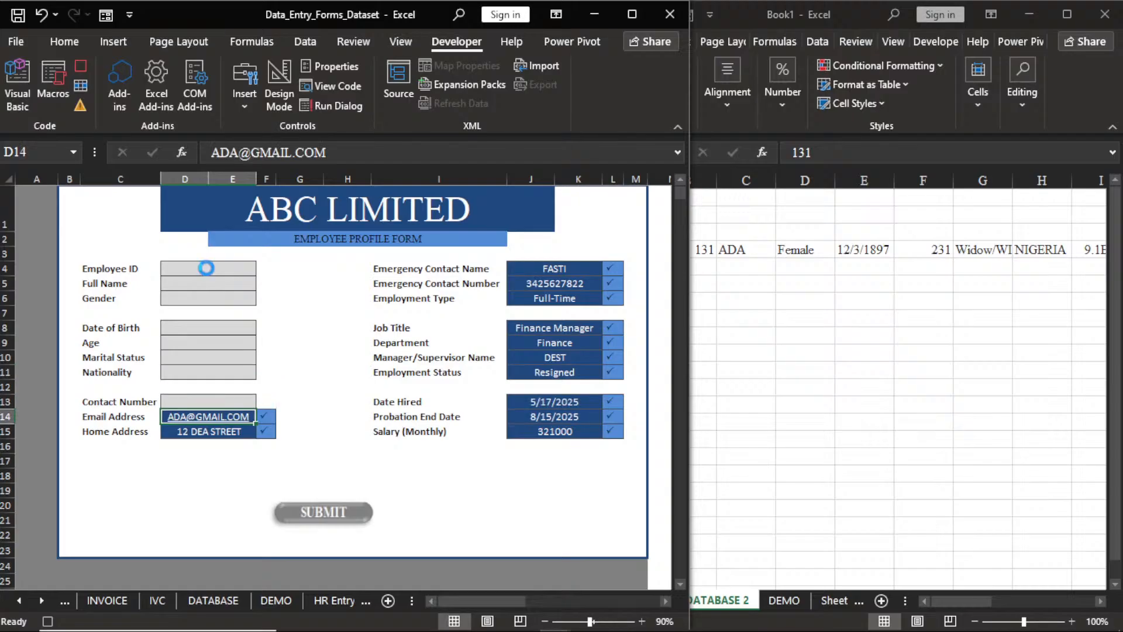
pyautogui.press('Delete')
pyautogui.press('Down')
pyautogui.press('Delete')
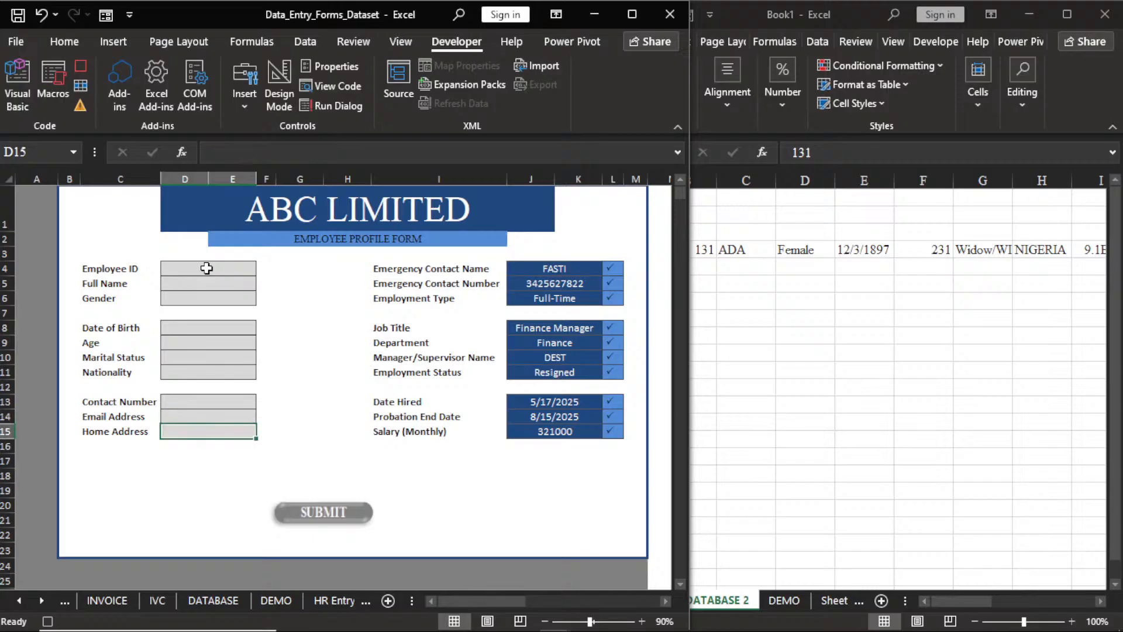
# Clear the right-hand fields from Emergency Contact Name in J4 down to Salary.
pyautogui.click(560, 266)
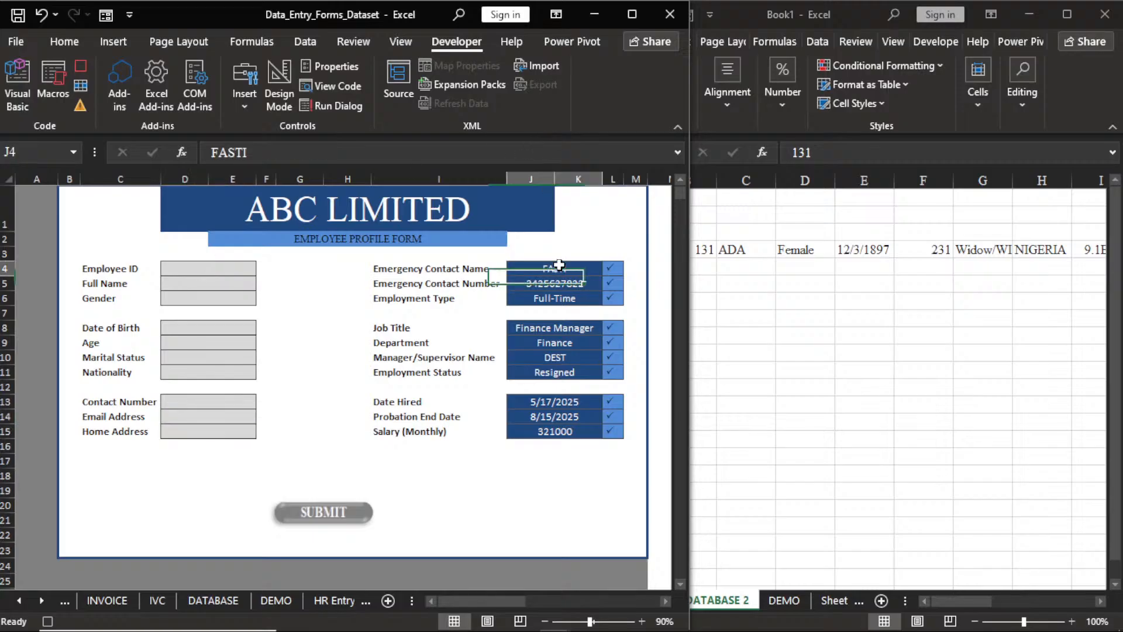
pyautogui.press('Delete')
pyautogui.press('Down')
pyautogui.press('Delete')
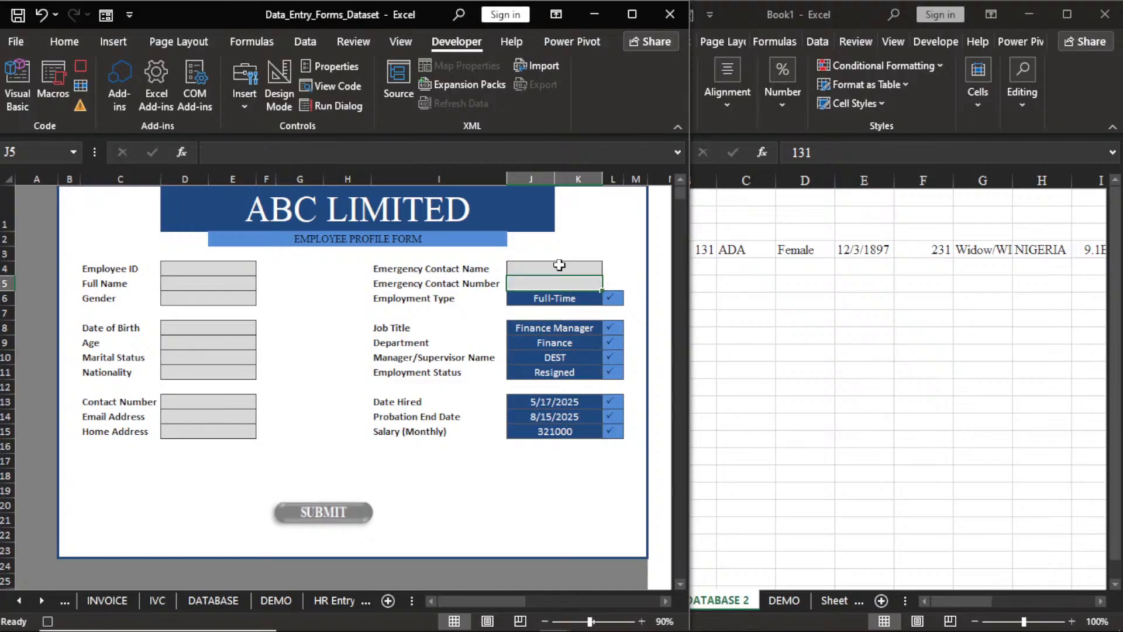
pyautogui.press('Down')
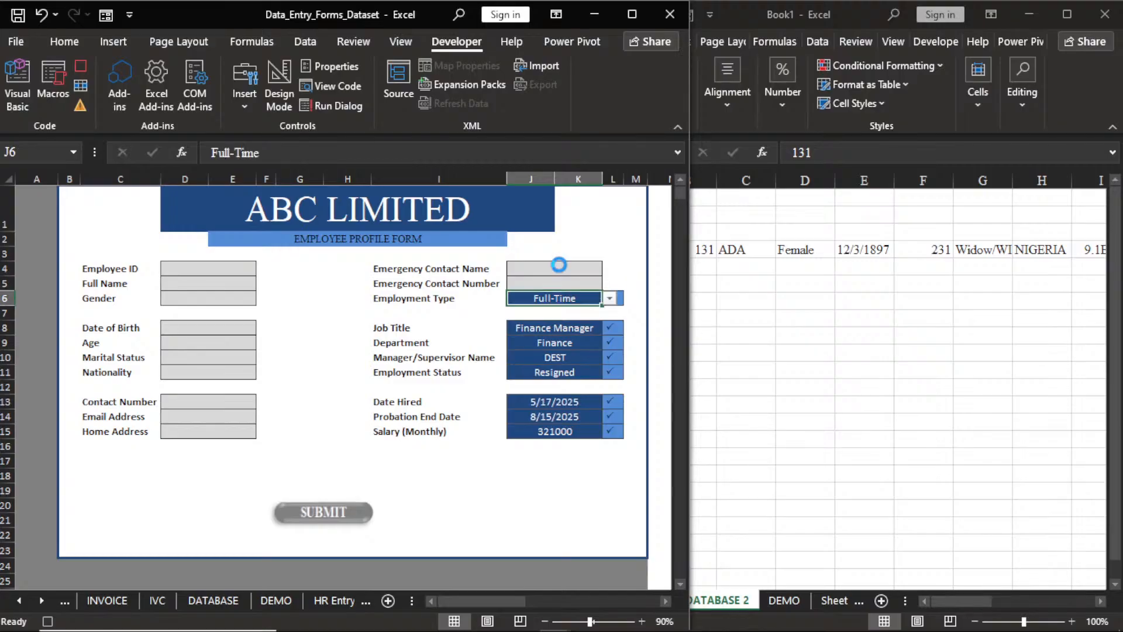
pyautogui.press('Delete')
pyautogui.press('Down')
pyautogui.press('Down')
pyautogui.press('Delete')
pyautogui.press('Down')
pyautogui.press('Delete')
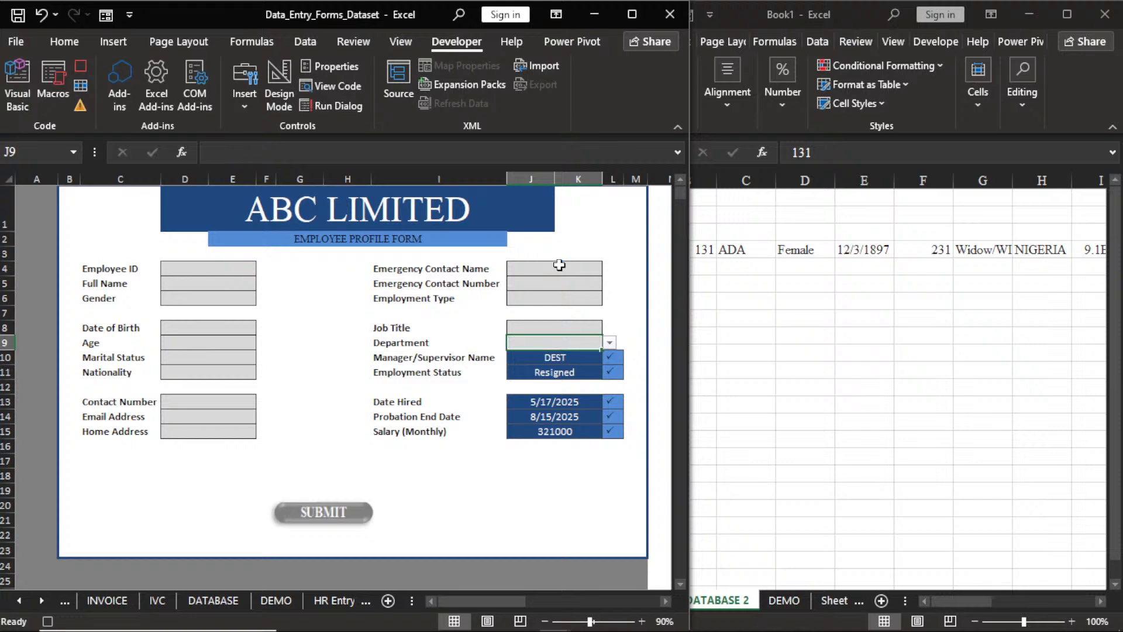
pyautogui.press('Down')
pyautogui.press('Delete')
pyautogui.press('Down')
pyautogui.press('Delete')
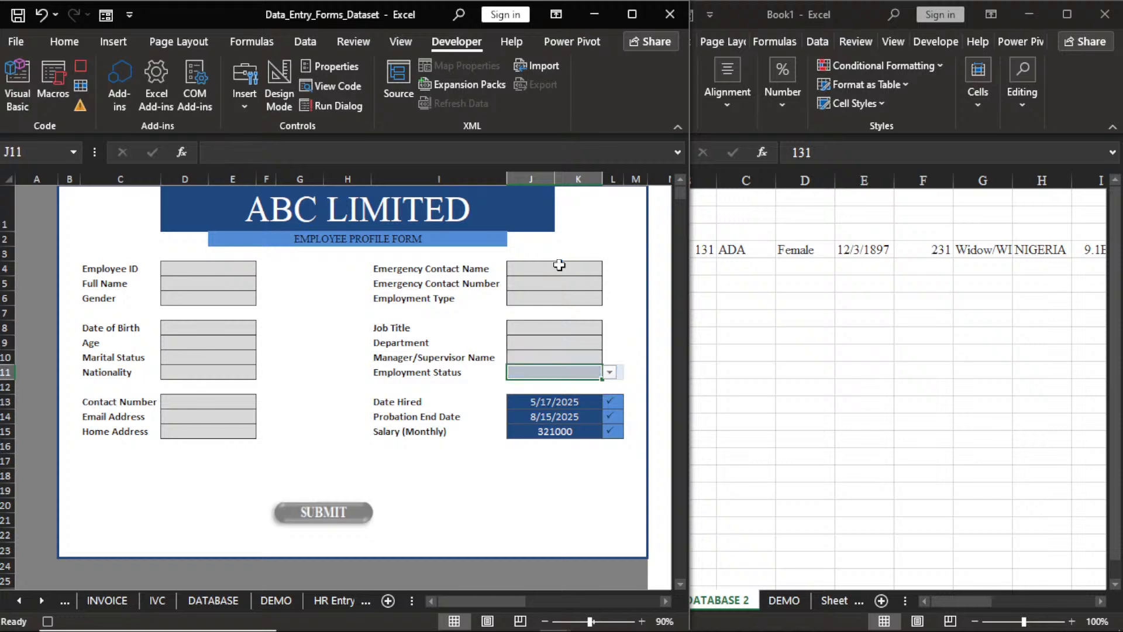
pyautogui.press('Down')
pyautogui.press('Down')
pyautogui.press('Down')
pyautogui.press('Down')
pyautogui.press('Delete')
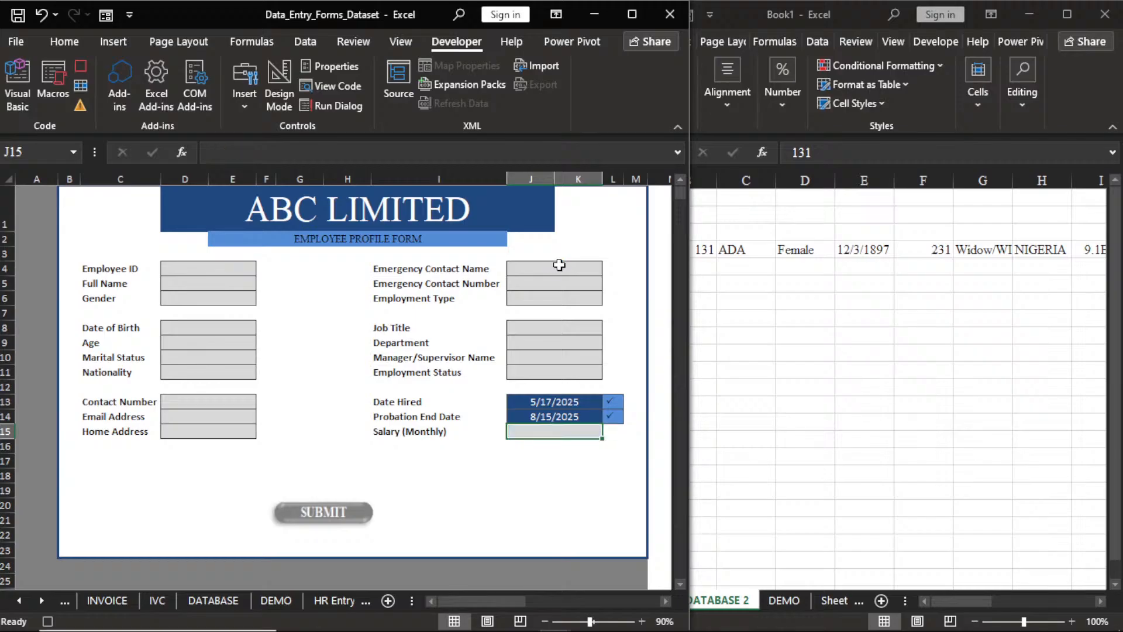
# Check the Date Hired and Probation End Date formulas, then return to D4.
pyautogui.click(539, 402)
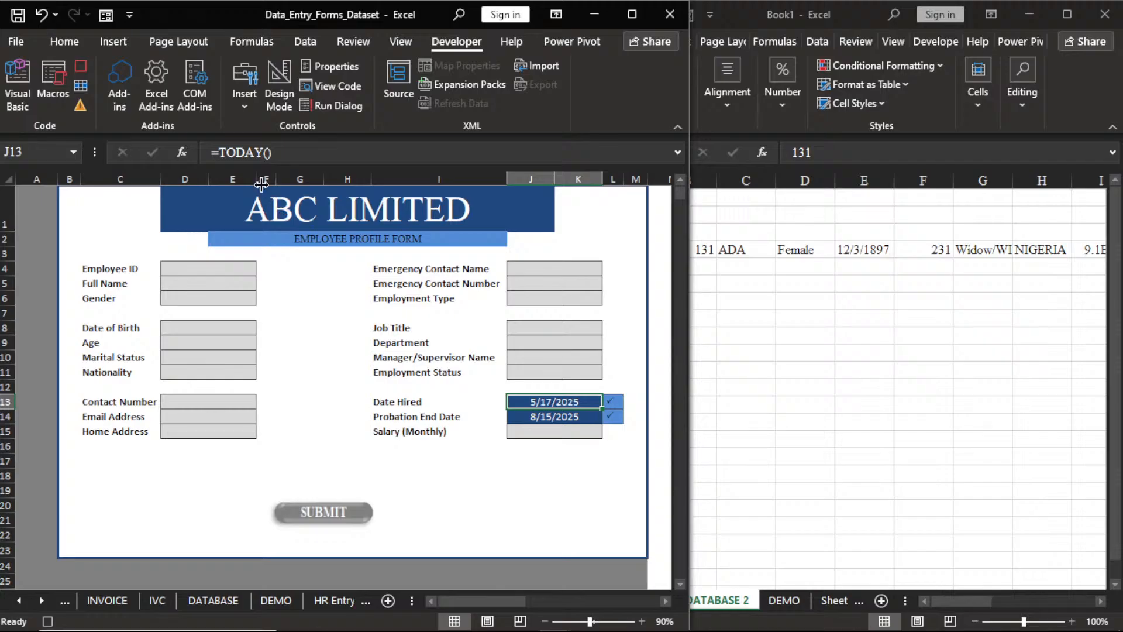
pyautogui.click(544, 415)
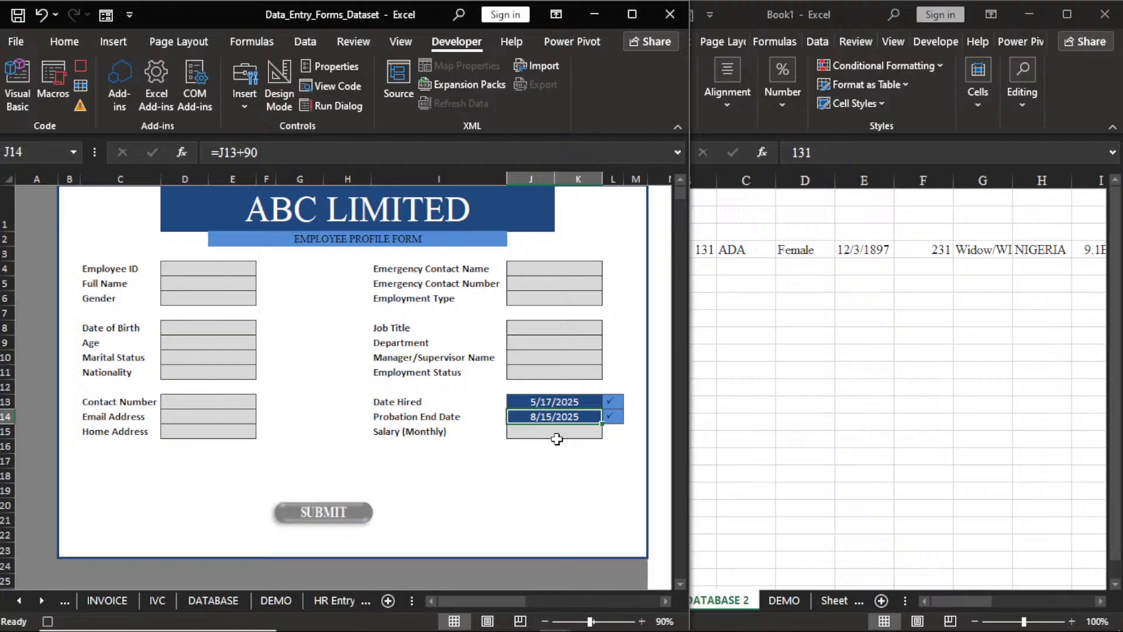
pyautogui.click(215, 269)
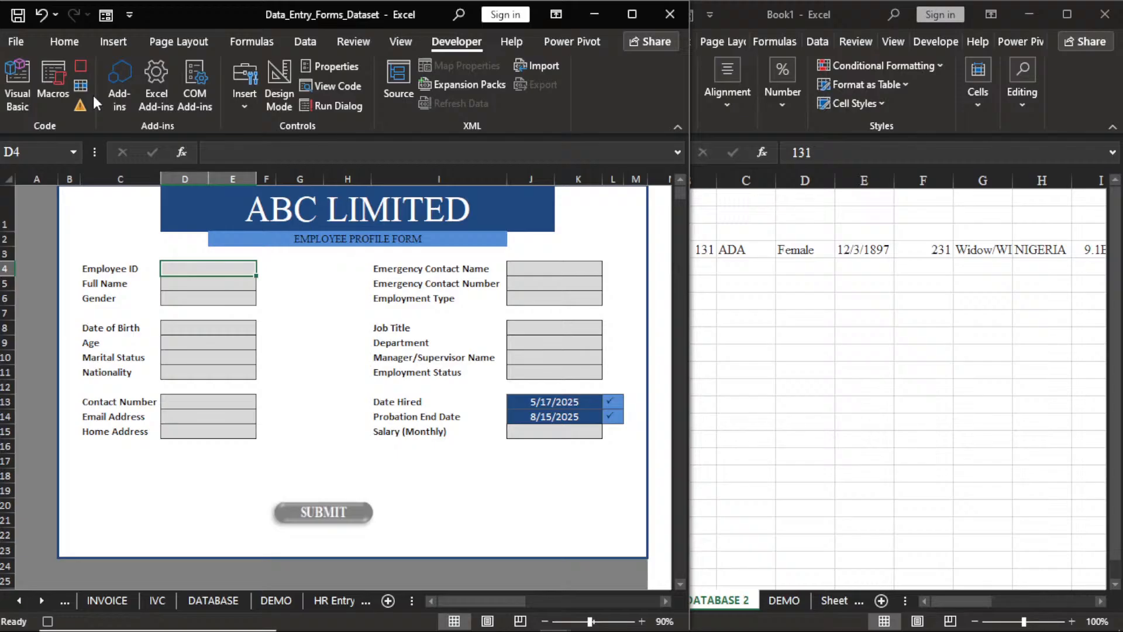
# Stop recording and assign the HR_2 macro to the SUBMIT picture through Assign Macro.
pyautogui.click(82, 66)
pyautogui.rightClick(323, 517)
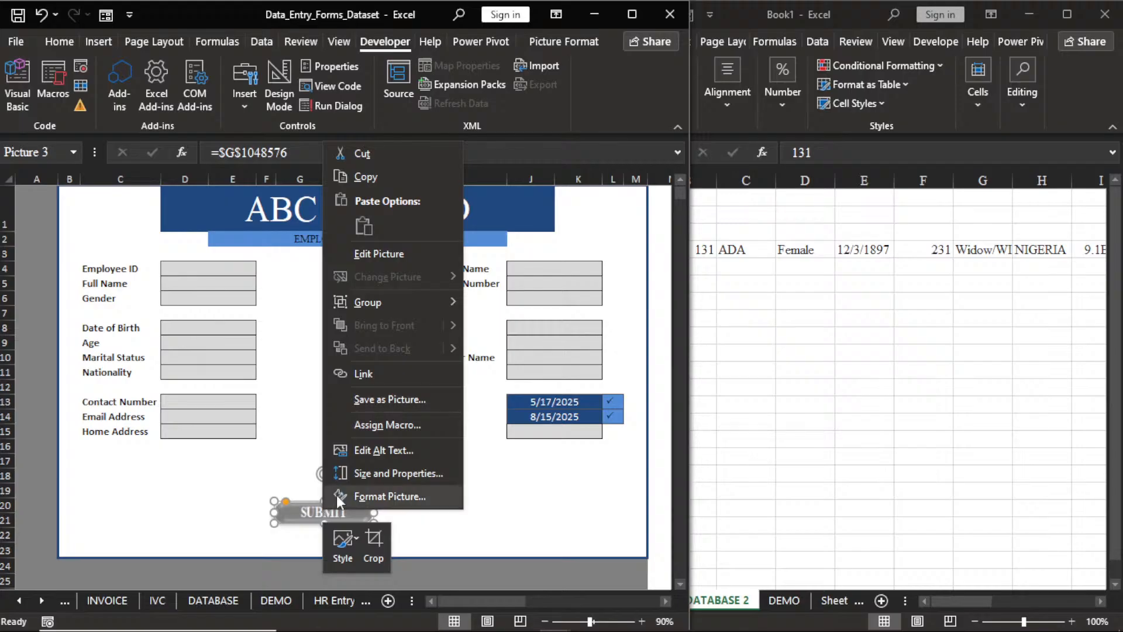
pyautogui.click(381, 426)
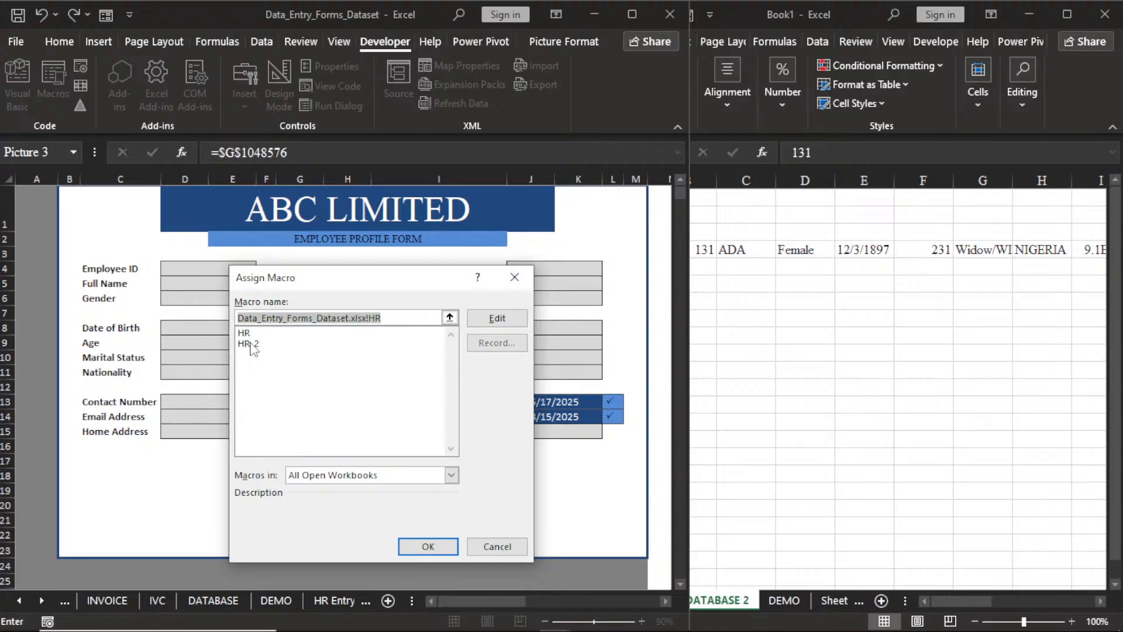
pyautogui.click(249, 344)
pyautogui.click(426, 552)
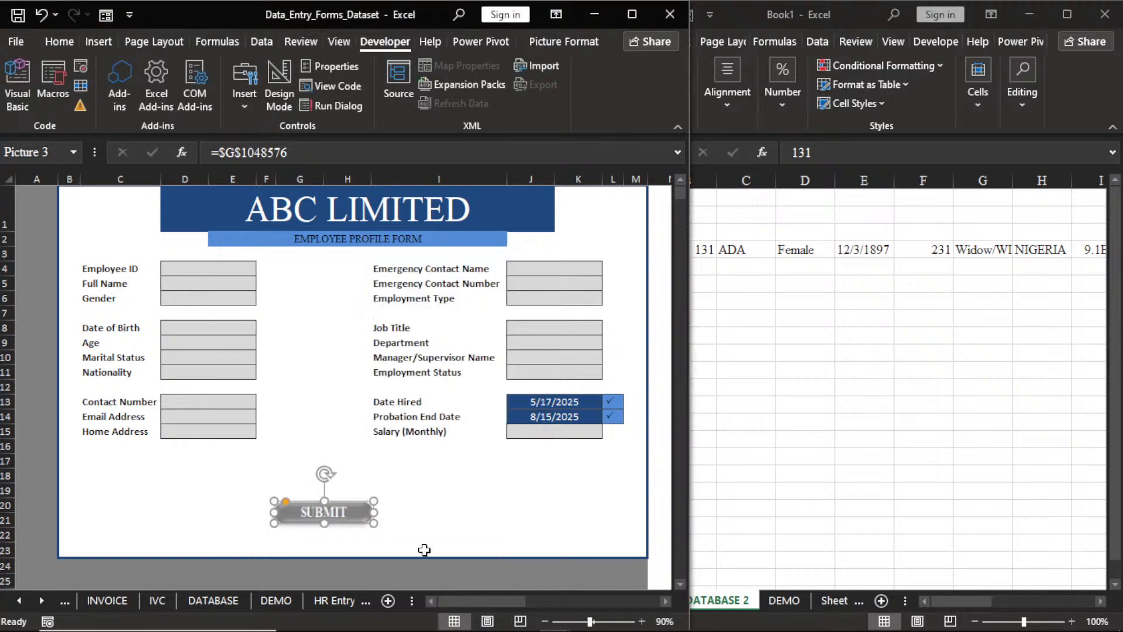
pyautogui.click(203, 269)
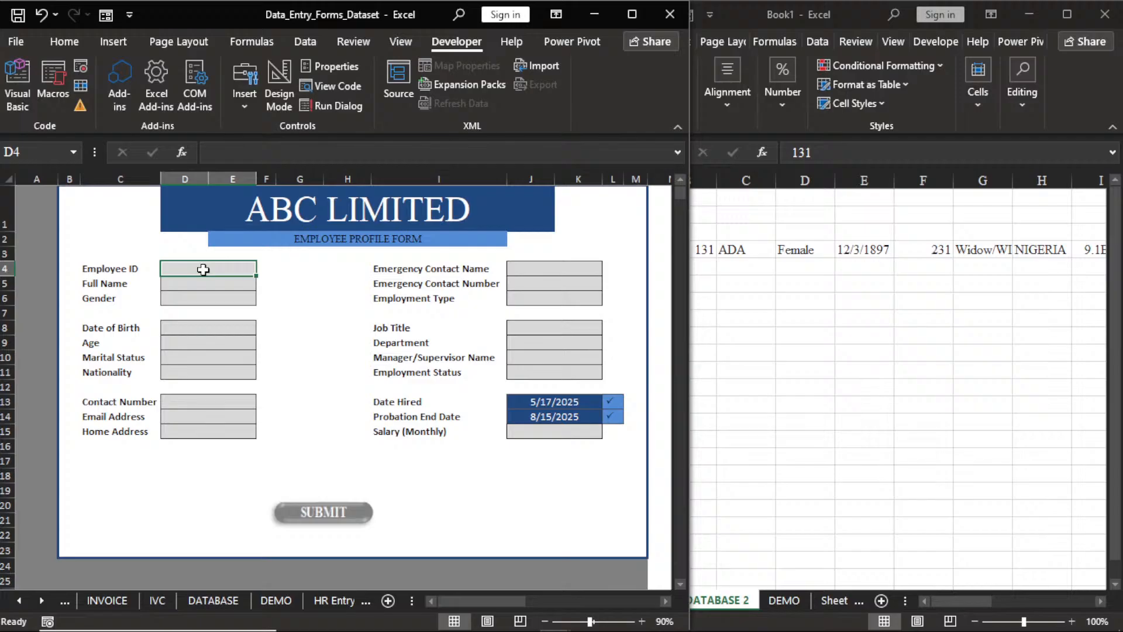
# Enter the Employee ID, full name, gender Male, date of birth and age 23.
pyautogui.write('131')
pyautogui.press('Return')
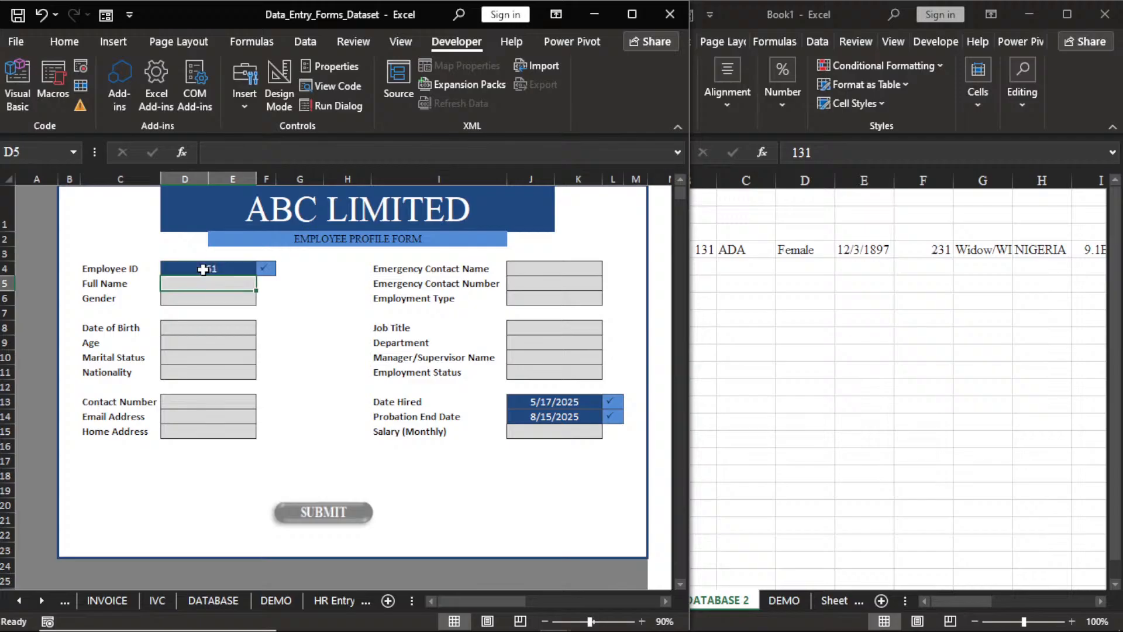
pyautogui.write('YAD')
pyautogui.press('Return')
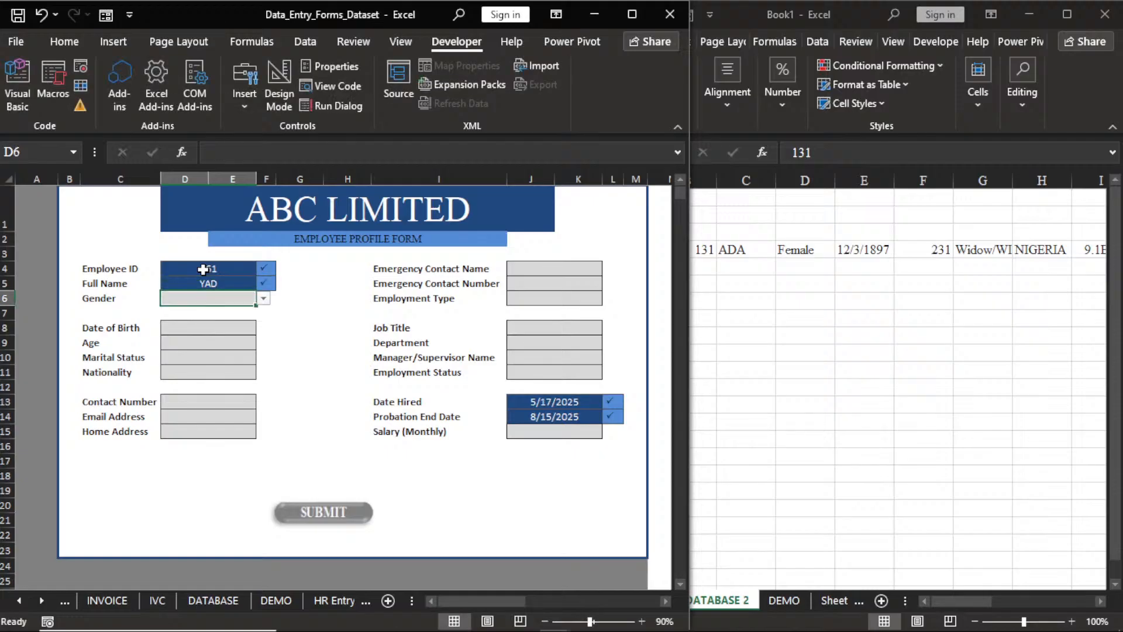
pyautogui.click(264, 298)
pyautogui.click(246, 312)
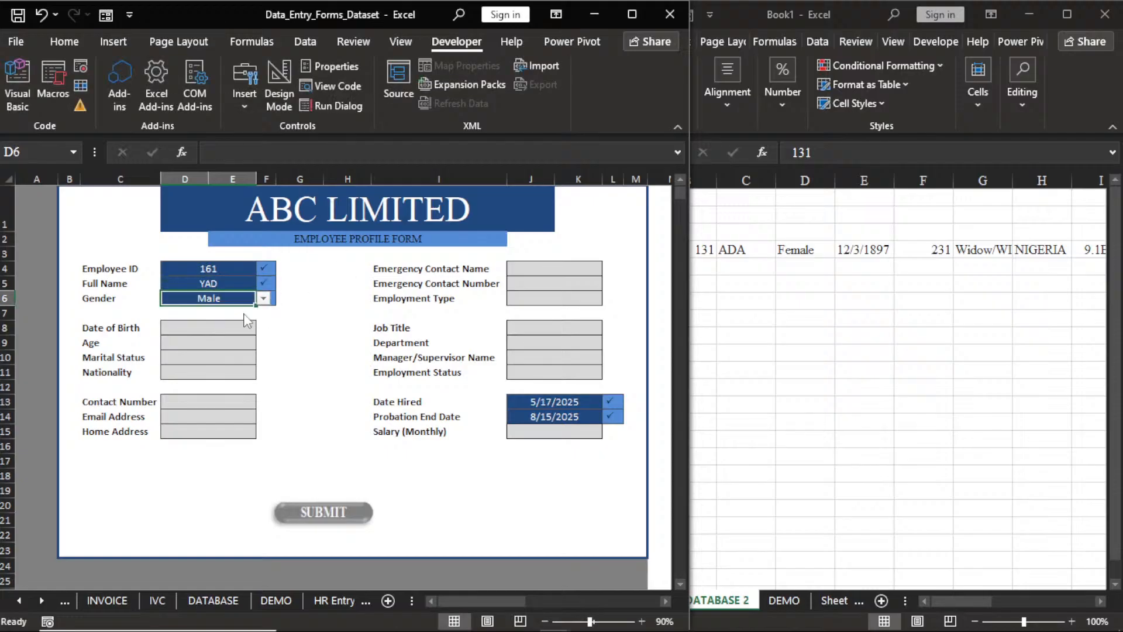
pyautogui.click(217, 329)
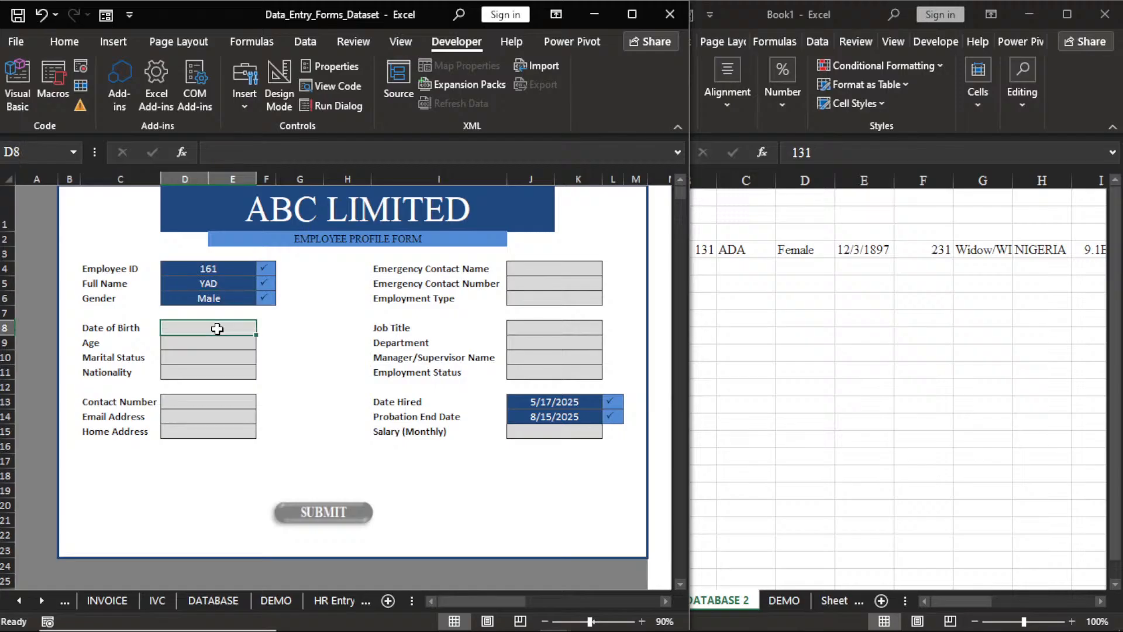
pyautogui.write('12/3/9087')
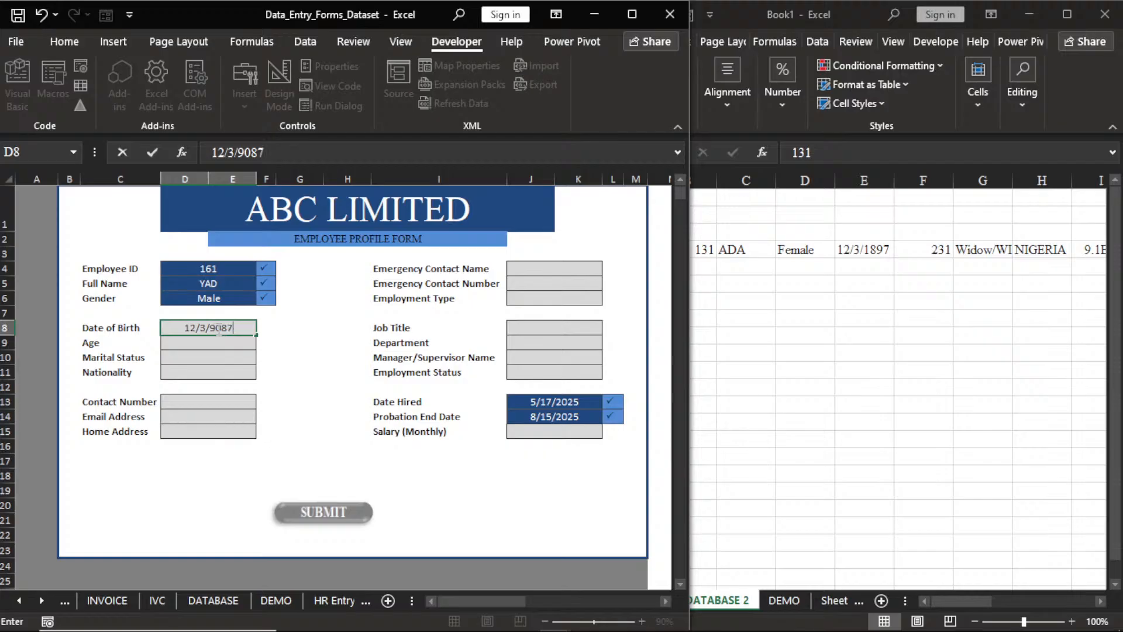
pyautogui.press('Return')
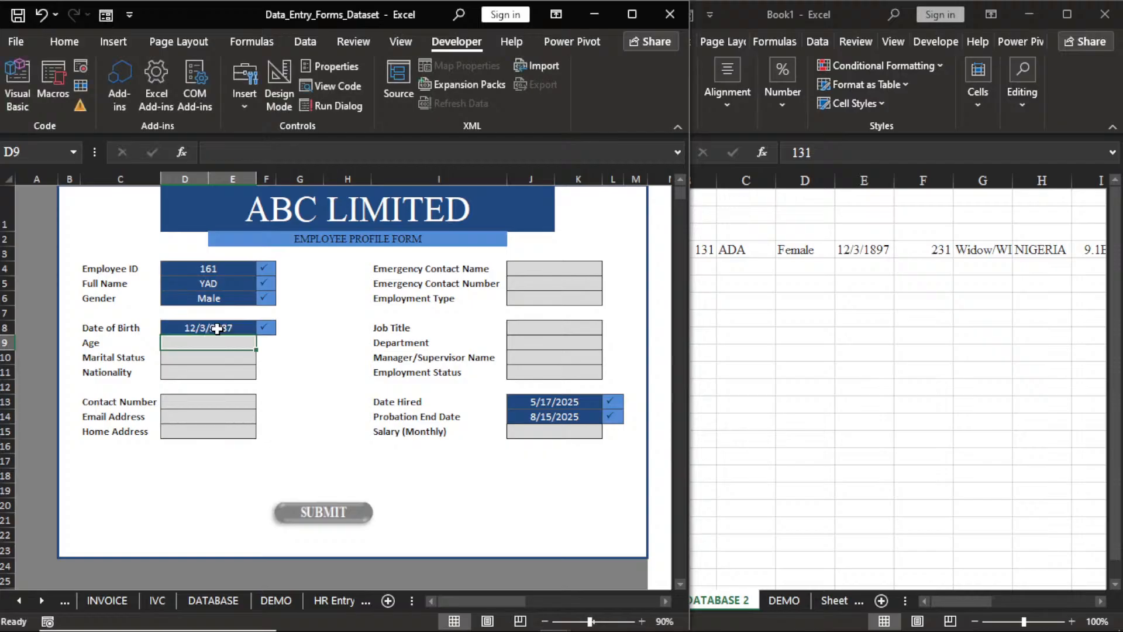
pyautogui.write('23')
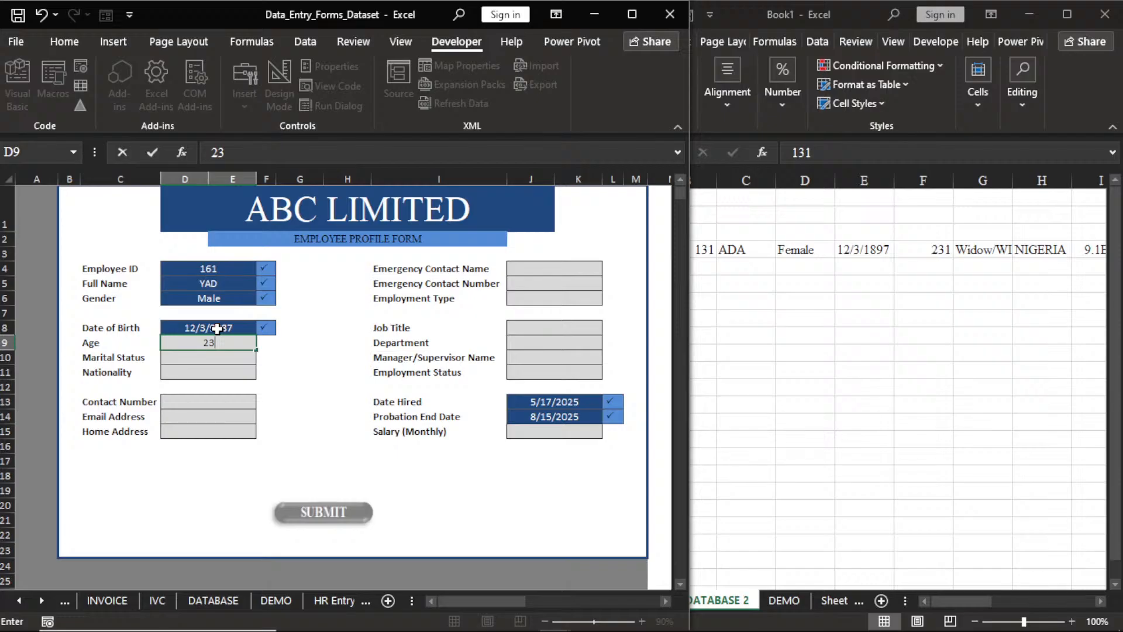
pyautogui.press('Return')
# Set marital status Single and nationality DEN, then enter the phone number, e-mail and home address.
pyautogui.click(263, 357)
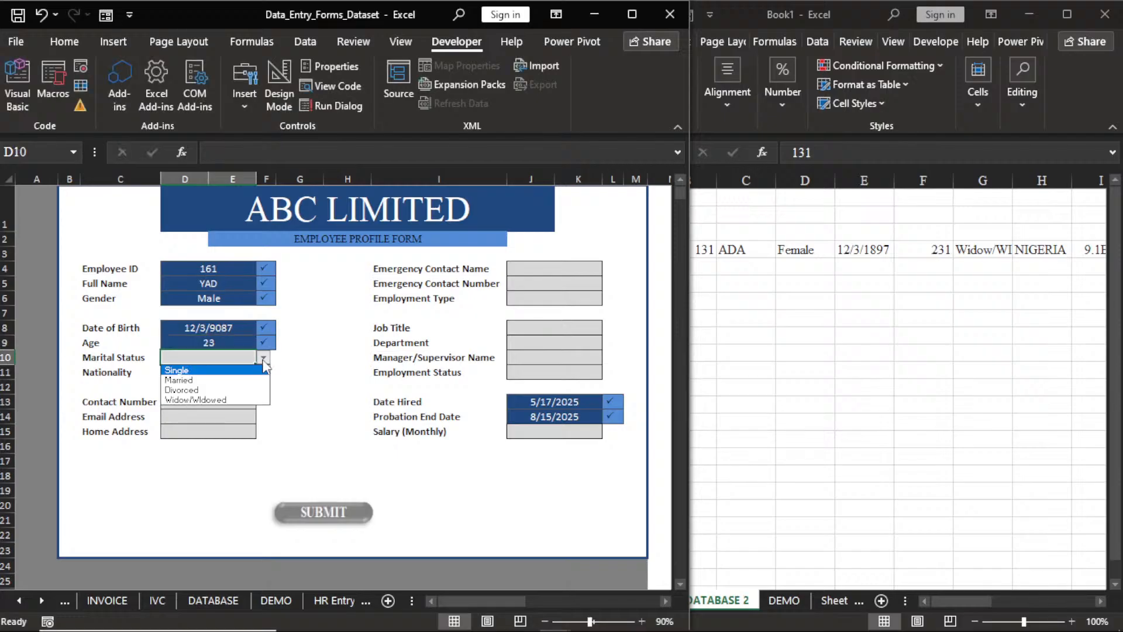
pyautogui.click(233, 372)
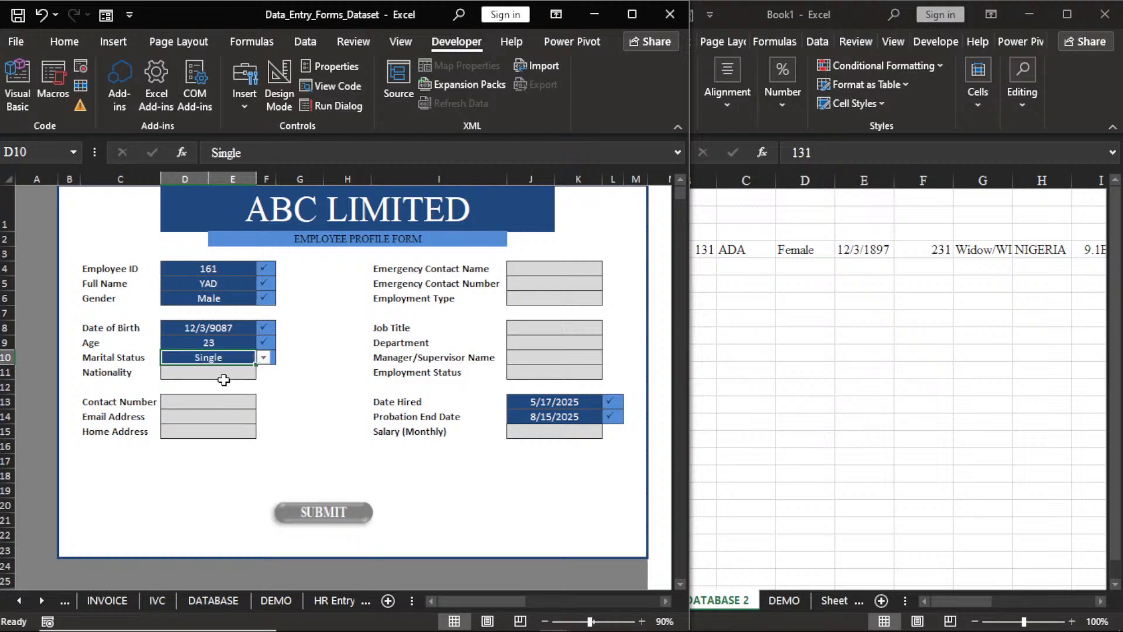
pyautogui.click(224, 380)
pyautogui.write('DEN')
pyautogui.press('Return')
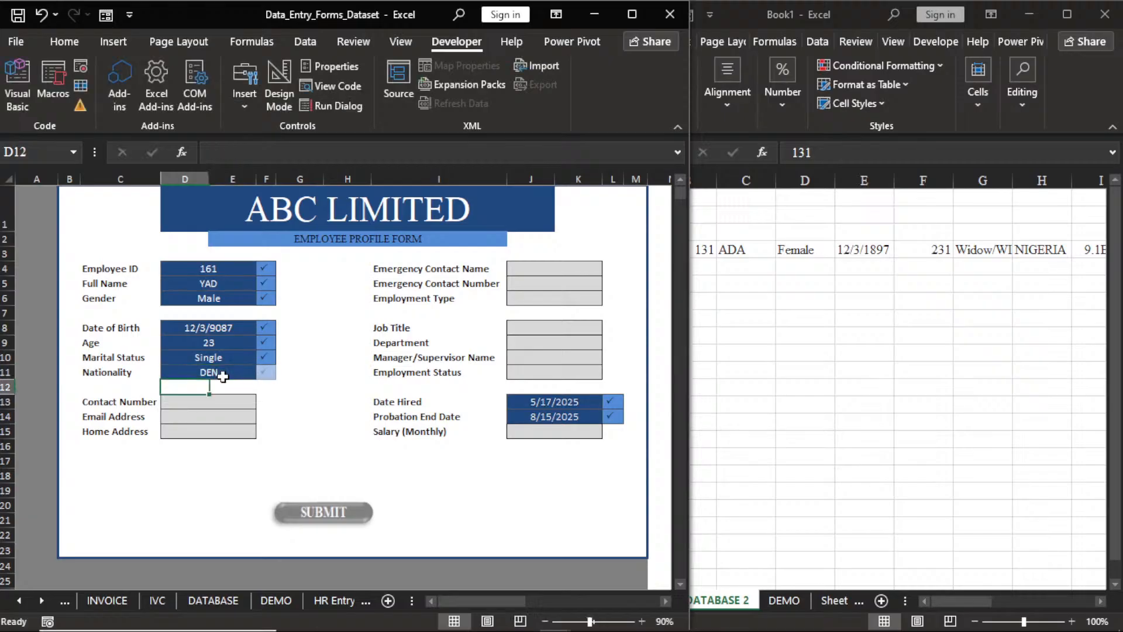
pyautogui.press('Down')
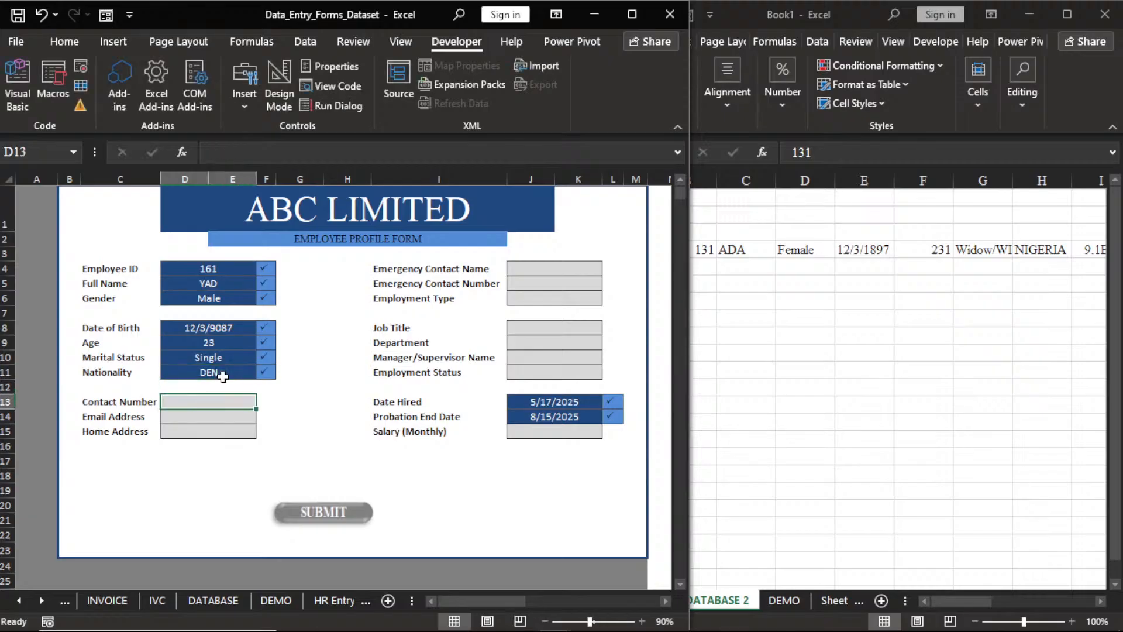
pyautogui.write('90987')
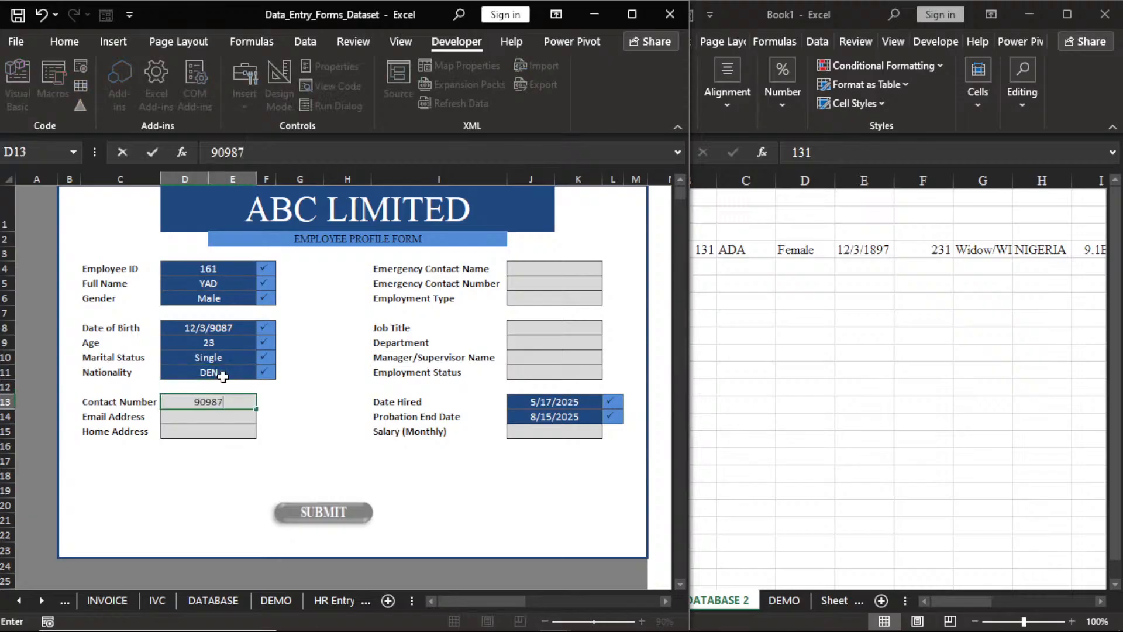
pyautogui.write('6554')
pyautogui.press('Return')
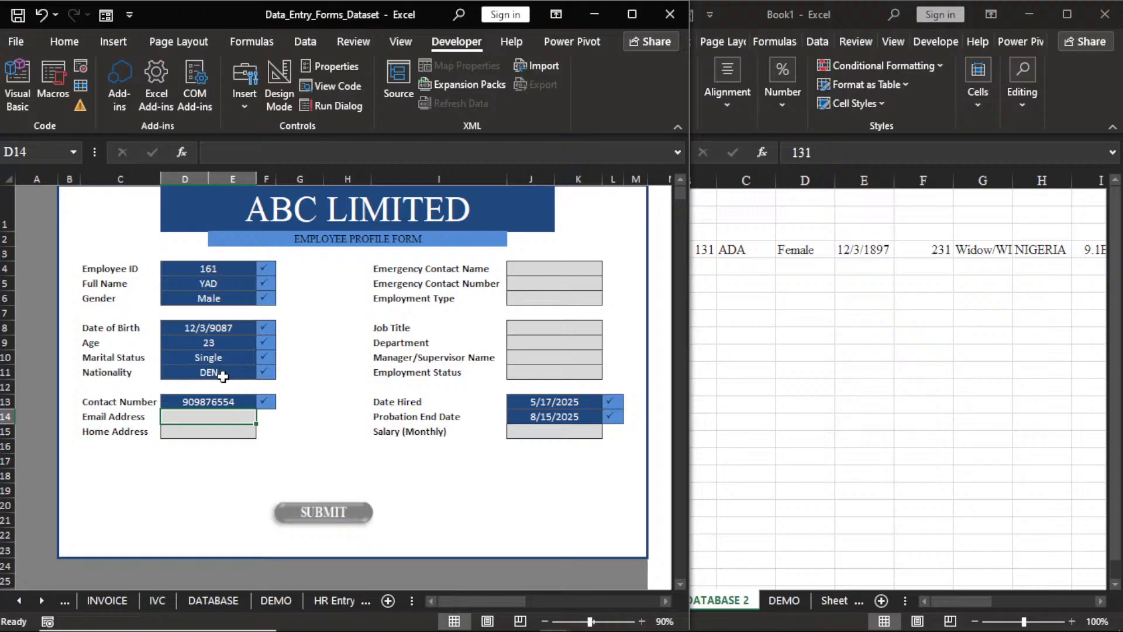
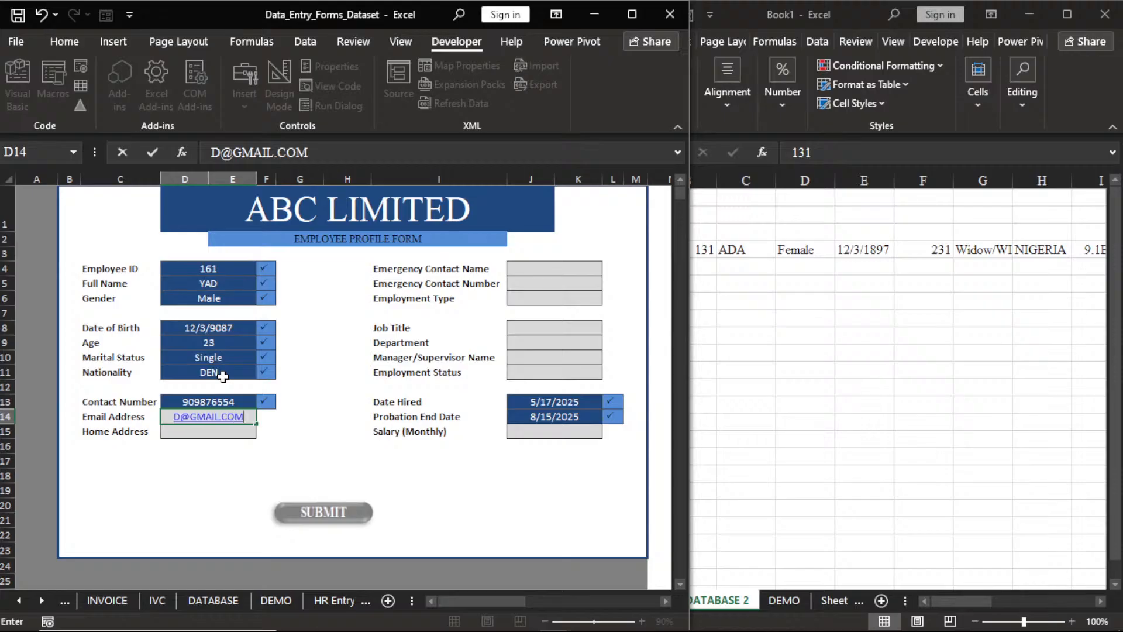
pyautogui.press('Return')
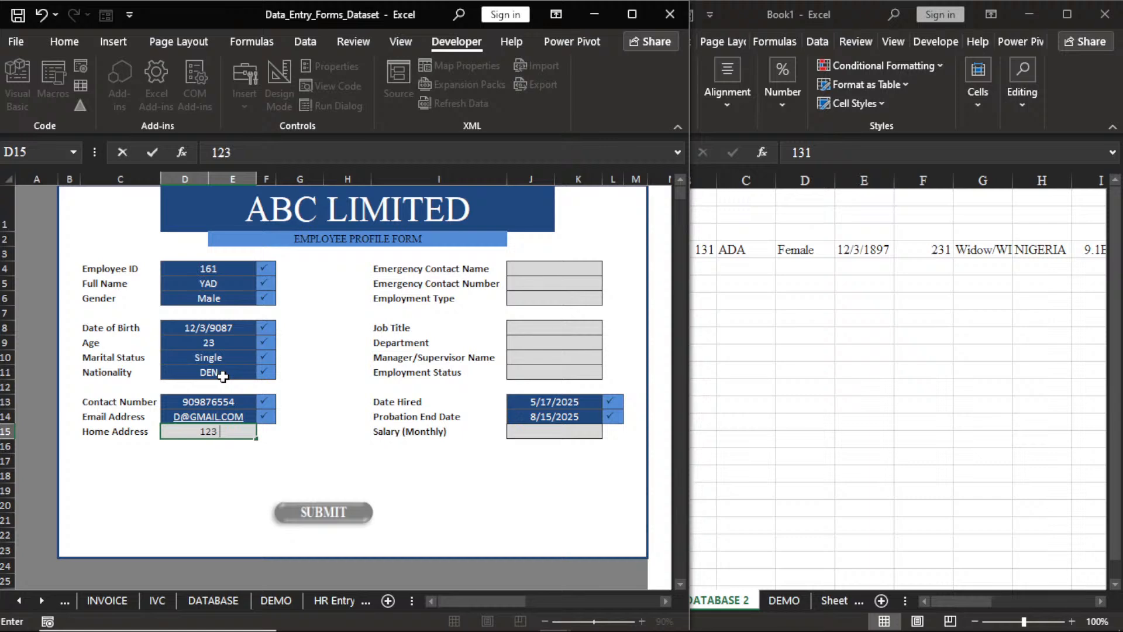
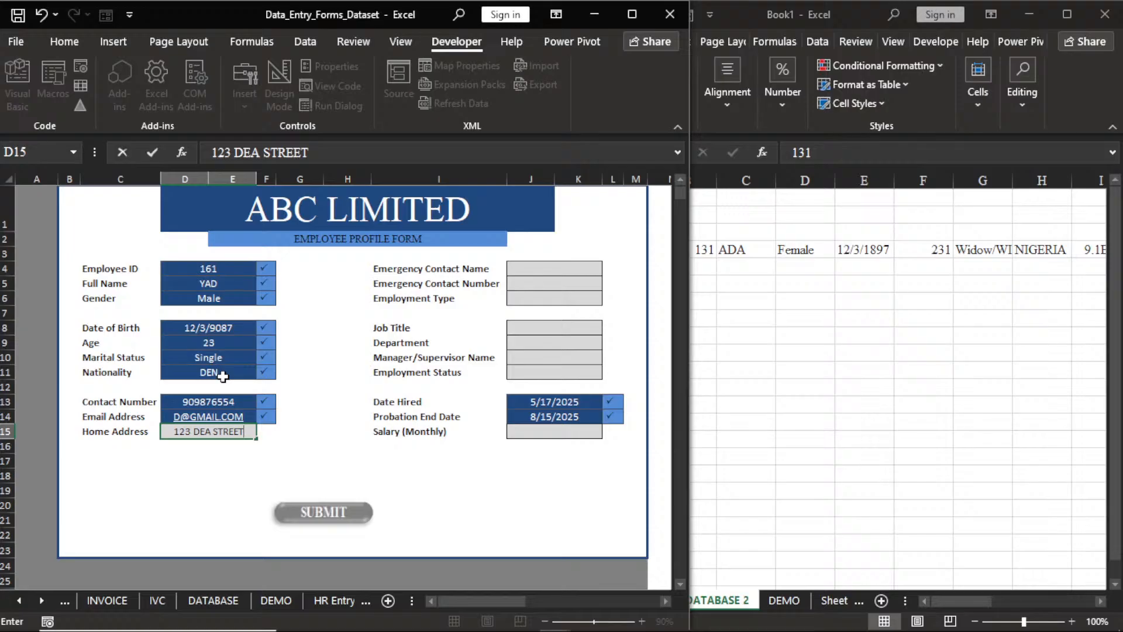
pyautogui.click(579, 271)
# Fill in the emergency contact's name and phone number.
pyautogui.write('4')
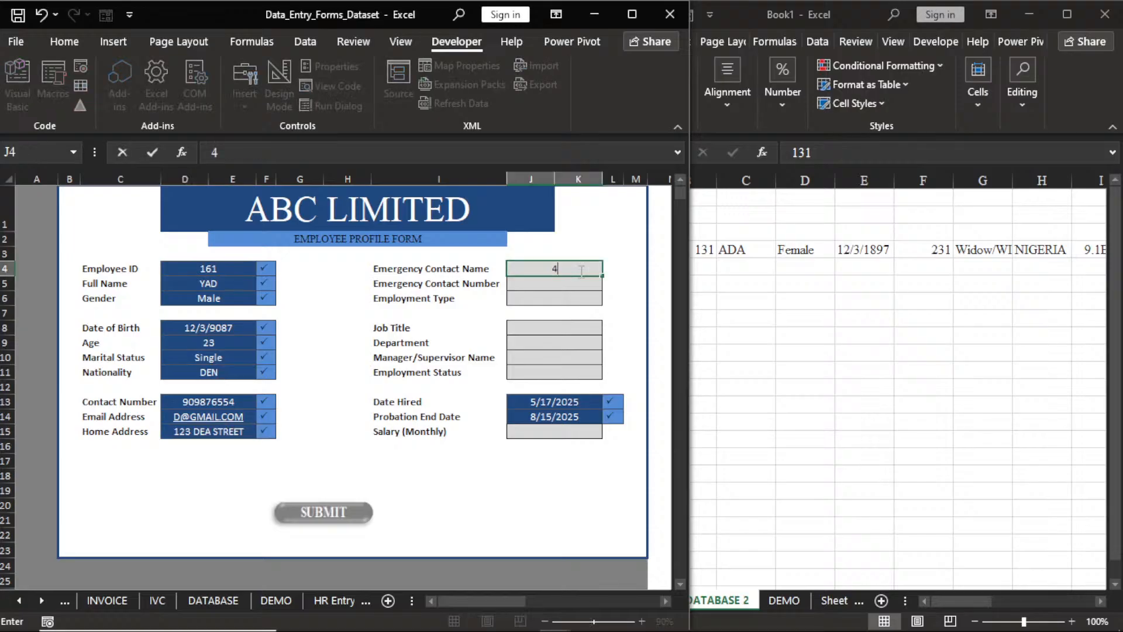
pyautogui.press('BackSpace')
pyautogui.write('MR DSA')
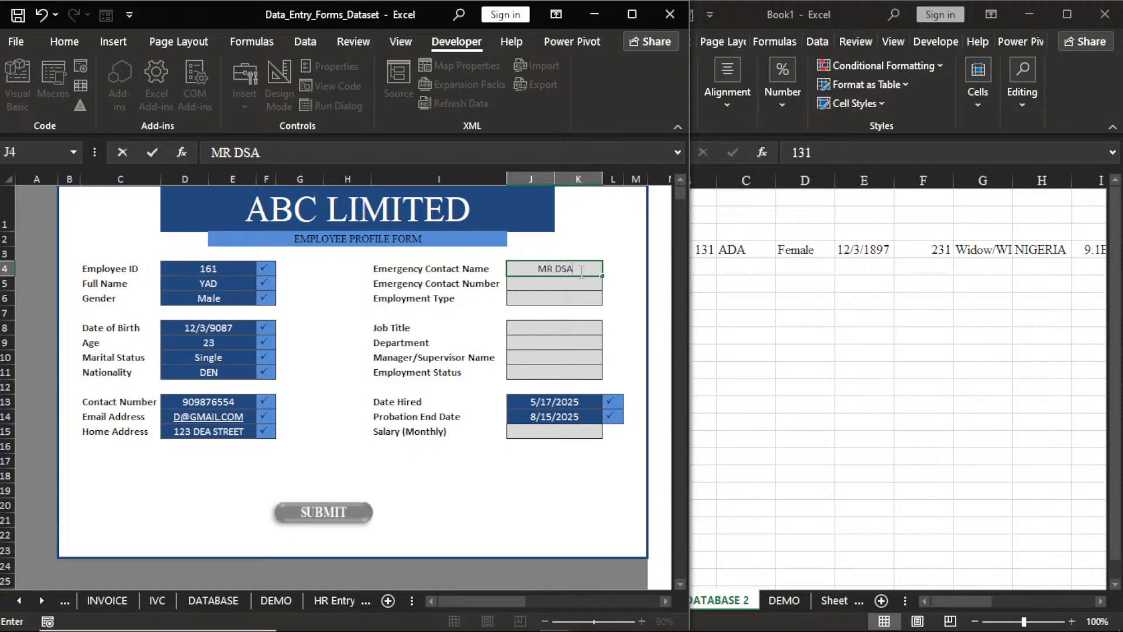
pyautogui.press('Return')
pyautogui.press('Return')
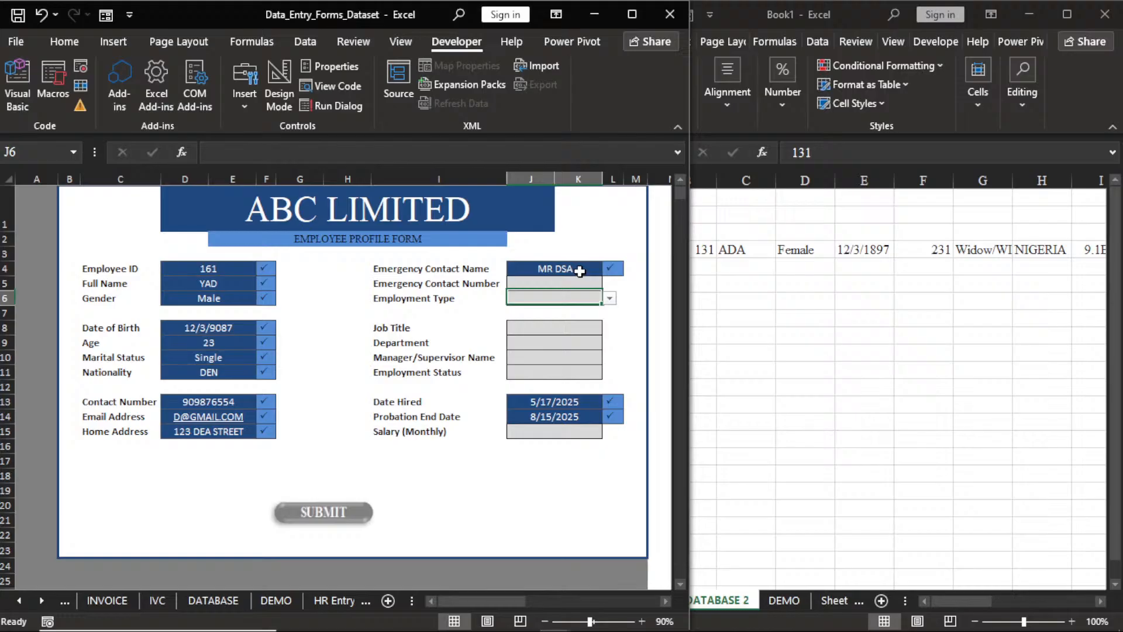
pyautogui.press('Up')
pyautogui.write('809876543')
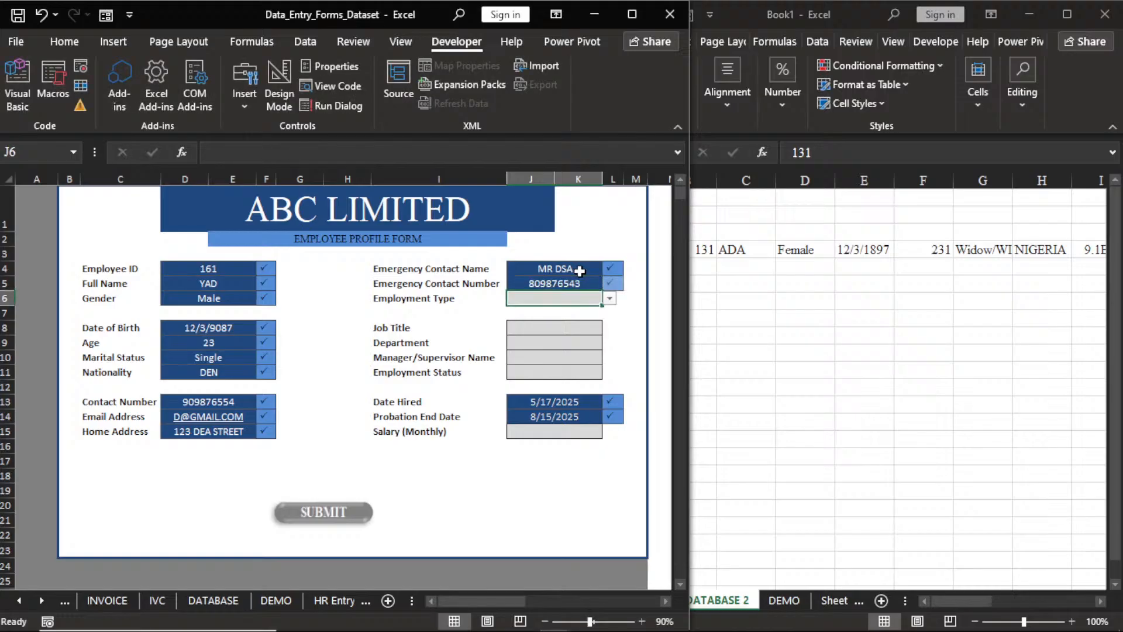
pyautogui.press('Return')
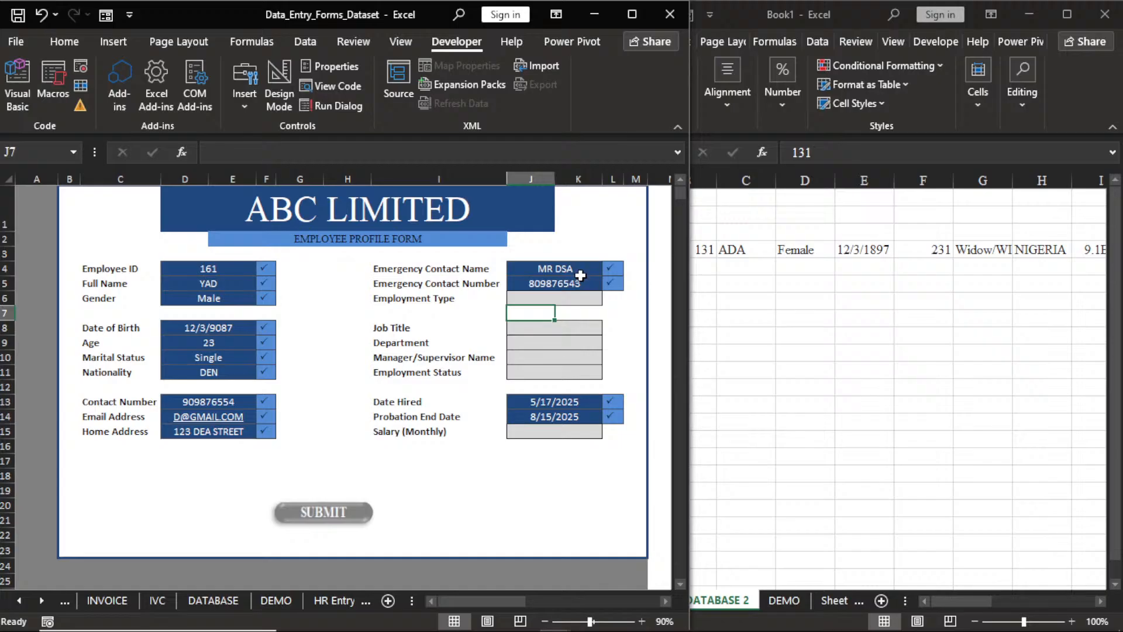
# Set employment type Contract, job title Graphic Designer and department IT from the dropdowns.
pyautogui.click(594, 298)
pyautogui.click(609, 299)
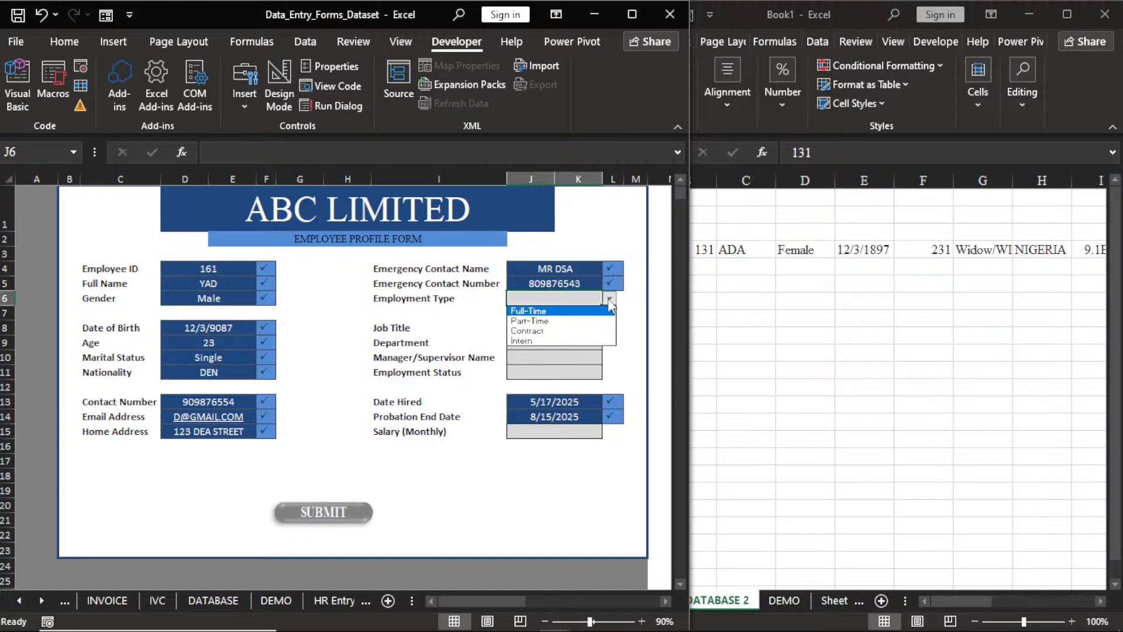
pyautogui.click(547, 331)
pyautogui.click(546, 331)
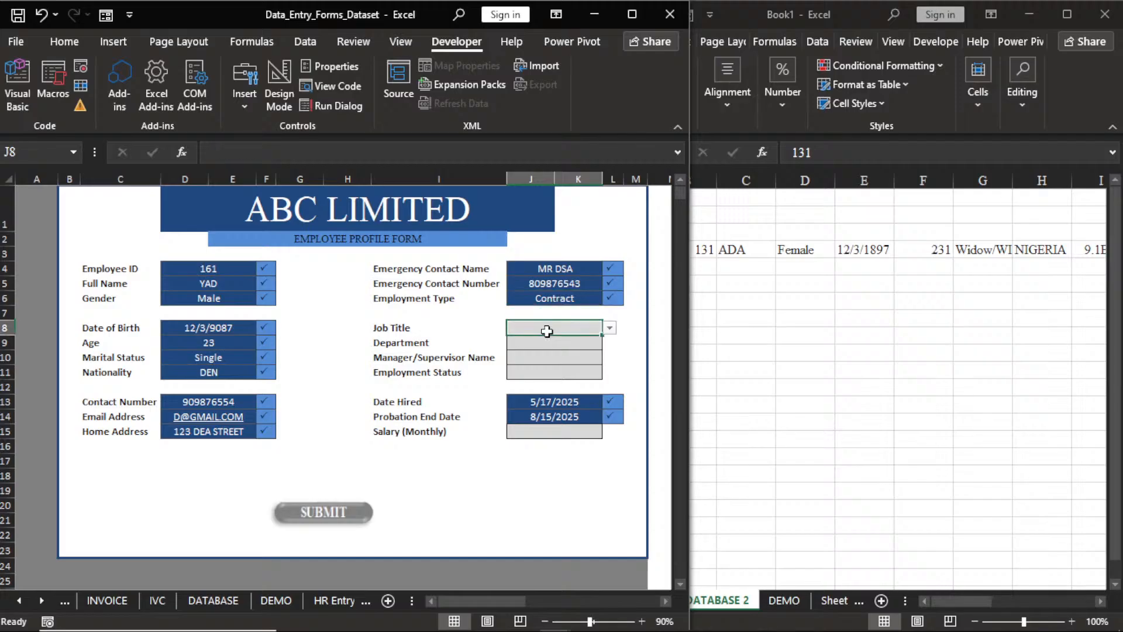
pyautogui.click(609, 328)
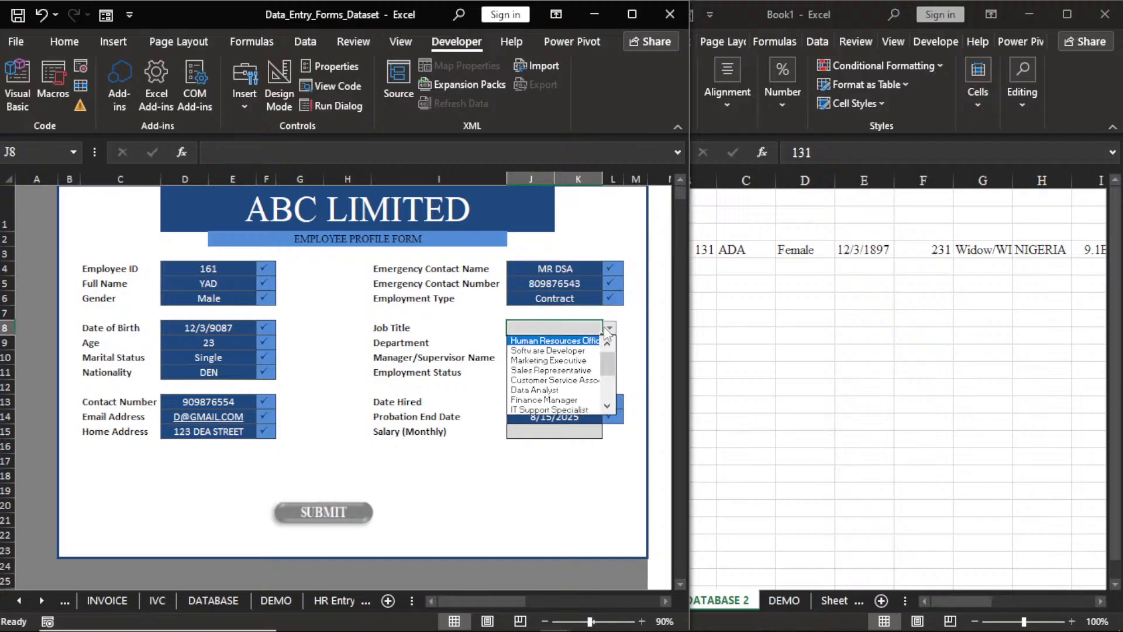
pyautogui.click(596, 403)
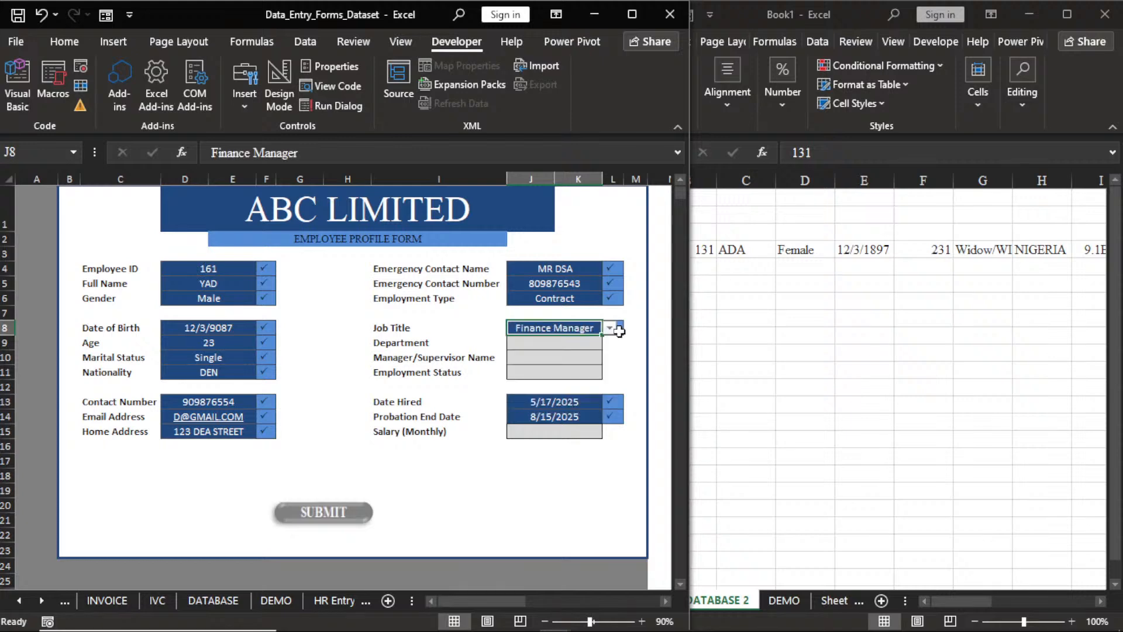
pyautogui.click(610, 329)
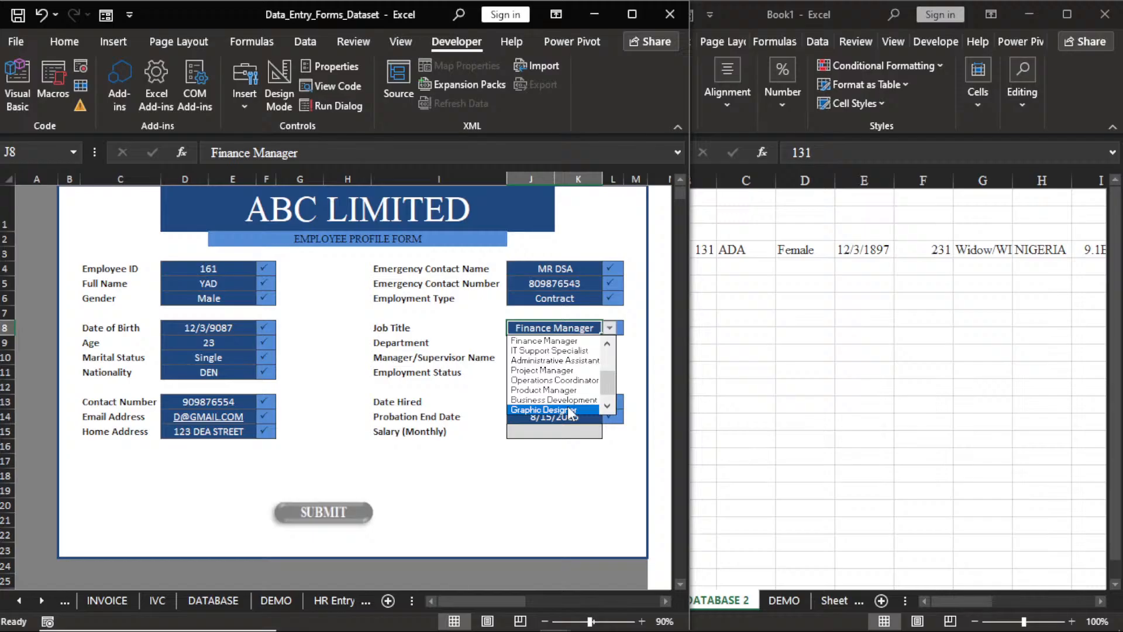
pyautogui.click(571, 410)
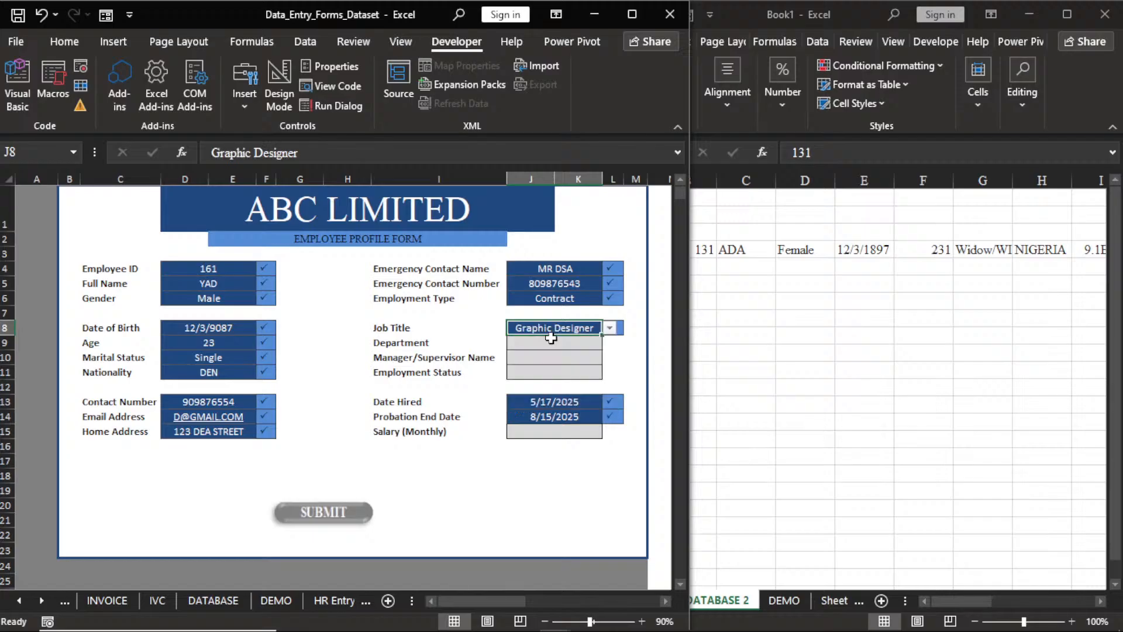
pyautogui.click(551, 342)
pyautogui.click(610, 343)
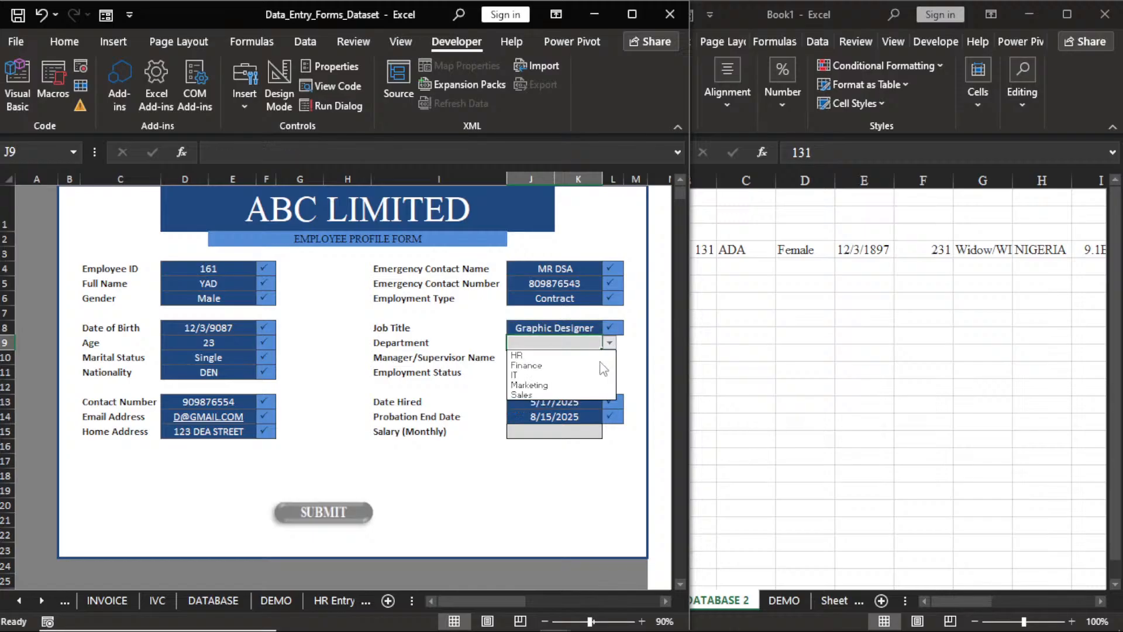
pyautogui.click(579, 379)
pyautogui.click(552, 358)
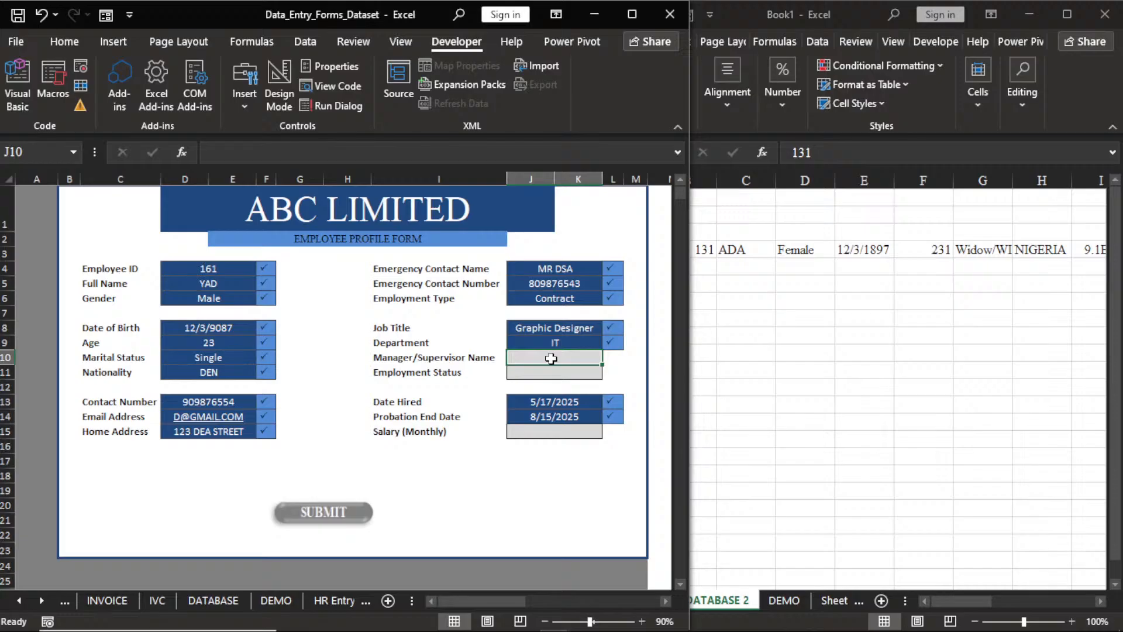
# Enter the manager's name, set status Active and enter monthly salary 453000.
pyautogui.write('MR DSA')
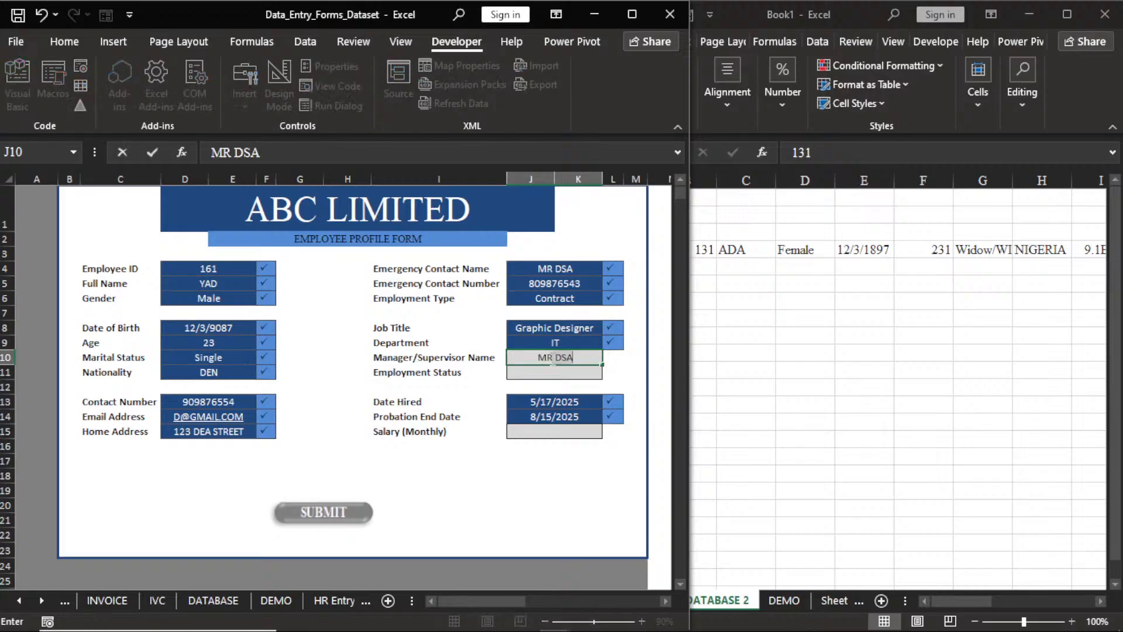
pyautogui.press('BackSpace')
pyautogui.press('BackSpace')
pyautogui.press('BackSpace')
pyautogui.write('TAN')
pyautogui.press('Return')
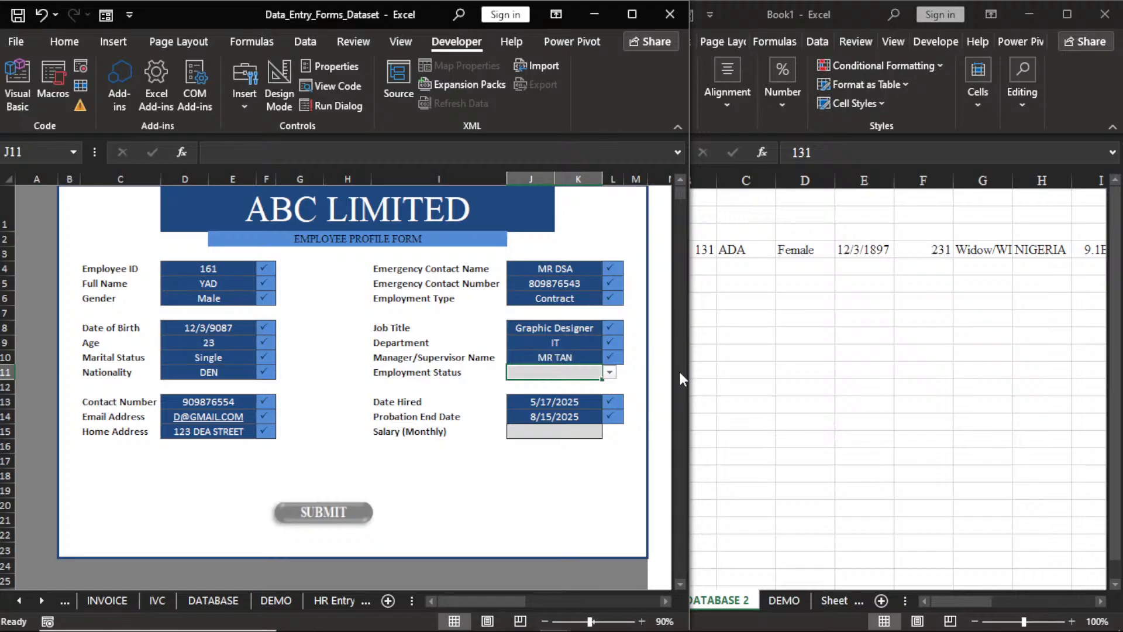
pyautogui.click(610, 372)
pyautogui.click(576, 395)
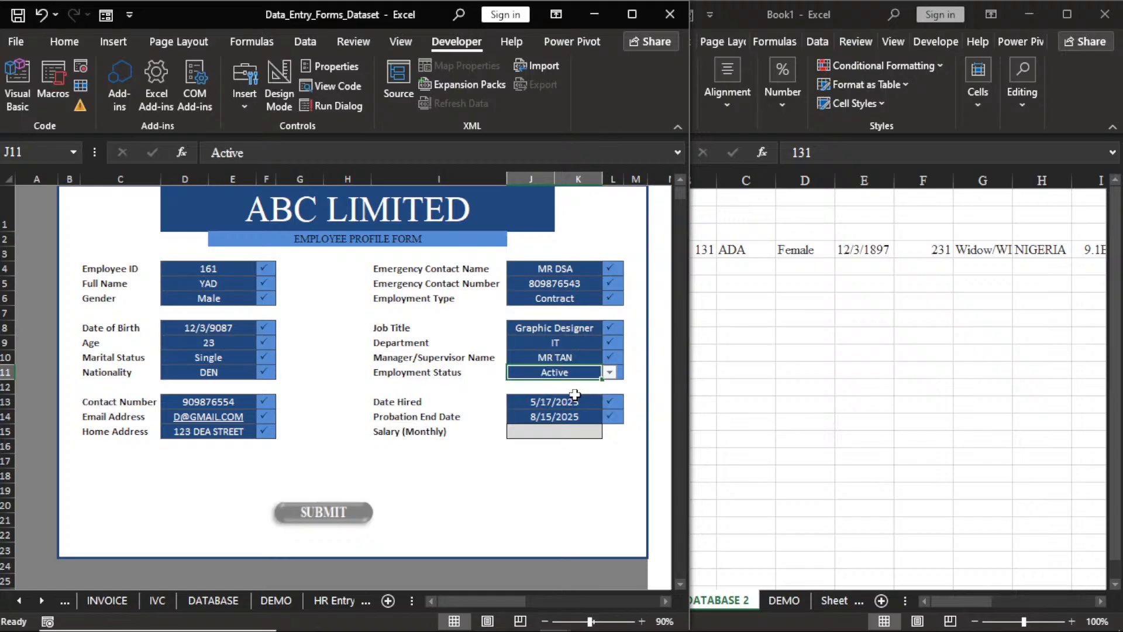
pyautogui.click(572, 433)
pyautogui.write('453000')
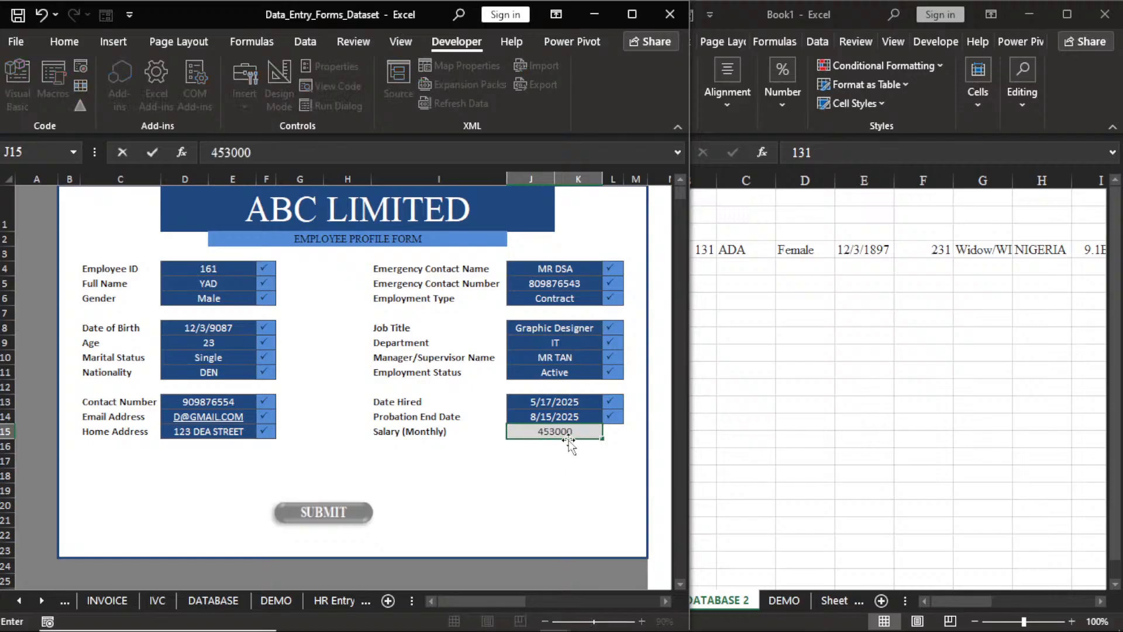
pyautogui.click(549, 466)
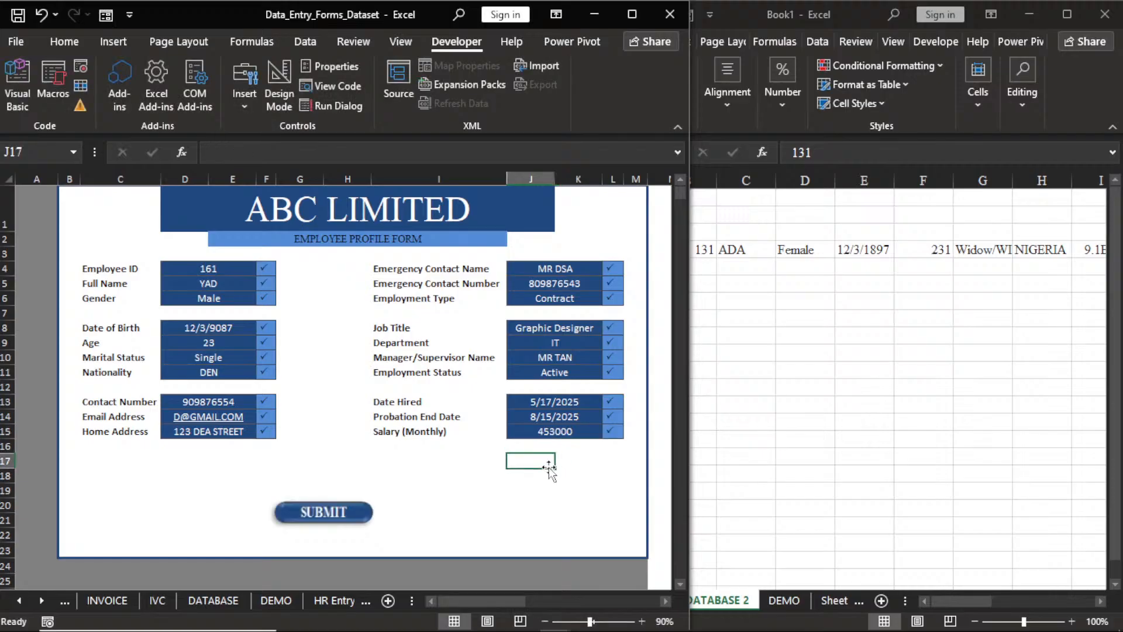
# Submit the profile and check employee 161's new row in Book1's HR DATABASE 2 sheet.
pyautogui.click(339, 513)
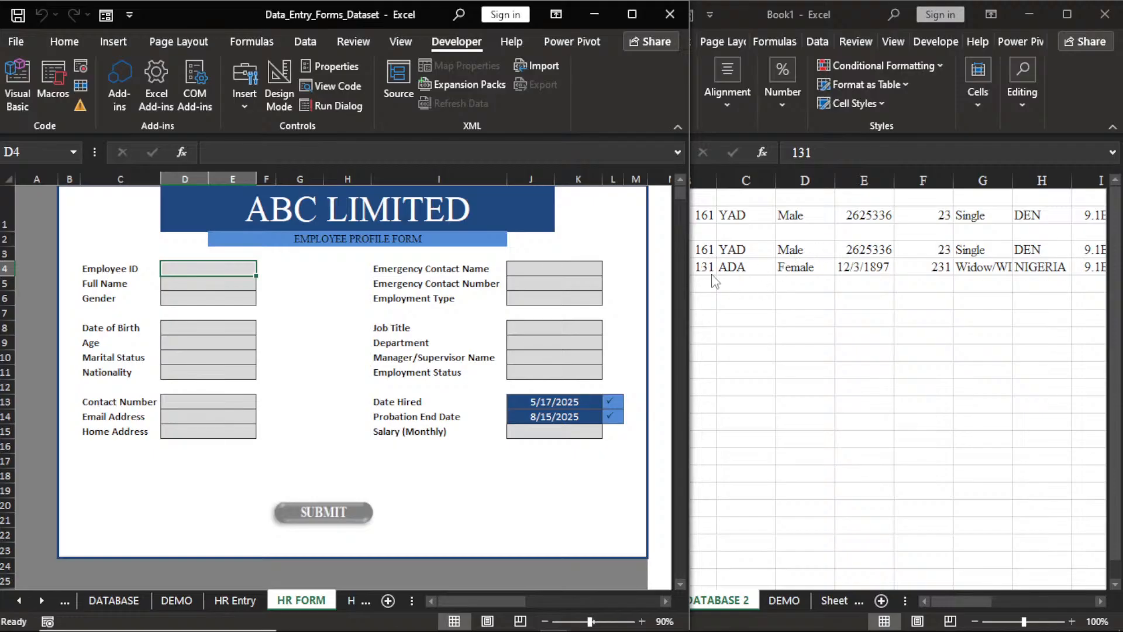
pyautogui.click(809, 443)
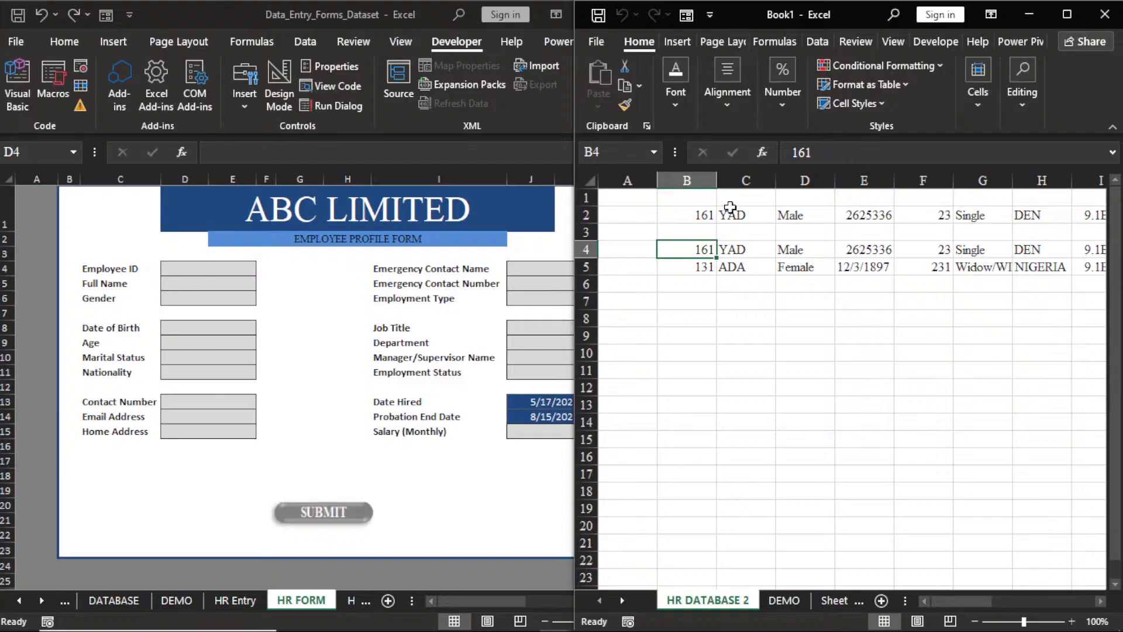
pyautogui.click(393, 458)
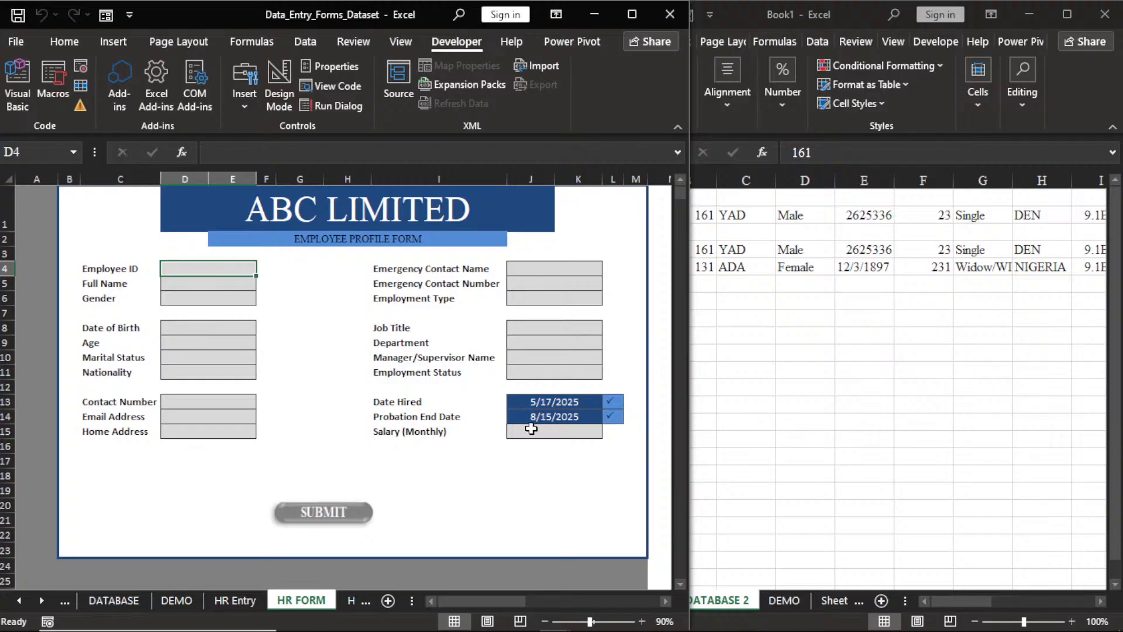
# Check the J14 probation formula, submit a name-only test entry, and select B3 in Book1.
pyautogui.click(581, 421)
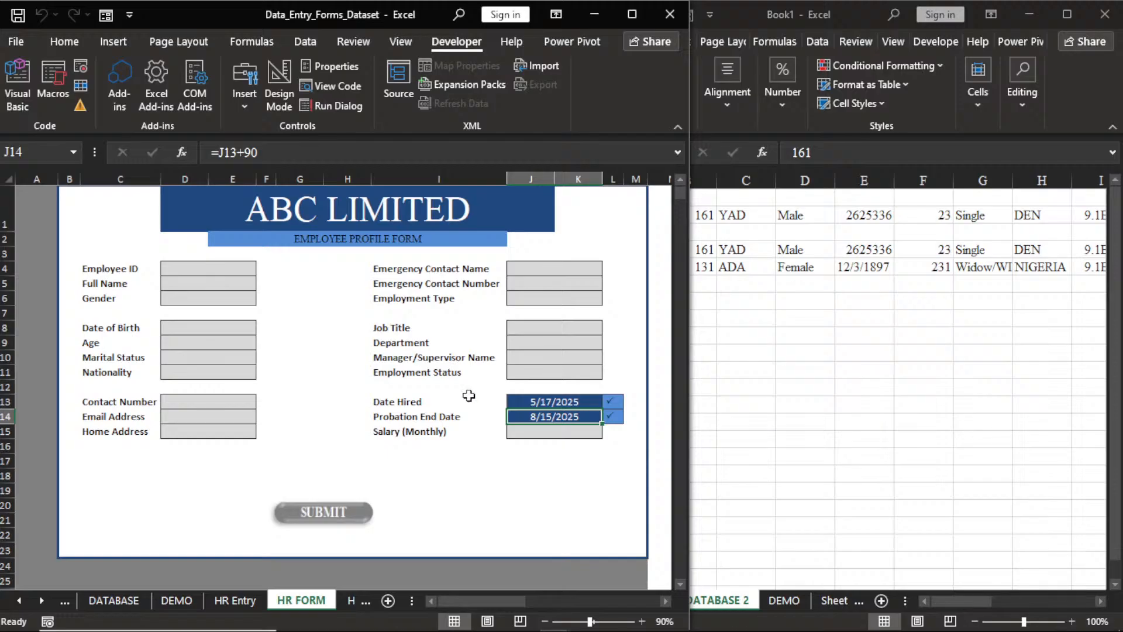
pyautogui.click(492, 460)
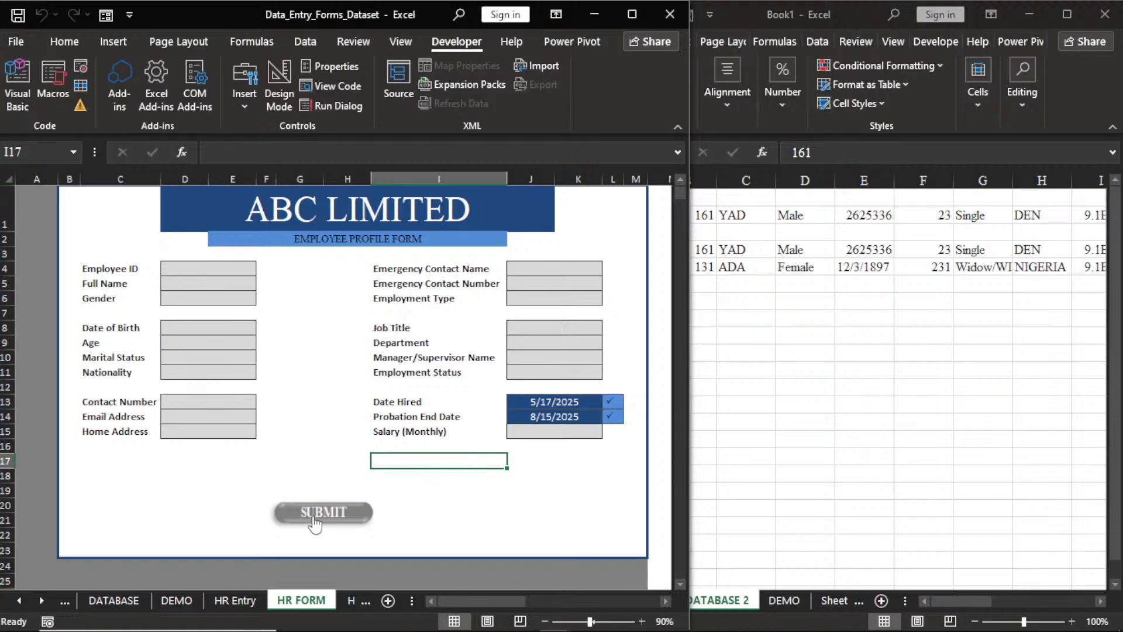
pyautogui.click(215, 283)
pyautogui.write('ADS')
pyautogui.press('BackSpace')
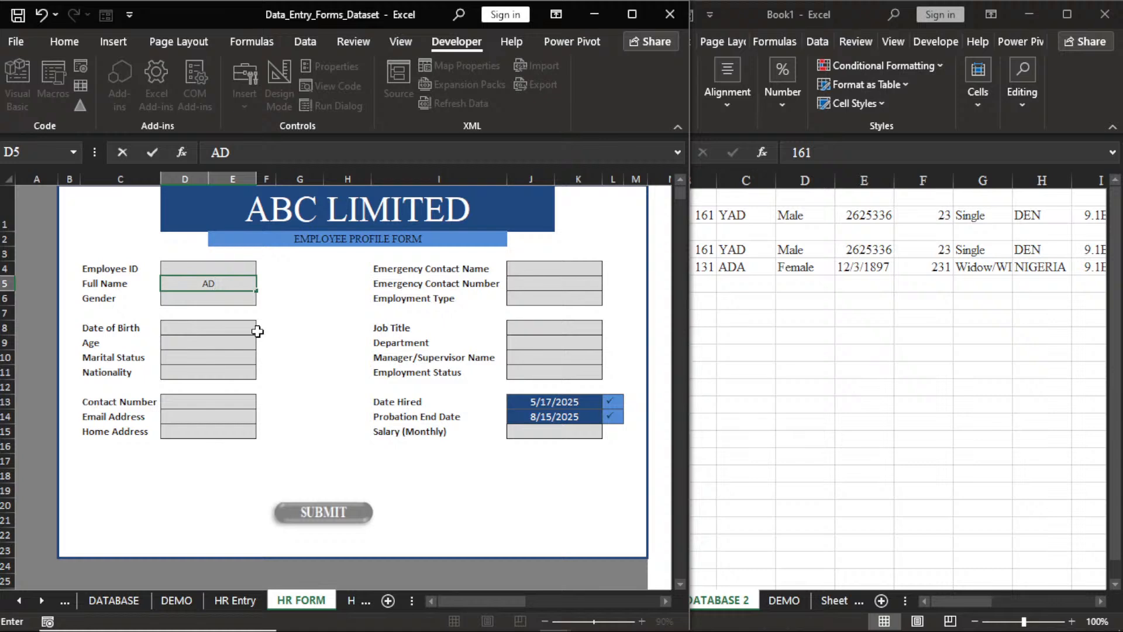
pyautogui.write('E')
pyautogui.click(322, 514)
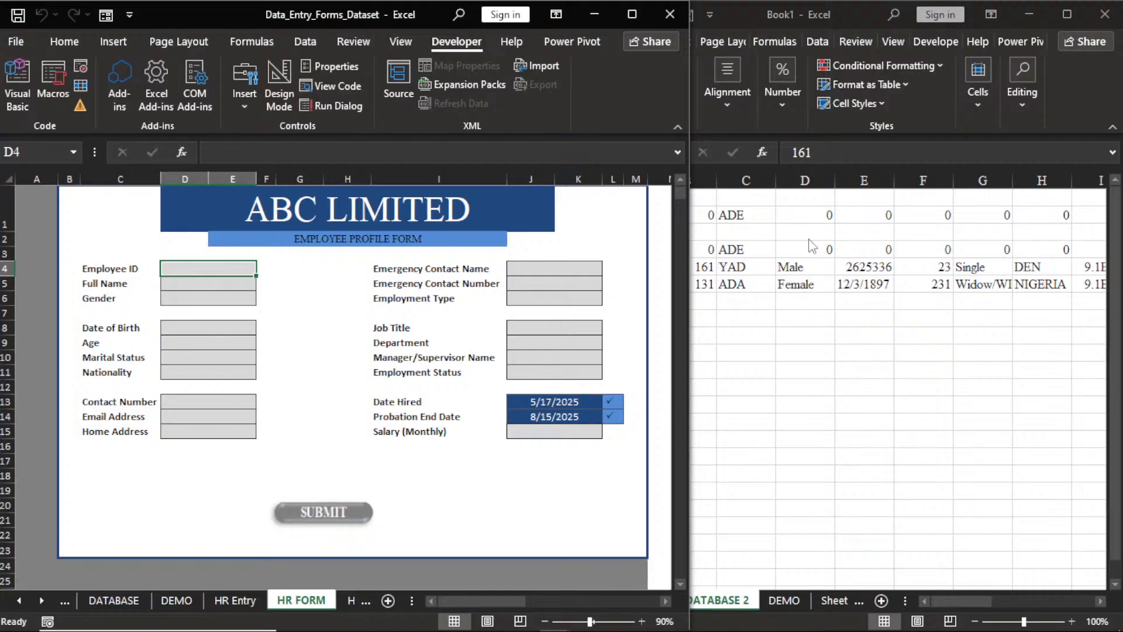
pyautogui.click(1116, 182)
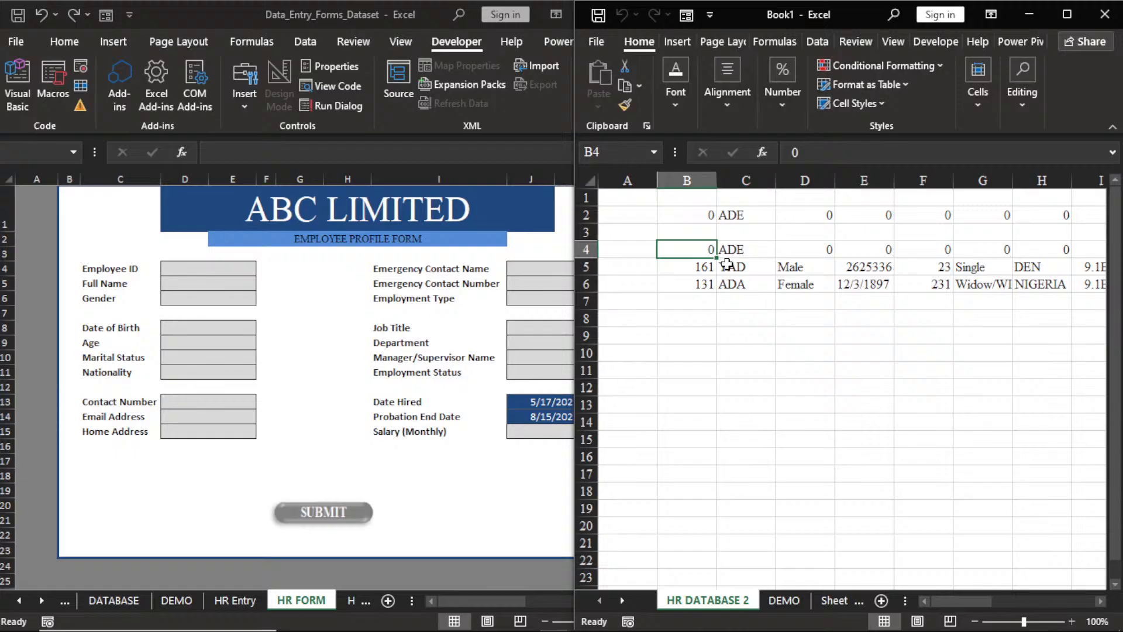
pyautogui.click(682, 234)
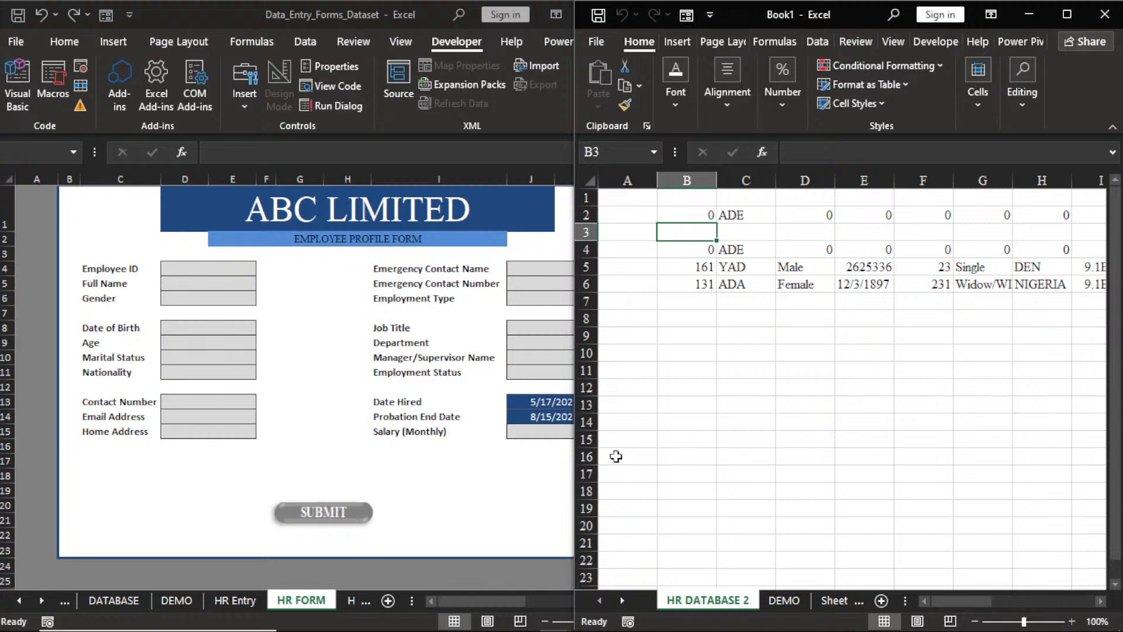
# Copy the column O field labels and paste them transposed into Book1 starting at B3.
pyautogui.hotkey('alt', 'Tab')
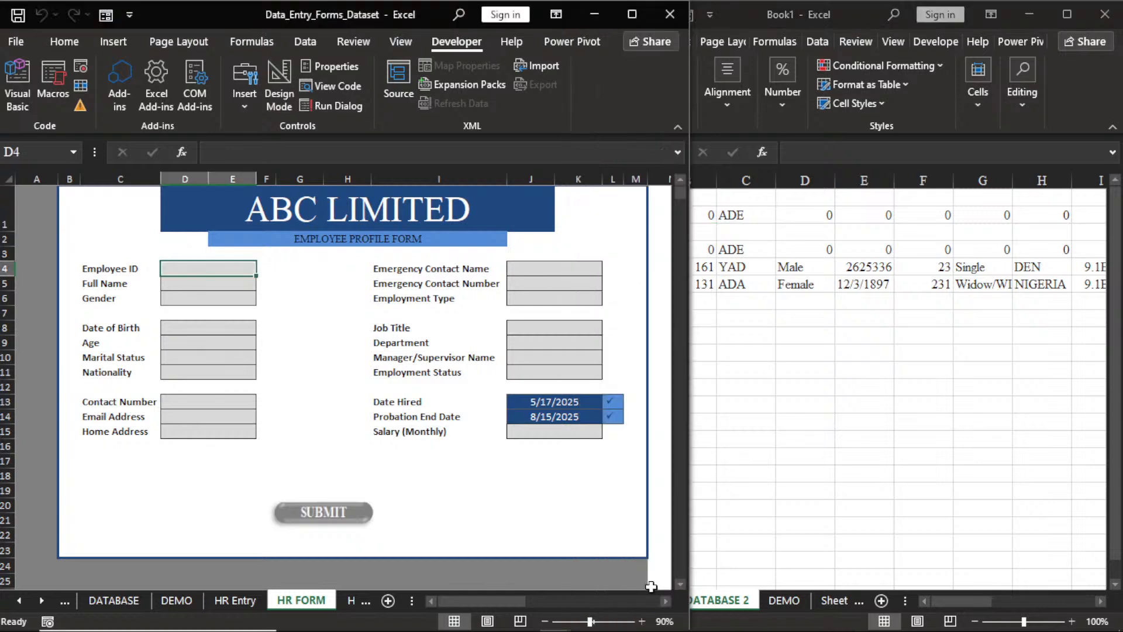
pyautogui.hscroll(3, 651, 586)
pyautogui.moveTo(471, 228); pyautogui.dragTo(500, 505)
pyautogui.hotkey('ctrl', 'c')
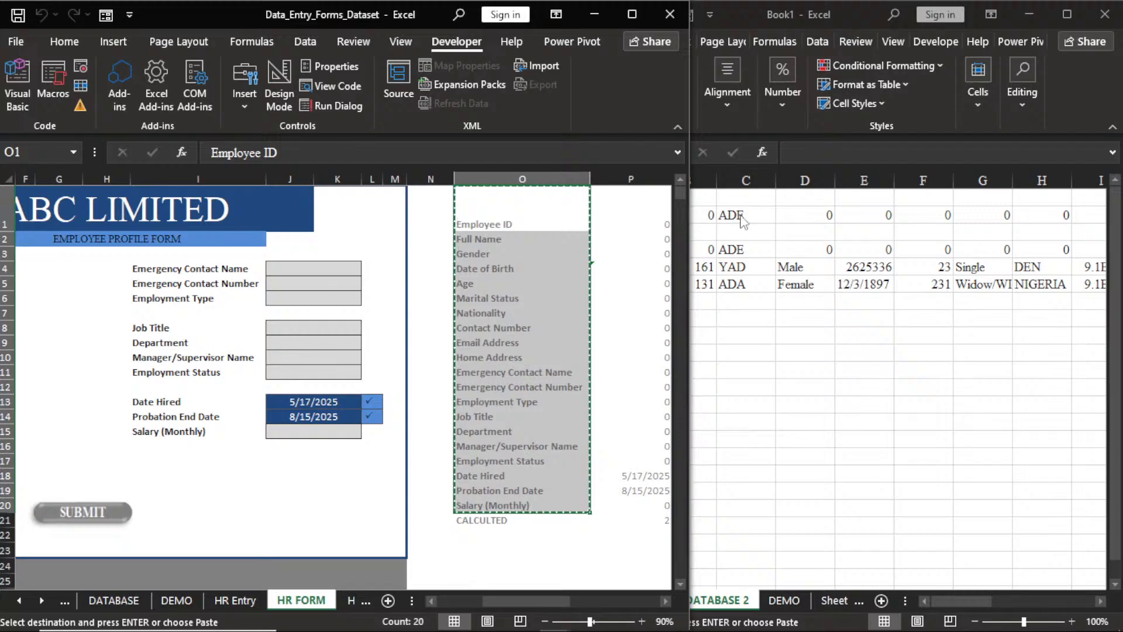
pyautogui.click(695, 233)
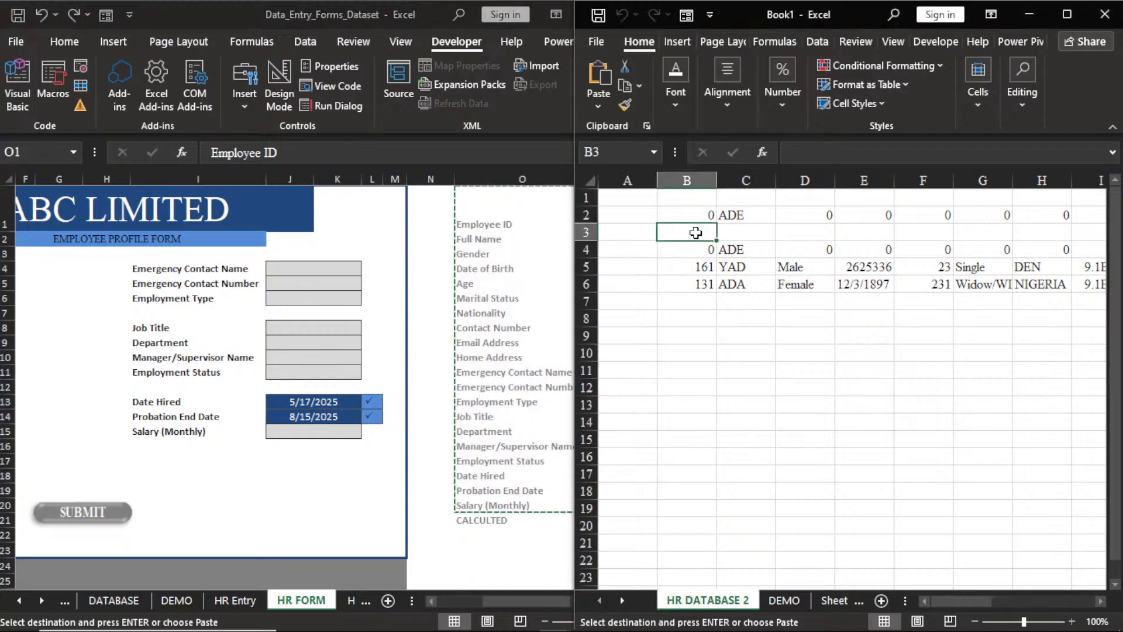
pyautogui.rightClick(695, 233)
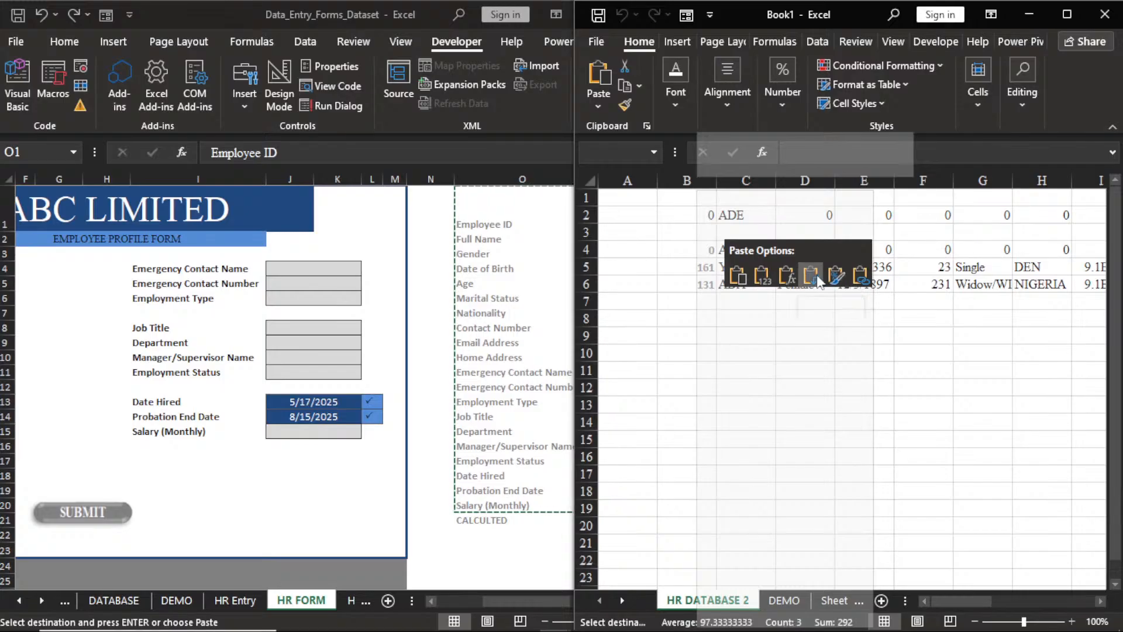
pyautogui.click(817, 281)
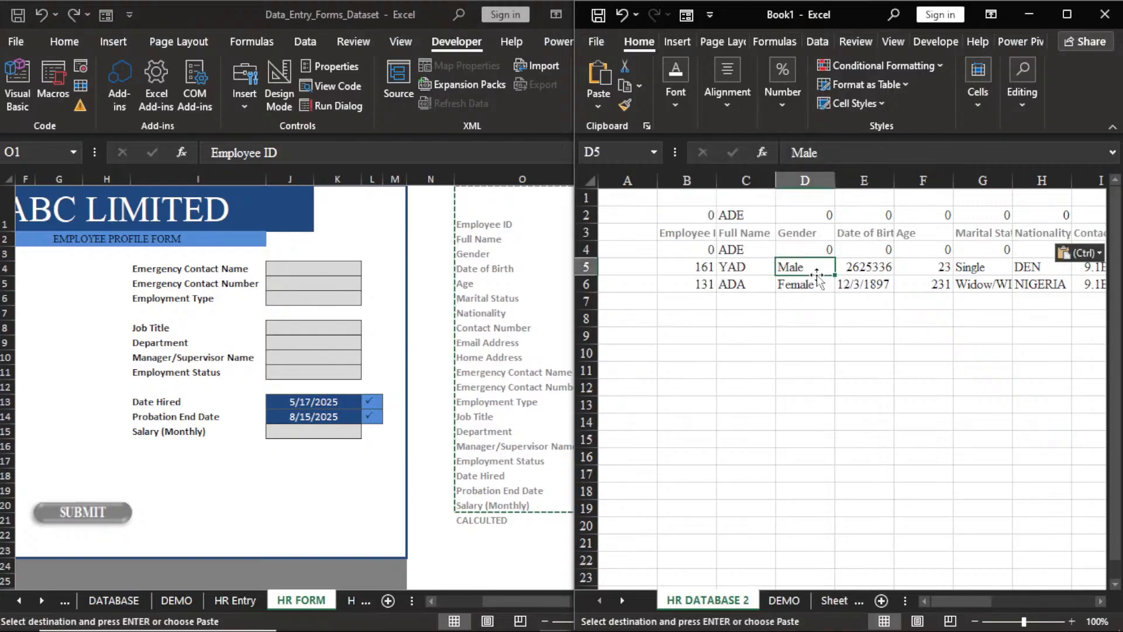
pyautogui.click(687, 233)
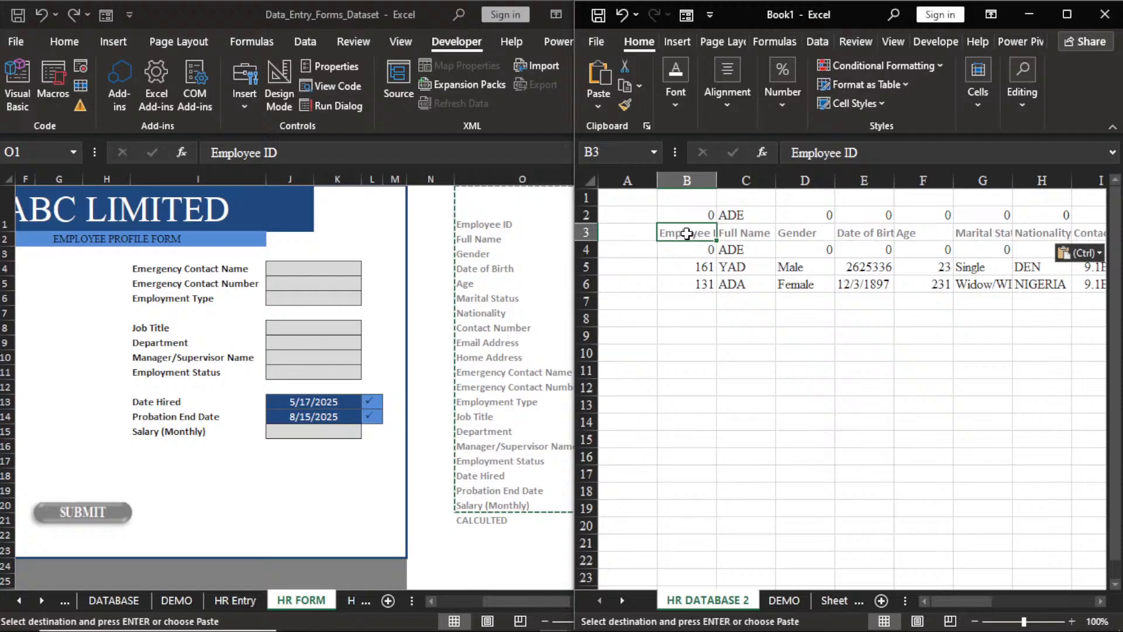
pyautogui.click(432, 601)
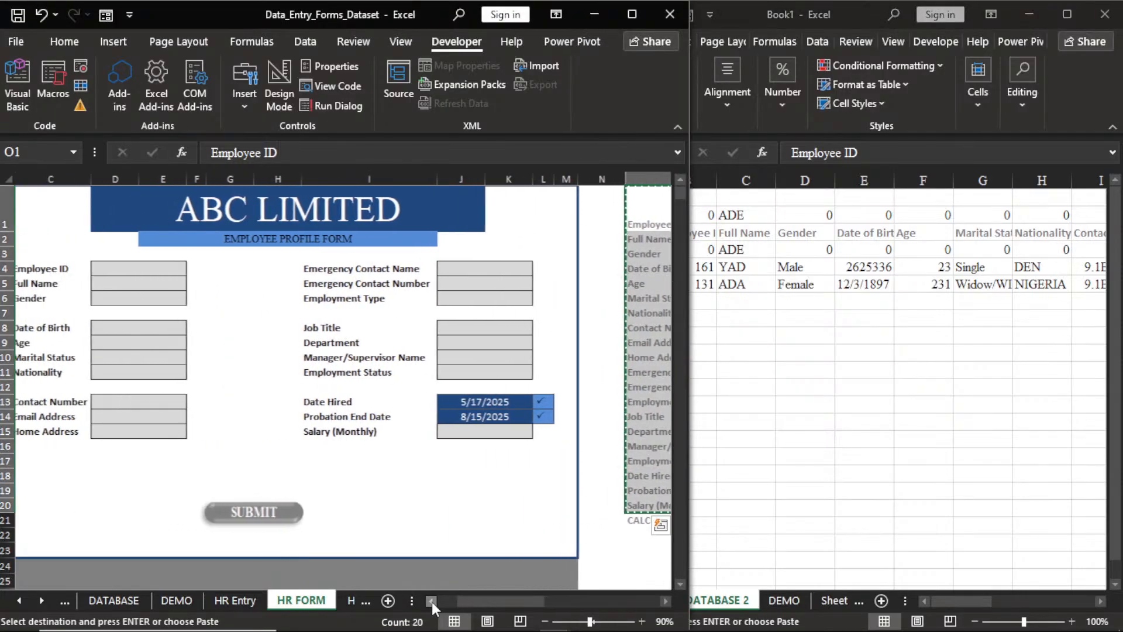
pyautogui.click(432, 602)
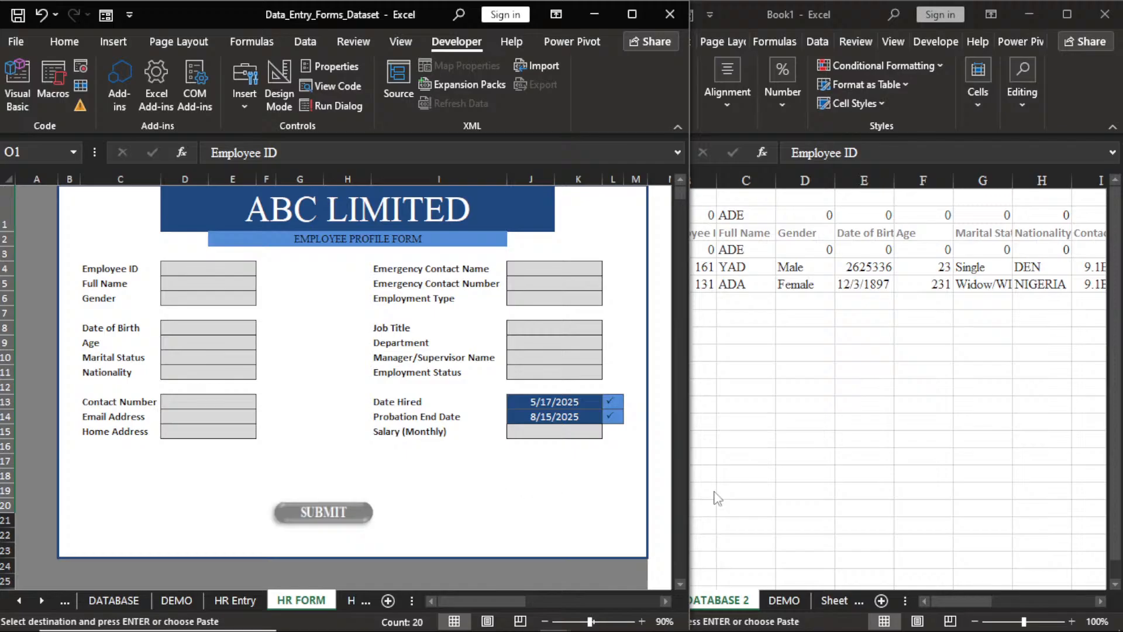
pyautogui.click(771, 500)
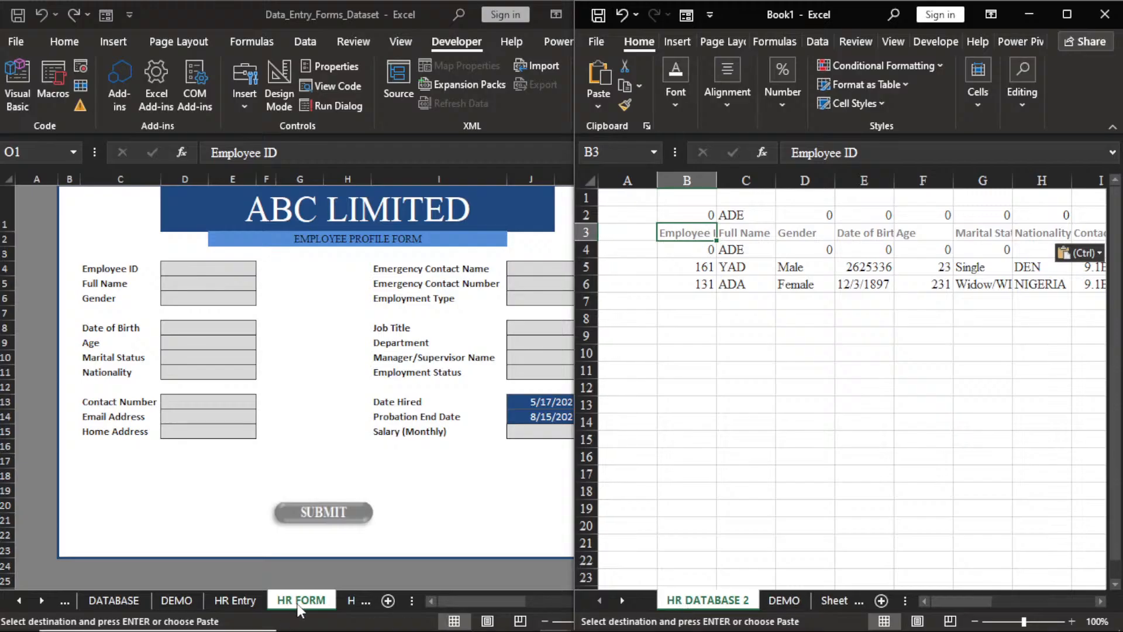
# Rename Book1's HR DATABASE 2 sheet to HR DATABASE, then return to the form's Full Name field.
pyautogui.click(342, 10)
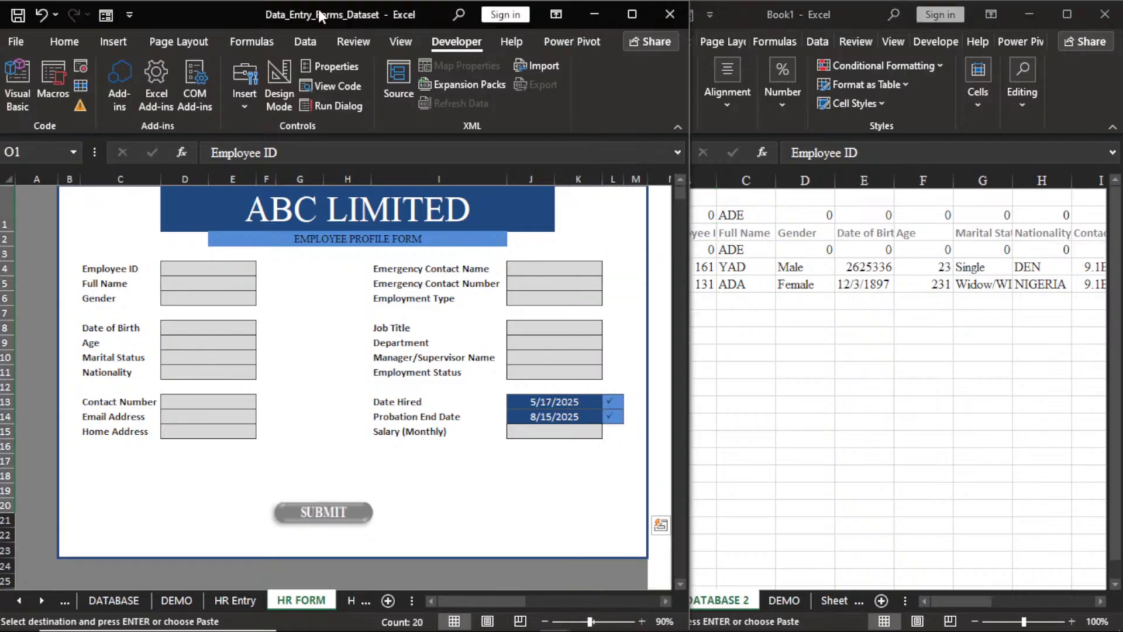
pyautogui.click(752, 46)
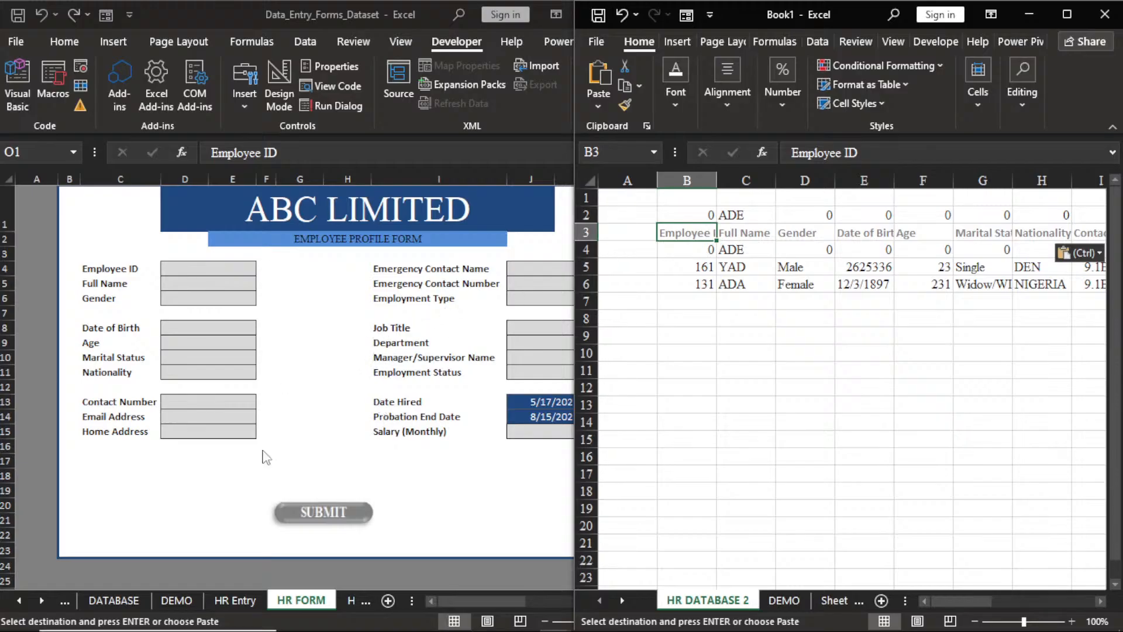
pyautogui.click(300, 16)
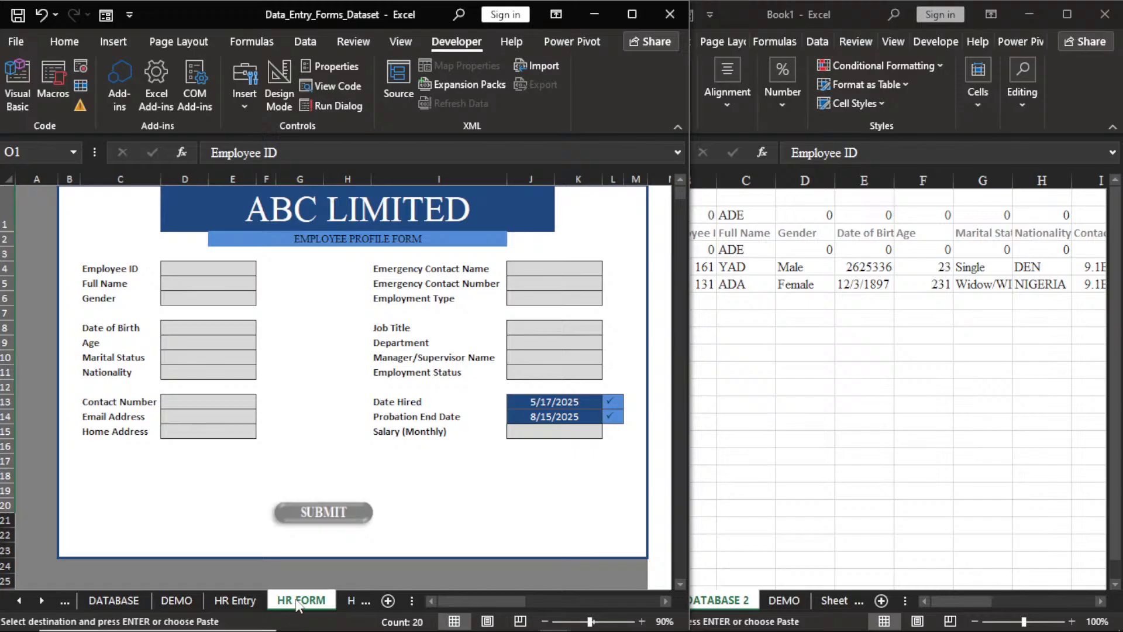
pyautogui.click(735, 462)
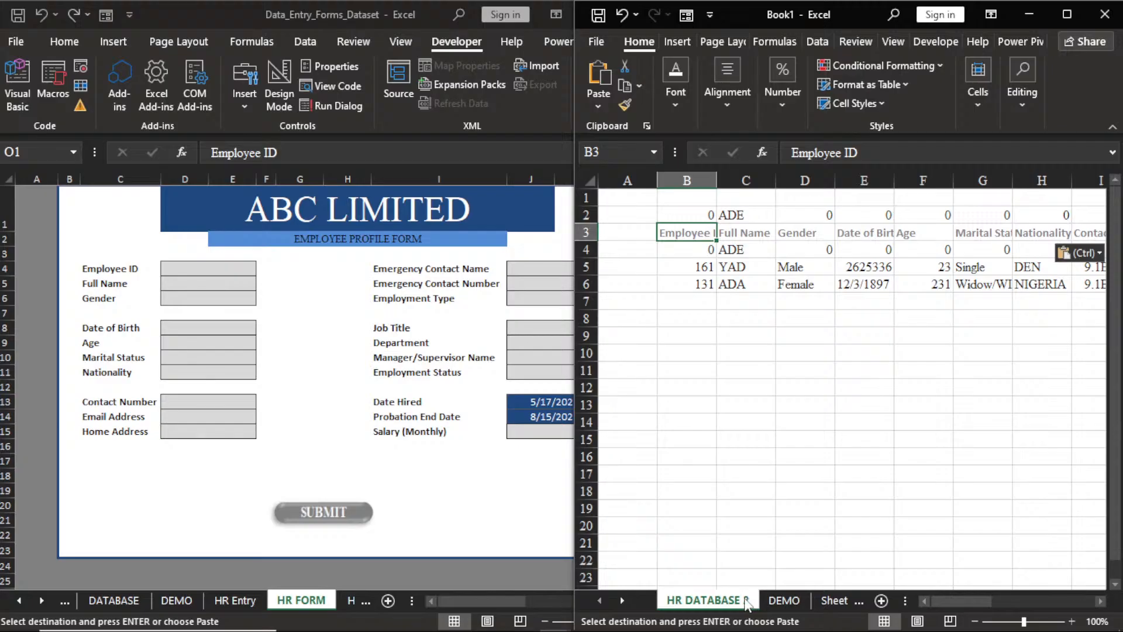
pyautogui.doubleClick(745, 602)
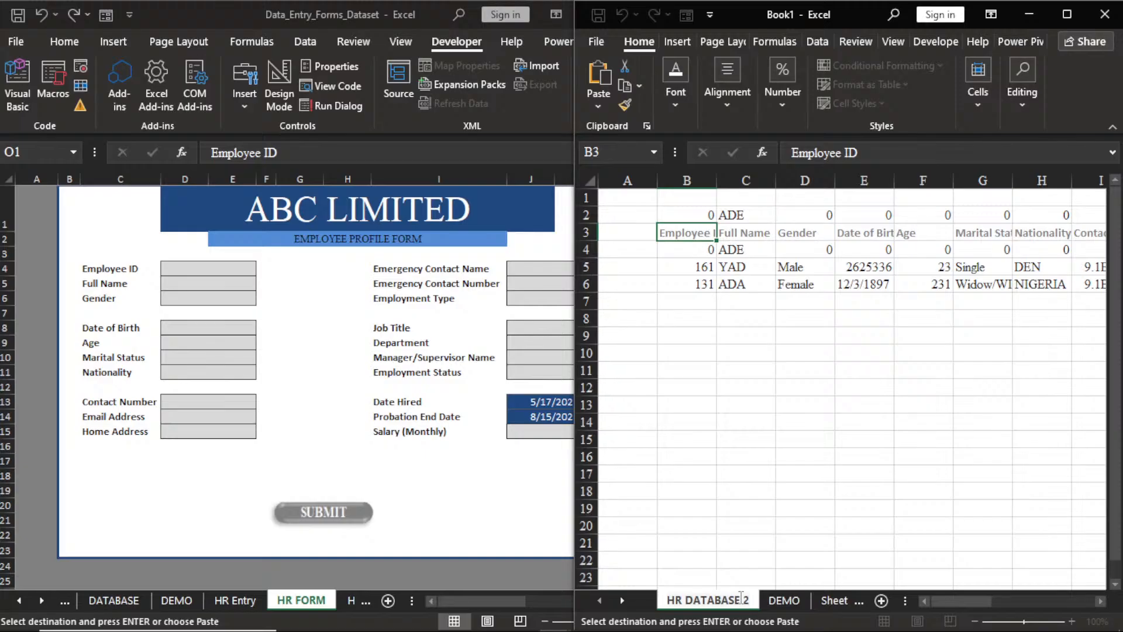
pyautogui.press('BackSpace')
pyautogui.press('BackSpace')
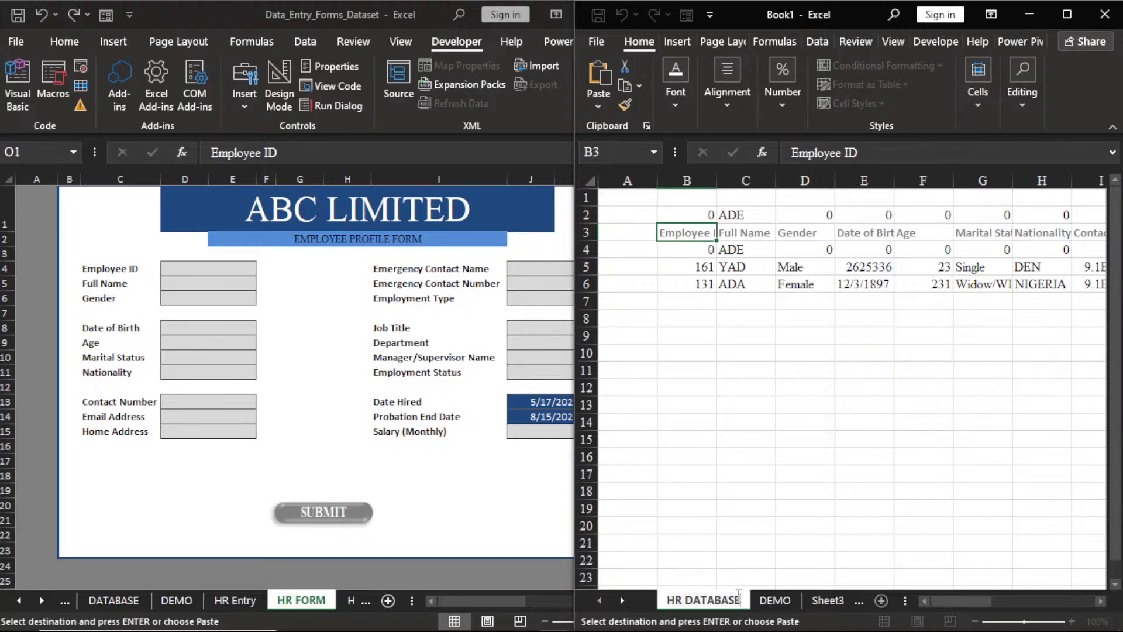
pyautogui.press('Return')
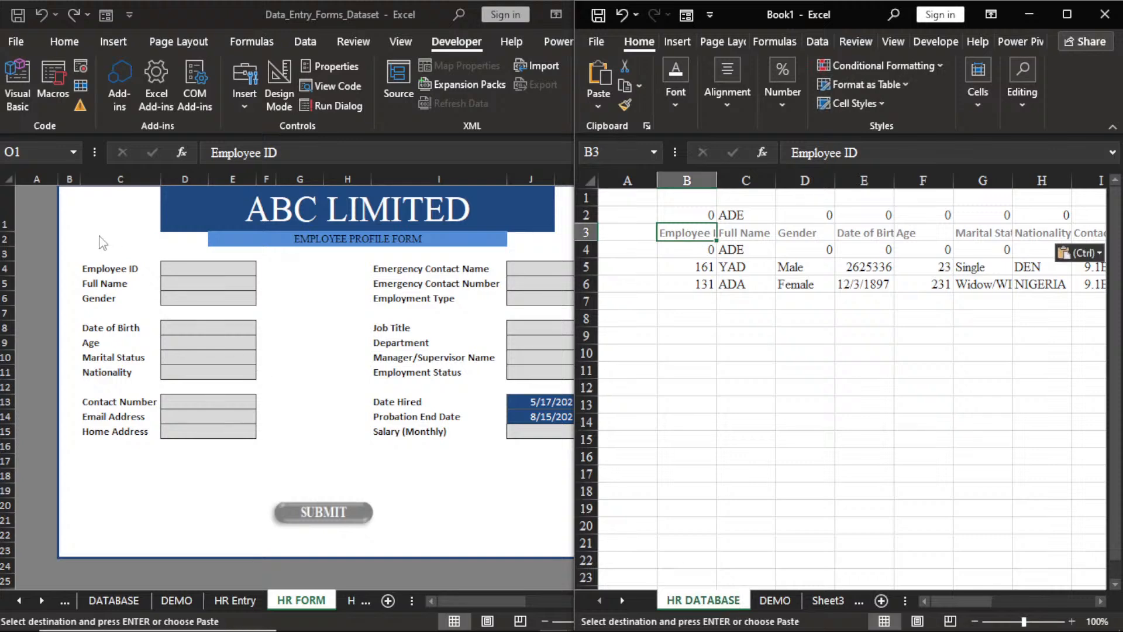
pyautogui.click(190, 283)
pyautogui.click(192, 280)
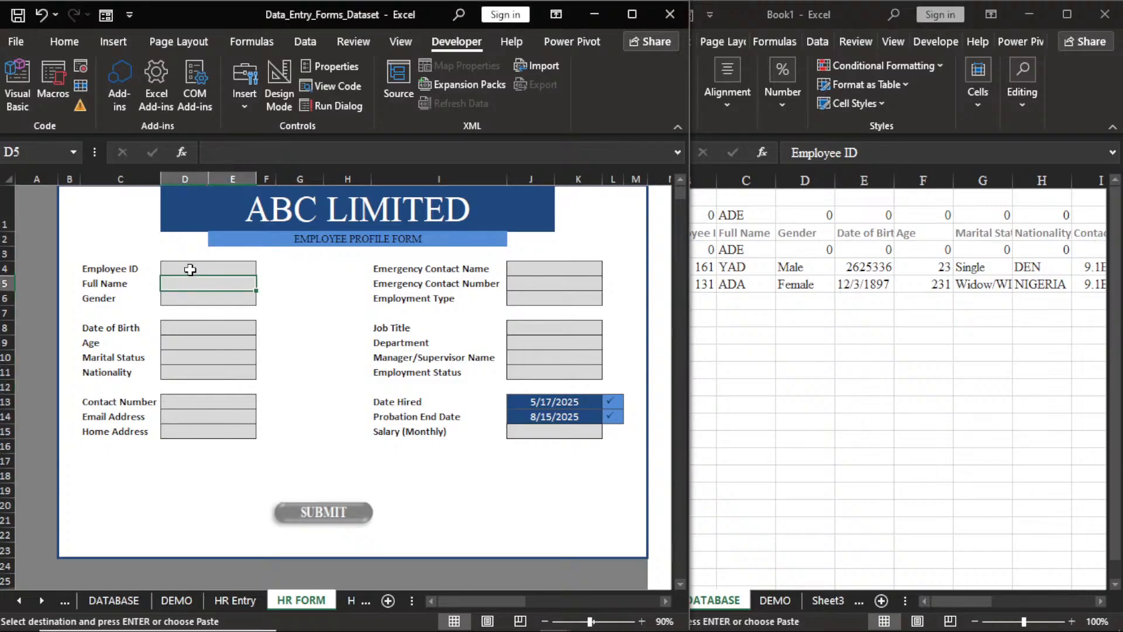
# Fill in a test Employee ID and full name, then run the SUBMIT macro.
pyautogui.click(190, 269)
pyautogui.write('100')
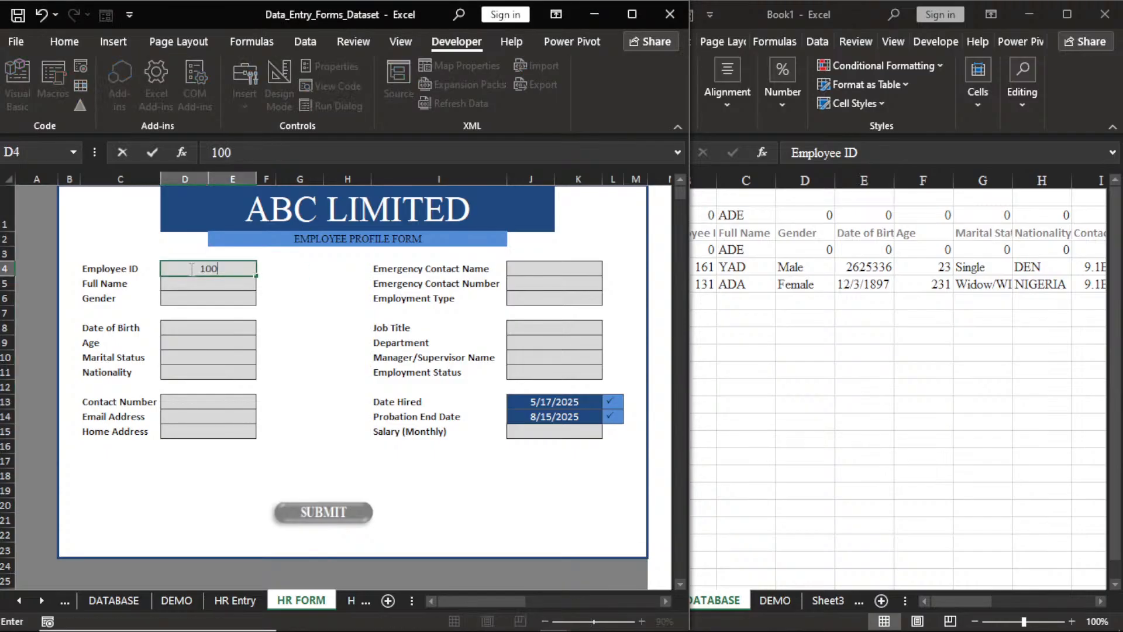
pyautogui.write('2')
pyautogui.press('Return')
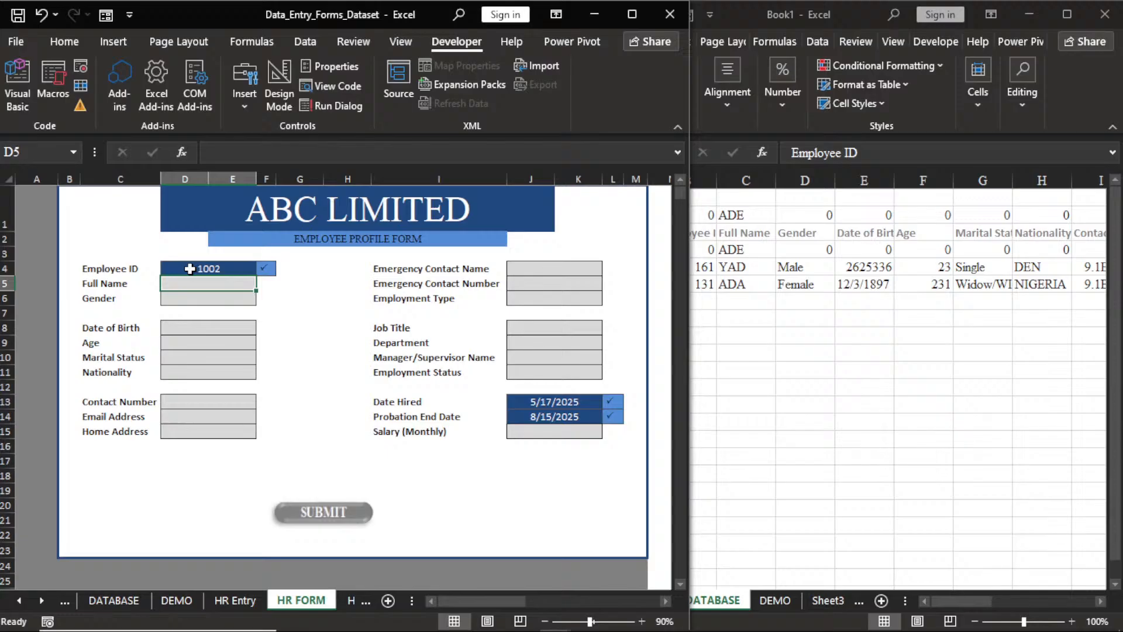
pyautogui.write('JOH')
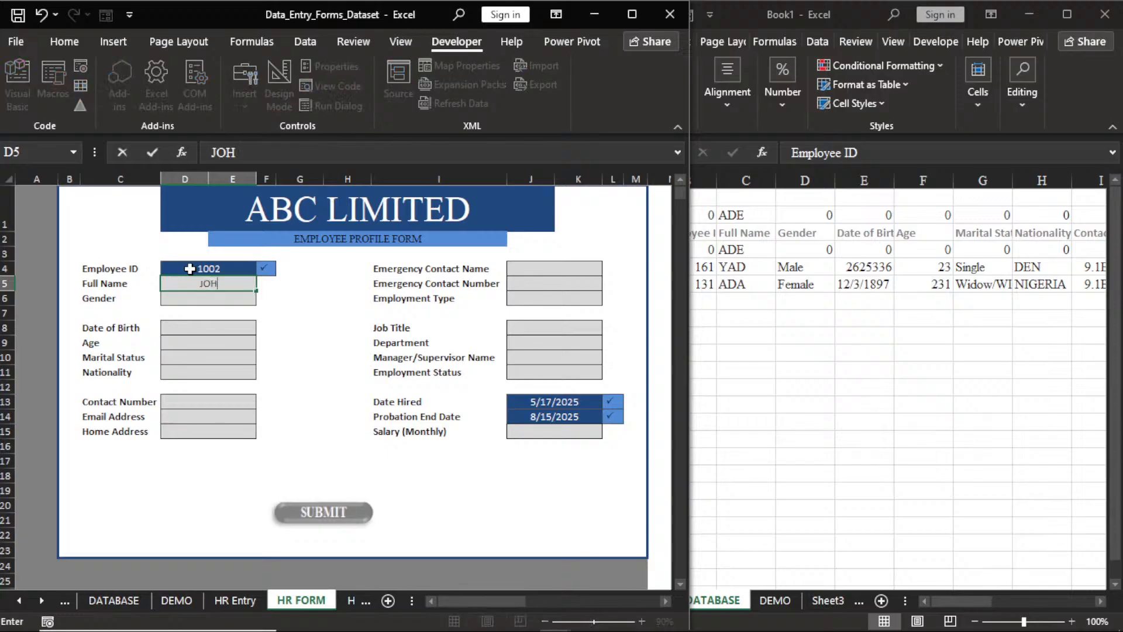
pyautogui.write('N')
pyautogui.click(210, 326)
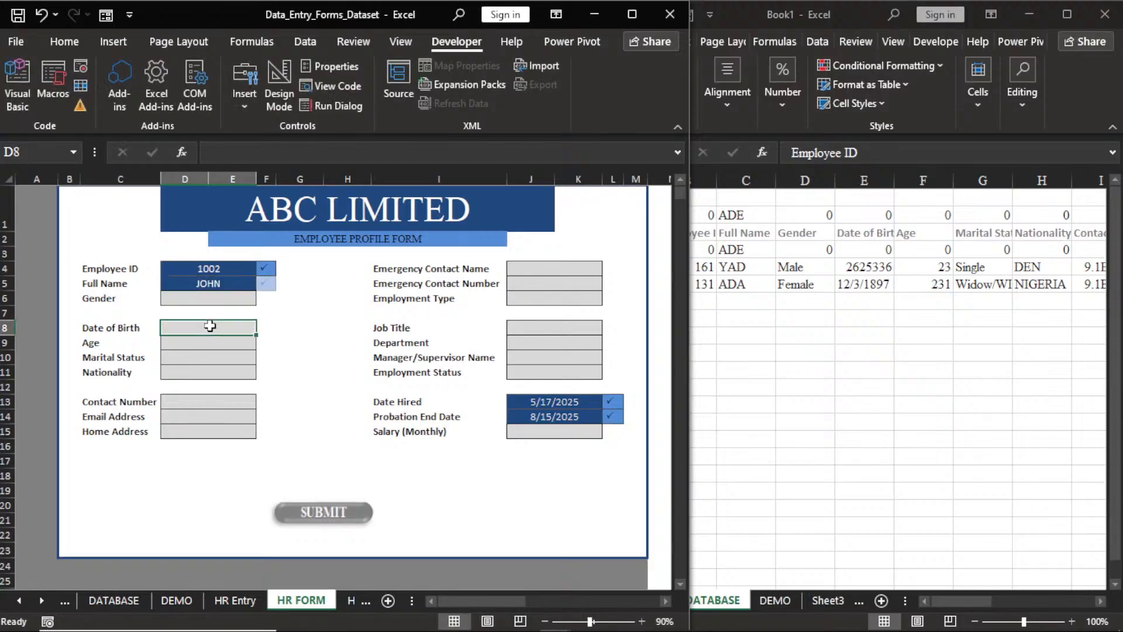
pyautogui.click(339, 512)
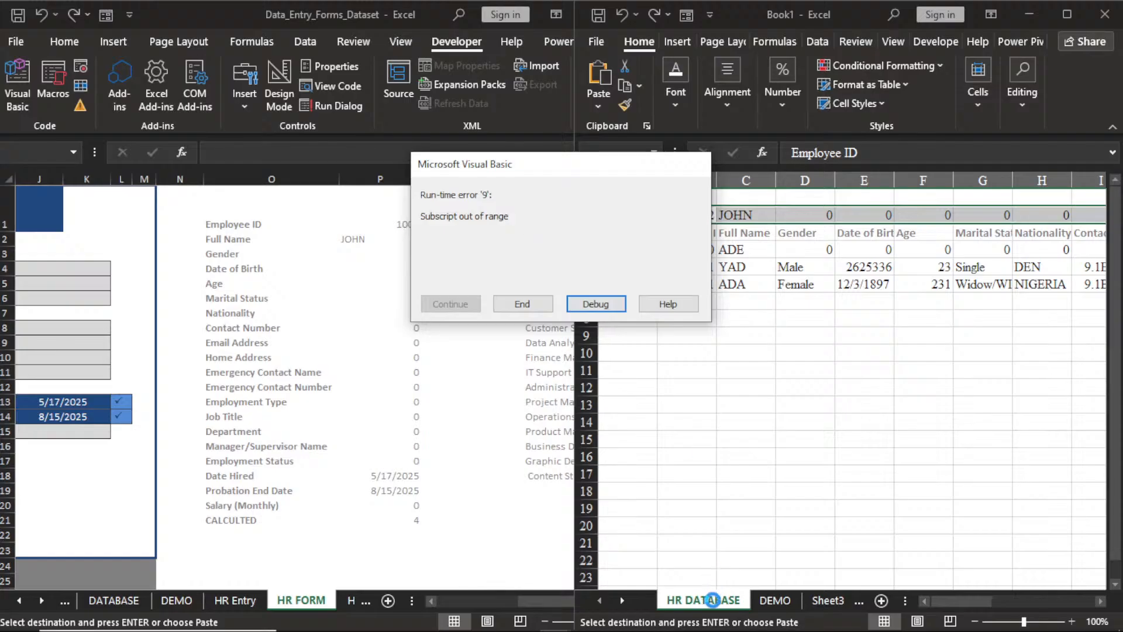
# Debug the error and delete ' 2' so HR_2 selects Sheets("HR DATABASE").
pyautogui.click(596, 310)
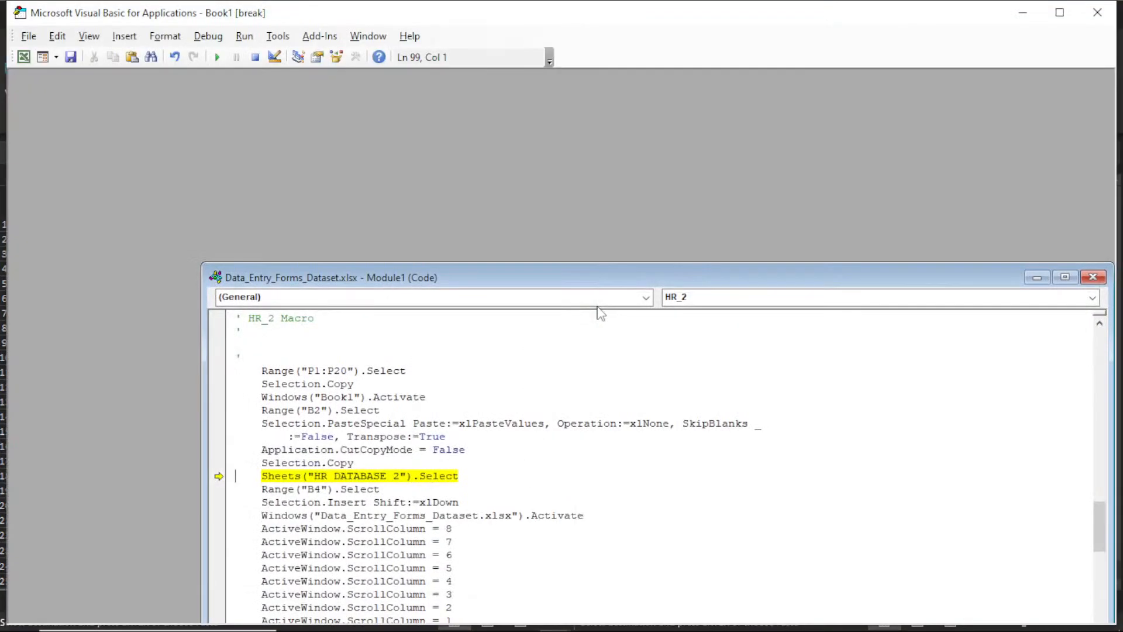
pyautogui.moveTo(719, 282); pyautogui.dragTo(649, 111)
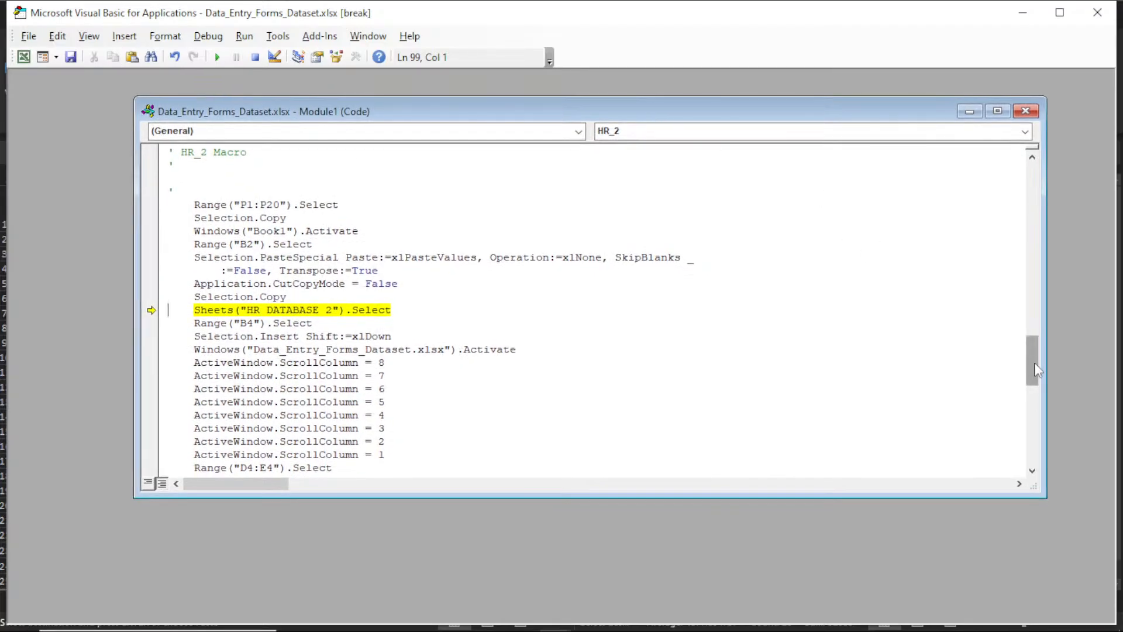
pyautogui.moveTo(1034, 364); pyautogui.dragTo(918, 201)
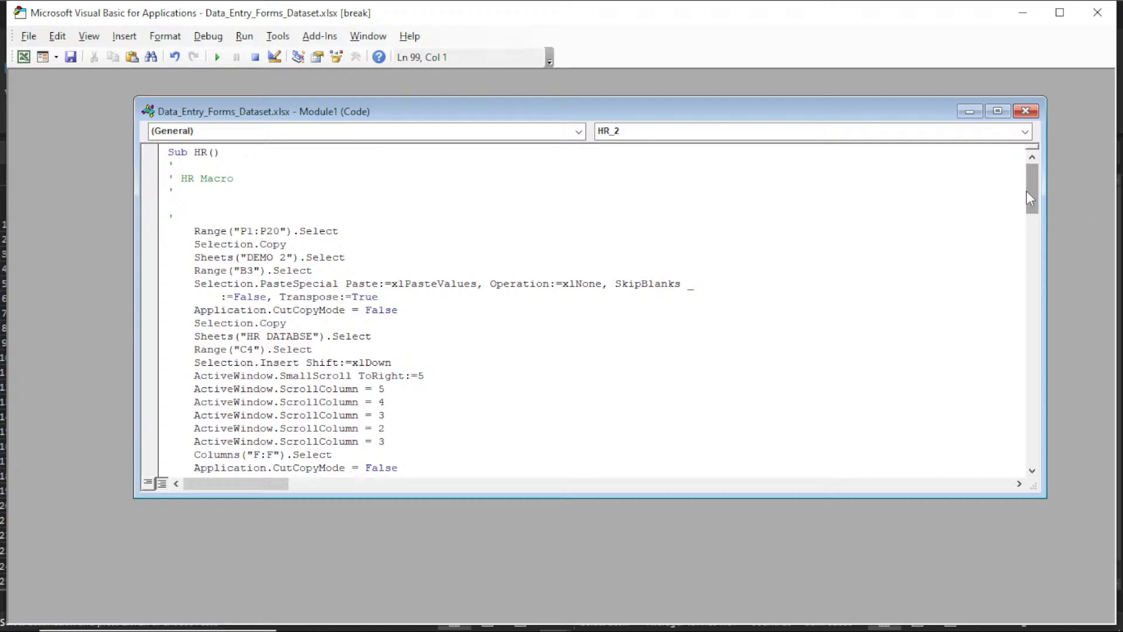
pyautogui.moveTo(1028, 198); pyautogui.dragTo(1054, 357)
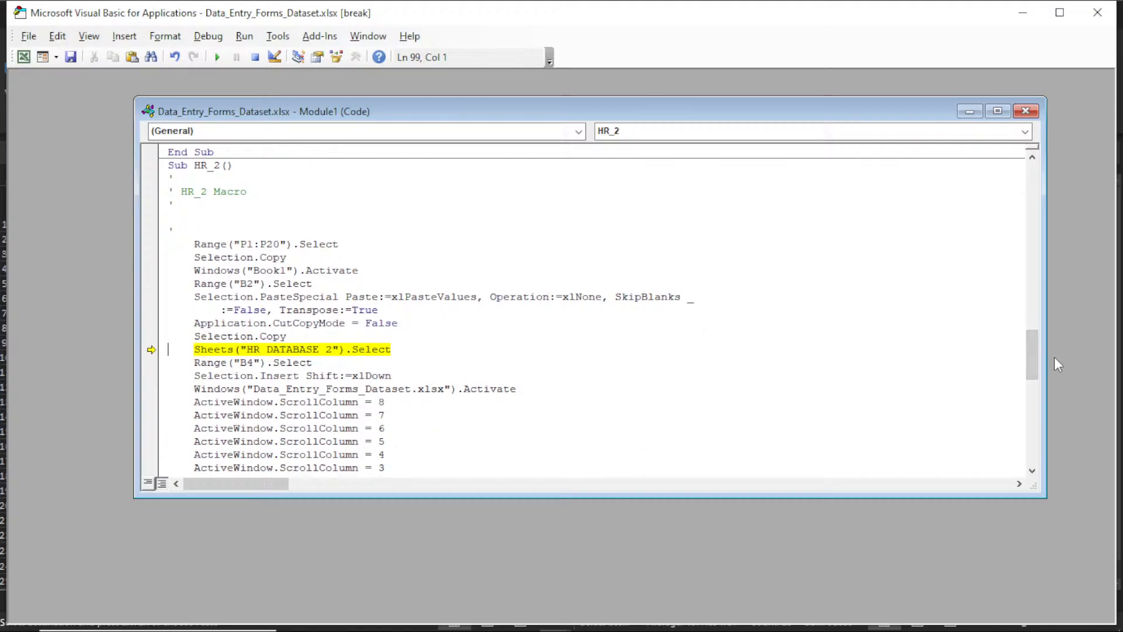
pyautogui.moveTo(1033, 357); pyautogui.dragTo(1033, 363)
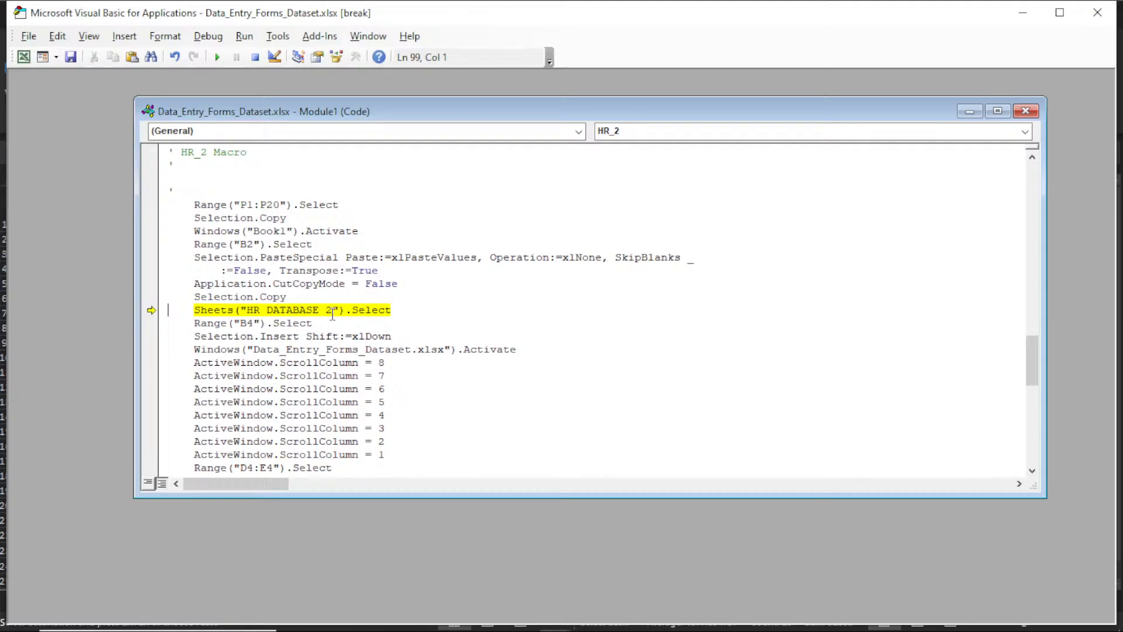
pyautogui.click(332, 311)
pyautogui.press('BackSpace')
pyautogui.press('BackSpace')
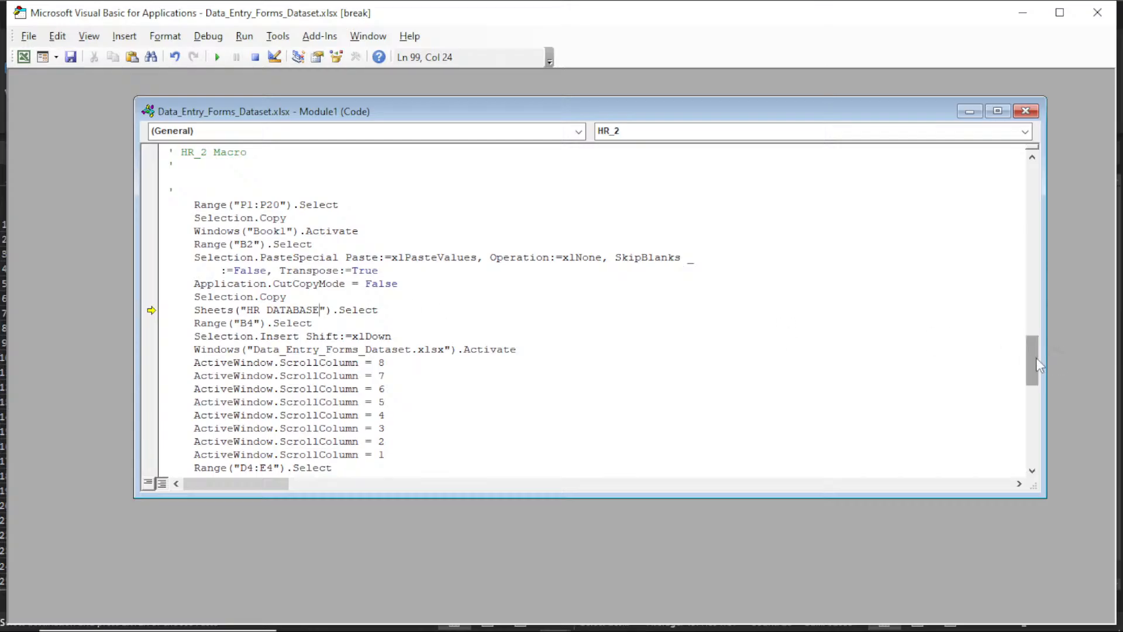
pyautogui.moveTo(1036, 359); pyautogui.dragTo(1033, 181)
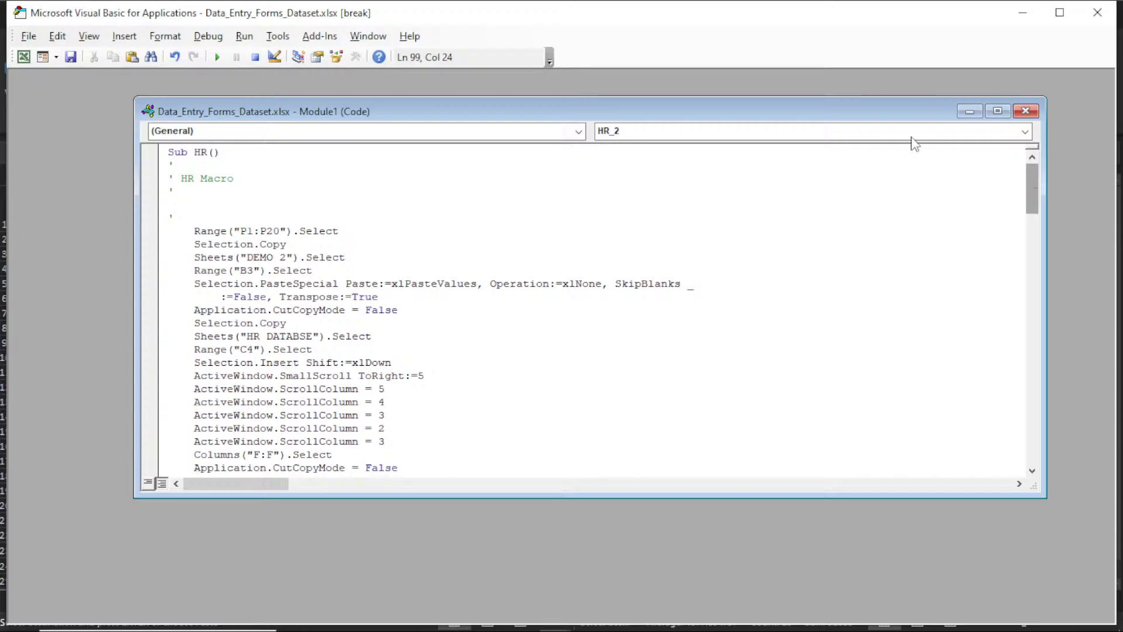
# Save the workbook as macro-free, minimize the VBA editor and return to the HR FORM sheet.
pyautogui.click(71, 58)
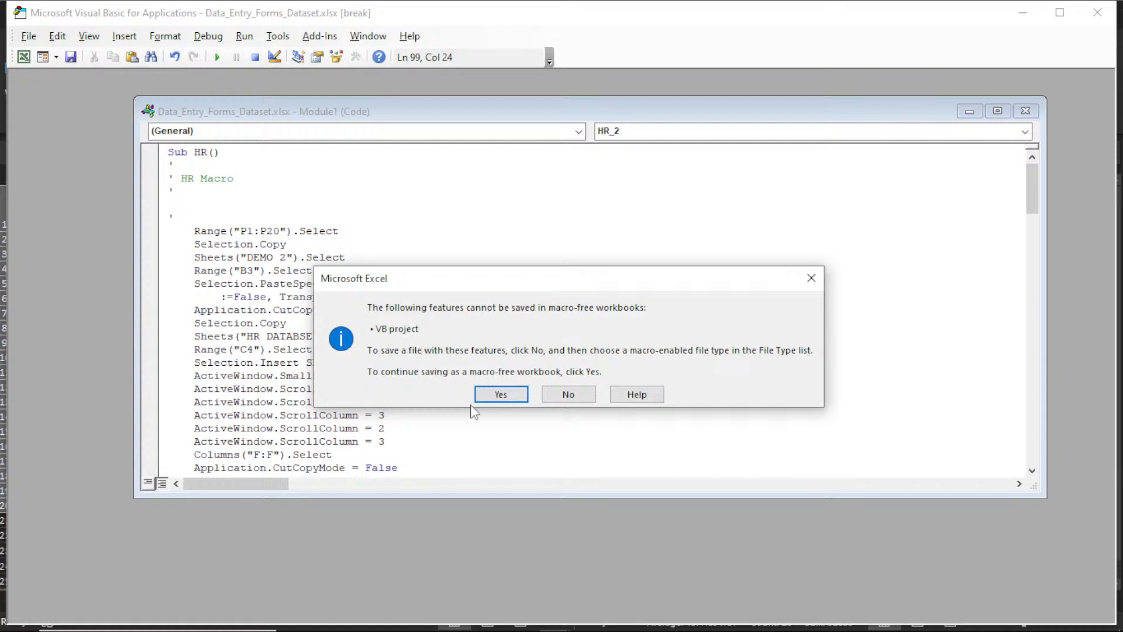
pyautogui.click(501, 394)
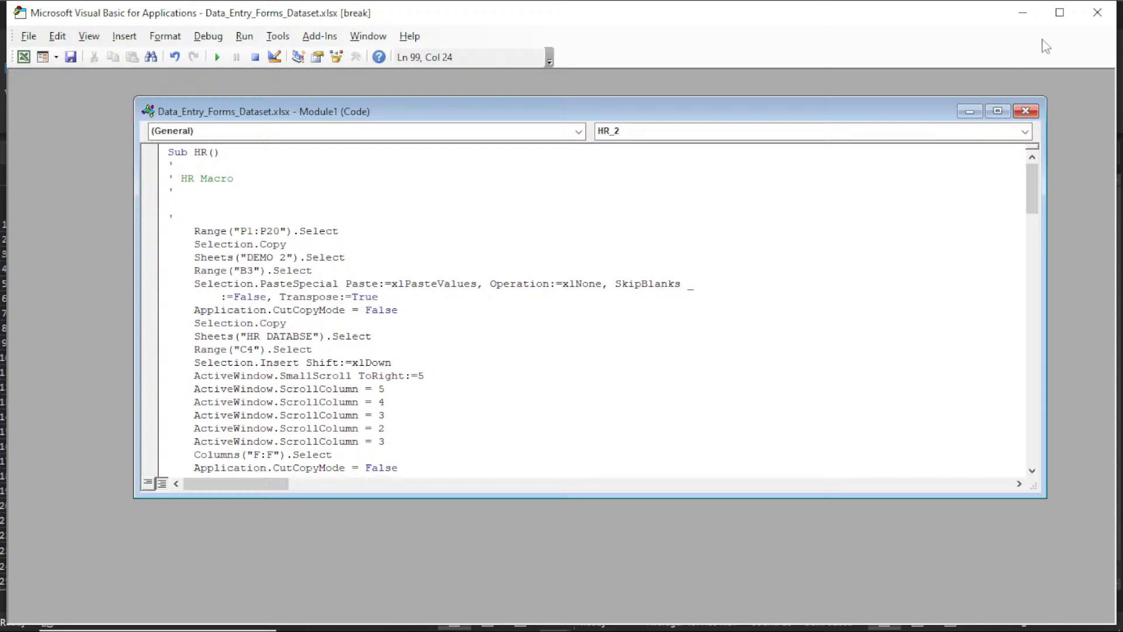
pyautogui.click(1025, 13)
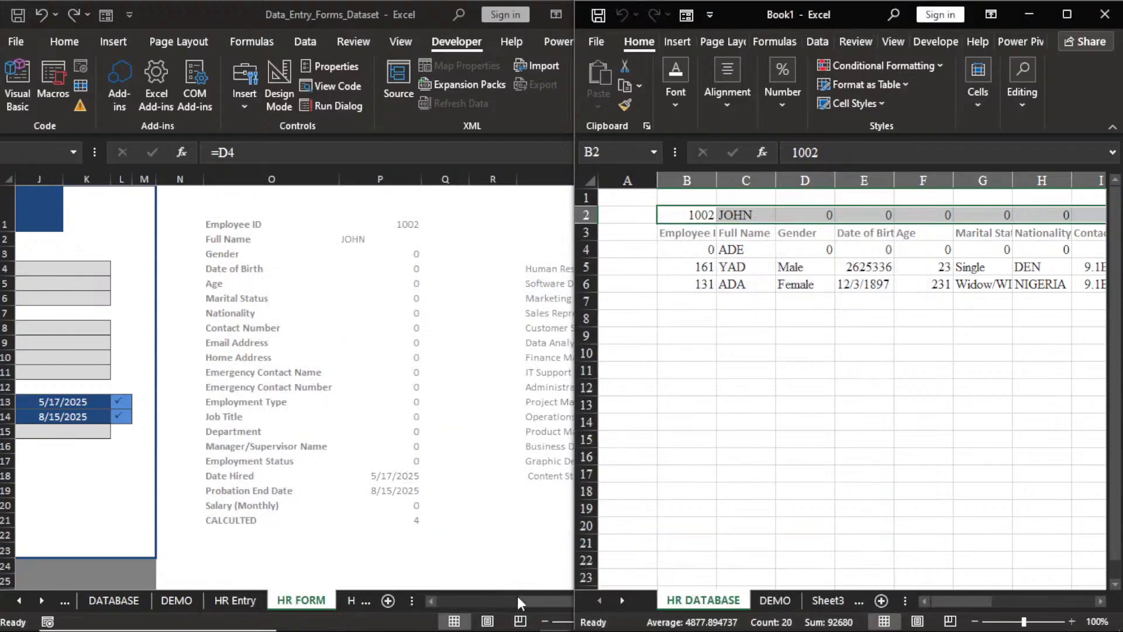
pyautogui.moveTo(517, 597); pyautogui.dragTo(501, 602)
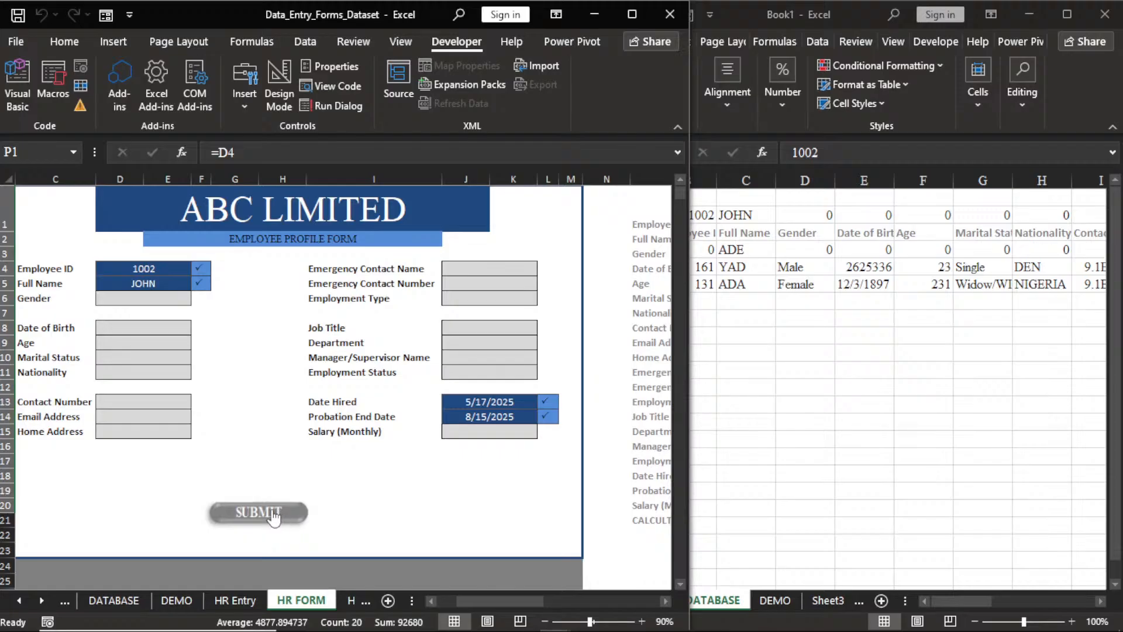
pyautogui.click(274, 517)
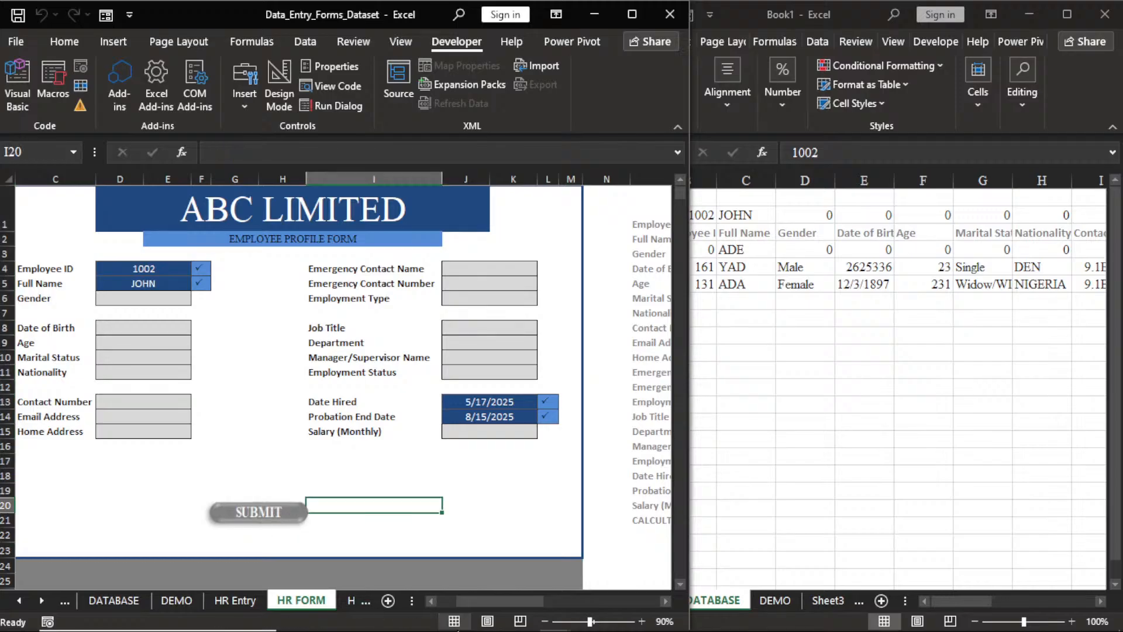
pyautogui.moveTo(444, 628)
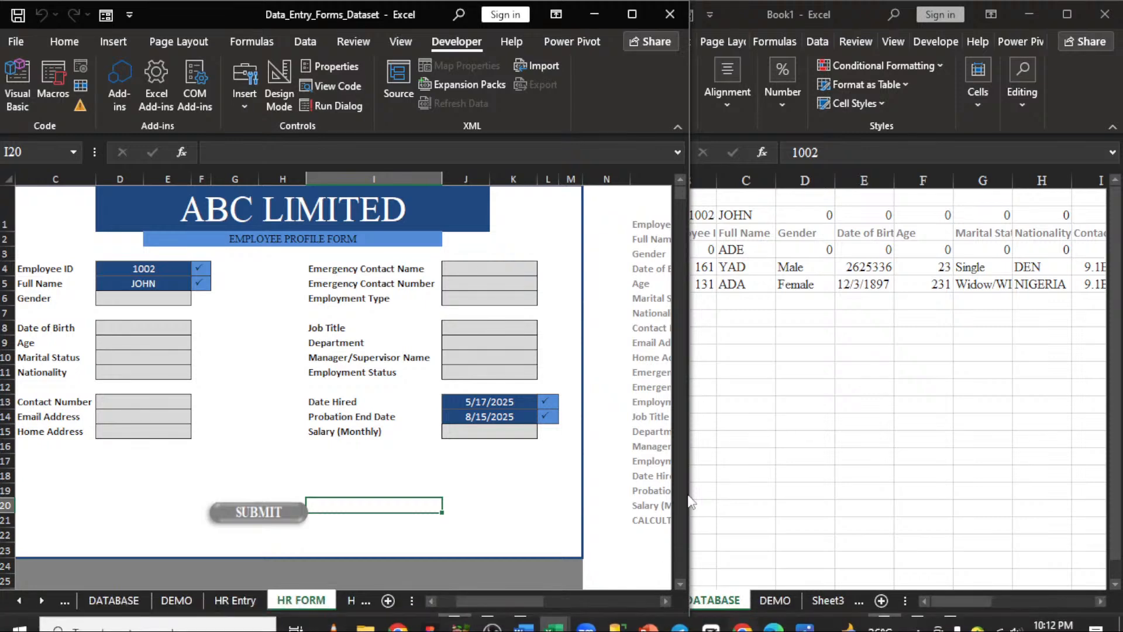
pyautogui.moveTo(778, 623)
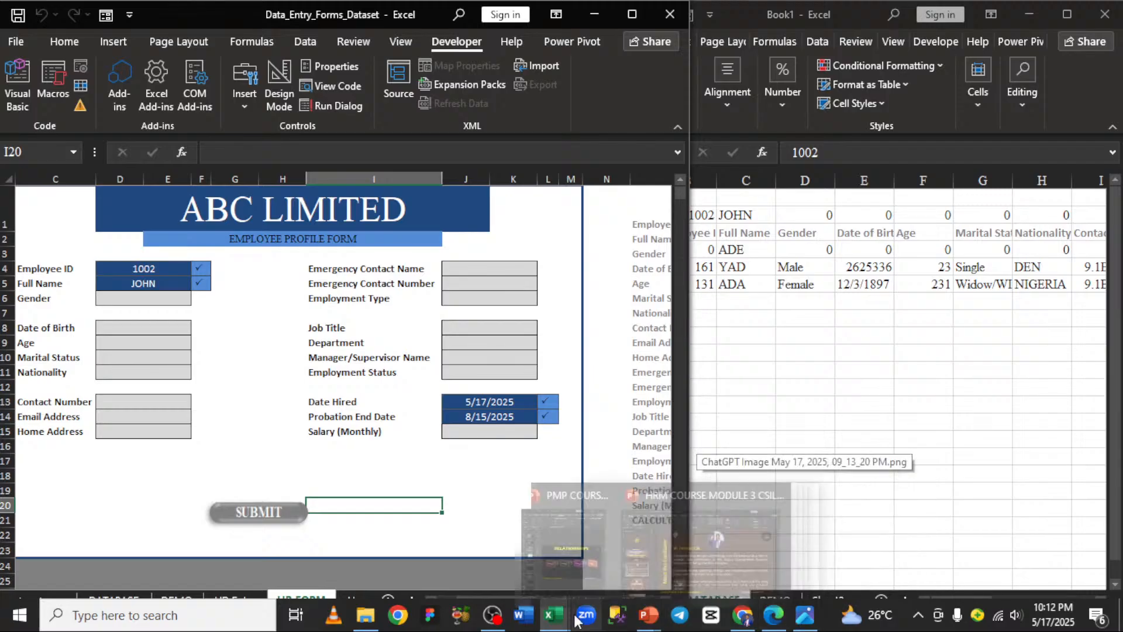
# Restore the ' 2' in HR_2's sheet reference, close the VBA editor and stop the debugger.
pyautogui.moveTo(626, 550)
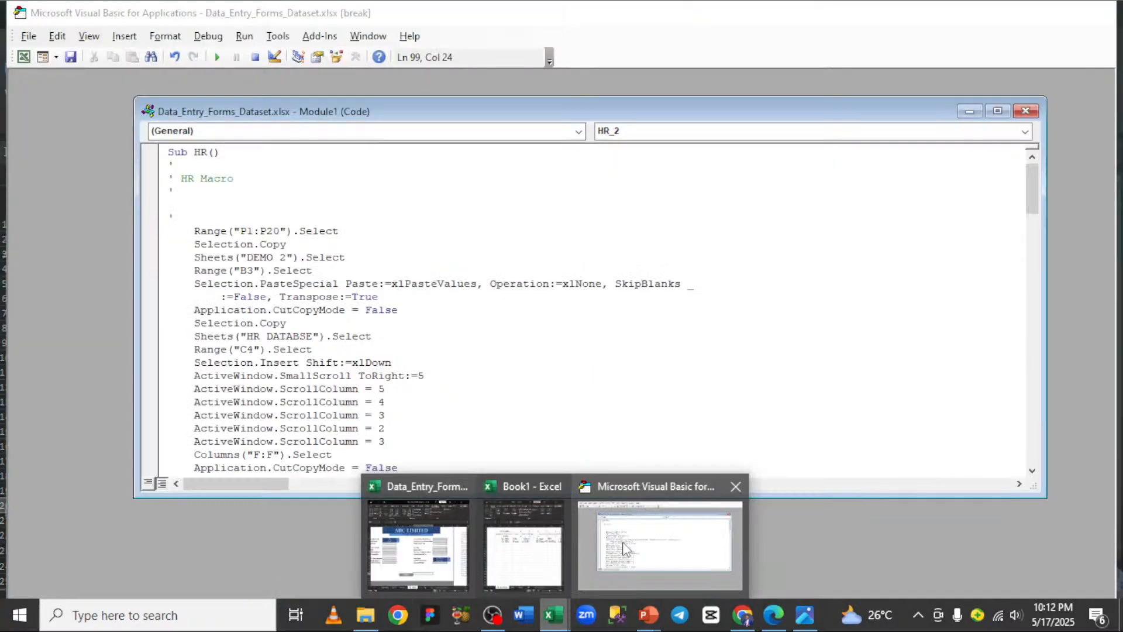
pyautogui.click(626, 550)
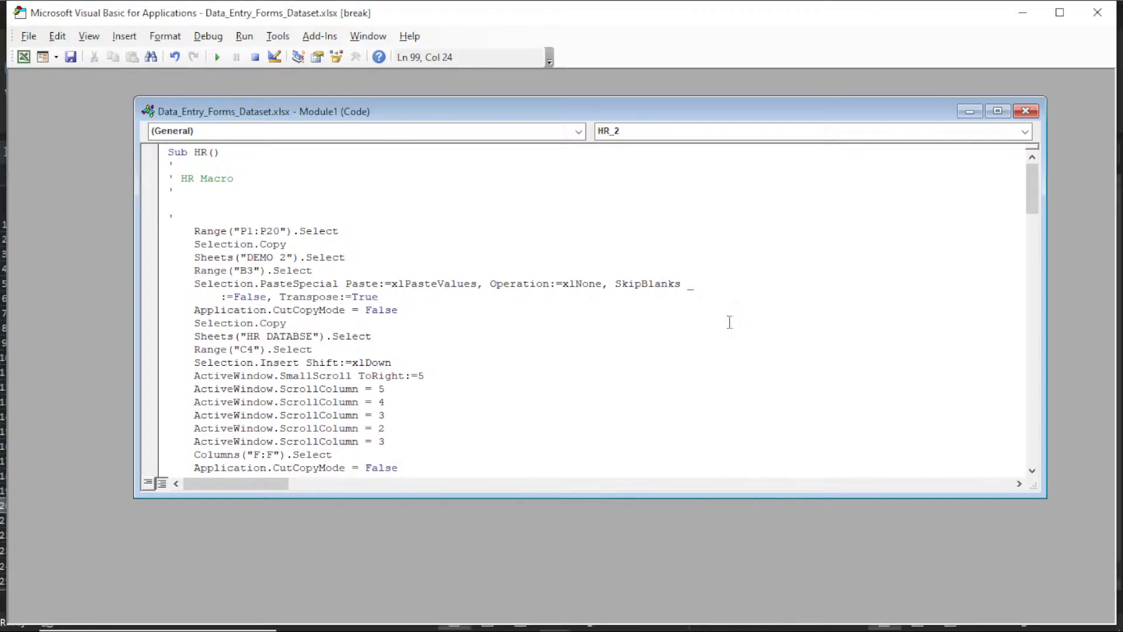
pyautogui.moveTo(1037, 200); pyautogui.dragTo(1061, 381)
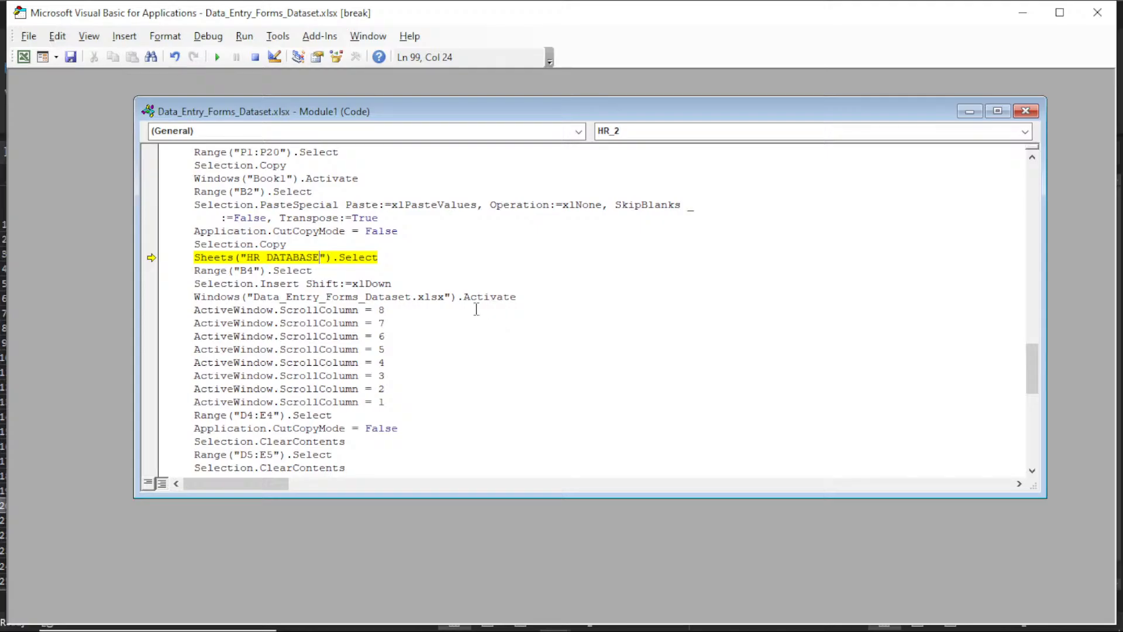
pyautogui.write('2')
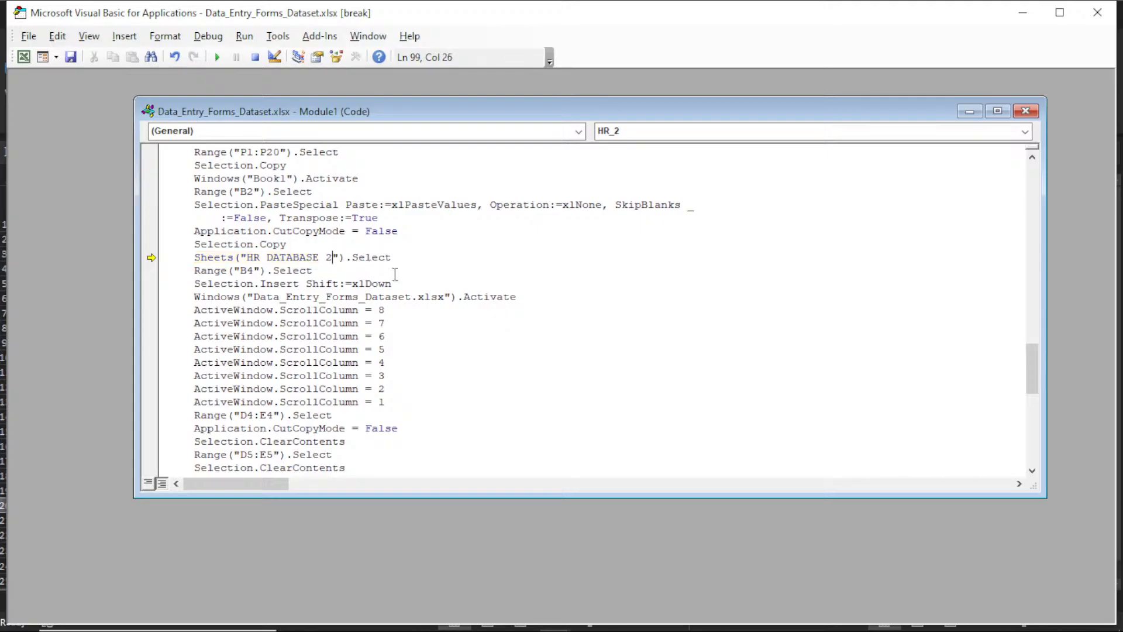
pyautogui.click(1025, 111)
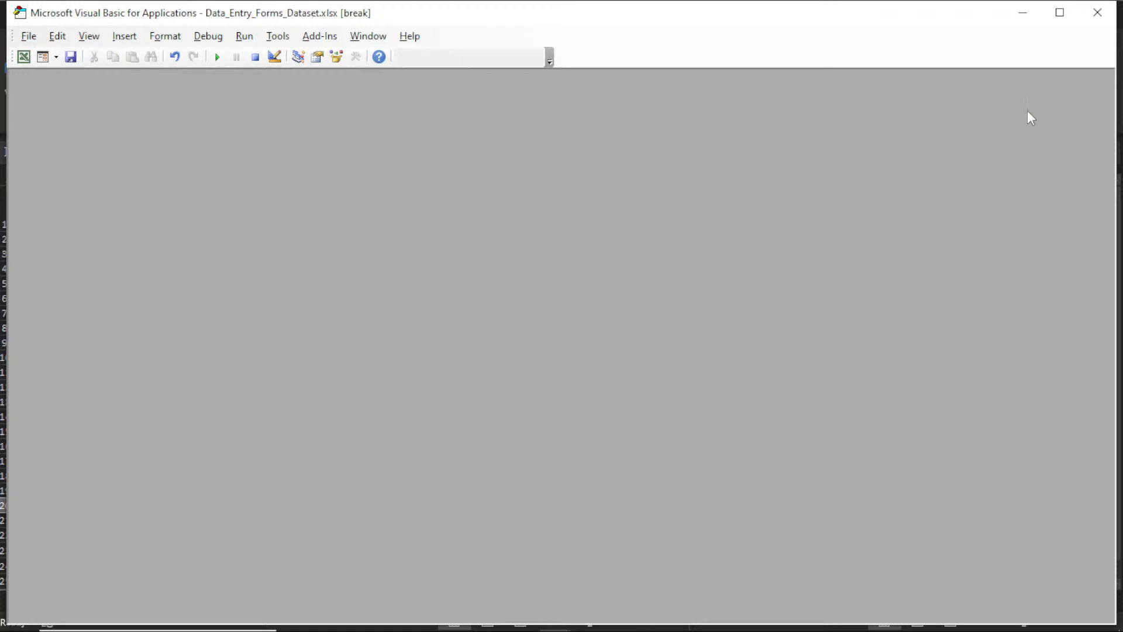
pyautogui.click(1112, 19)
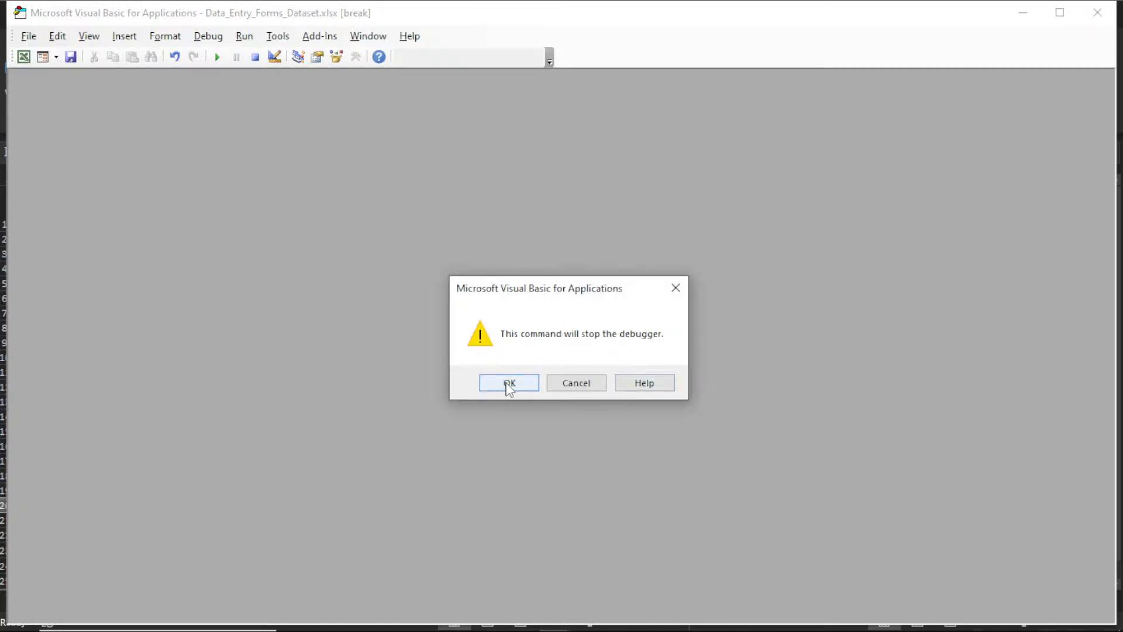
pyautogui.click(509, 383)
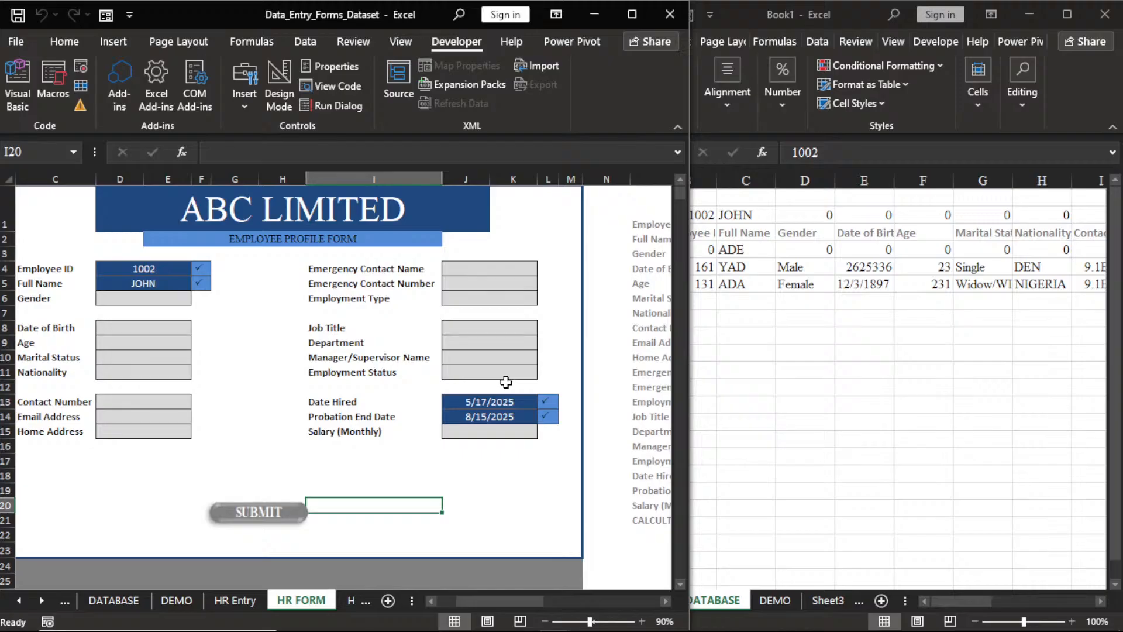
# In Book1, run the SUBMIT macro to add employee 1002 JOHN to HR DATABASE 2.
pyautogui.click(739, 607)
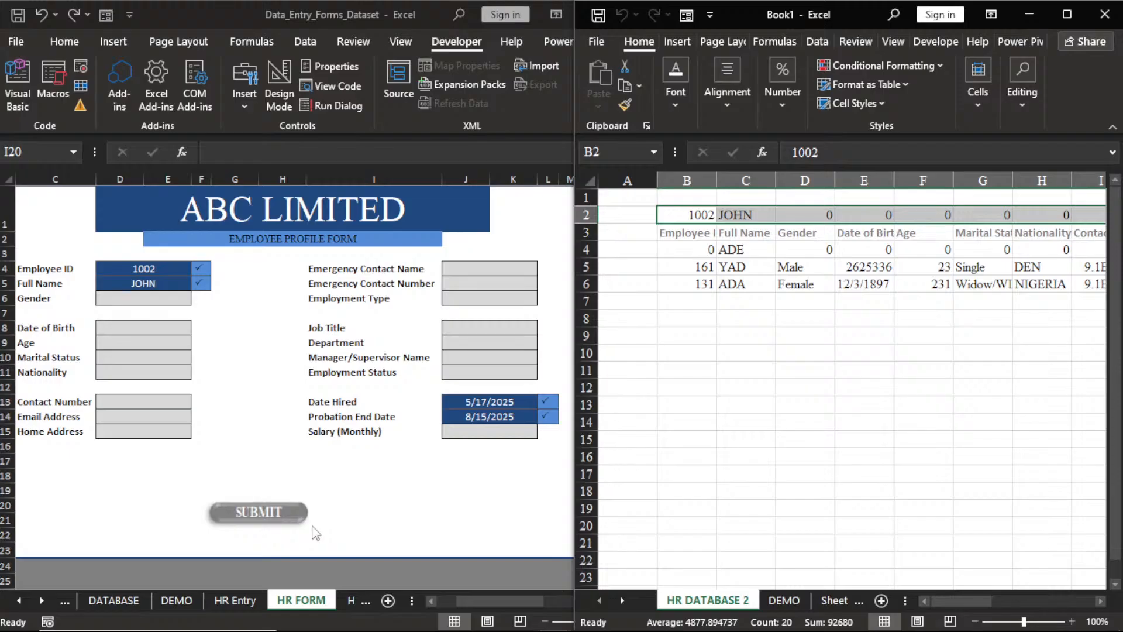
pyautogui.click(281, 513)
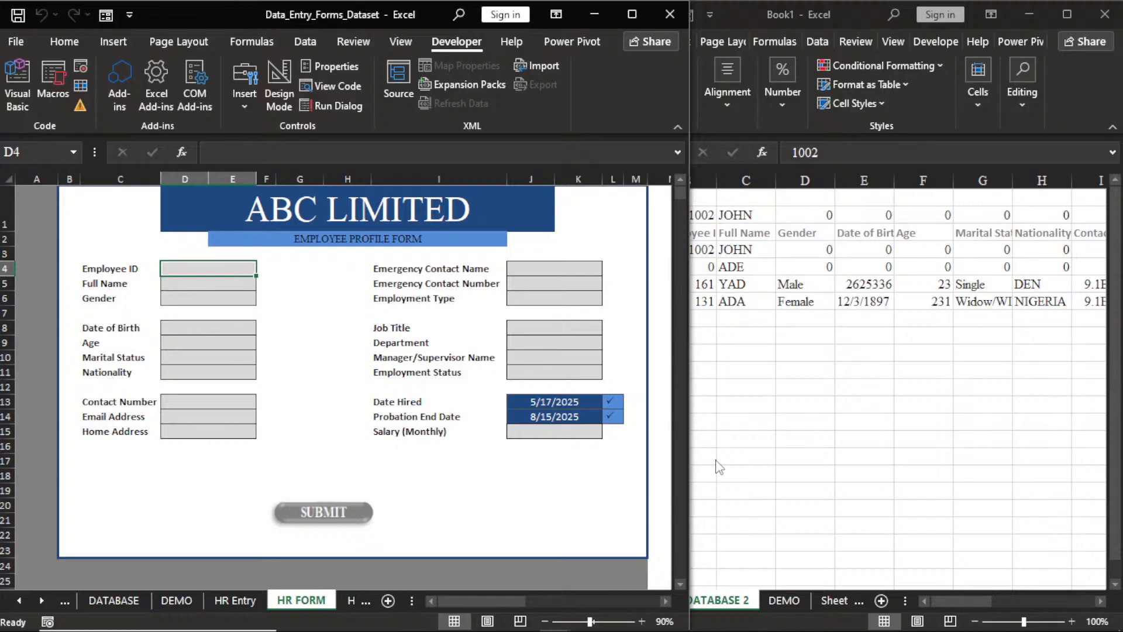
pyautogui.click(571, 490)
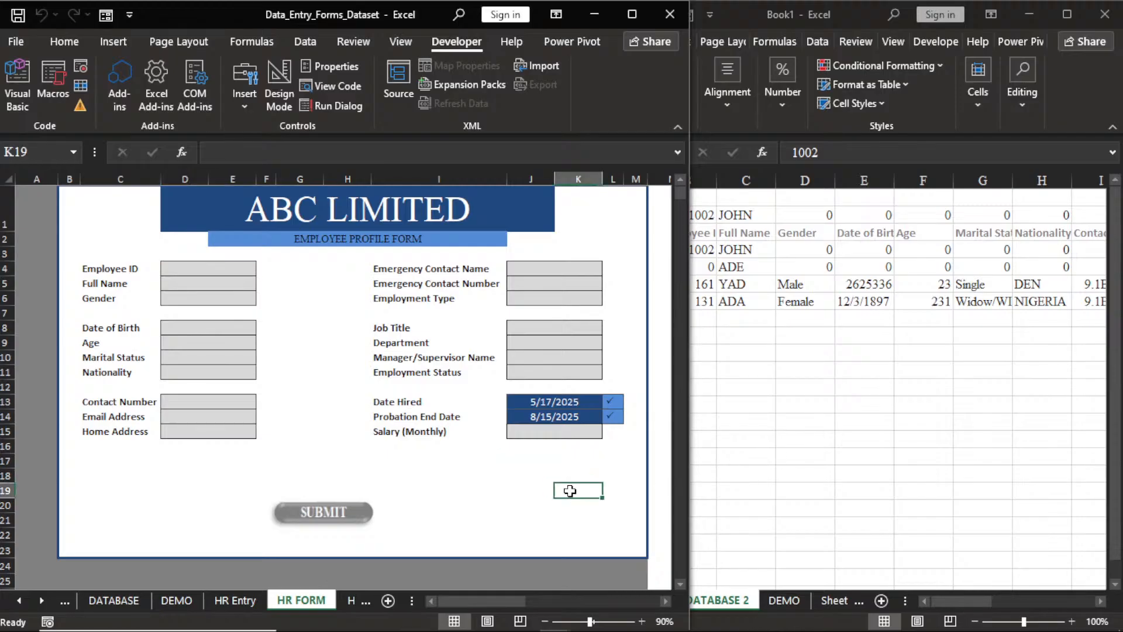
pyautogui.click(538, 473)
pyautogui.write('=T')
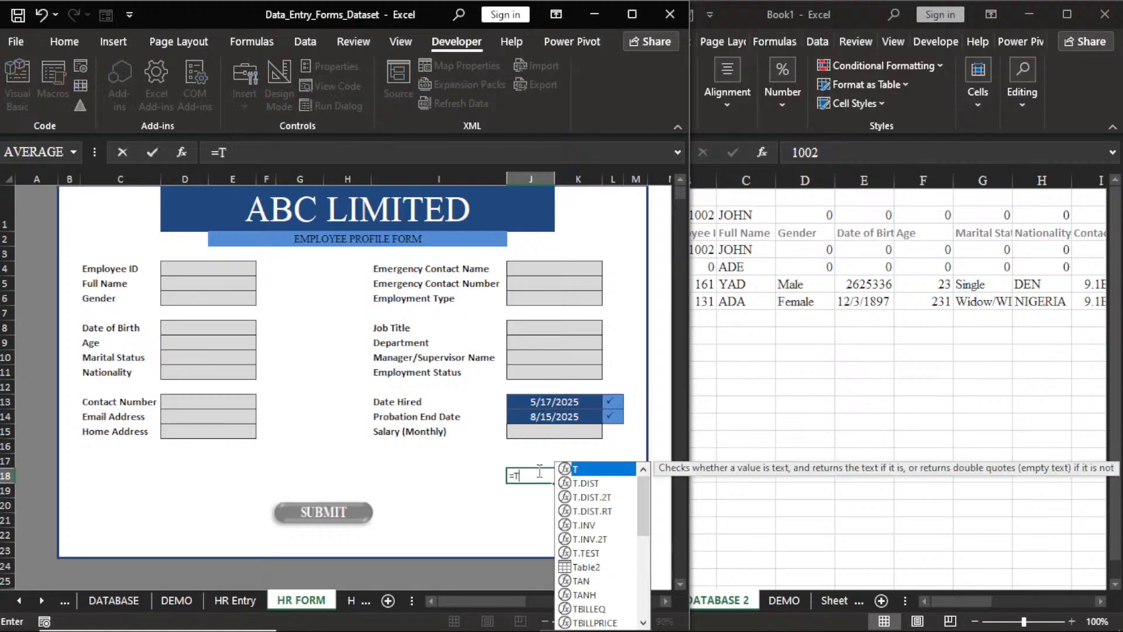
pyautogui.write('O')
pyautogui.doubleClick(545, 492)
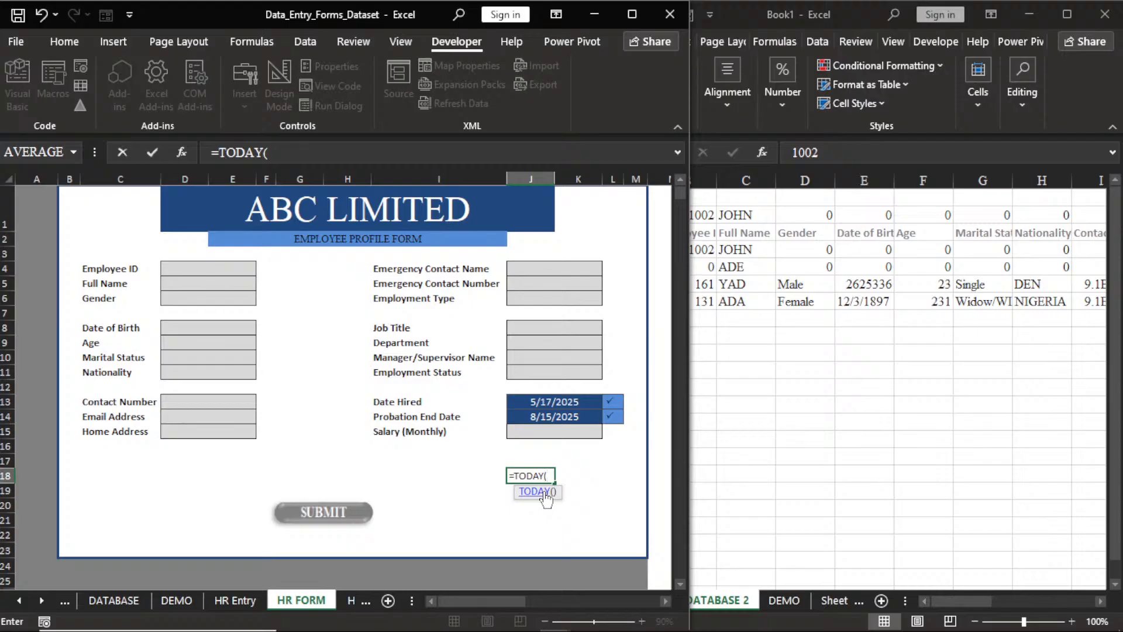
pyautogui.write(')')
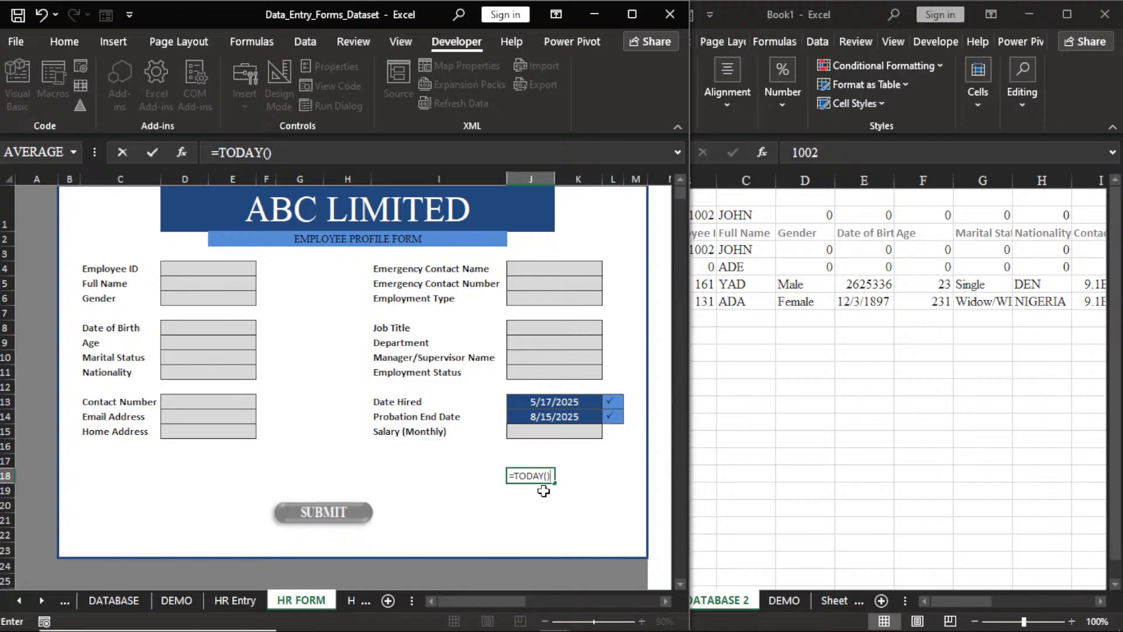
pyautogui.press('Return')
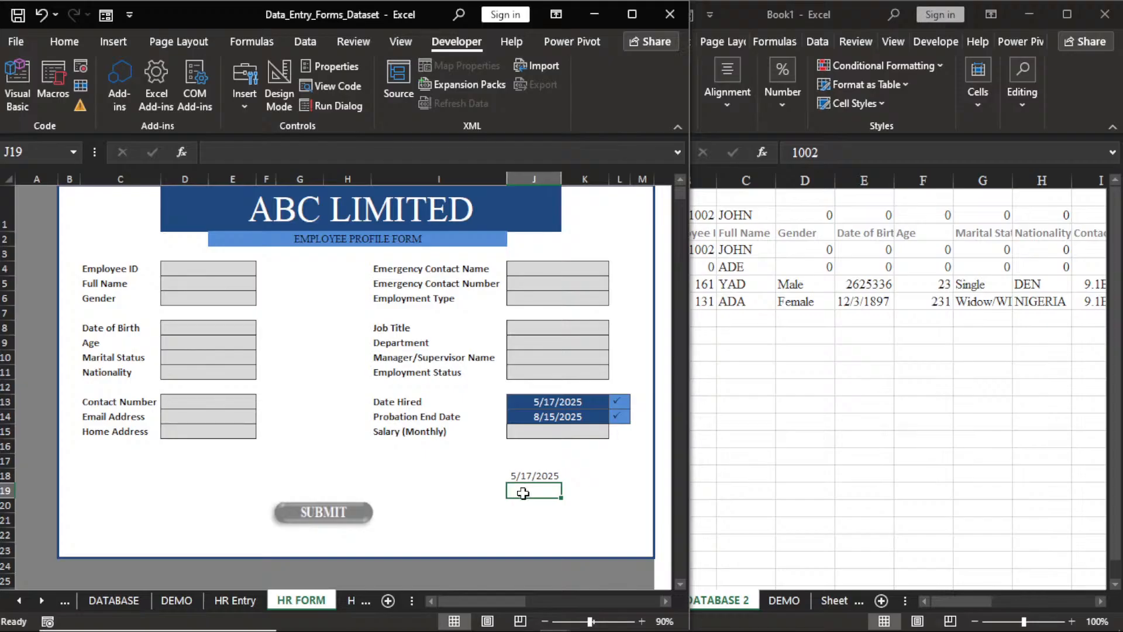
pyautogui.write('=')
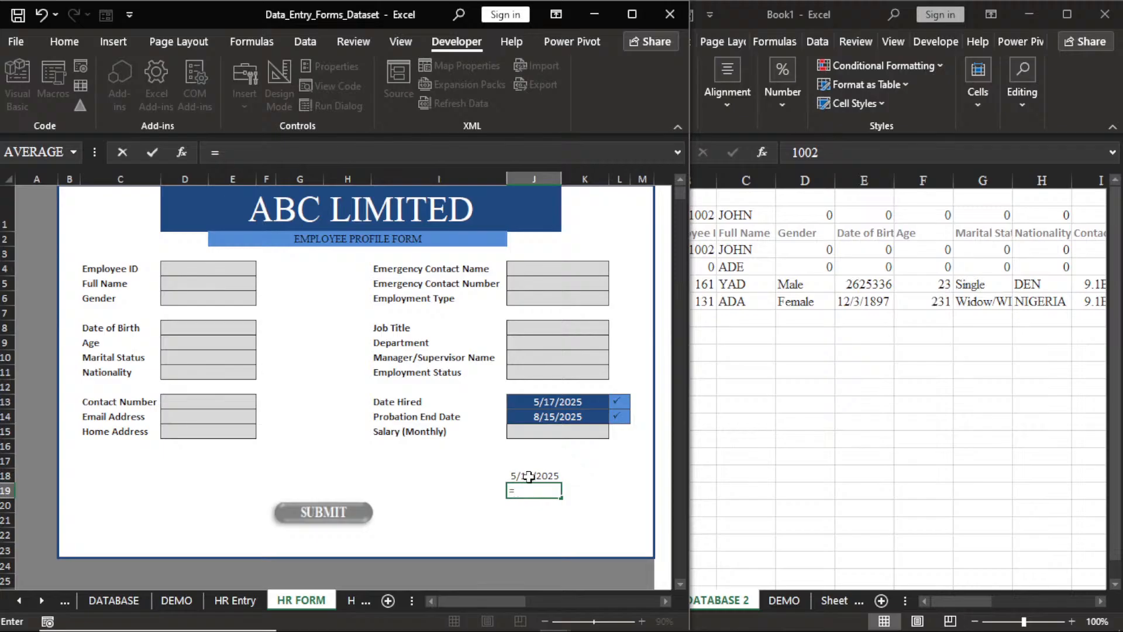
pyautogui.click(529, 476)
pyautogui.write('+')
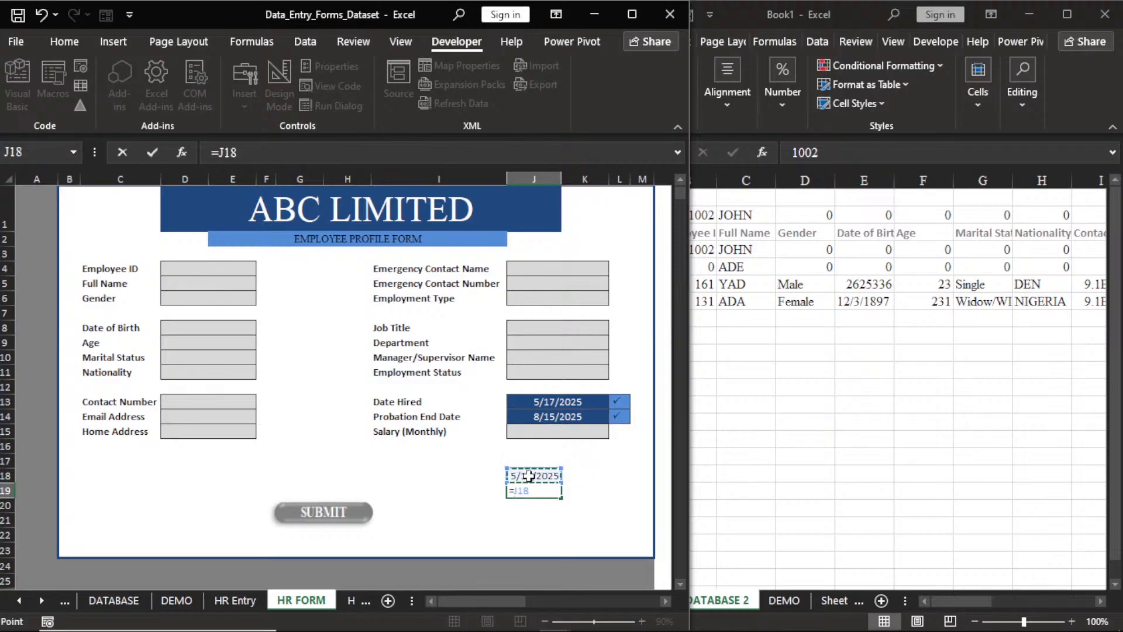
pyautogui.write('90')
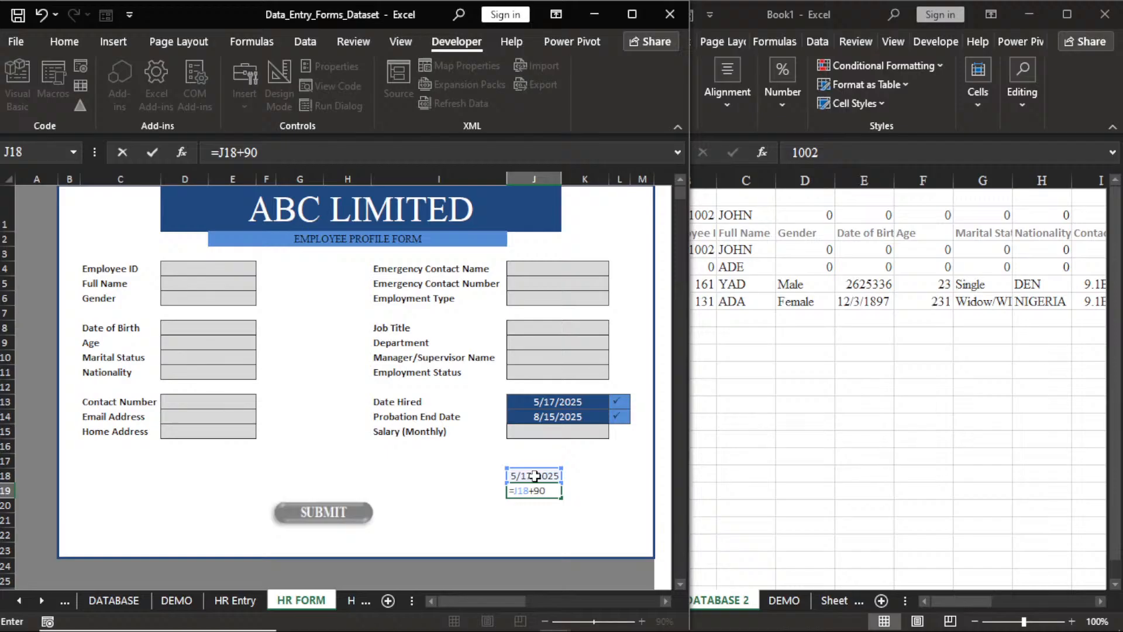
pyautogui.press('Return')
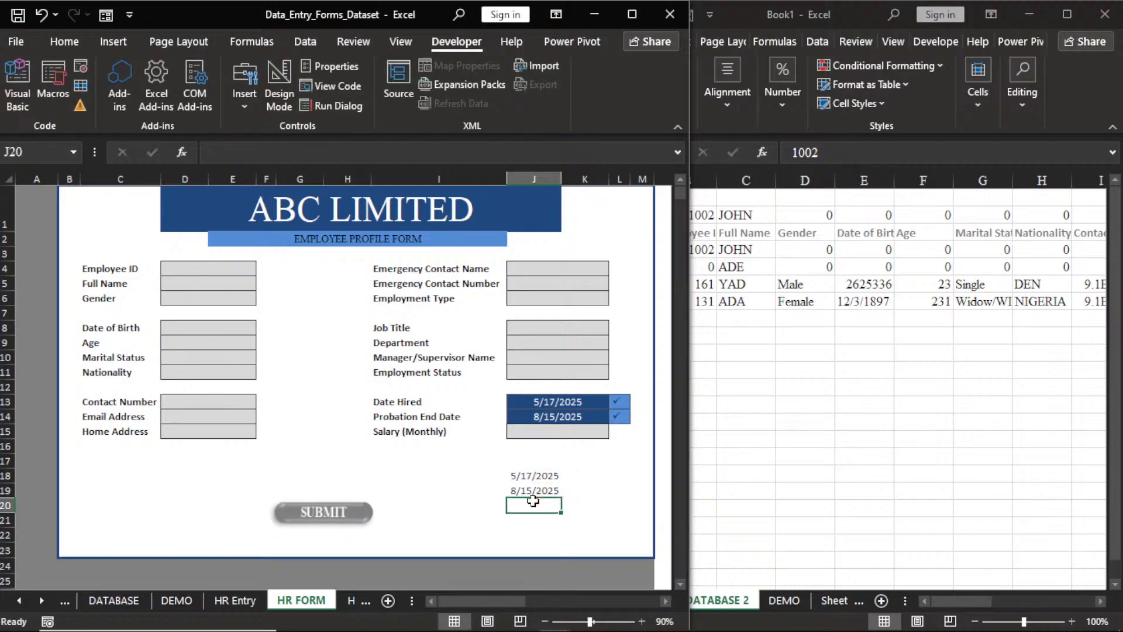
pyautogui.doubleClick(529, 476)
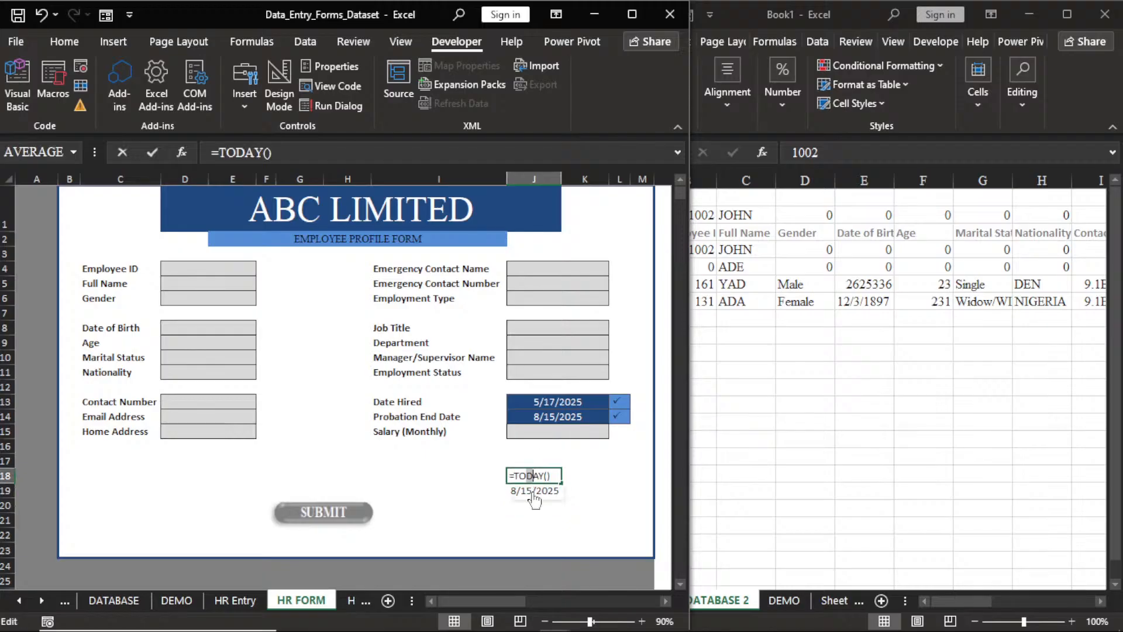
pyautogui.press('Return')
pyautogui.moveTo(530, 476); pyautogui.dragTo(529, 487)
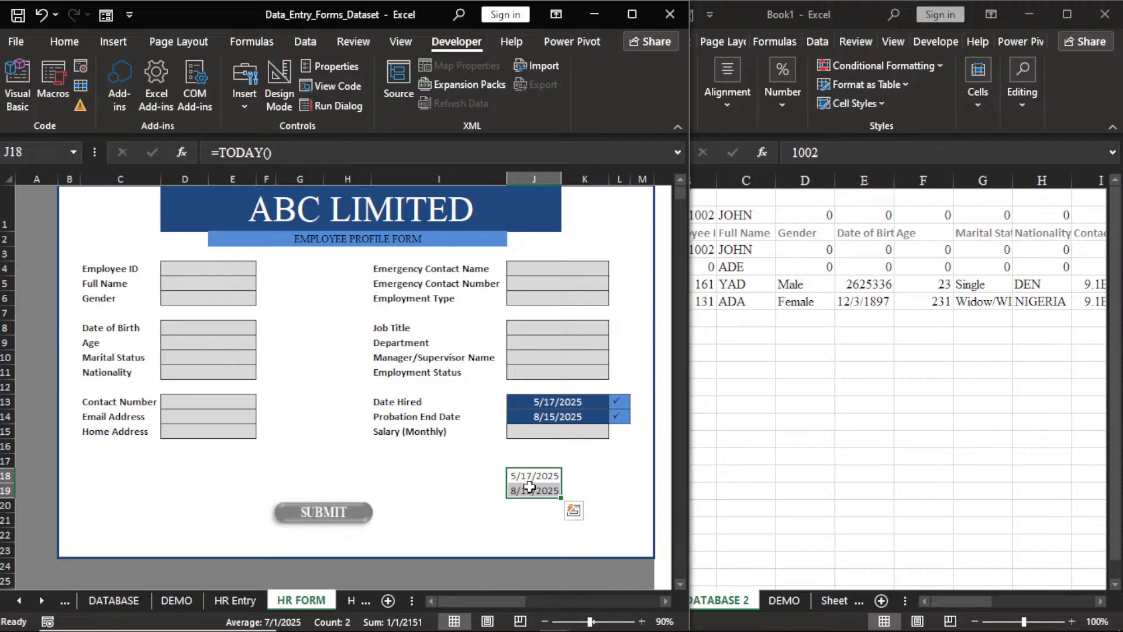
pyautogui.press('Delete')
pyautogui.click(434, 492)
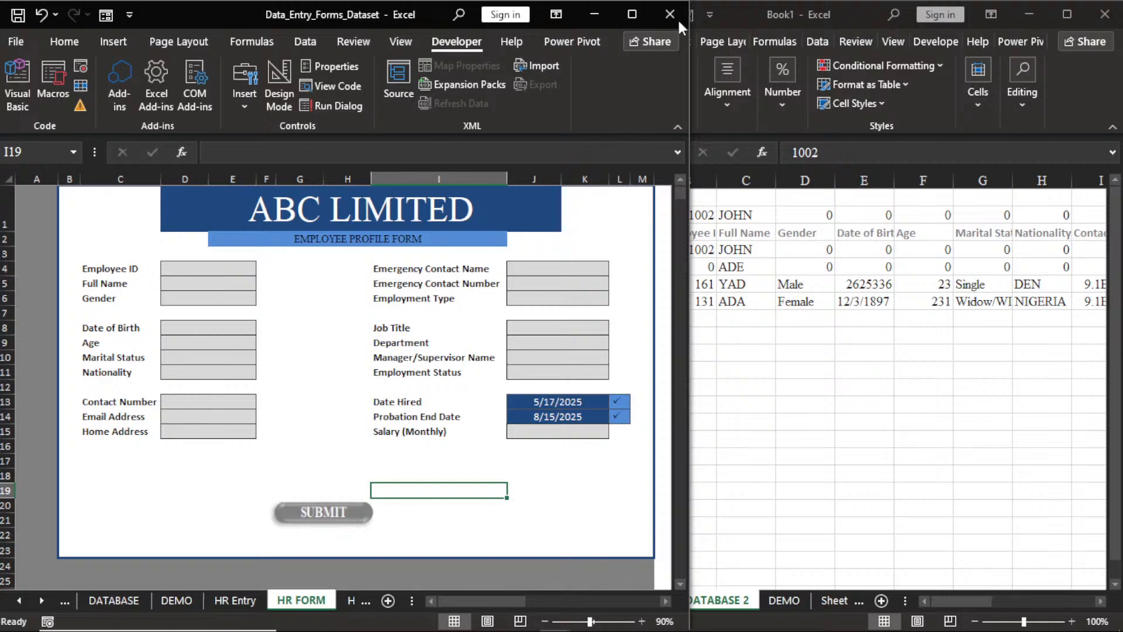
# Maximize the workbook window and select helper columns N through S.
pyautogui.click(631, 14)
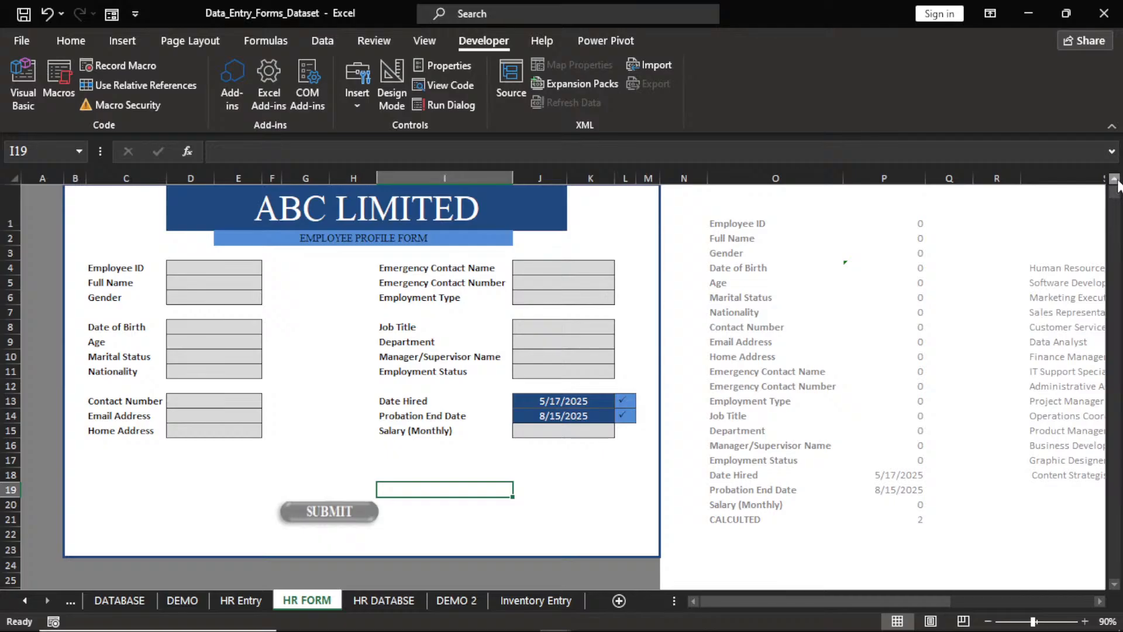
pyautogui.click(683, 176)
pyautogui.moveTo(683, 179); pyautogui.dragTo(922, 252)
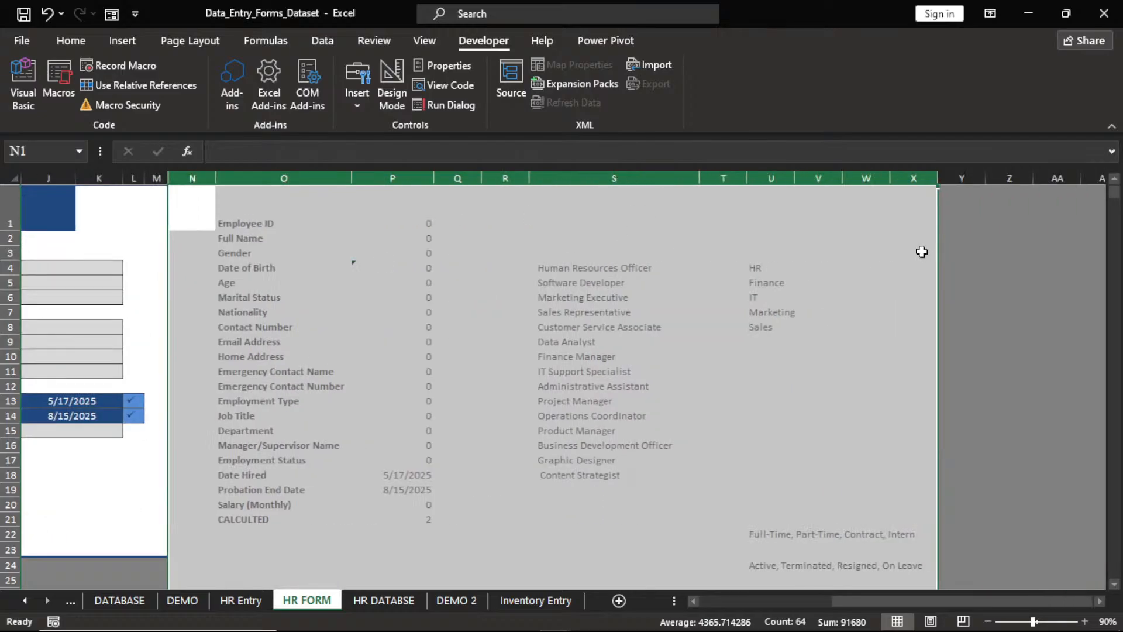
pyautogui.moveTo(872, 597); pyautogui.dragTo(731, 605)
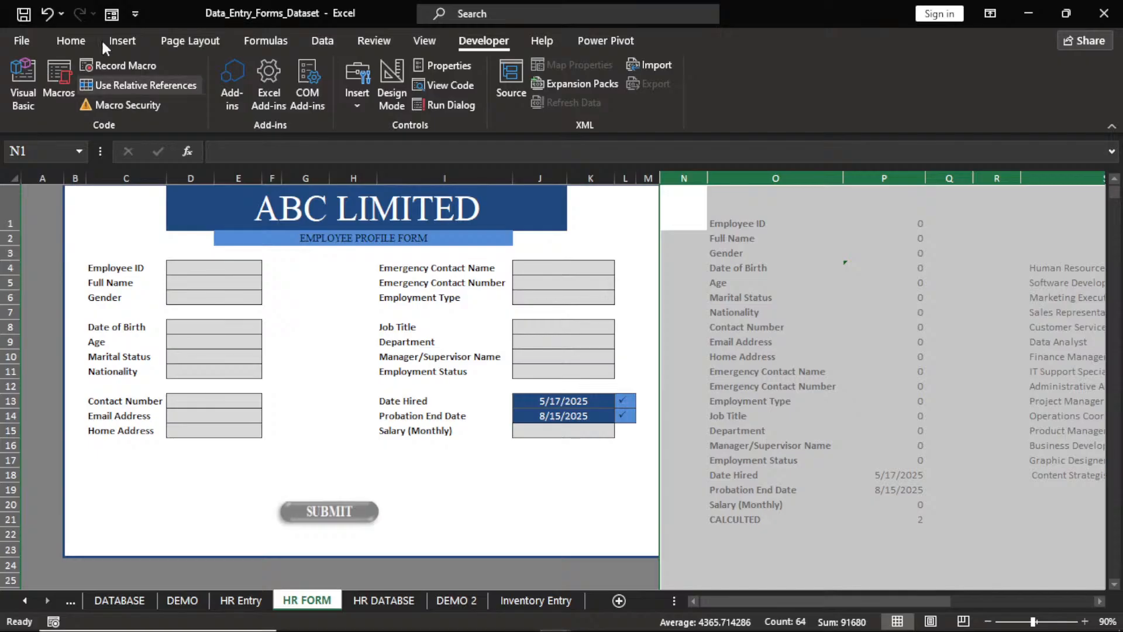
# Fill the selected helper columns with Black, Text 1, Lighter 50%, then reselect cell J20.
pyautogui.click(71, 40)
pyautogui.click(257, 99)
pyautogui.click(256, 100)
pyautogui.click(224, 98)
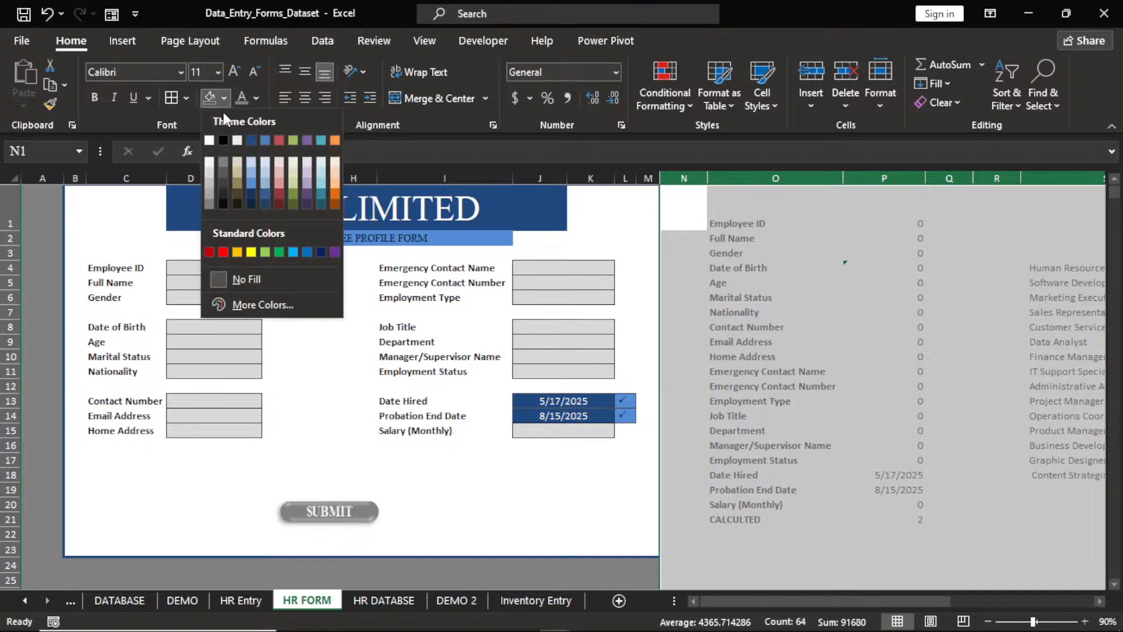
pyautogui.click(225, 159)
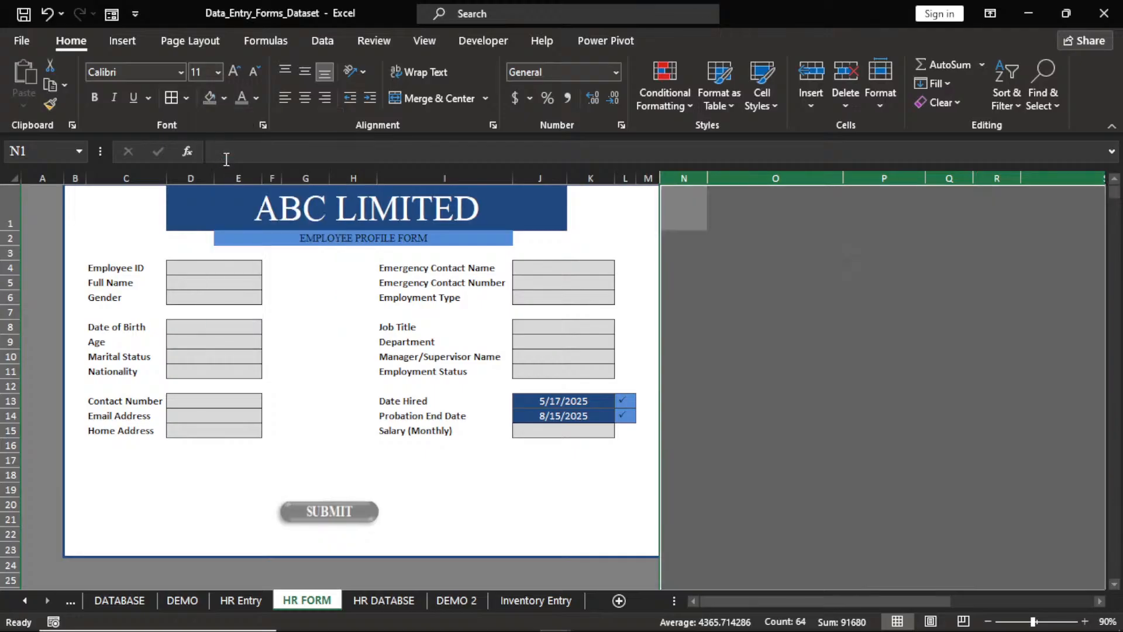
pyautogui.click(726, 506)
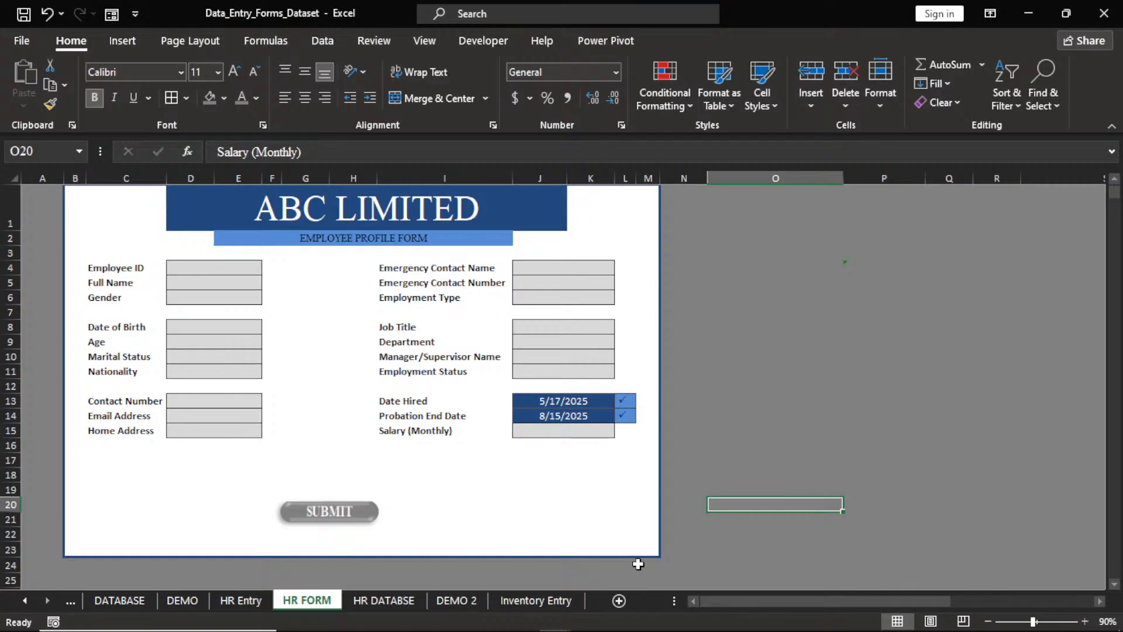
pyautogui.click(543, 502)
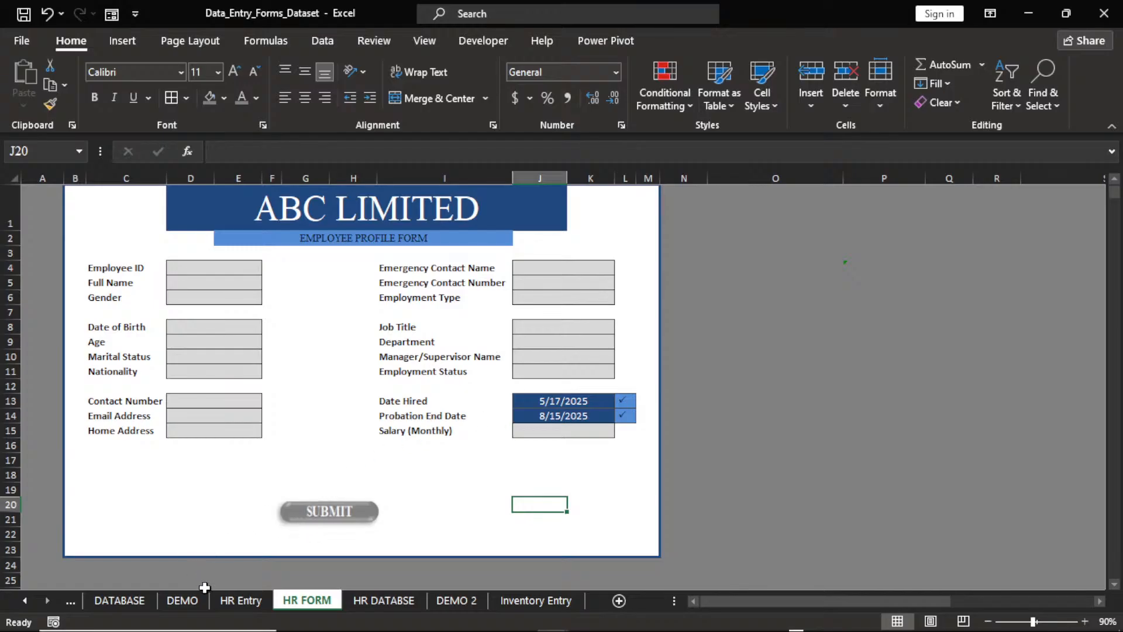
pyautogui.click(70, 600)
pyautogui.click(70, 600)
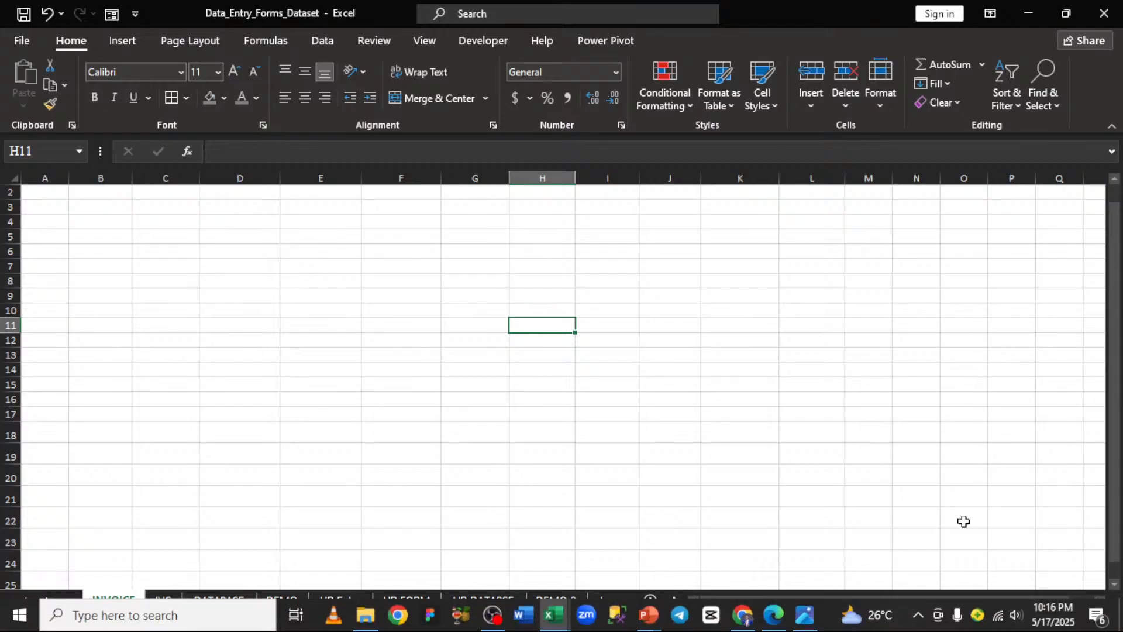
pyautogui.moveTo(1115, 494); pyautogui.dragTo(1119, 370)
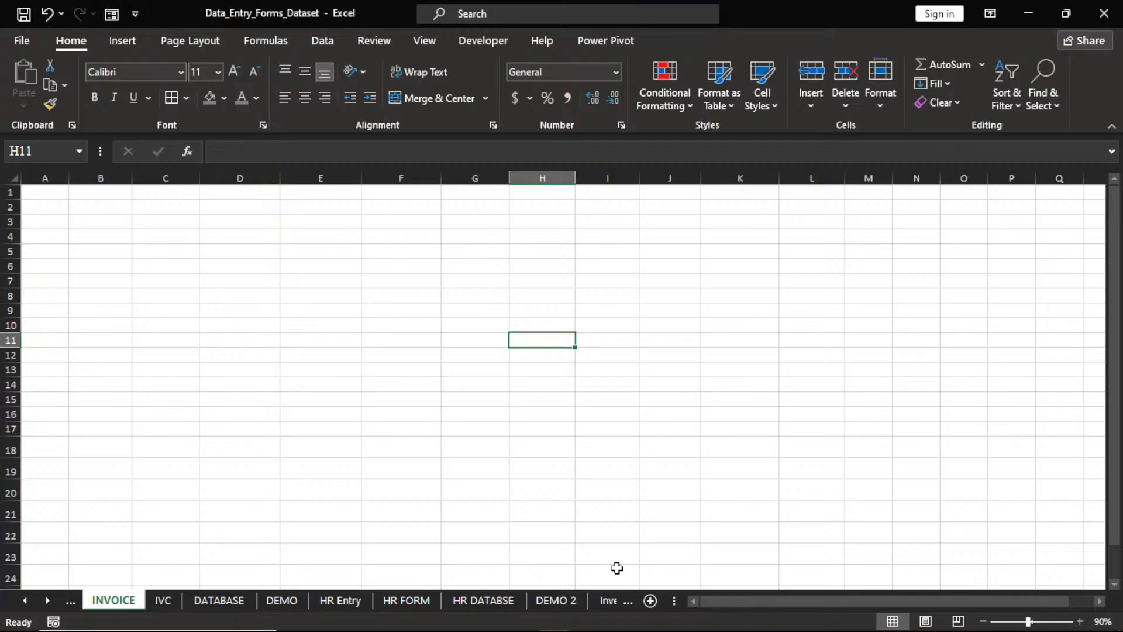
pyautogui.click(483, 601)
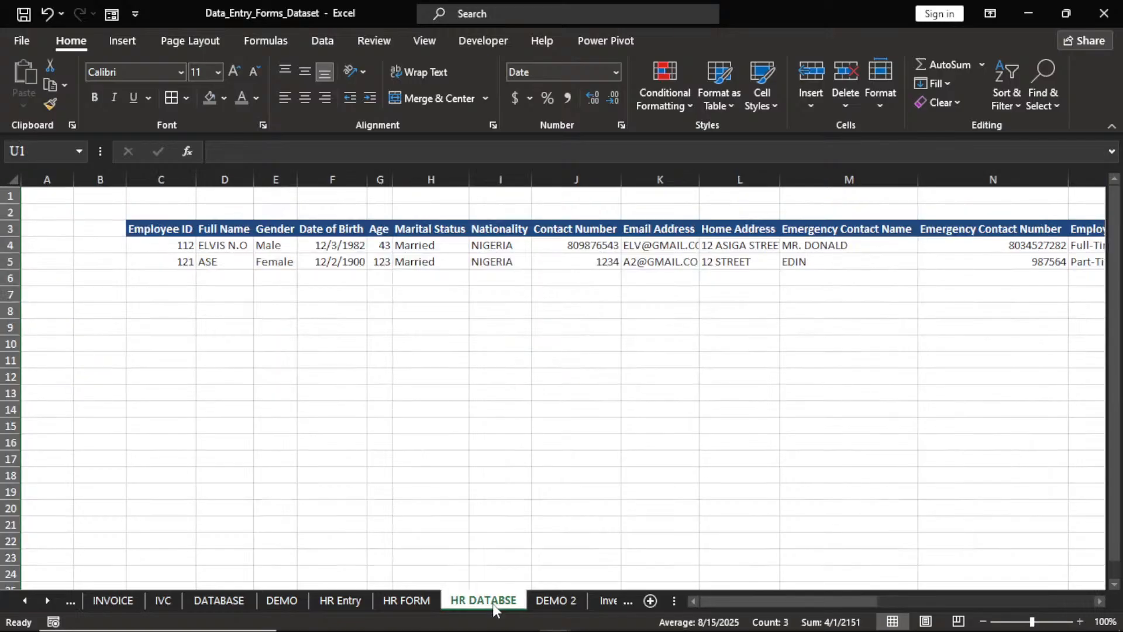
pyautogui.click(419, 601)
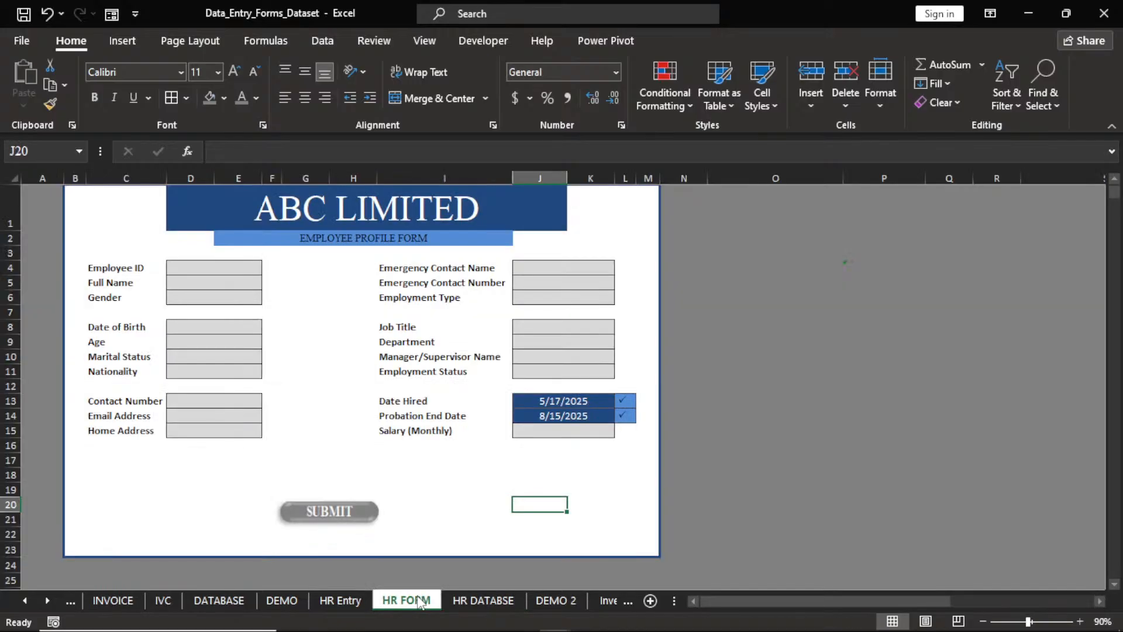